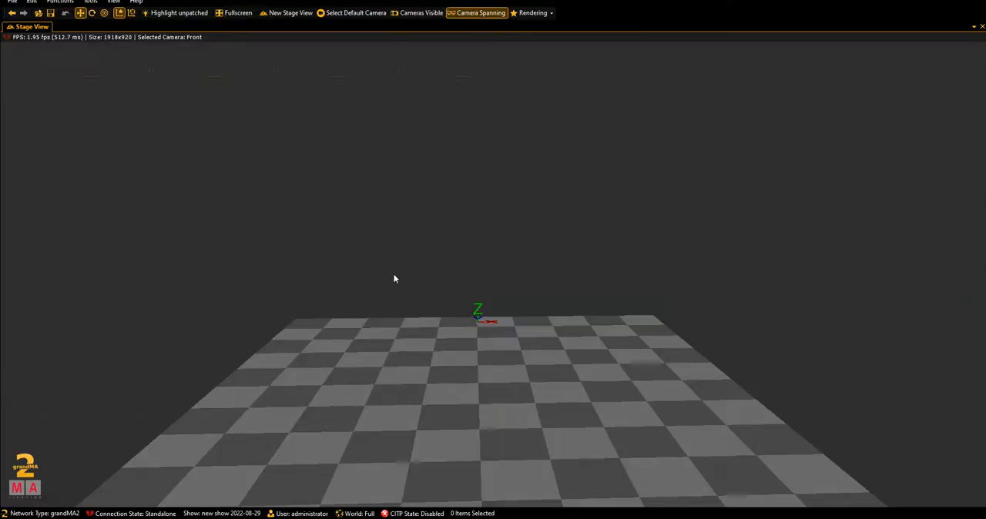
{"action": "left_click_drag", "start_coordinate": [393, 273], "coordinate": [493, 323]}
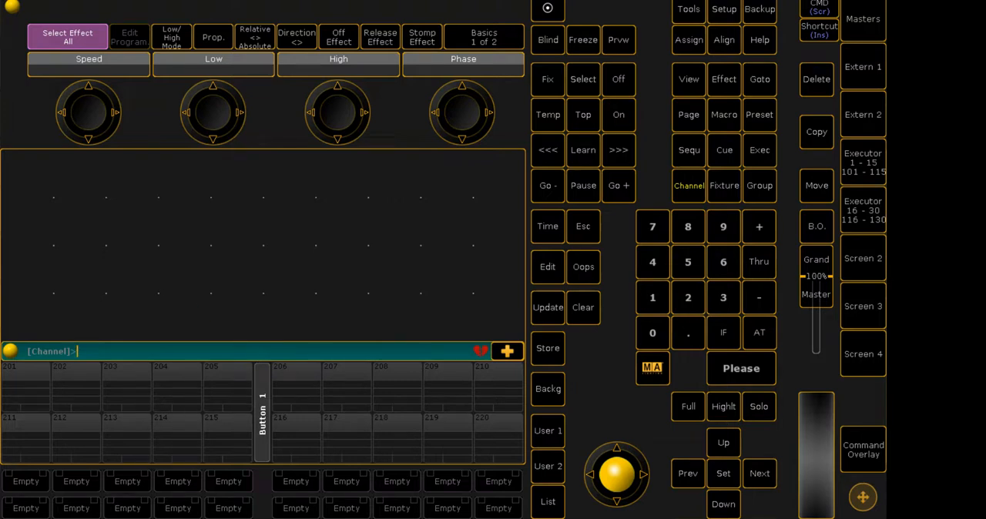
{"action": "left_click", "coordinate": [461, 518]}
{"action": "mouse_move", "coordinate": [442, 518]}
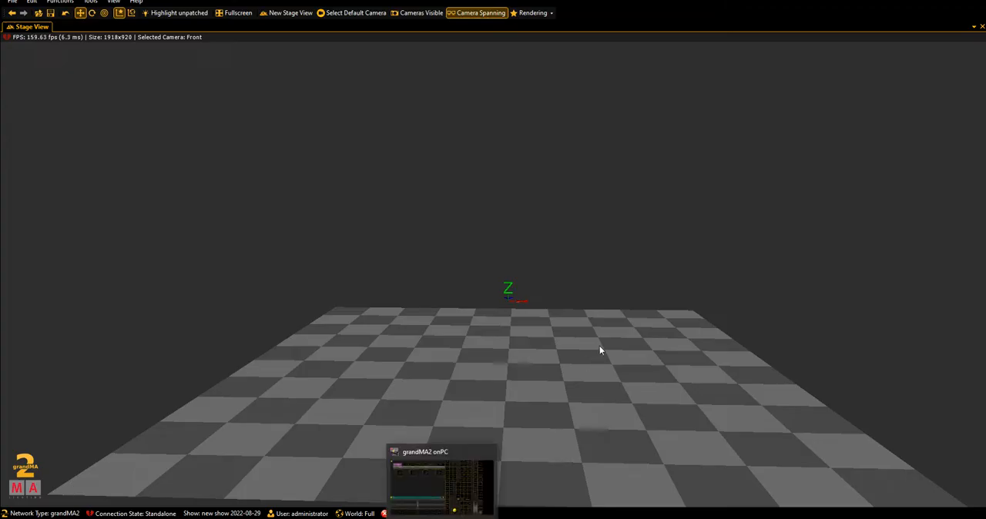
{"action": "left_click_drag", "start_coordinate": [602, 343], "coordinate": [577, 339]}
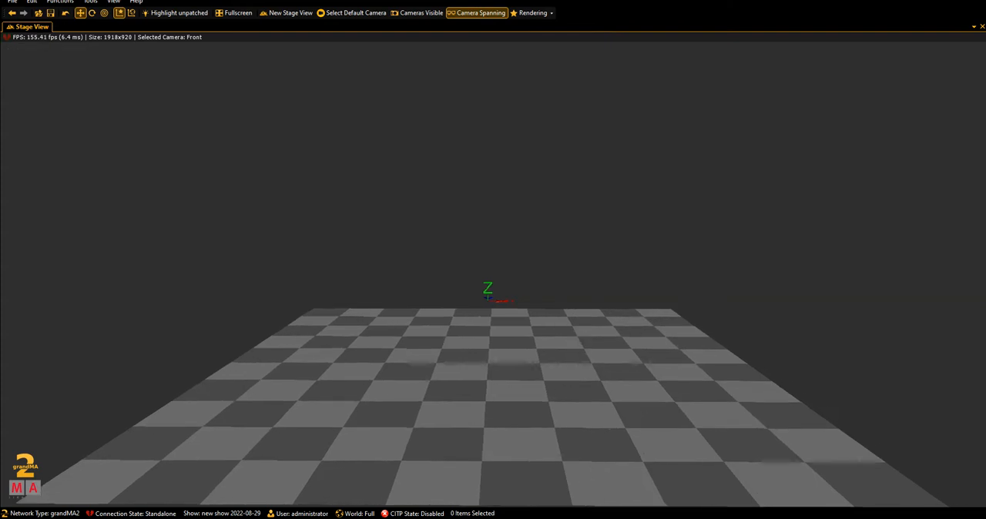
- Switch to grandMA2 onPC and open MA Network Control from the setup
{"action": "left_click", "coordinate": [442, 518]}
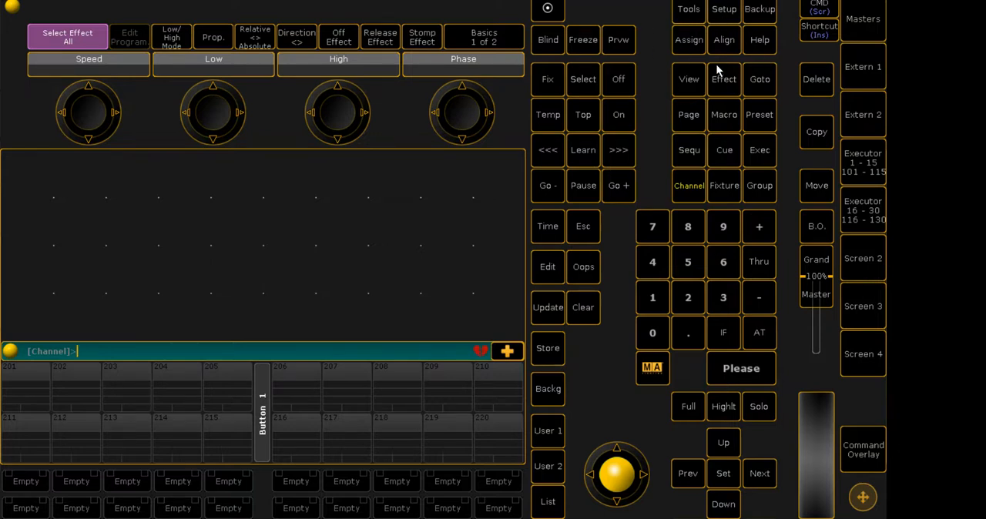
{"action": "left_click", "coordinate": [731, 15]}
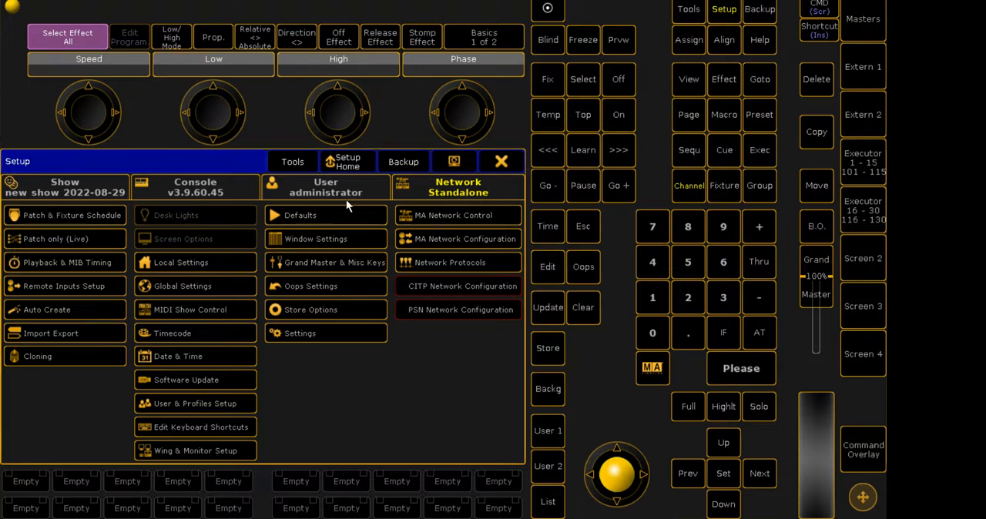
{"action": "left_click", "coordinate": [484, 215]}
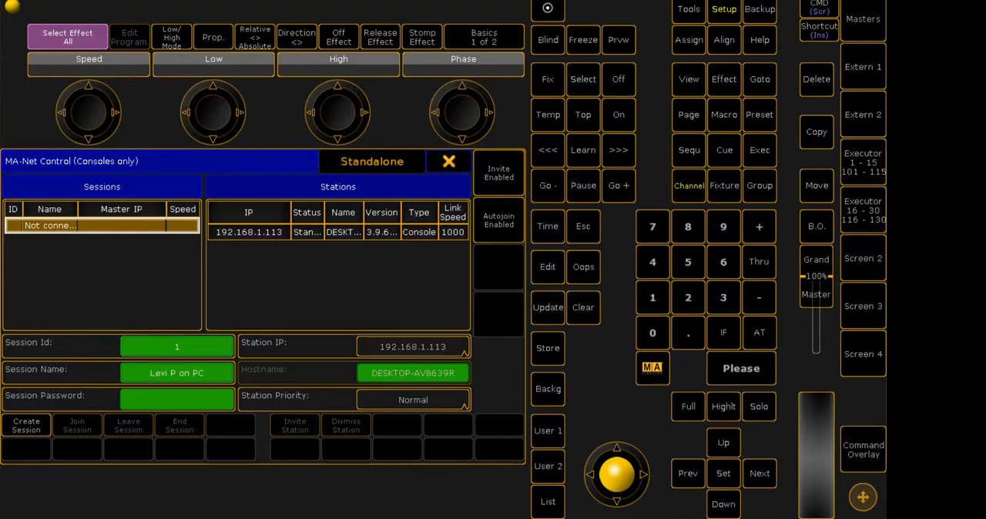
- Switch to grandMA2 3D and open the Network category of its settings
{"action": "mouse_move", "coordinate": [468, 518]}
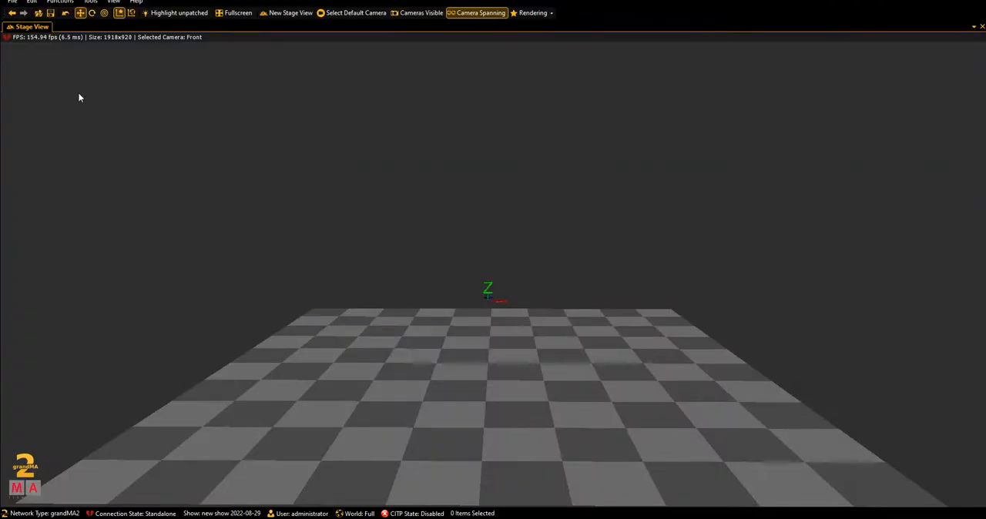
{"action": "left_click", "coordinate": [12, 3]}
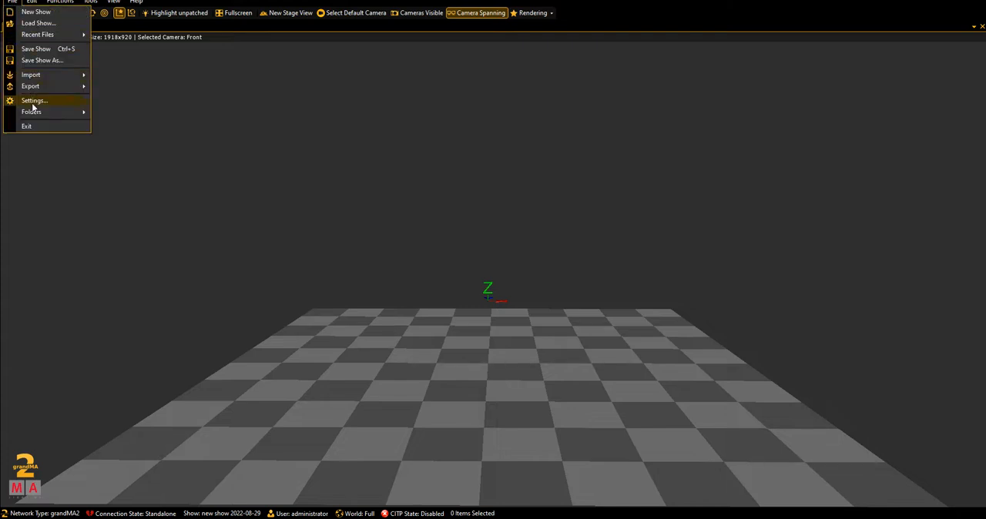
{"action": "left_click", "coordinate": [246, 184]}
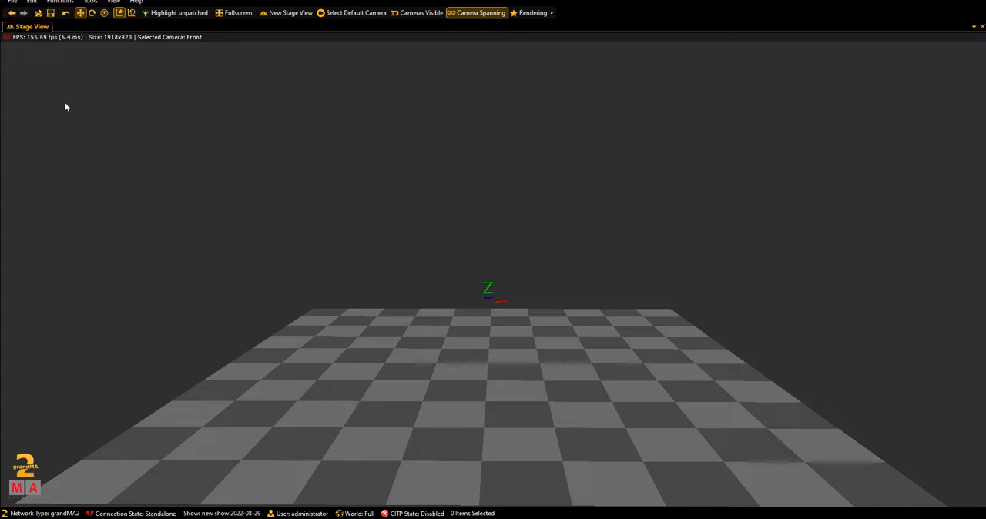
{"action": "left_click", "coordinate": [13, 2]}
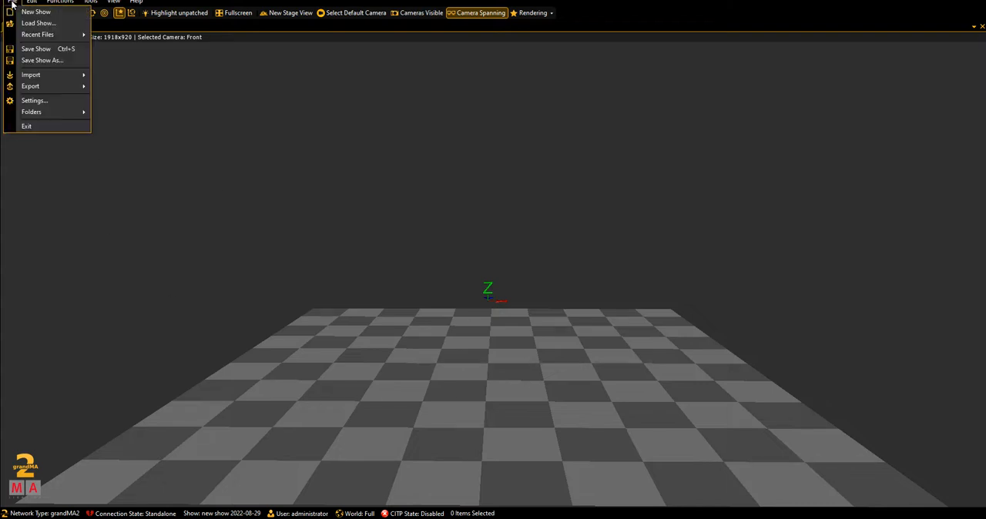
{"action": "left_click", "coordinate": [40, 102]}
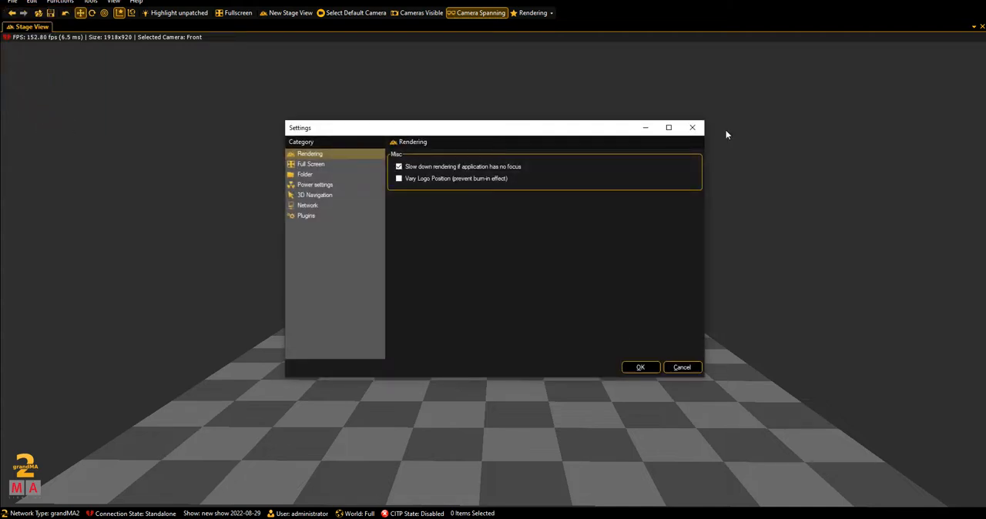
{"action": "left_click_drag", "start_coordinate": [523, 136], "coordinate": [545, 164]}
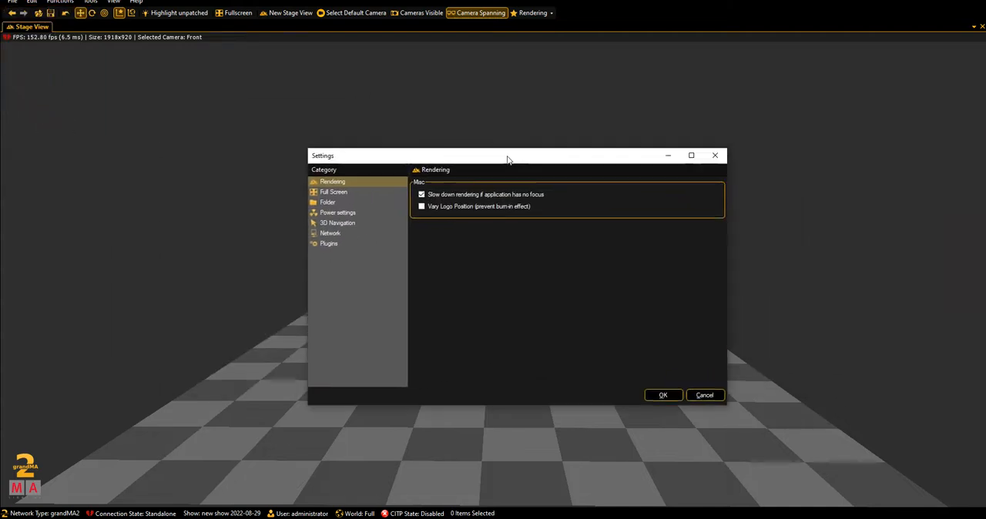
{"action": "left_click", "coordinate": [337, 234]}
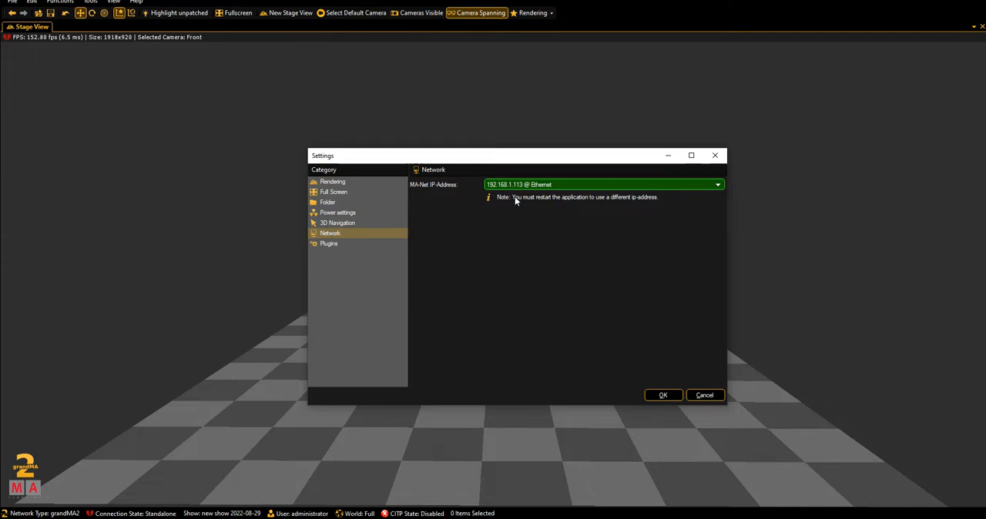
- Check the MA-Net IP address choices, keep 192.168.1.113 @ Ethernet and accept the settings
{"action": "left_click", "coordinate": [562, 185]}
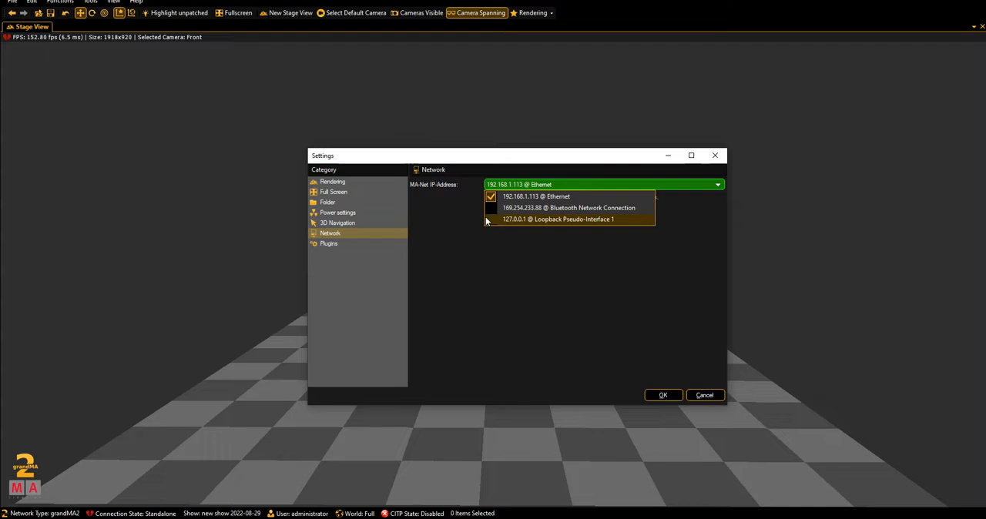
{"action": "left_click", "coordinate": [439, 332]}
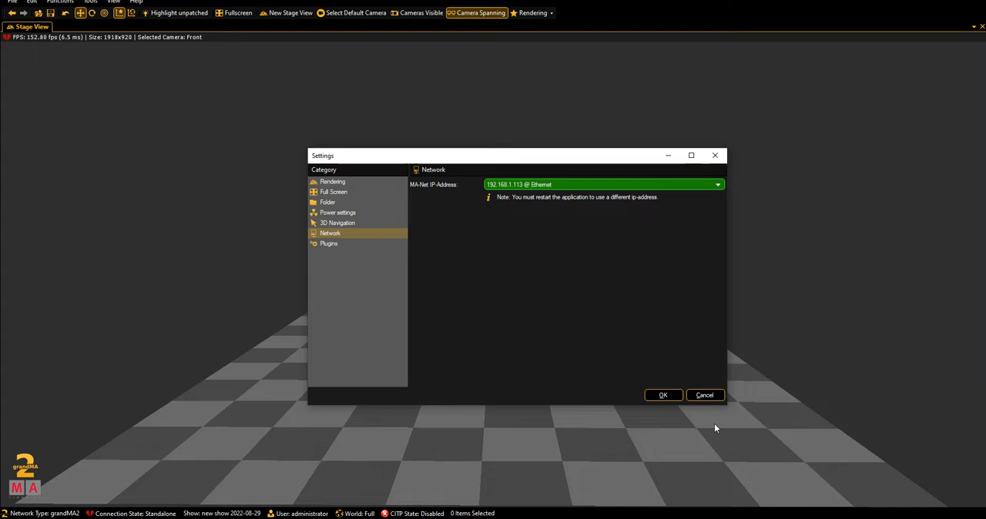
{"action": "left_click", "coordinate": [566, 184]}
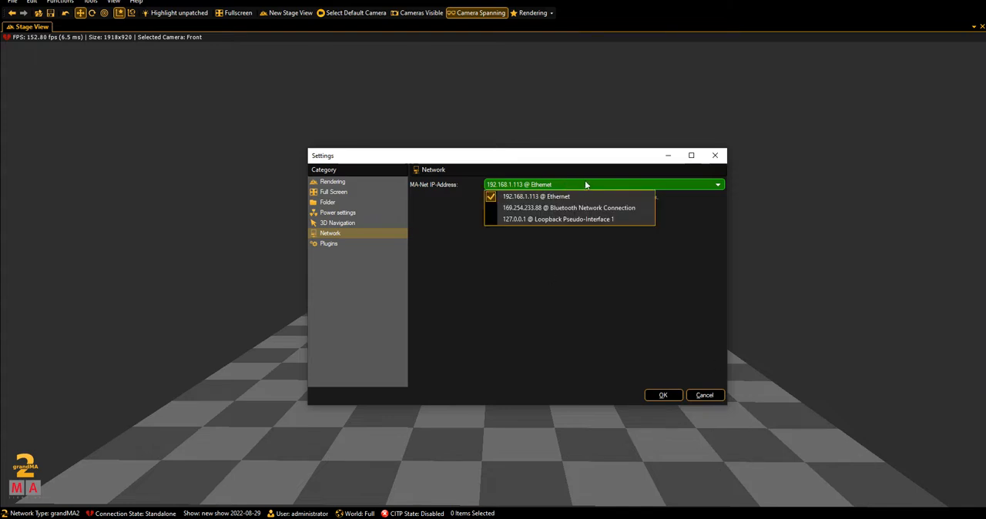
{"action": "left_click", "coordinate": [542, 180]}
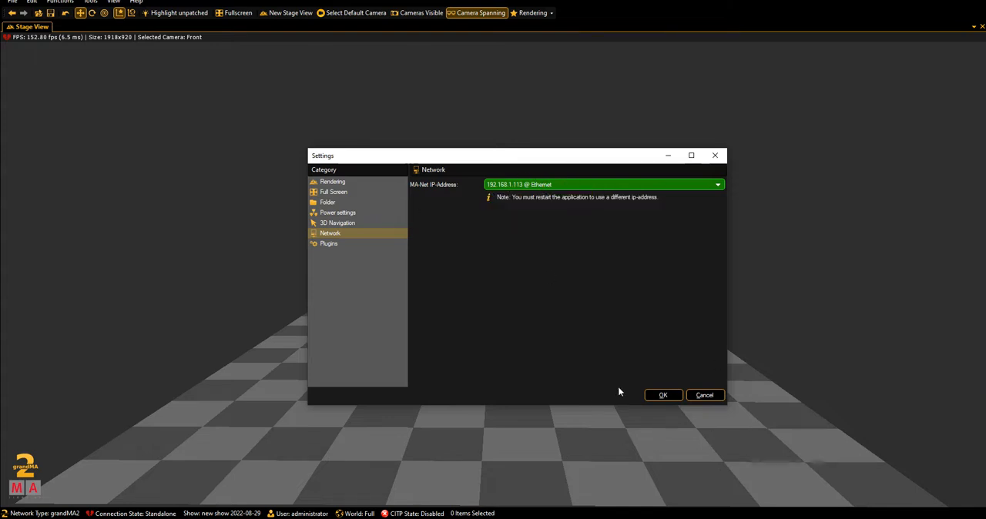
{"action": "left_click", "coordinate": [662, 394]}
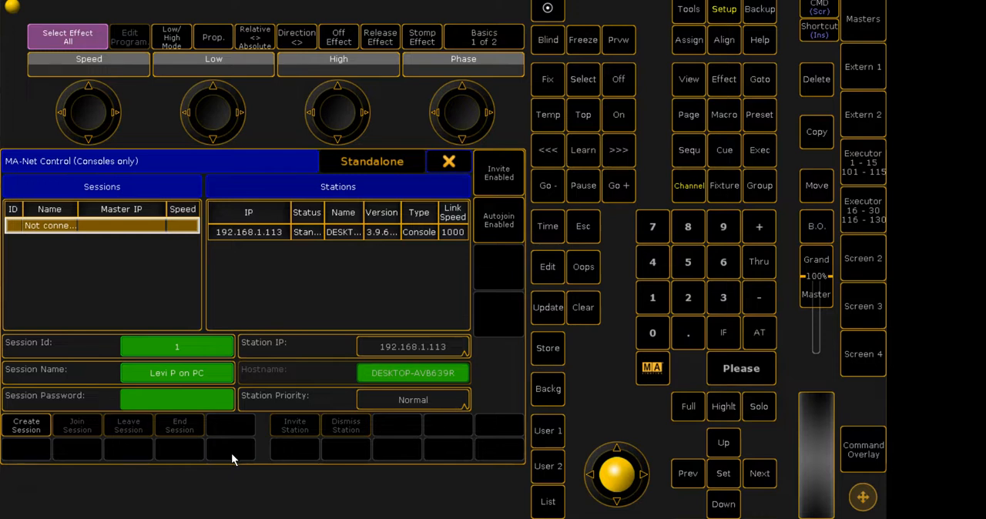
- Create a network session with ID 1 in grandMA2 onPC and leave MA Network Control
{"action": "left_click", "coordinate": [24, 428]}
{"action": "left_click", "coordinate": [141, 243]}
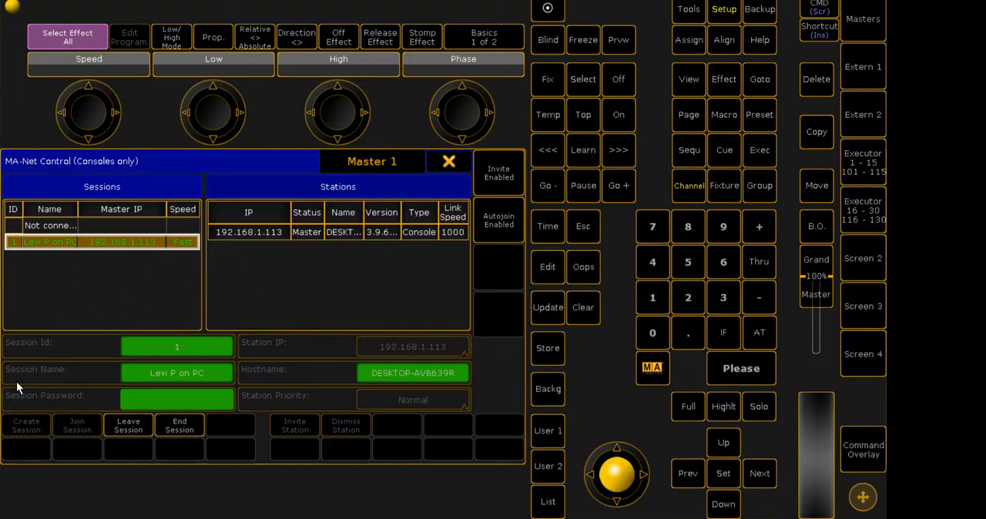
{"action": "left_click", "coordinate": [451, 163]}
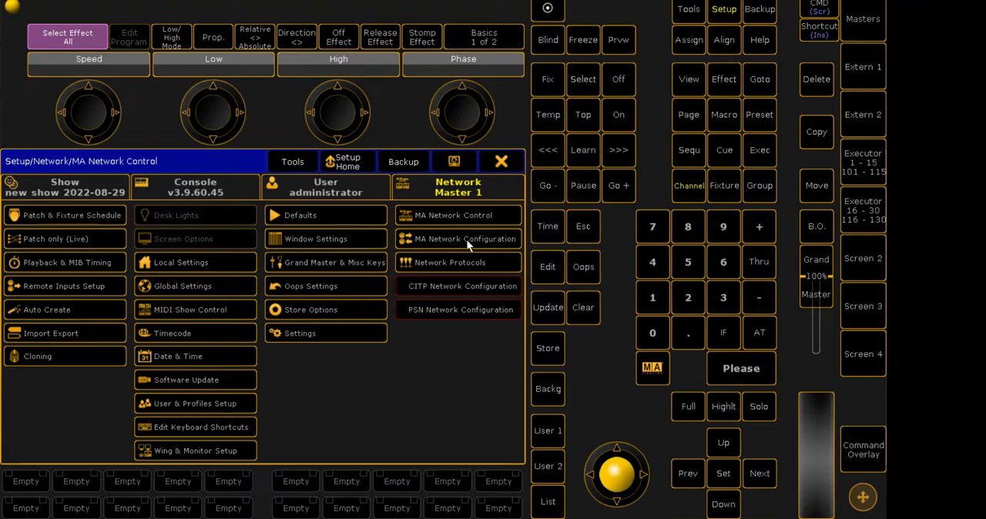
{"action": "left_click", "coordinate": [432, 217]}
{"action": "left_click", "coordinate": [450, 163]}
{"action": "left_click", "coordinate": [451, 194]}
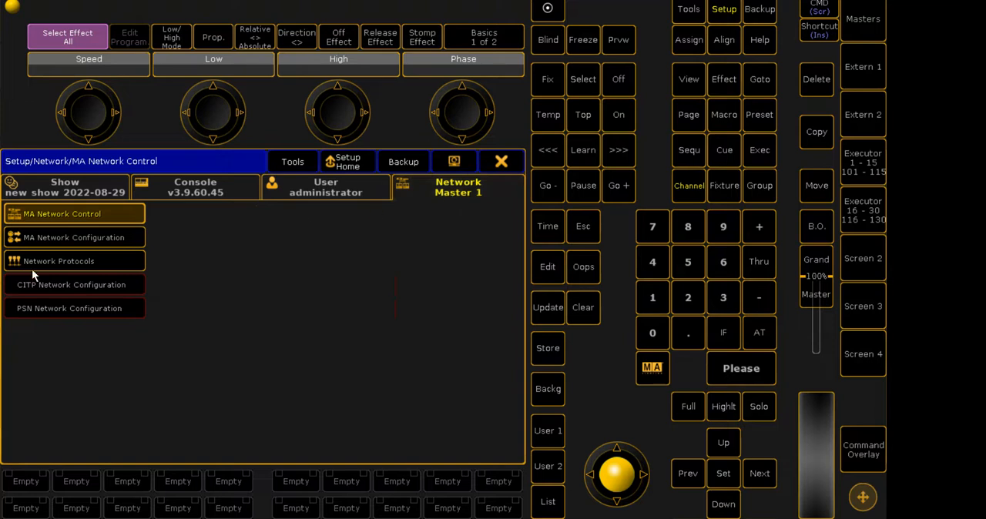
{"action": "left_click", "coordinate": [315, 183]}
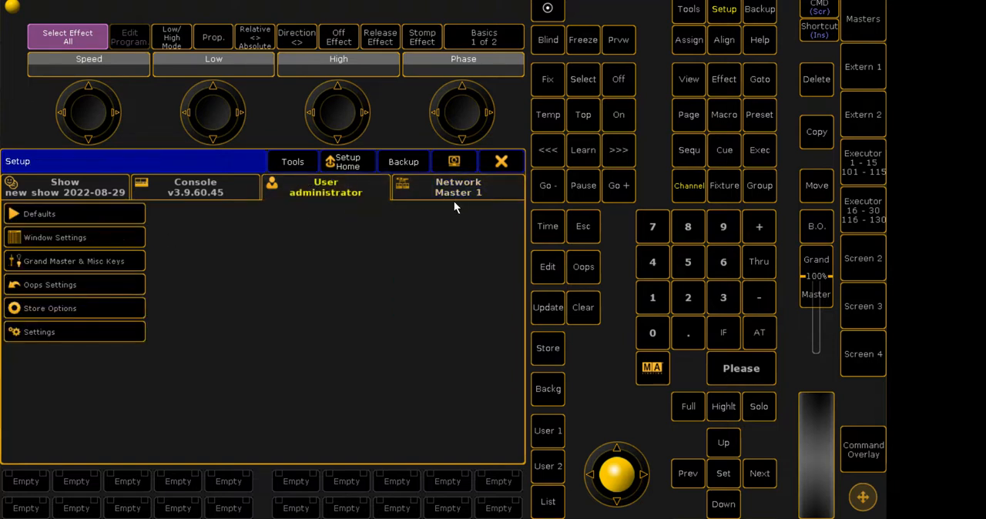
{"action": "left_click", "coordinate": [482, 166]}
- Reopen the setup and open MA Network Configuration
{"action": "left_click", "coordinate": [716, 11]}
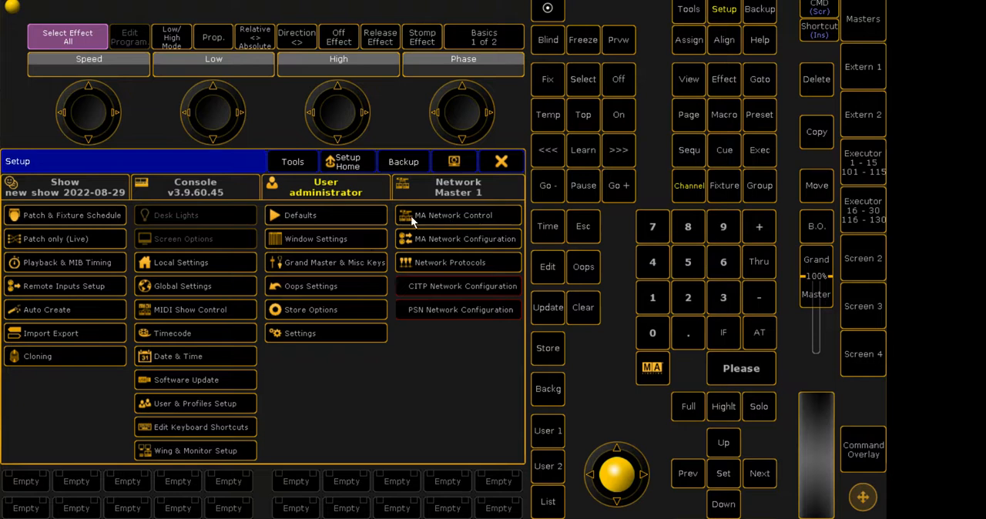
{"action": "left_click", "coordinate": [454, 239]}
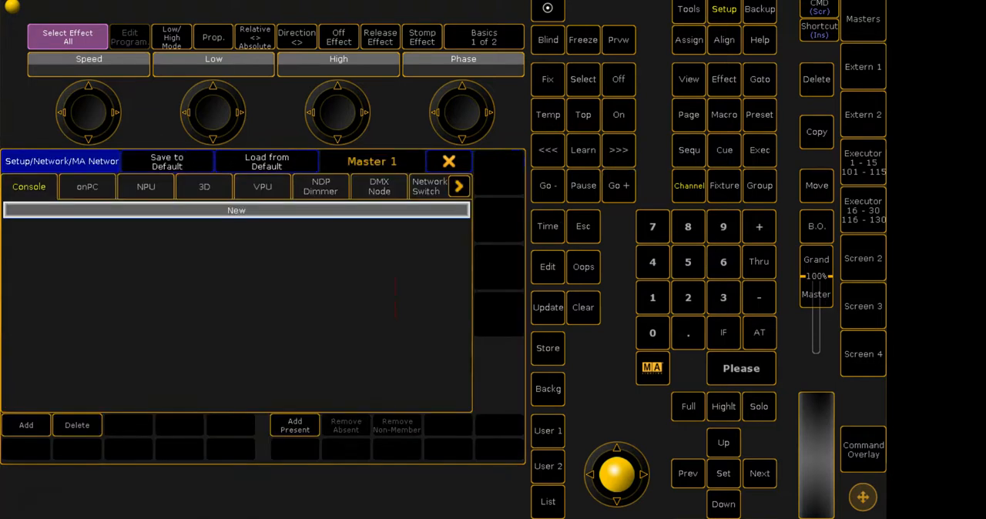
- Look through the Console, onPC and NPU device lists in the network configuration
{"action": "left_click", "coordinate": [458, 186]}
{"action": "left_click", "coordinate": [35, 189]}
{"action": "left_click", "coordinate": [19, 192]}
{"action": "left_click", "coordinate": [226, 187]}
{"action": "left_click", "coordinate": [129, 184]}
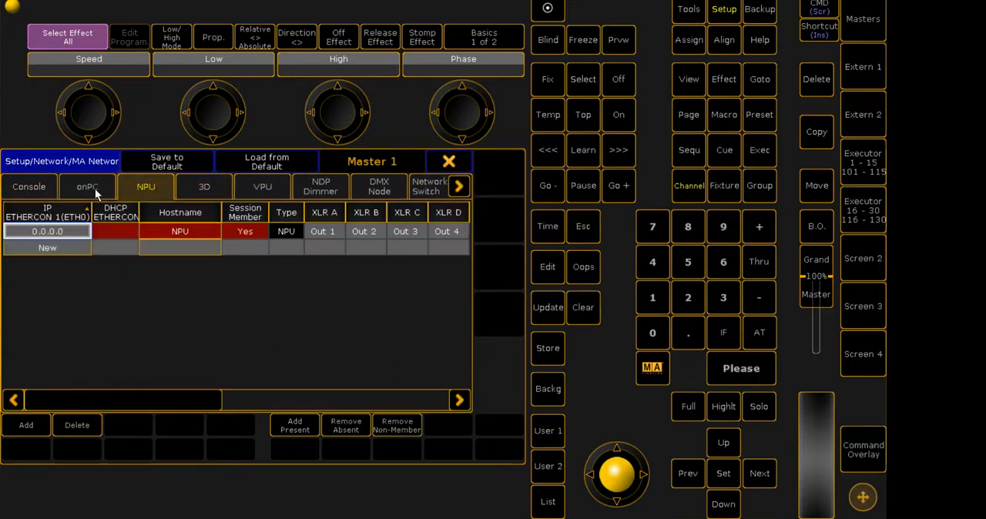
{"action": "left_click", "coordinate": [63, 189]}
{"action": "left_click", "coordinate": [141, 188]}
{"action": "left_click", "coordinate": [25, 186]}
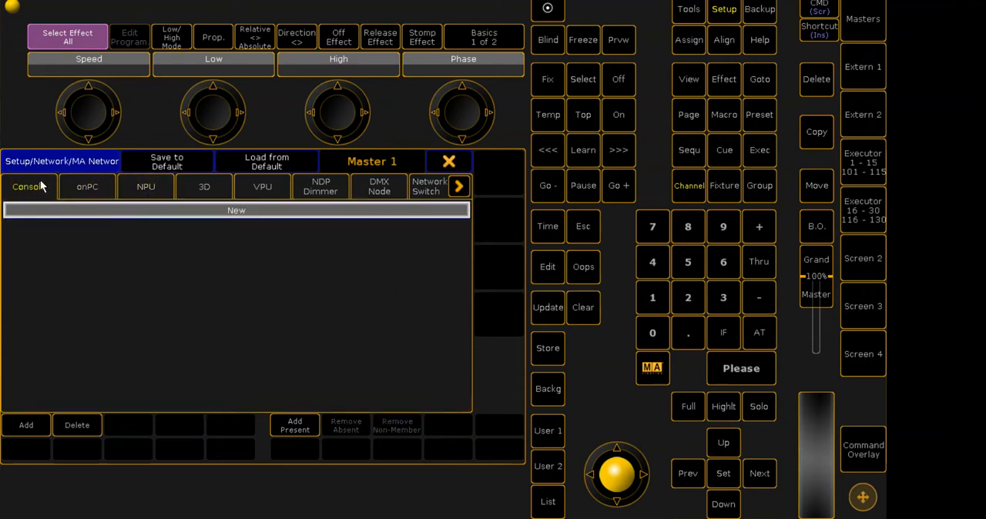
- Add the 3D station present on the network to the 3D device list
{"action": "left_click", "coordinate": [205, 193]}
{"action": "left_click", "coordinate": [297, 426]}
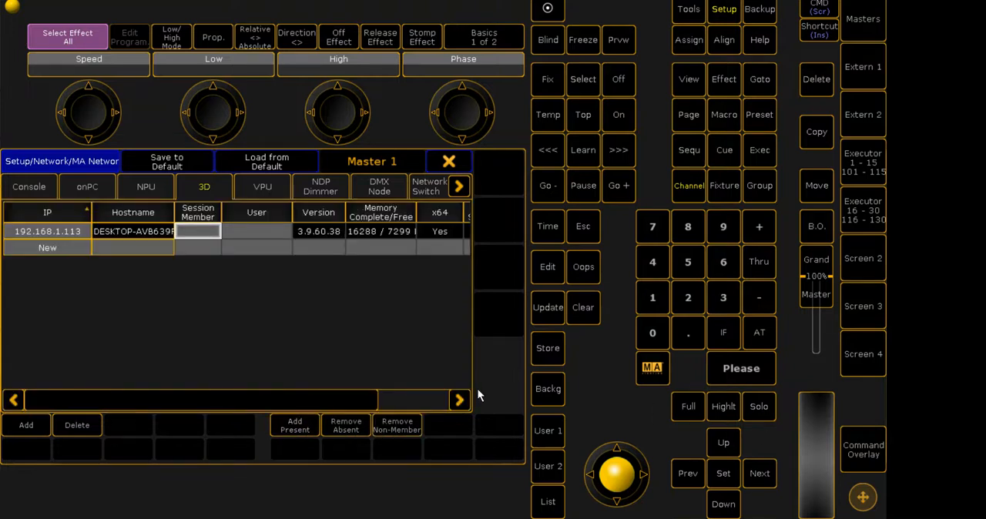
{"action": "left_click", "coordinate": [88, 426]}
{"action": "left_click", "coordinate": [147, 185]}
{"action": "left_click", "coordinate": [254, 186]}
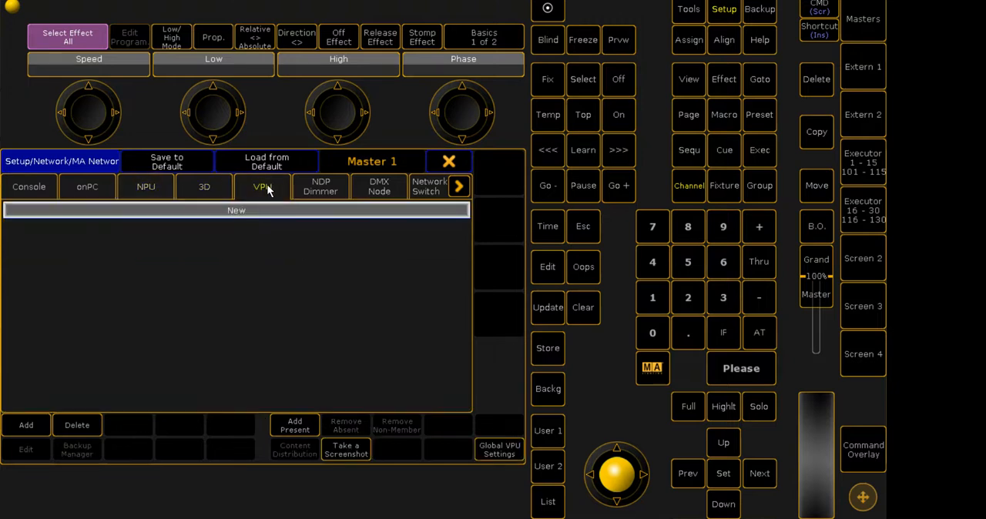
{"action": "left_click", "coordinate": [216, 187]}
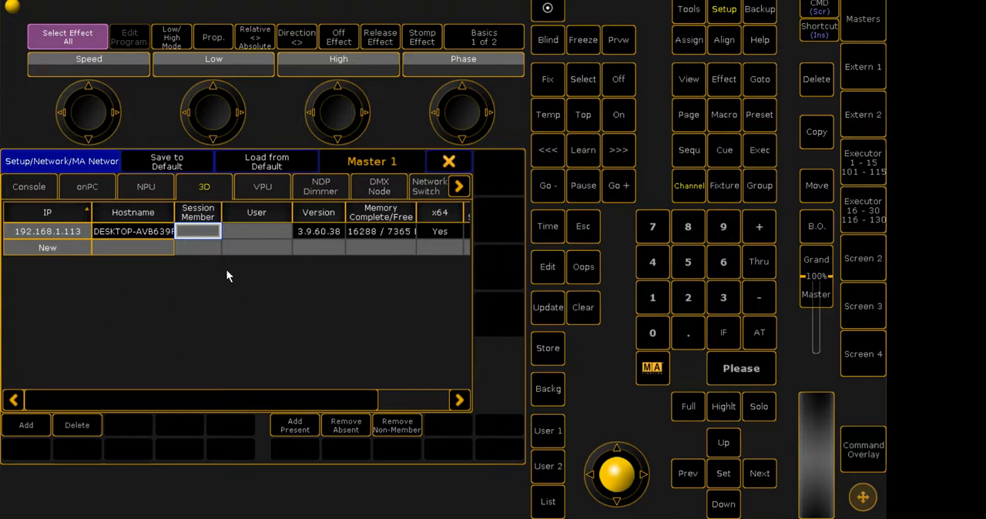
- Make the 3D station at 192.168.1.113 a session member and set its user to administrator
{"action": "left_click_drag", "start_coordinate": [221, 219], "coordinate": [246, 218]}
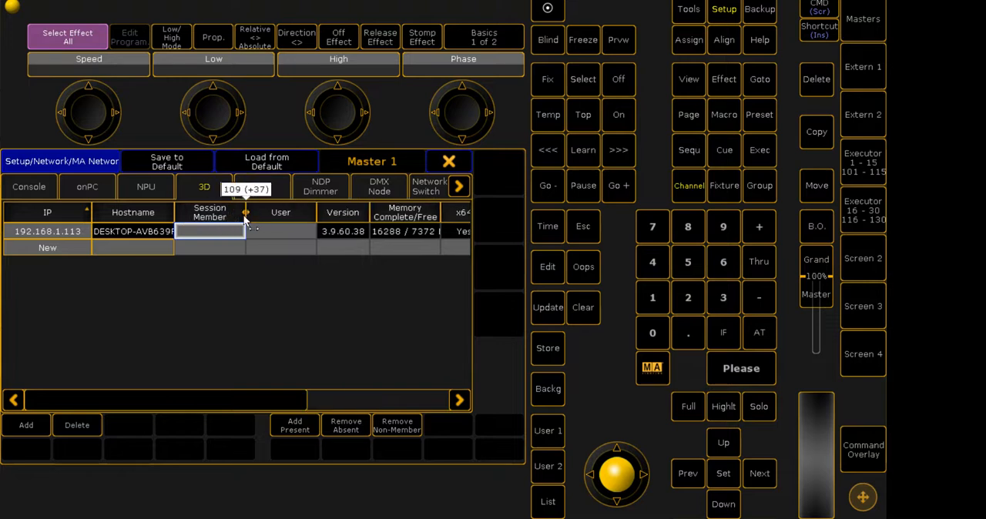
{"action": "left_click", "coordinate": [207, 234]}
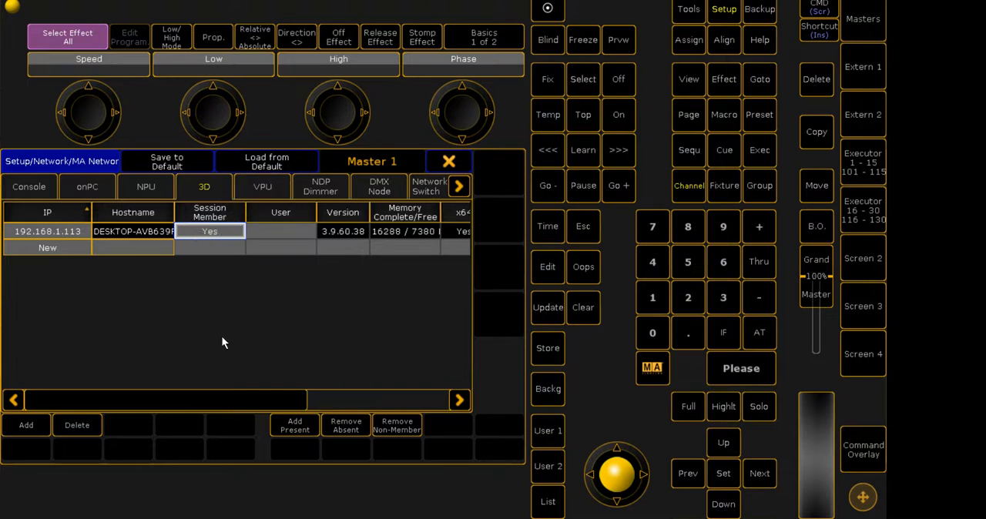
{"action": "left_click", "coordinate": [277, 233]}
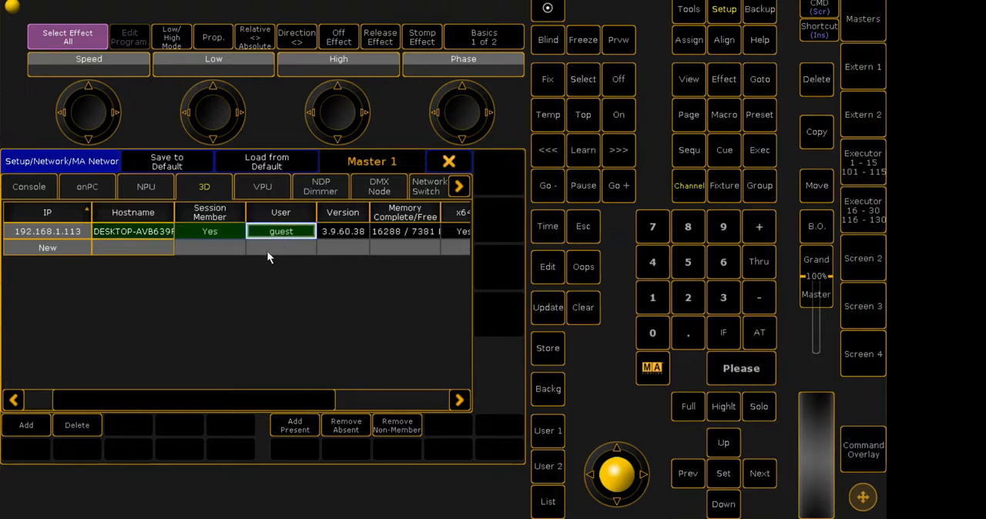
{"action": "left_click", "coordinate": [267, 252]}
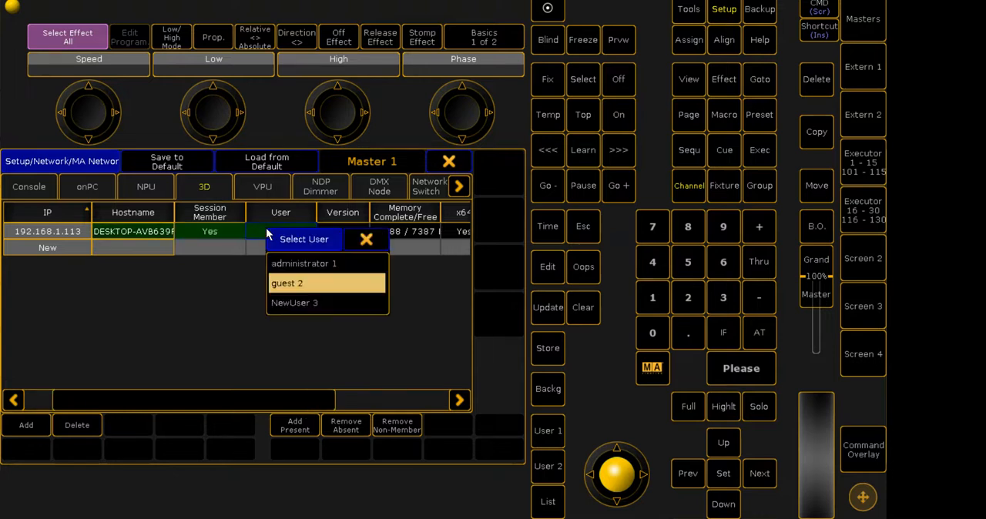
{"action": "left_click", "coordinate": [299, 265]}
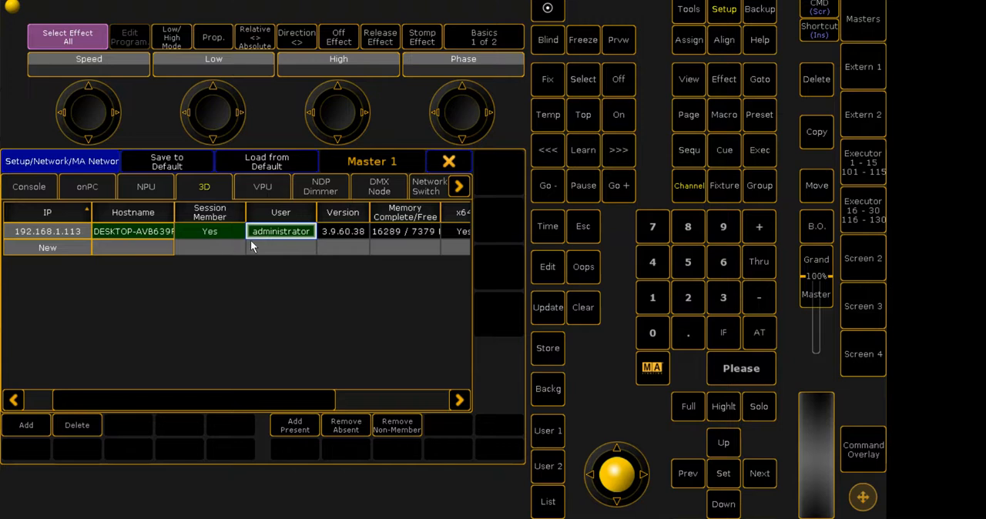
- Close the network configuration and leave the setup
{"action": "left_click", "coordinate": [206, 246]}
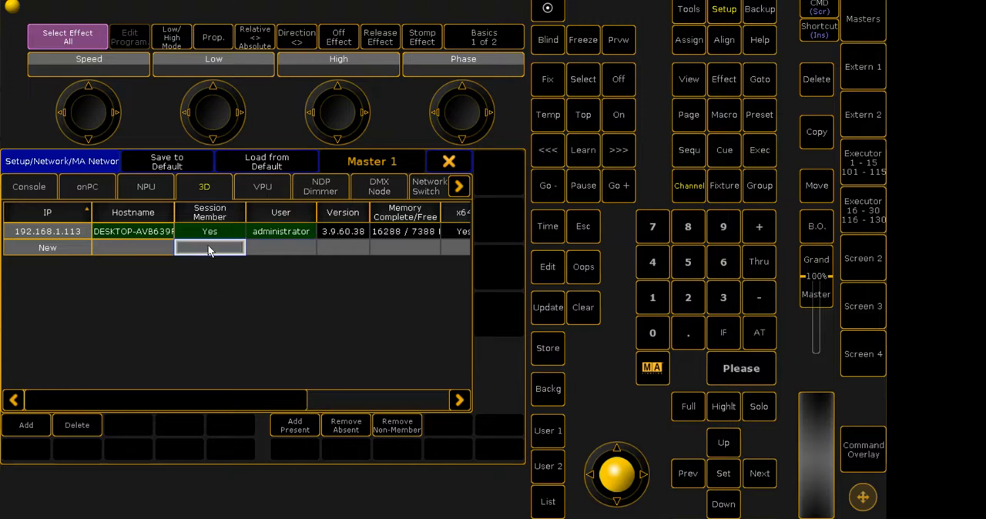
{"action": "left_click", "coordinate": [450, 162]}
{"action": "left_click", "coordinate": [505, 162]}
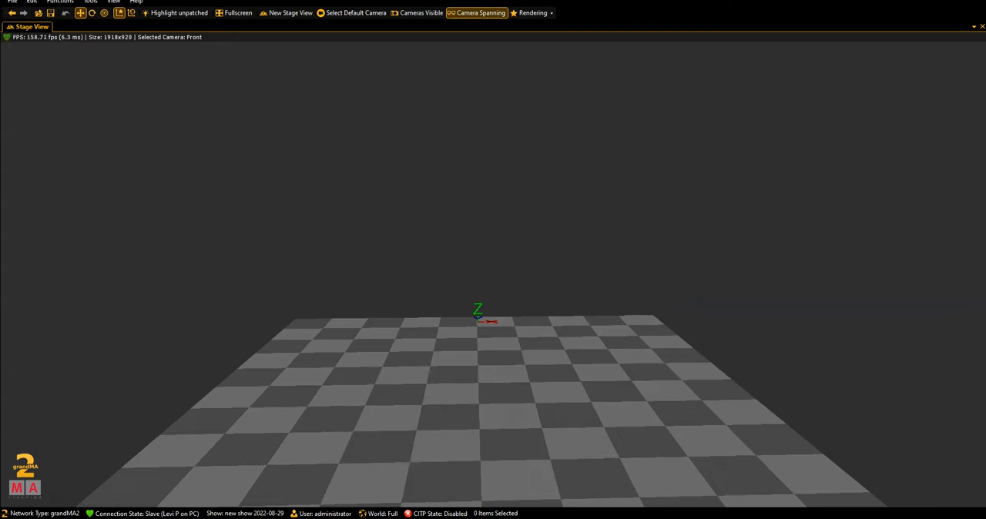
- Switch to grandMA2 onPC and create a layer named Truss 1 in the patch and fixture schedule
{"action": "left_click", "coordinate": [441, 517]}
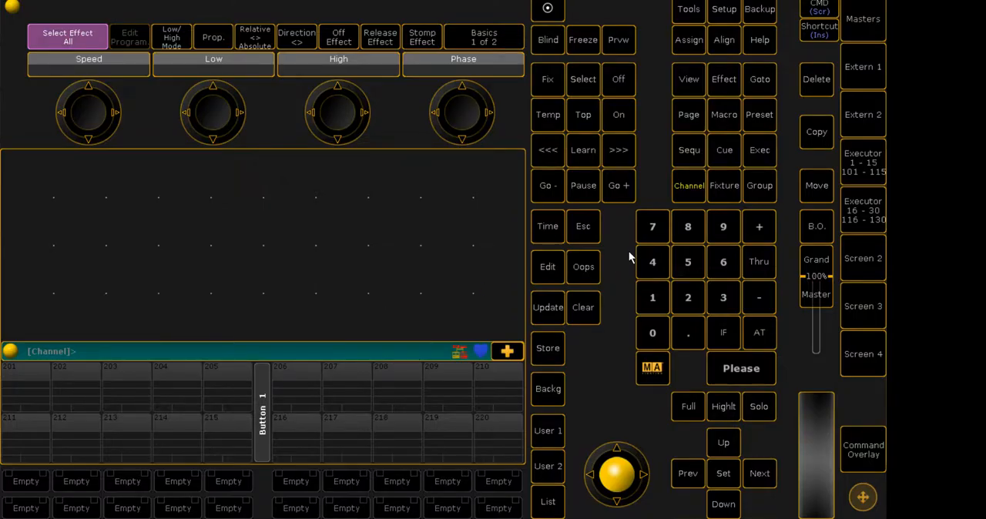
{"action": "left_click", "coordinate": [724, 10]}
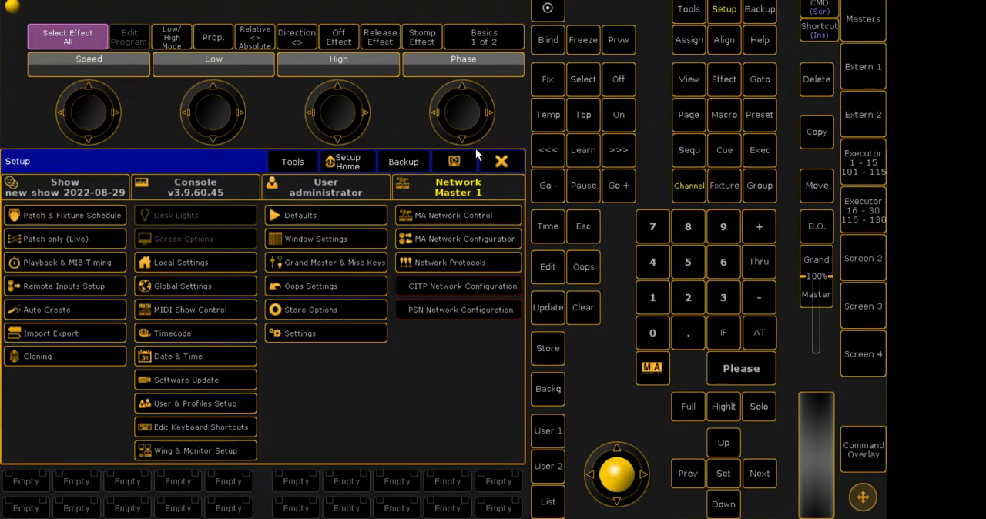
{"action": "left_click", "coordinate": [501, 161]}
{"action": "left_click", "coordinate": [723, 10]}
{"action": "left_click", "coordinate": [75, 218]}
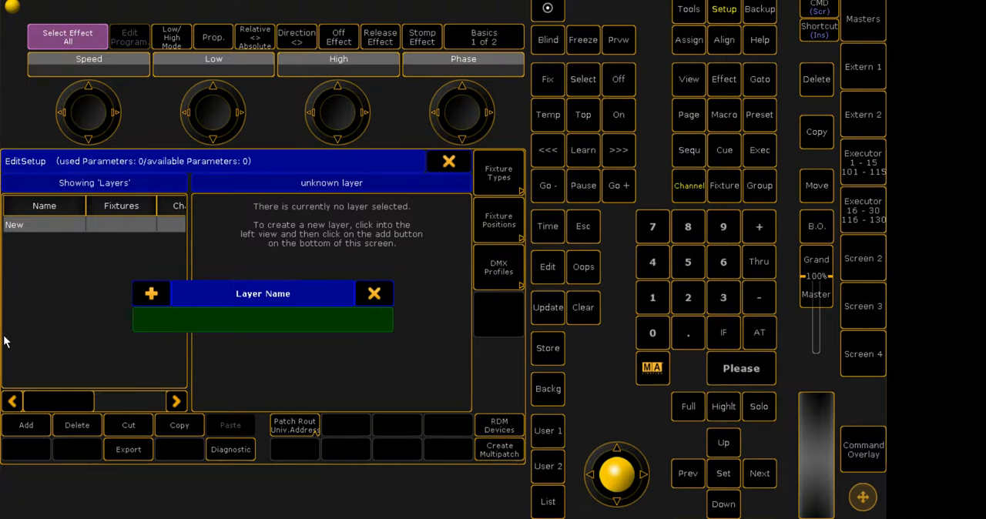
{"action": "type", "text": "Truss 1"}
{"action": "key", "text": "Return"}
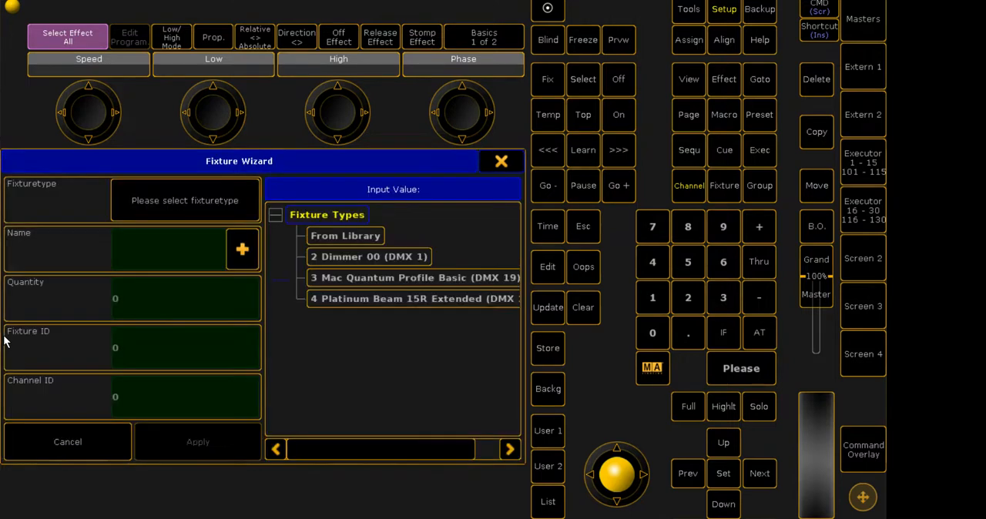
- Choose a fixture type from the library, filtering by manufacturer Martin and fixture Quantum
{"action": "left_click_drag", "start_coordinate": [327, 453], "coordinate": [399, 454]}
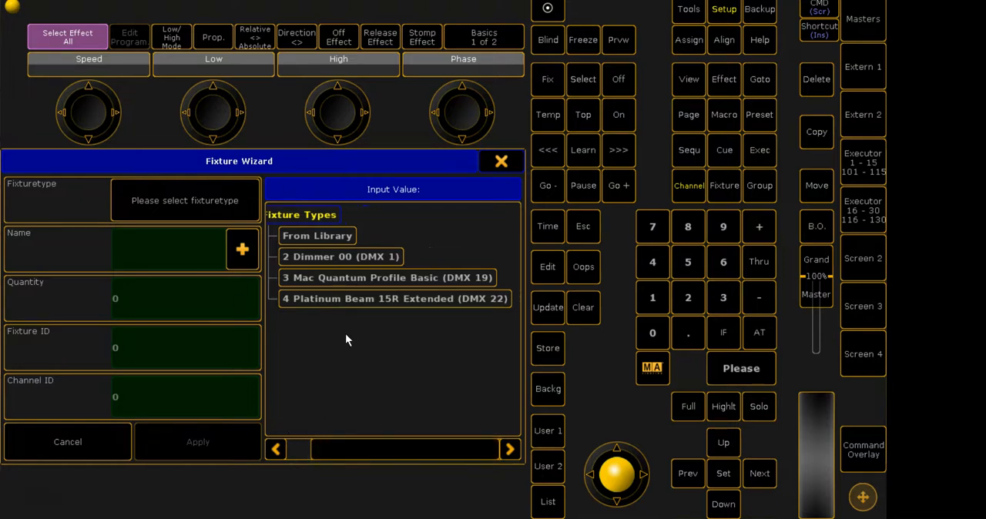
{"action": "left_click_drag", "start_coordinate": [343, 438], "coordinate": [323, 446]}
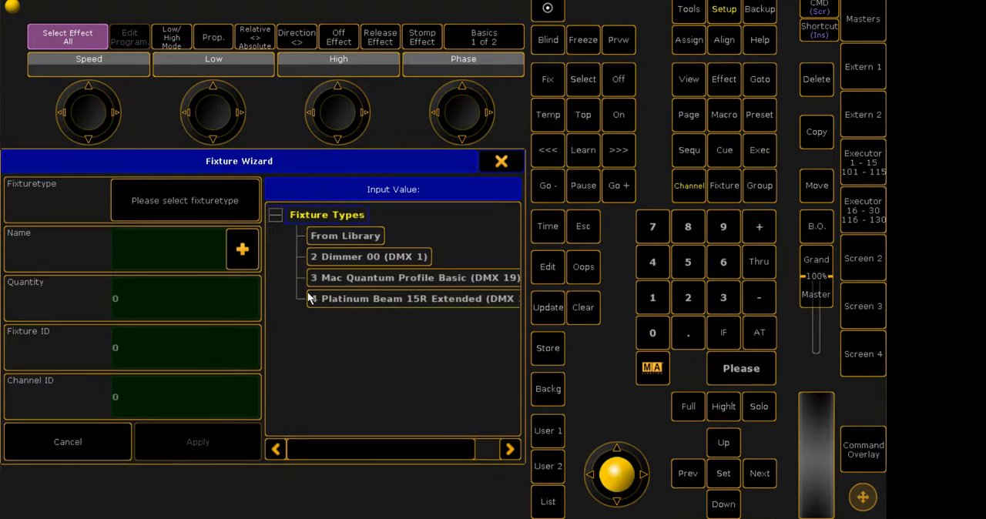
{"action": "left_click", "coordinate": [347, 236]}
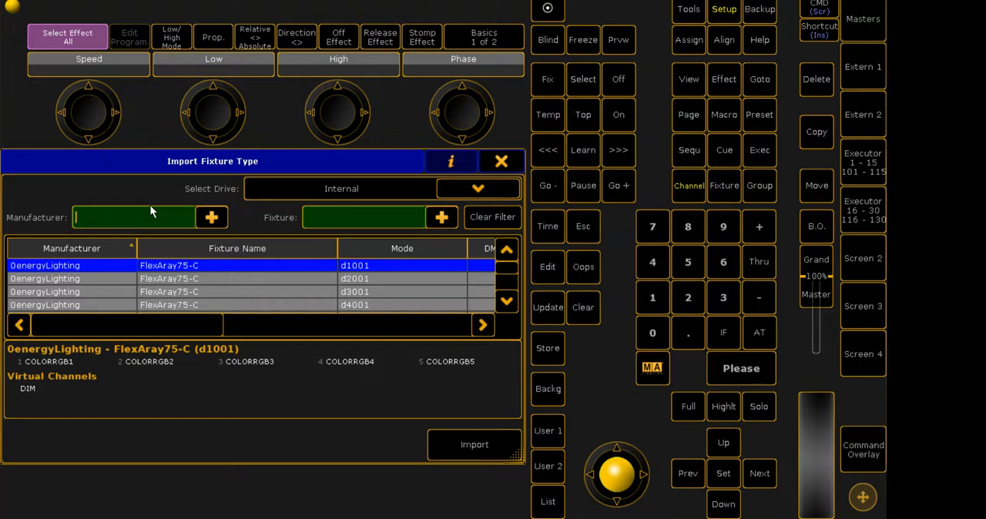
{"action": "type", "text": "Martin"}
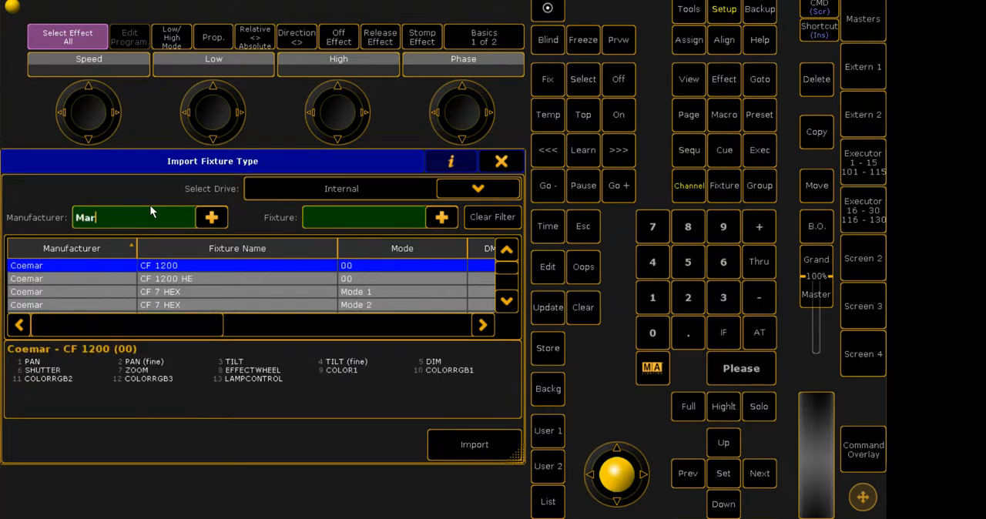
{"action": "left_click", "coordinate": [364, 225]}
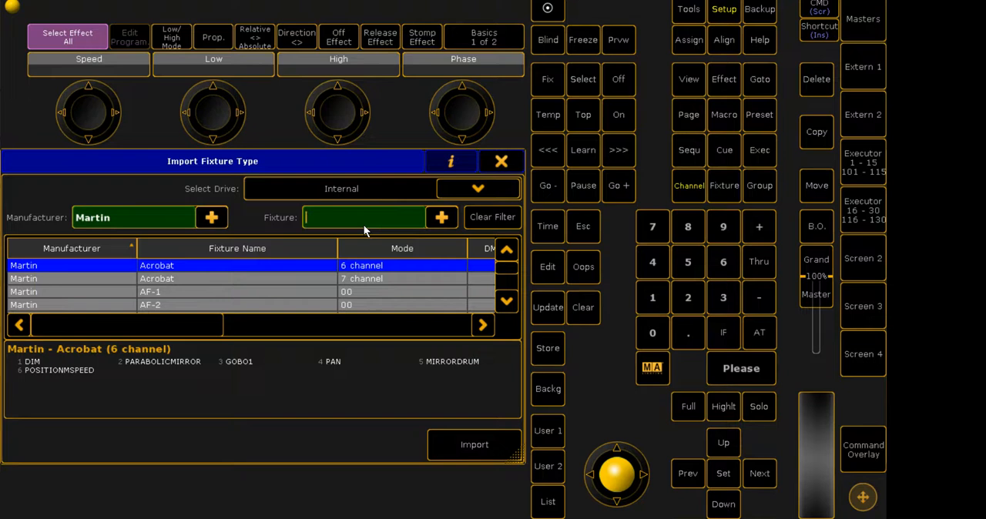
{"action": "type", "text": "Quantum"}
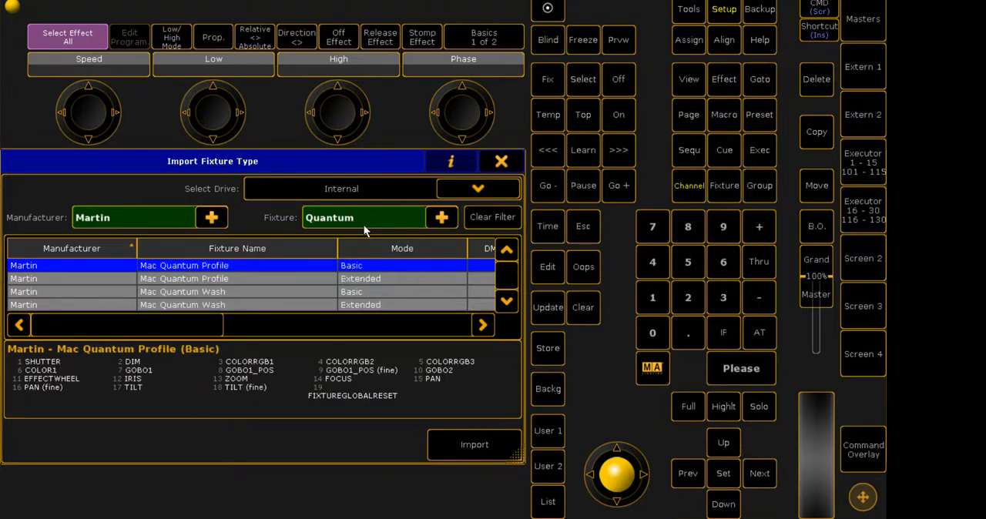
- Look through the Quantum fixture modes and import the Mac Quantum Profile in Basic mode
{"action": "left_click", "coordinate": [391, 279]}
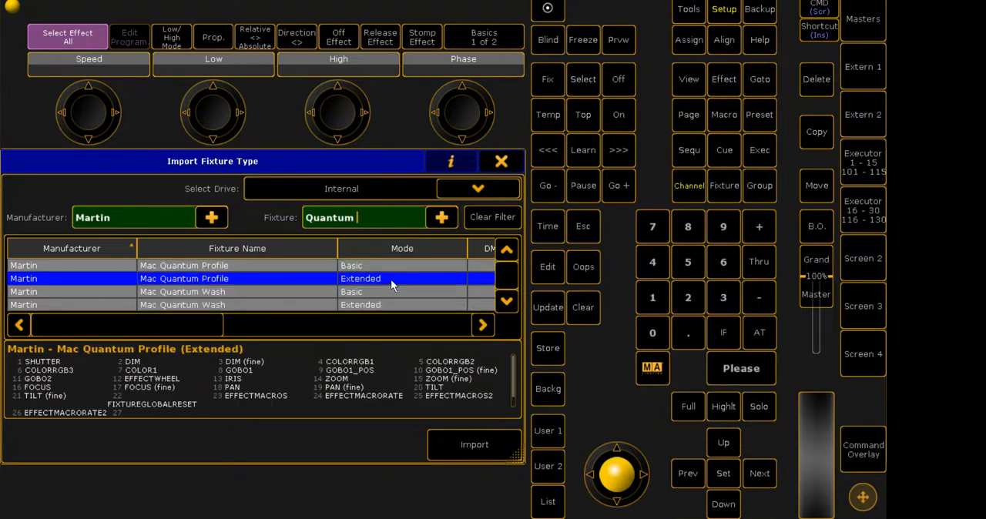
{"action": "key", "text": "Down"}
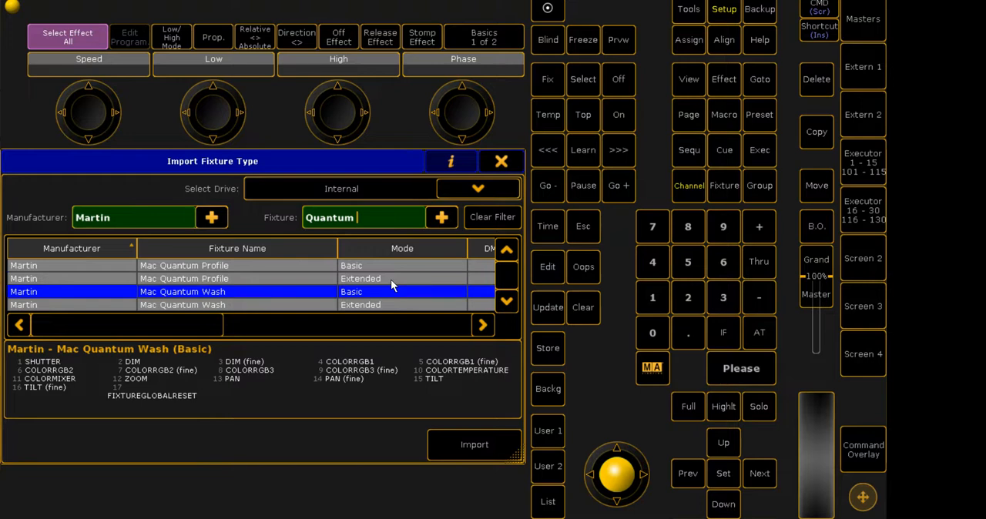
{"action": "key", "text": "Down"}
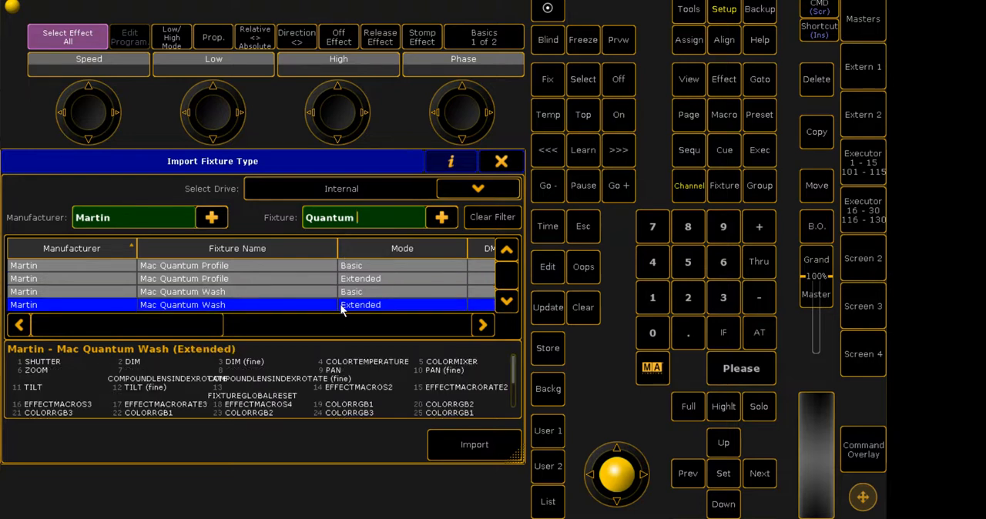
{"action": "key", "text": "Down"}
{"action": "key", "text": "Down"}
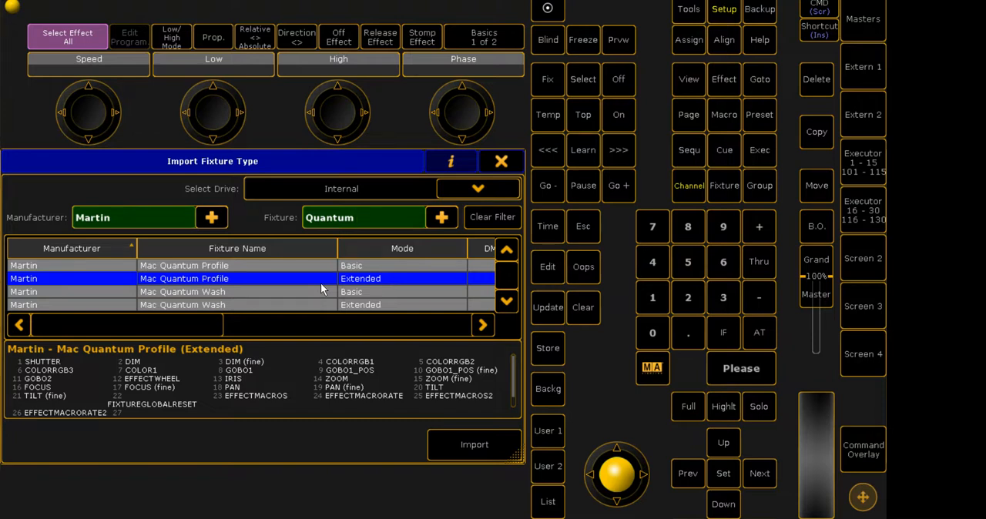
{"action": "left_click", "coordinate": [369, 268]}
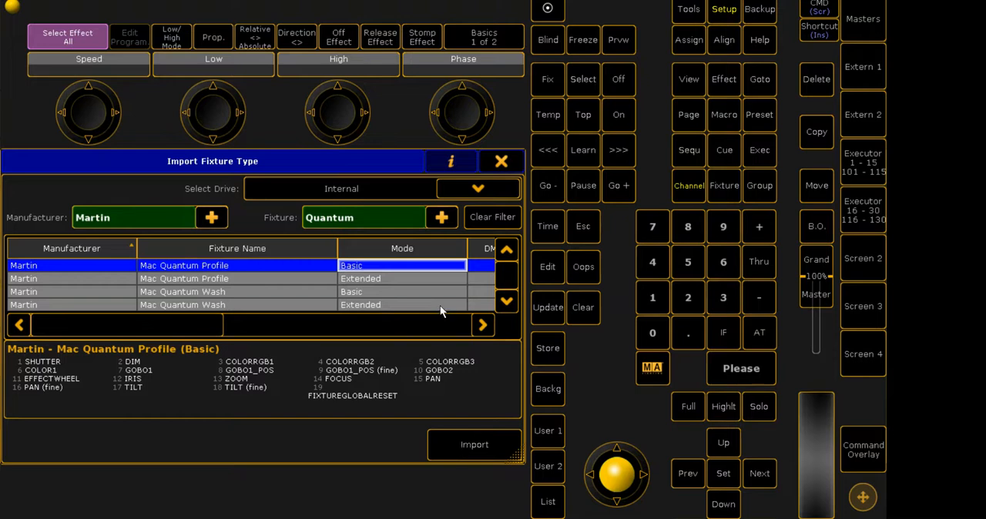
{"action": "left_click", "coordinate": [459, 442]}
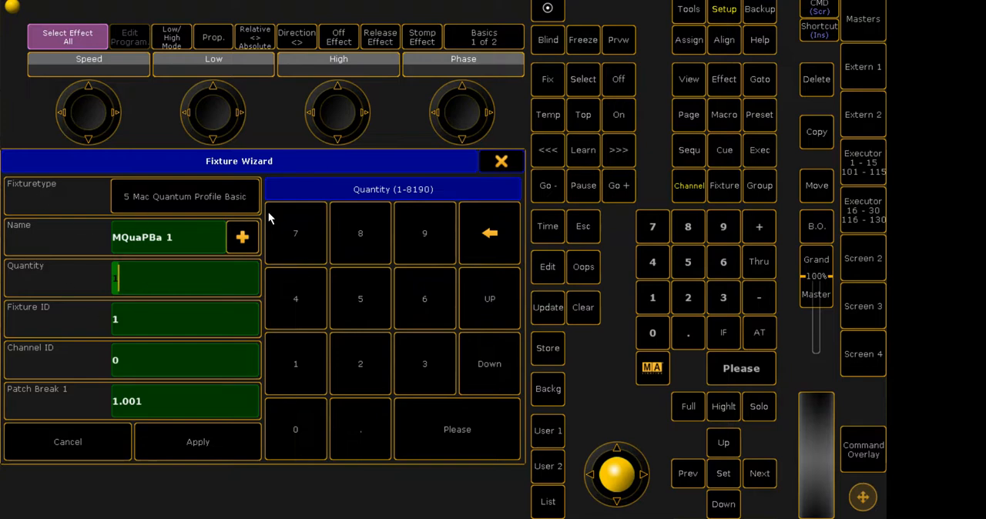
{"action": "mouse_move", "coordinate": [207, 165]}
{"action": "left_mouse_down"}
{"action": "mouse_move", "coordinate": [279, 158]}
{"action": "mouse_move", "coordinate": [201, 164]}
{"action": "left_mouse_up"}
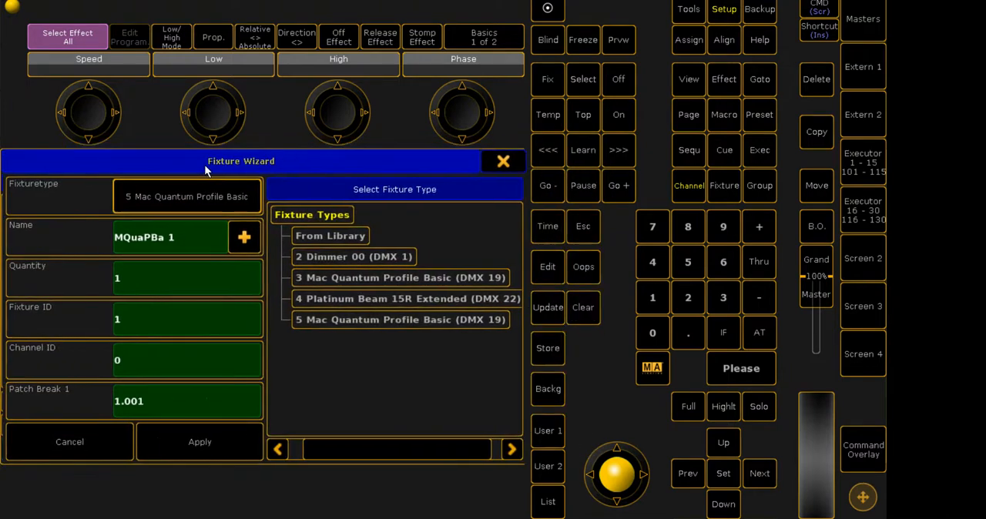
{"action": "left_click_drag", "start_coordinate": [289, 163], "coordinate": [651, 168]}
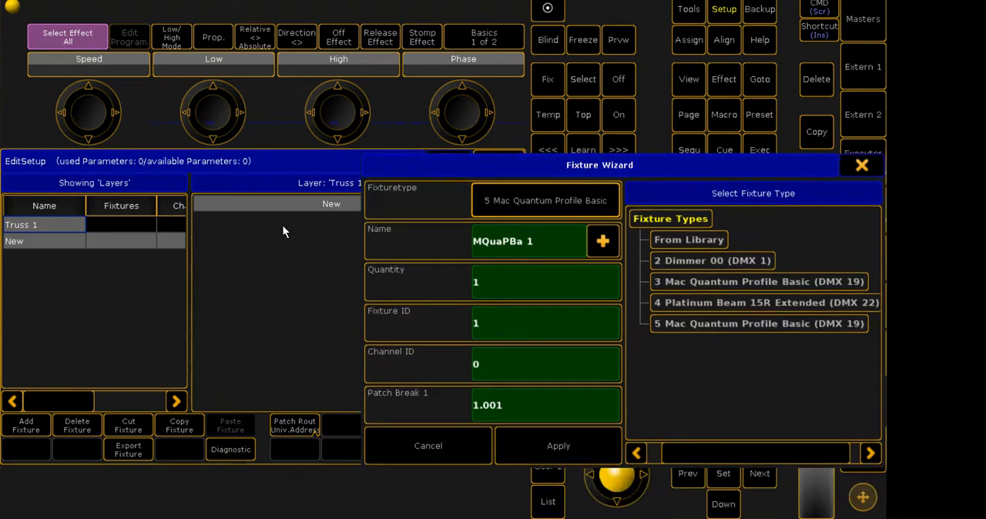
{"action": "left_click_drag", "start_coordinate": [539, 165], "coordinate": [126, 154]}
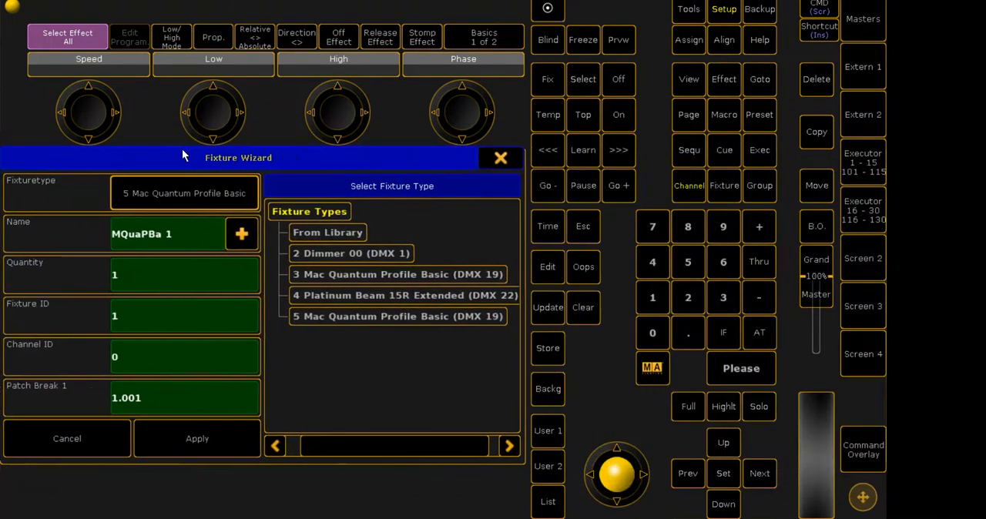
- Name the new fixtures Quantum Profile and set their quantity to 5
{"action": "left_click", "coordinate": [178, 225]}
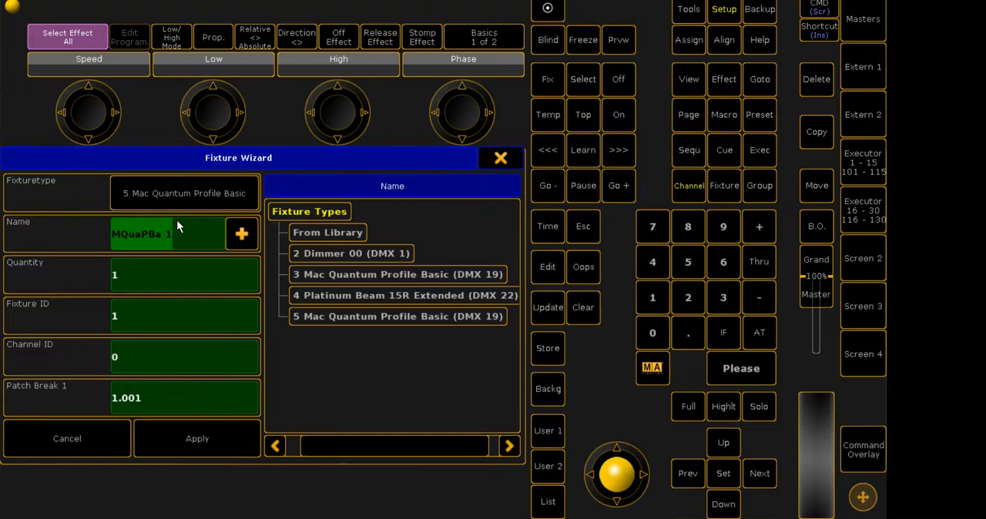
{"action": "key", "text": "BackSpace"}
{"action": "type", "text": "Quant"}
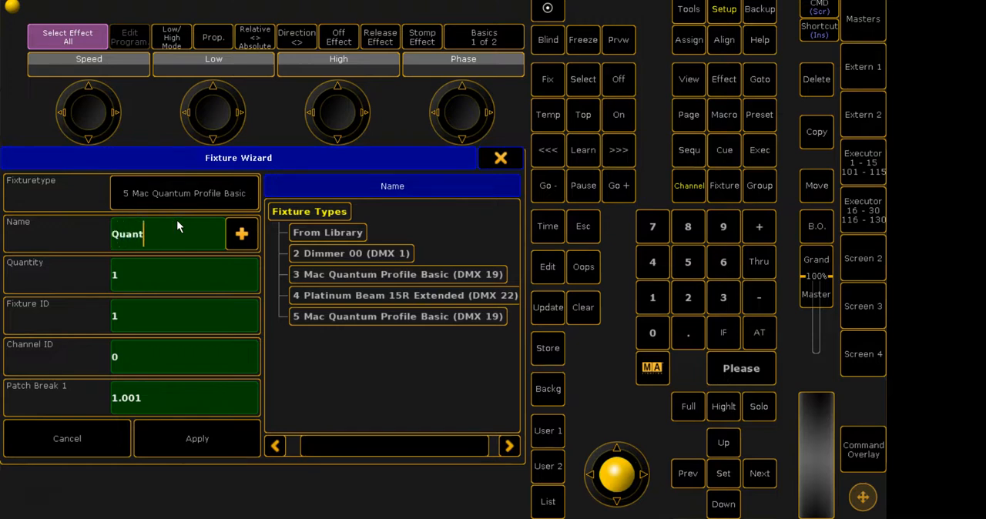
{"action": "type", "text": "um Profile"}
{"action": "left_click", "coordinate": [161, 275]}
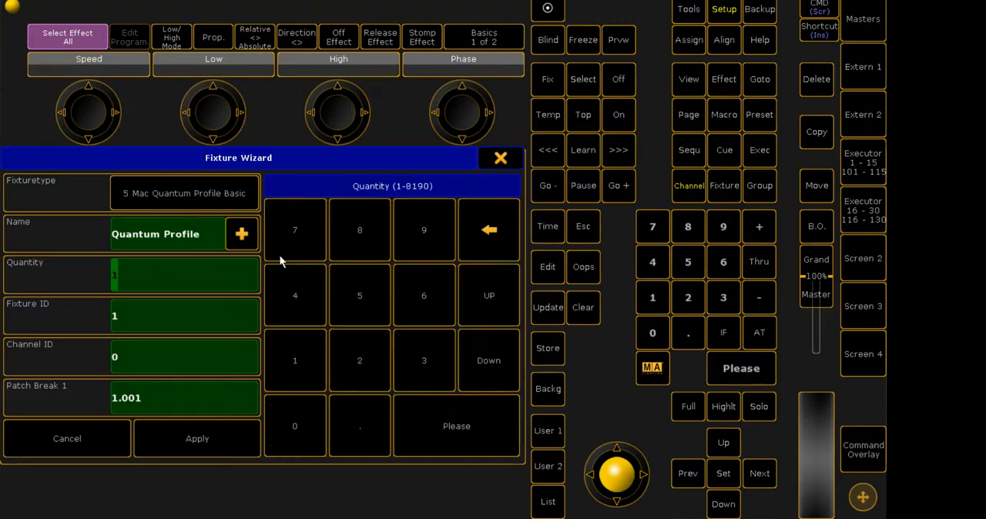
{"action": "left_click", "coordinate": [358, 296]}
- Set both the fixture ID and the channel ID of the new fixtures to 101
{"action": "left_click", "coordinate": [160, 307]}
{"action": "left_click", "coordinate": [282, 366]}
{"action": "left_click", "coordinate": [297, 429]}
{"action": "left_click", "coordinate": [293, 385]}
{"action": "left_click", "coordinate": [169, 348]}
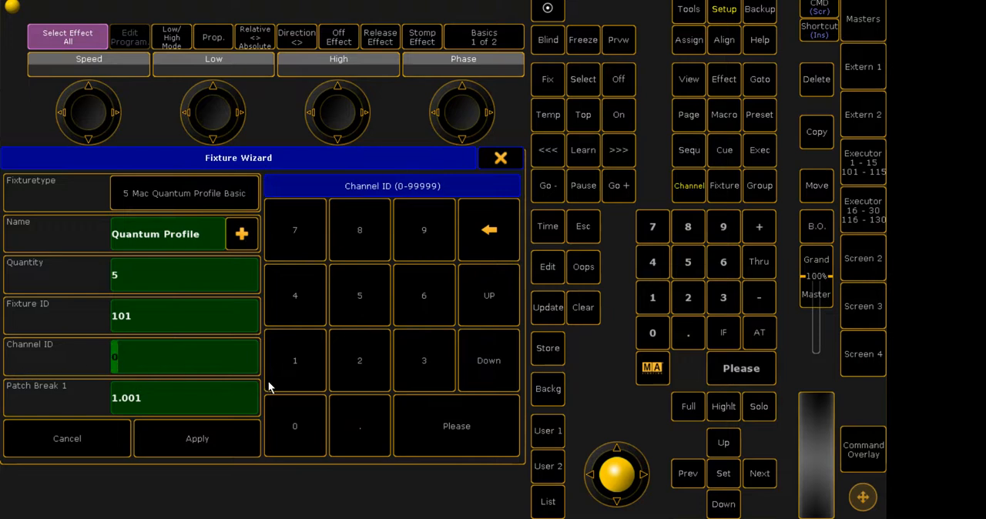
{"action": "left_click", "coordinate": [300, 367]}
{"action": "left_click", "coordinate": [290, 425]}
{"action": "left_click", "coordinate": [297, 361]}
- Enter 1.0000000000 as the Patch Break 1 address and apply the fixtures to the Truss 1 layer
{"action": "left_click", "coordinate": [129, 398]}
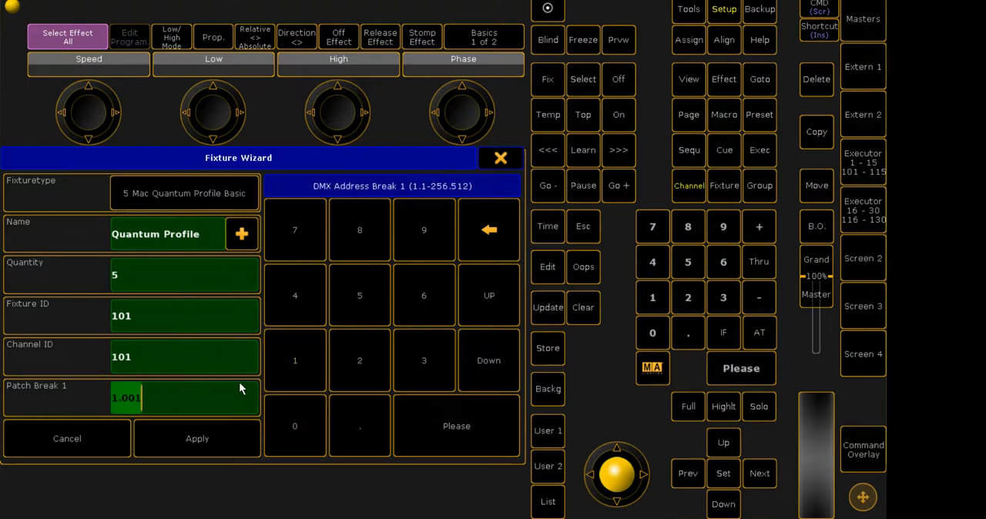
{"action": "left_click", "coordinate": [158, 399]}
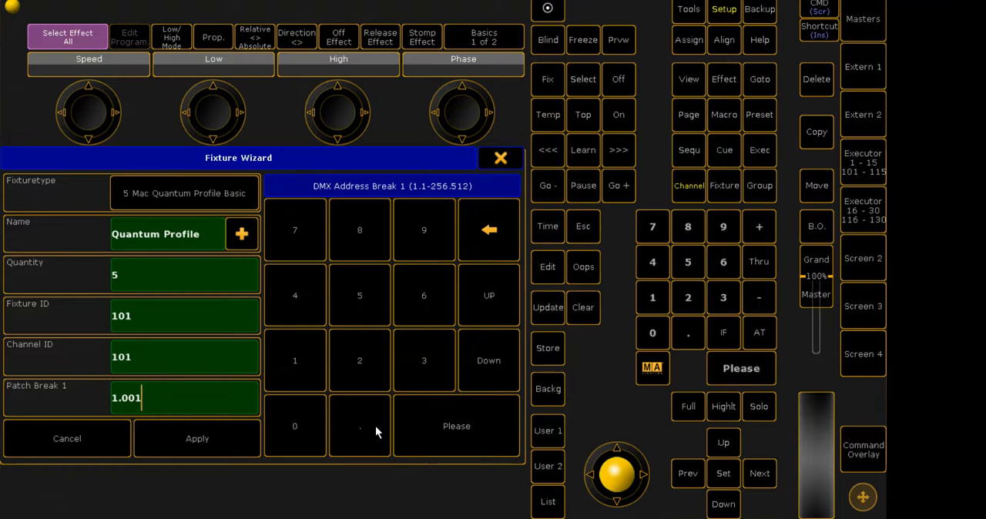
{"action": "left_click", "coordinate": [510, 249]}
{"action": "left_click", "coordinate": [282, 432]}
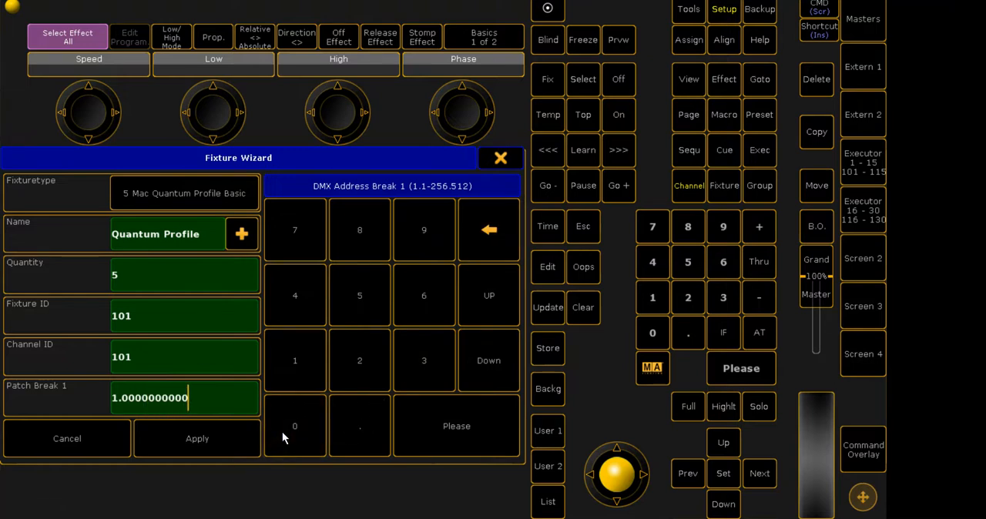
{"action": "left_click", "coordinate": [482, 431]}
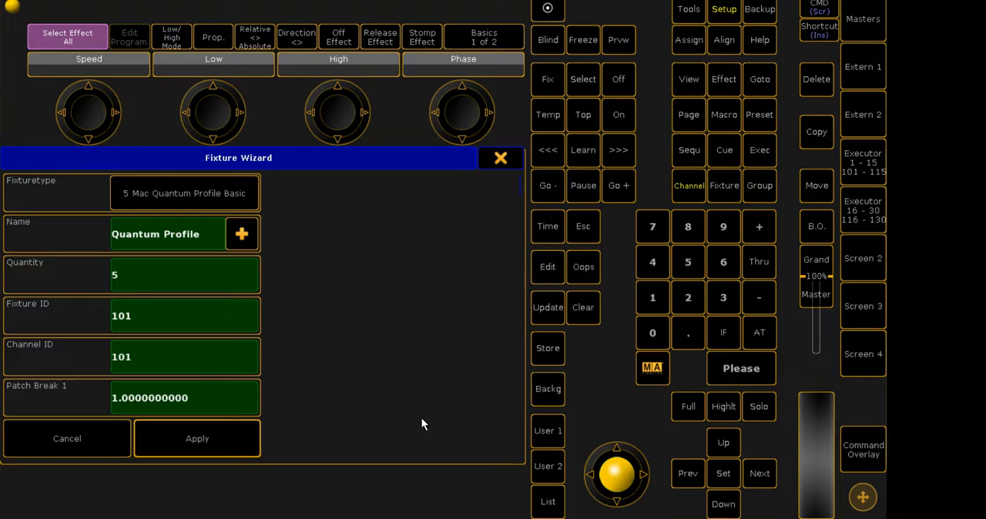
{"action": "left_click", "coordinate": [197, 449]}
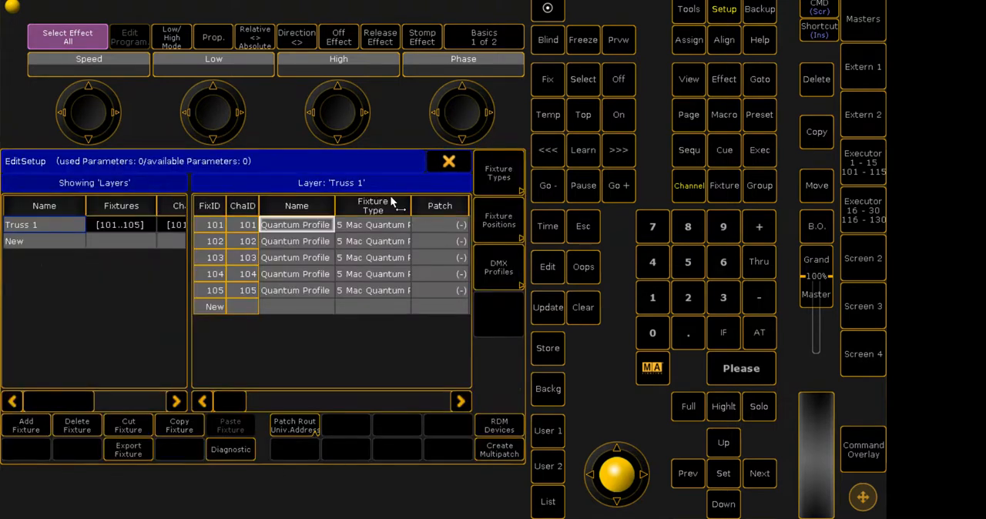
- Leave the patch and fixture schedule, saving the changes despite the warnings, and close the setup
{"action": "left_click", "coordinate": [449, 164]}
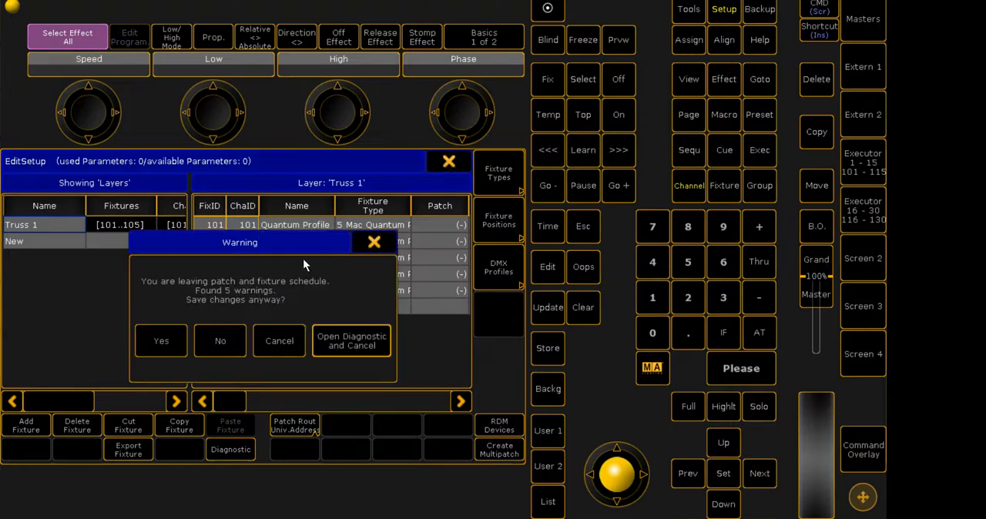
{"action": "left_click", "coordinate": [159, 351]}
{"action": "left_click", "coordinate": [503, 162]}
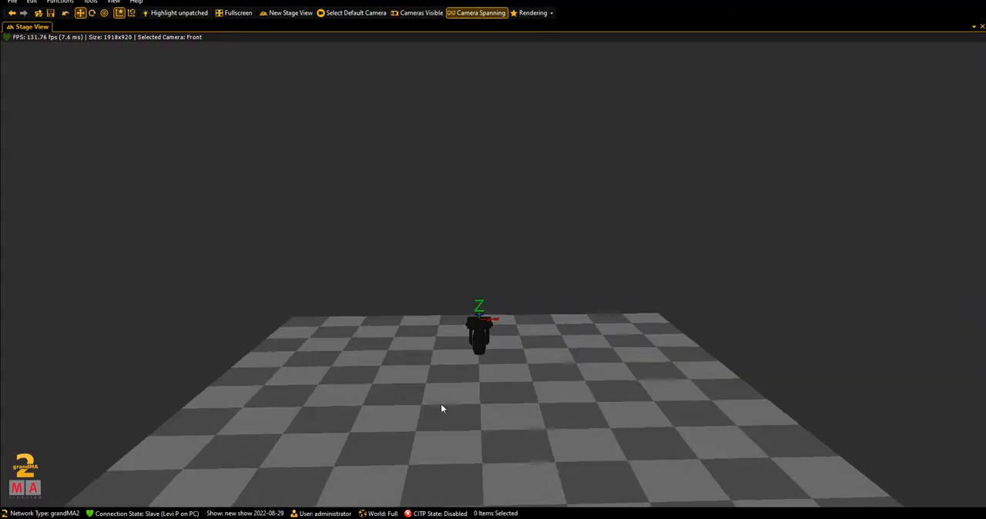
- In the 3D visualizer, select the stacked fixtures at the stage origin and raise them well above the floor
{"action": "left_click_drag", "start_coordinate": [440, 405], "coordinate": [424, 330]}
{"action": "left_click", "coordinate": [478, 242]}
{"action": "left_click", "coordinate": [504, 230]}
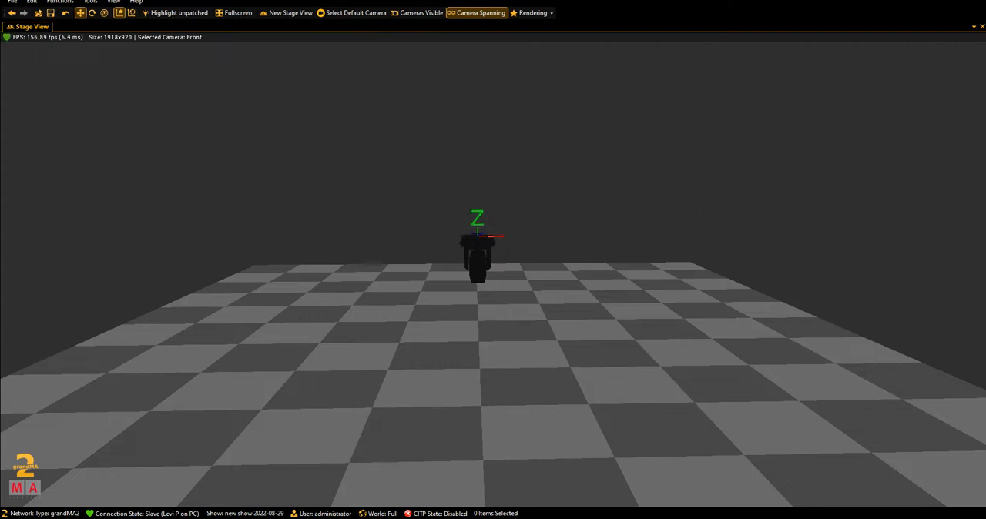
{"action": "left_click_drag", "start_coordinate": [442, 219], "coordinate": [515, 296]}
{"action": "left_click_drag", "start_coordinate": [479, 248], "coordinate": [478, 67]}
{"action": "left_click_drag", "start_coordinate": [487, 106], "coordinate": [485, 195]}
{"action": "left_click_drag", "start_coordinate": [473, 135], "coordinate": [475, 121]}
- Switch back to grandMA2 onPC and show the Dimmer attribute of the selected fixtures
{"action": "mouse_move", "coordinate": [442, 518]}
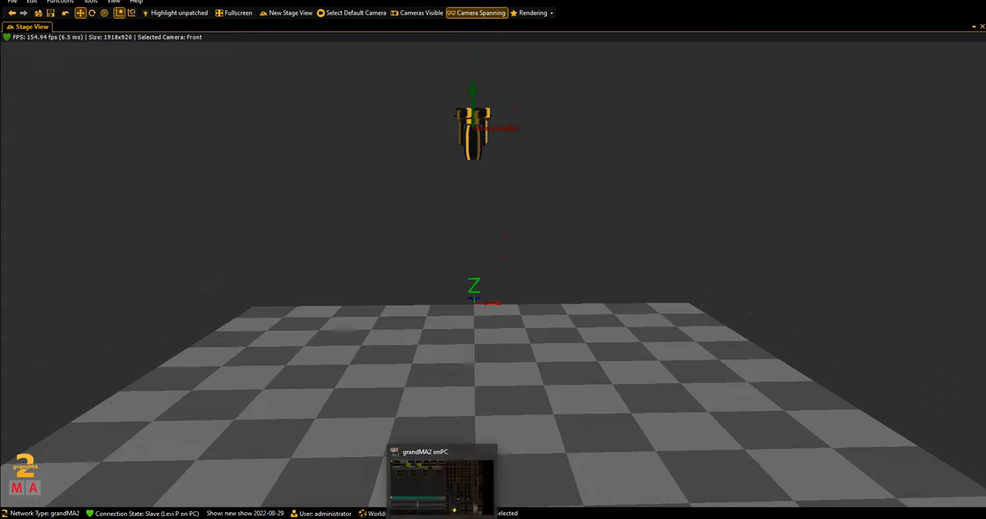
{"action": "left_click", "coordinate": [442, 515]}
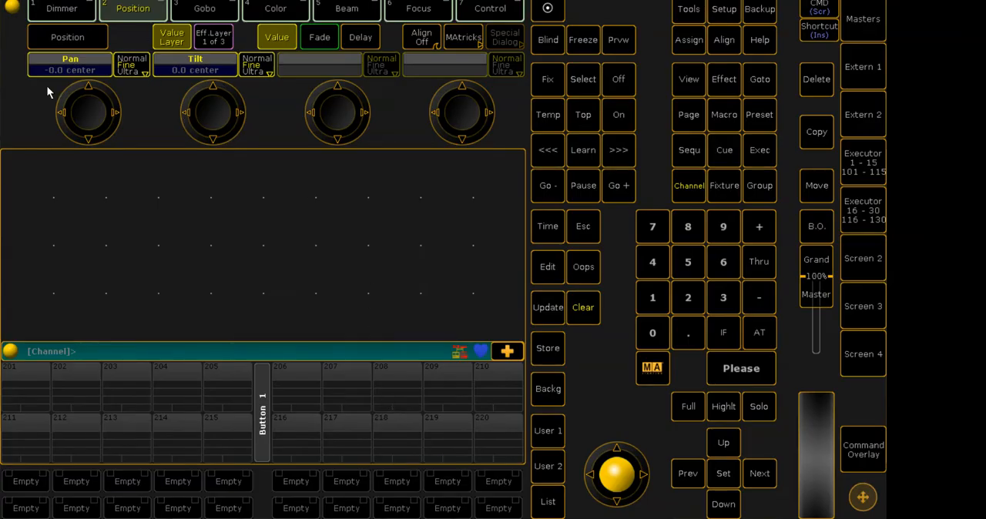
{"action": "left_click", "coordinate": [81, 14]}
{"action": "left_click", "coordinate": [129, 11]}
{"action": "left_click", "coordinate": [79, 10]}
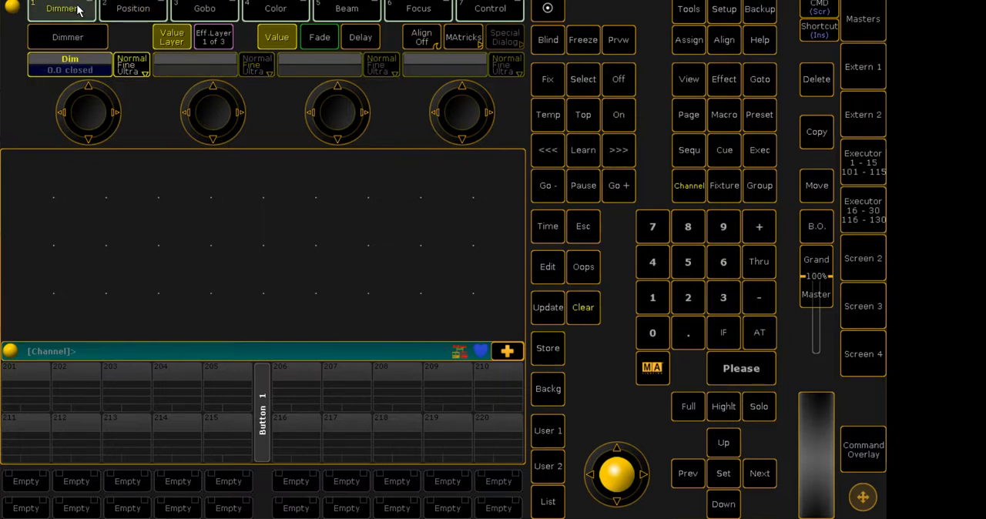
- Create a Groups pool window in the empty workspace area
{"action": "left_click", "coordinate": [29, 171]}
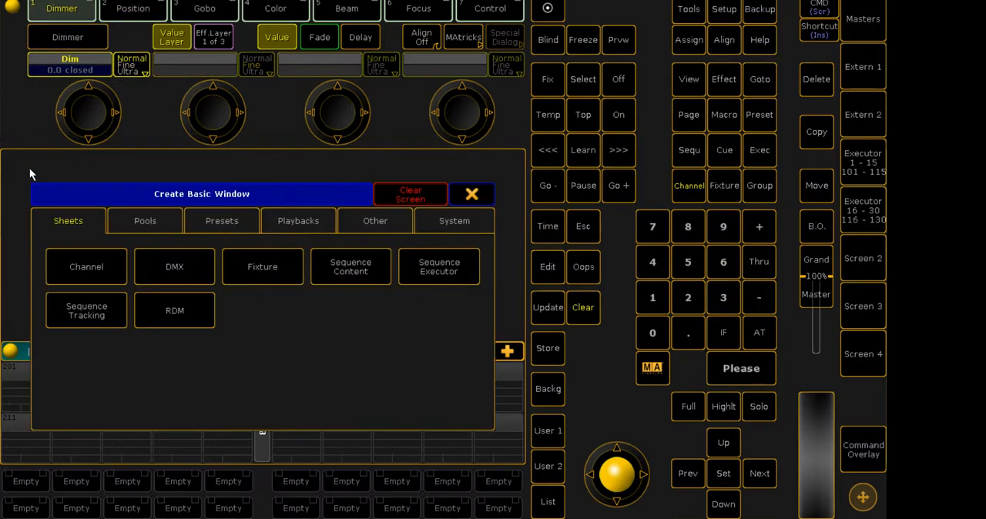
{"action": "left_click", "coordinate": [161, 224]}
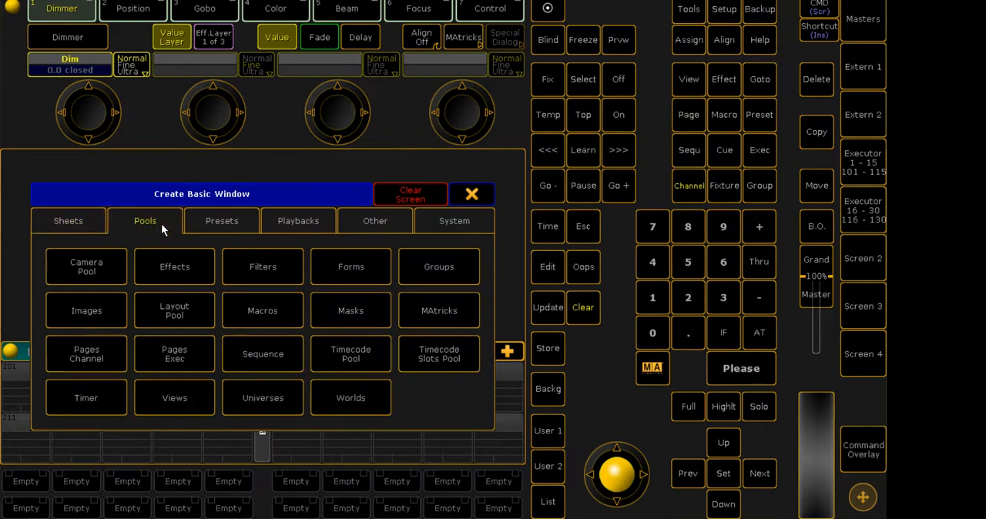
{"action": "left_click", "coordinate": [248, 232]}
{"action": "left_click", "coordinate": [298, 221]}
{"action": "left_click", "coordinate": [429, 222]}
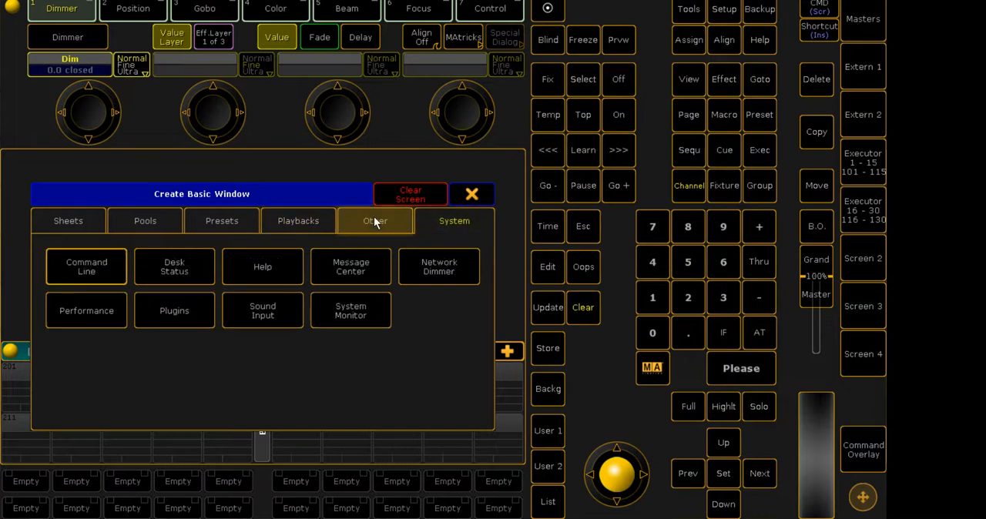
{"action": "left_click", "coordinate": [374, 218]}
{"action": "left_click", "coordinate": [222, 221]}
{"action": "left_click", "coordinate": [149, 220]}
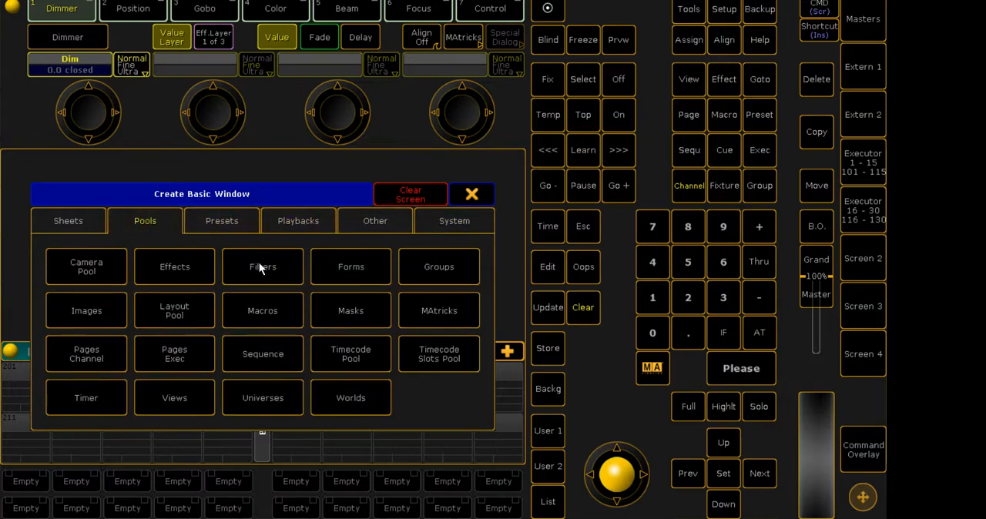
{"action": "left_click", "coordinate": [250, 221]}
{"action": "left_click", "coordinate": [298, 222]}
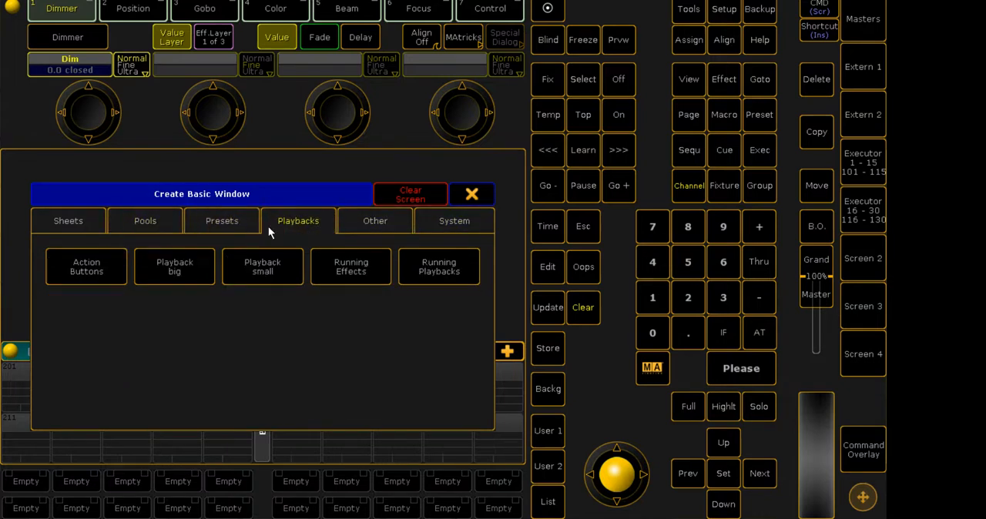
{"action": "left_click", "coordinate": [142, 217]}
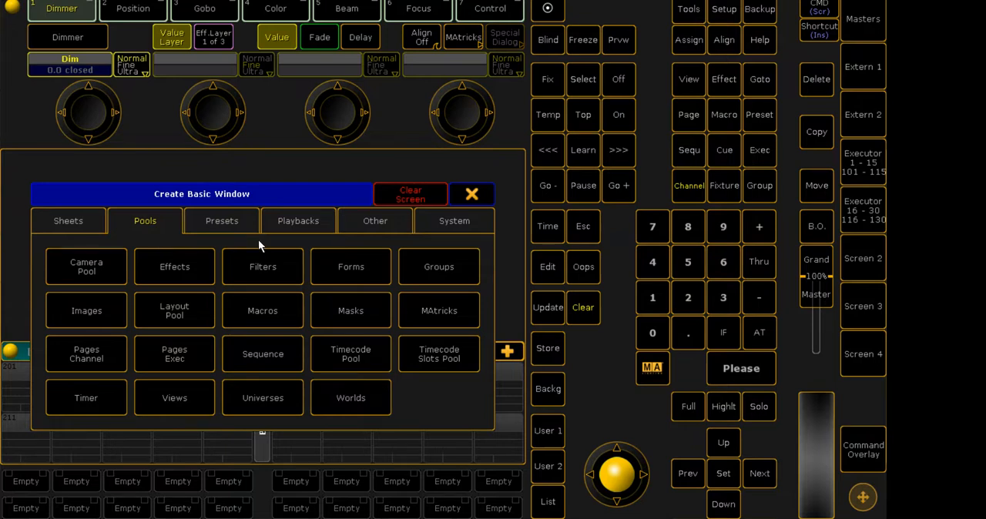
{"action": "left_click", "coordinate": [67, 222]}
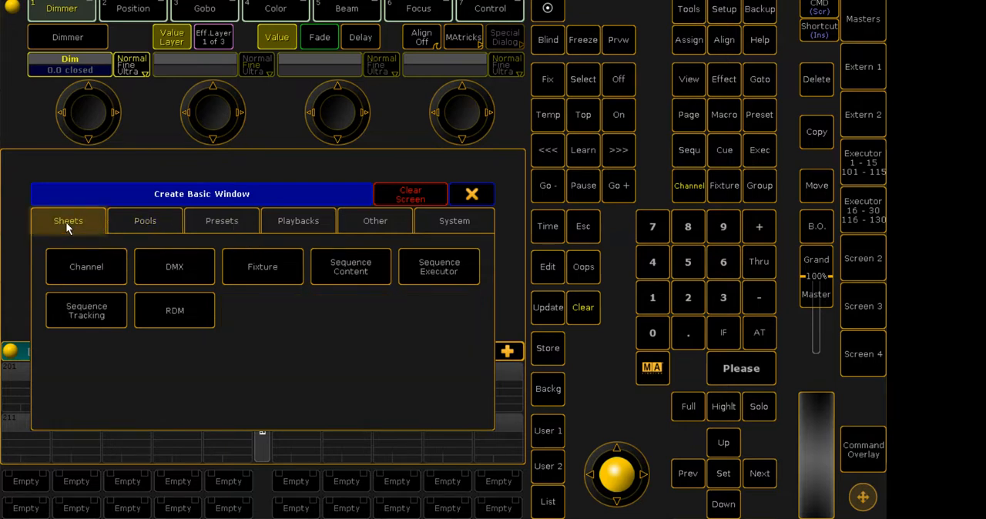
{"action": "left_click", "coordinate": [163, 222]}
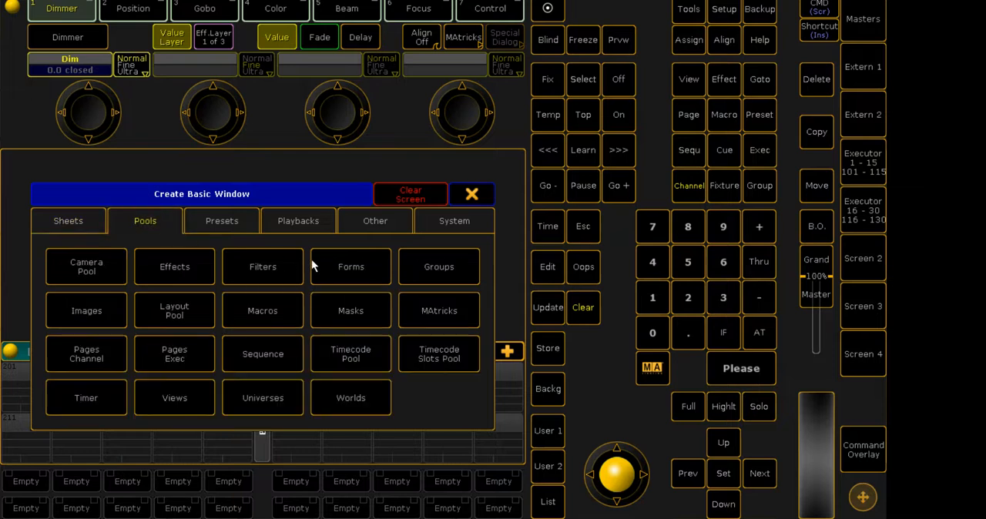
{"action": "left_click", "coordinate": [416, 267]}
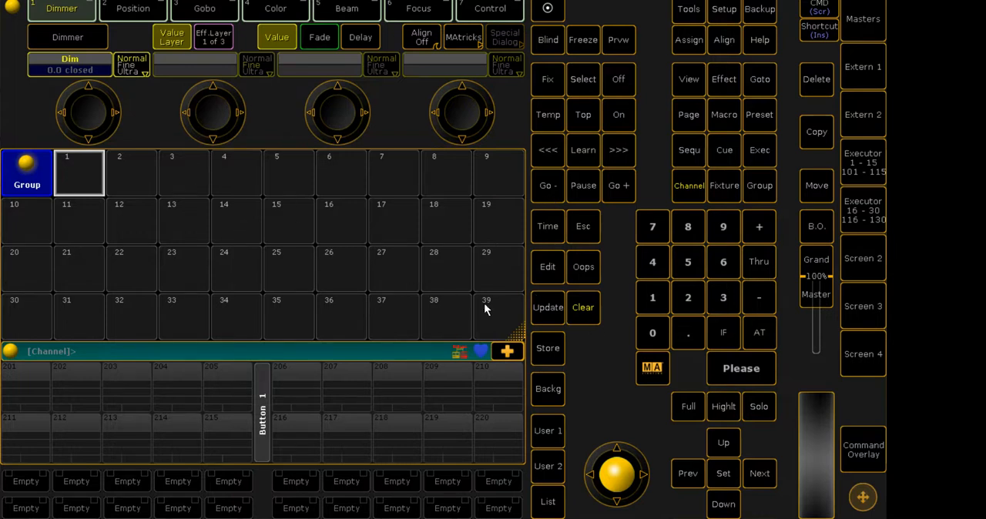
- Store the selected fixtures as group 1 and clear the selection
{"action": "left_click", "coordinate": [548, 349]}
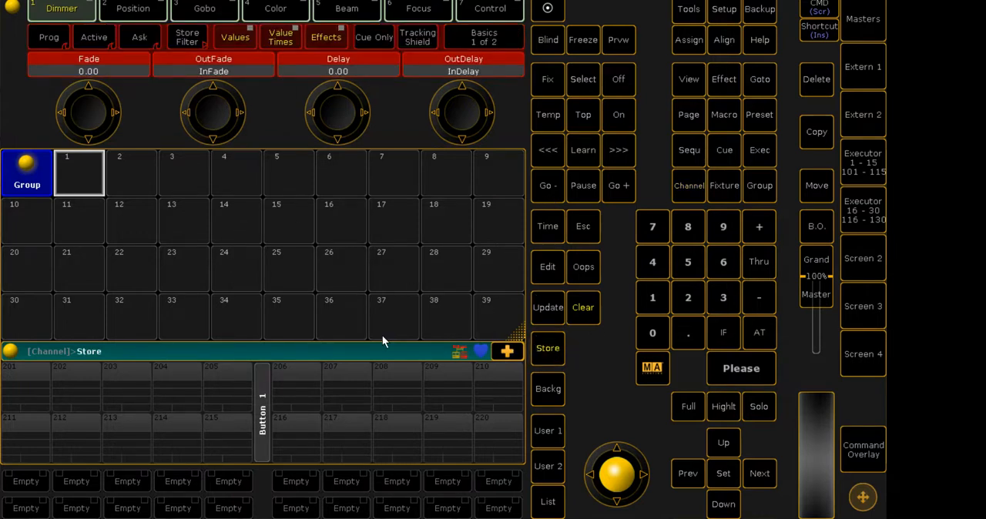
{"action": "left_click", "coordinate": [78, 183]}
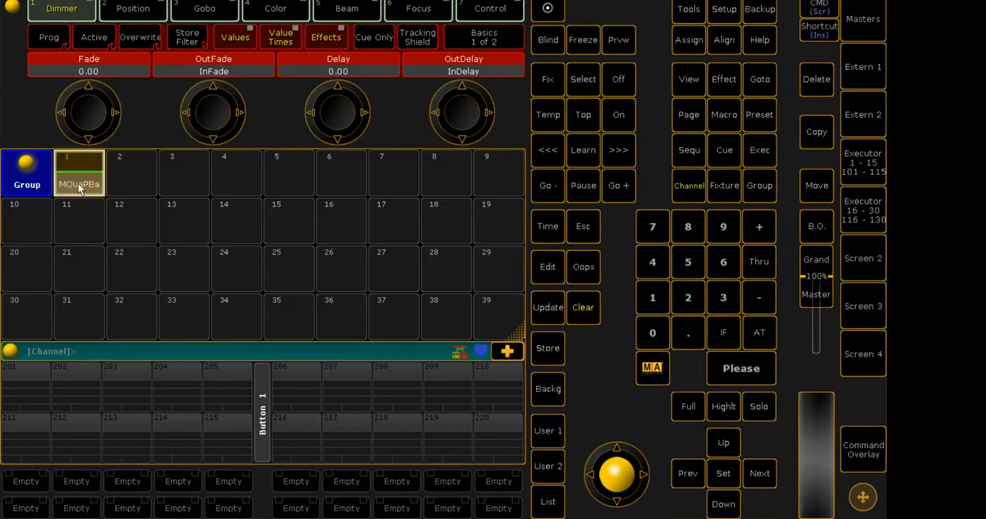
{"action": "left_click", "coordinate": [586, 319]}
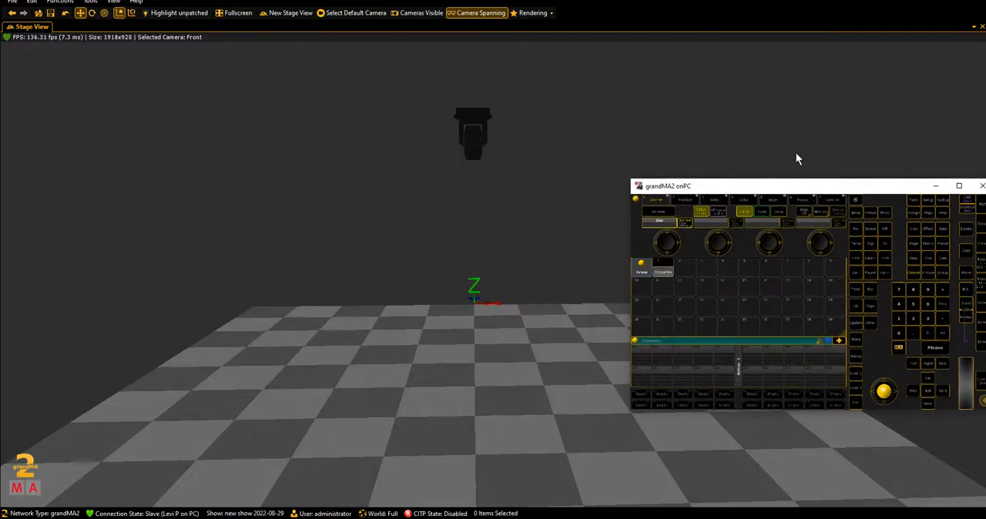
- Select group 1 with the console window placed over the 3D stage view, and set its dimmer to full
{"action": "left_click_drag", "start_coordinate": [783, 186], "coordinate": [742, 67]}
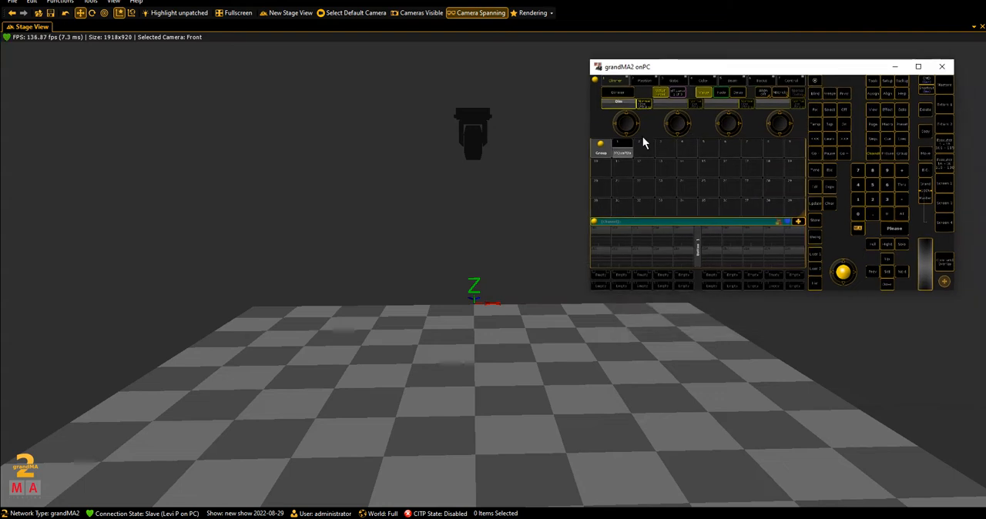
{"action": "left_click", "coordinate": [623, 154]}
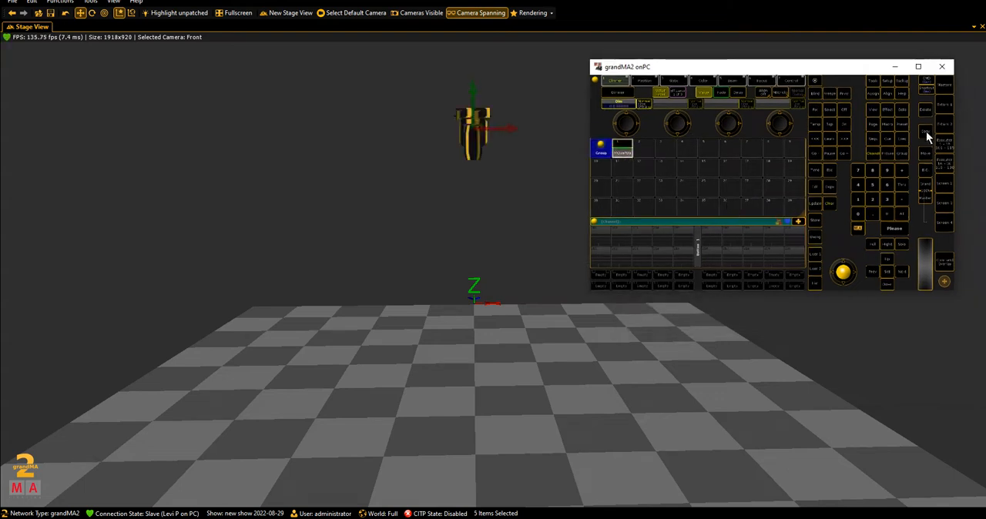
{"action": "left_click", "coordinate": [918, 66]}
{"action": "left_click", "coordinate": [689, 409]}
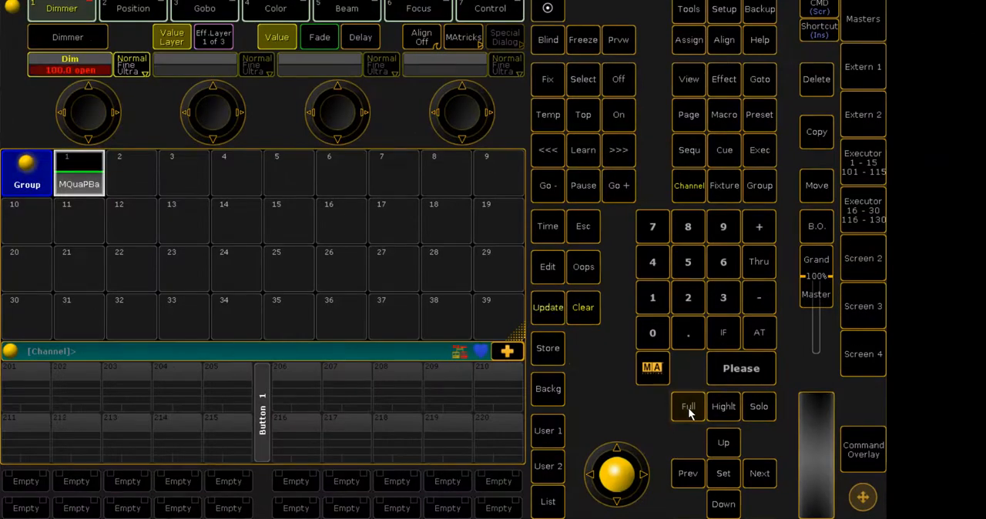
- Show the fixtures in the 3D stage view and set them to full again from the reduced console window
{"action": "left_click", "coordinate": [949, 1]}
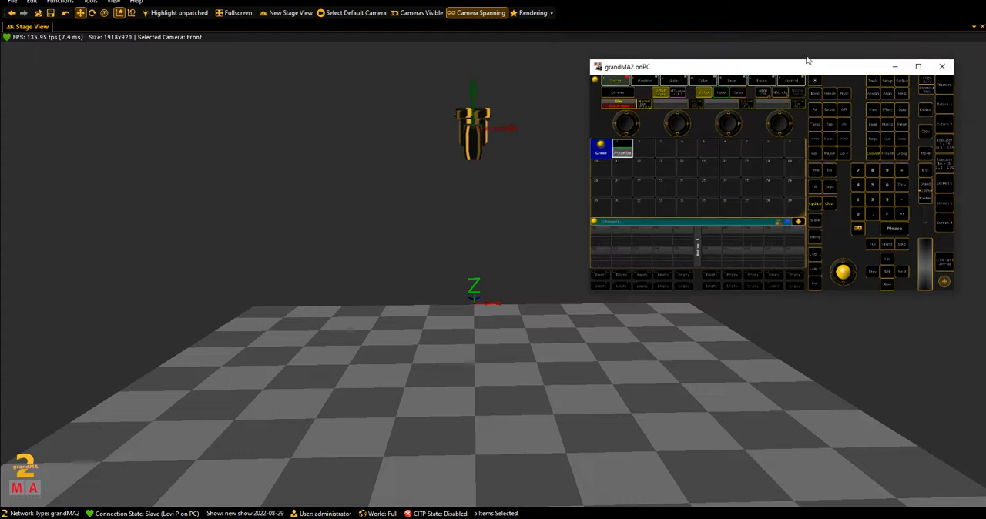
{"action": "left_click", "coordinate": [821, 203]}
{"action": "left_click", "coordinate": [536, 121]}
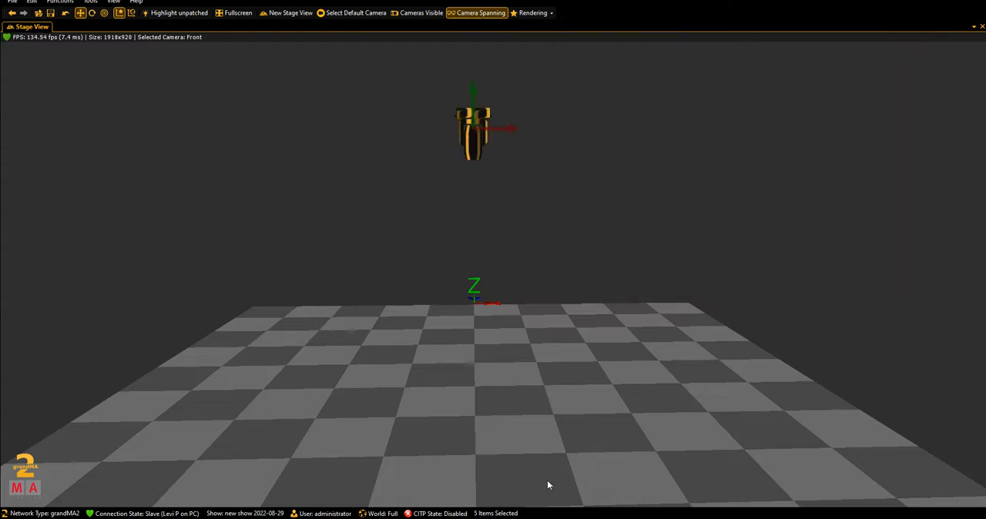
{"action": "key", "text": "alt+Tab"}
{"action": "left_click", "coordinate": [872, 242]}
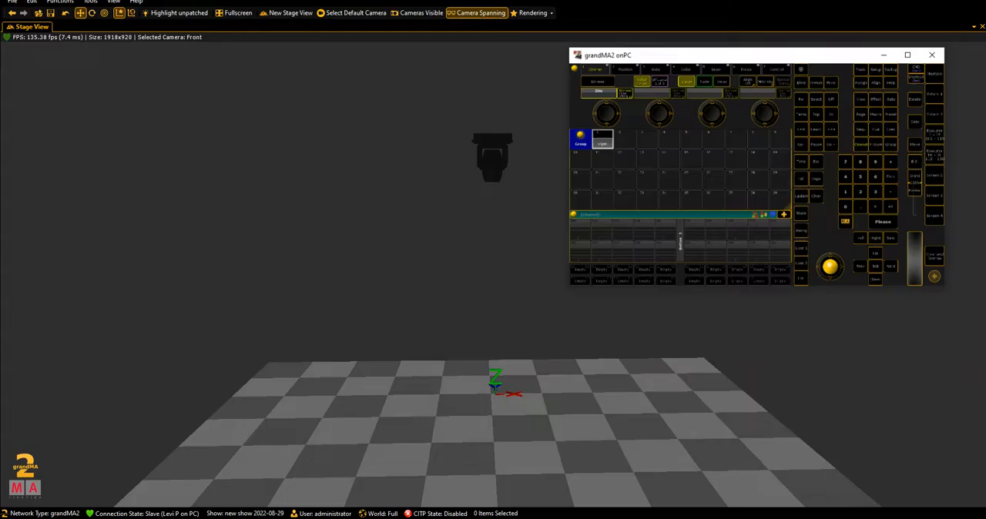
- Move the console window clear of the fixtures, recall the Viper group and clear the selection
{"action": "left_click_drag", "start_coordinate": [854, 61], "coordinate": [843, 43]}
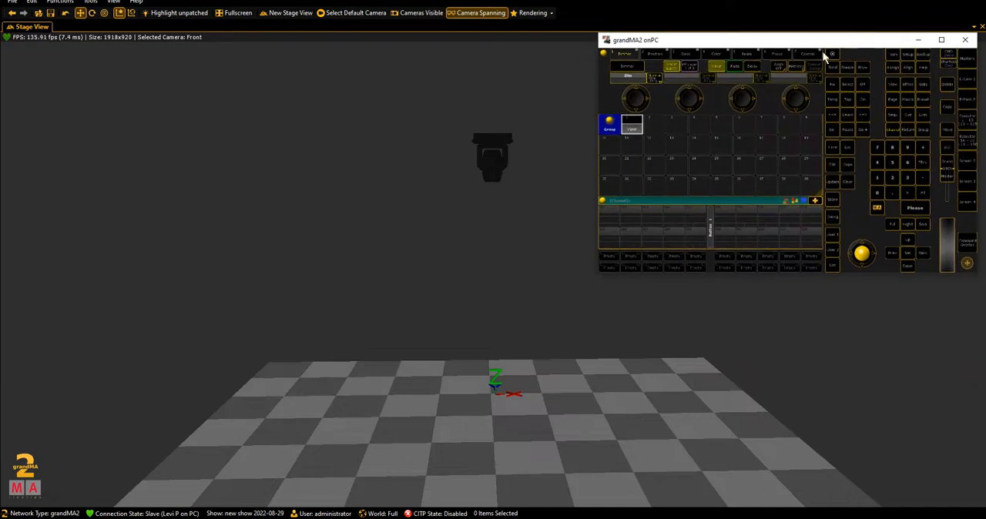
{"action": "left_click", "coordinate": [632, 125]}
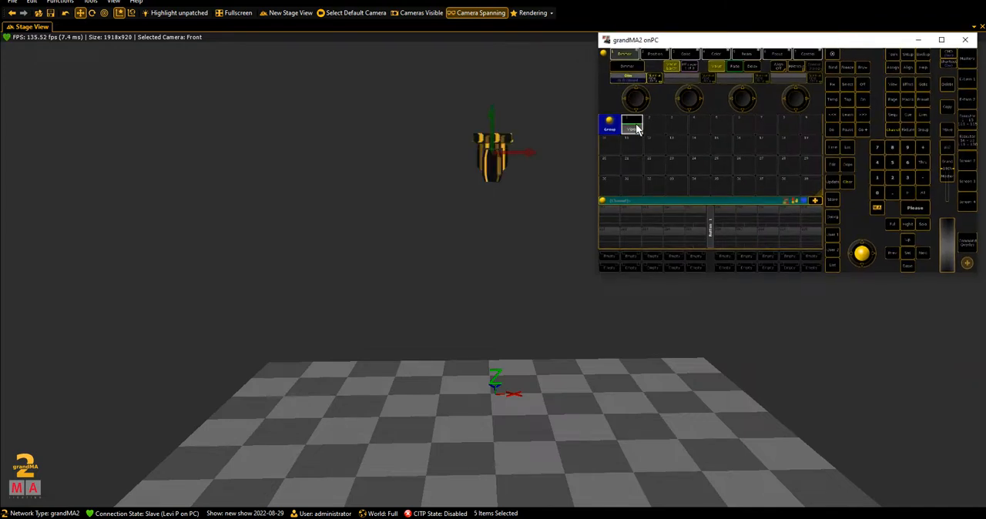
{"action": "left_click", "coordinate": [847, 181]}
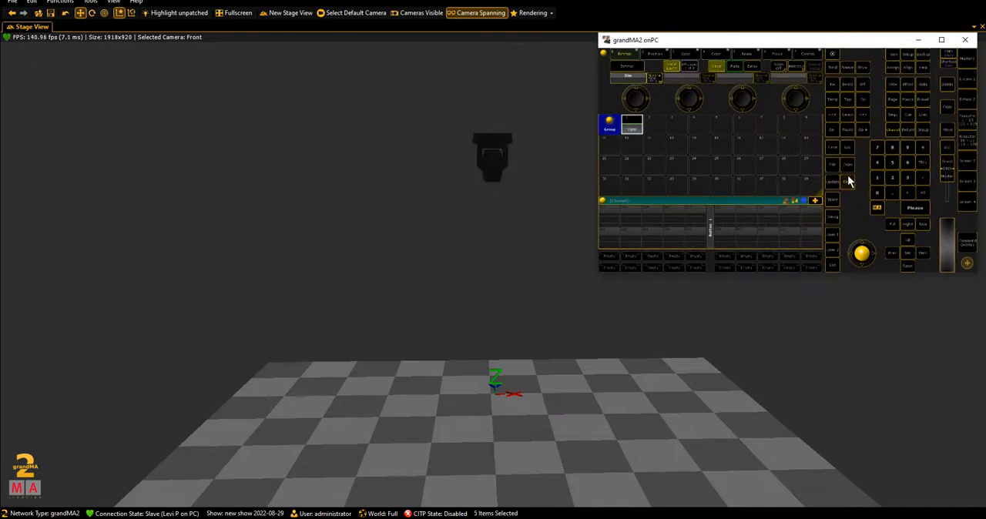
{"action": "left_click", "coordinate": [947, 84]}
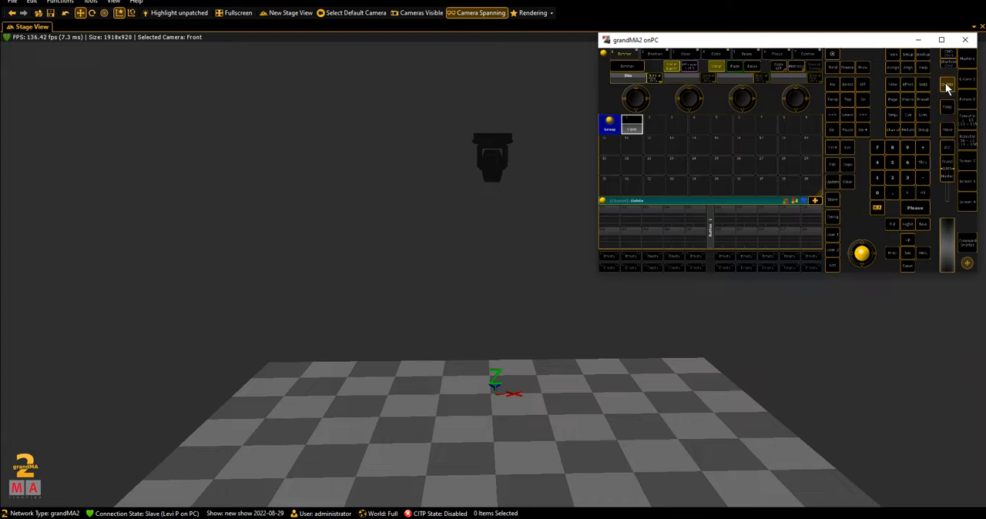
{"action": "left_click", "coordinate": [636, 132]}
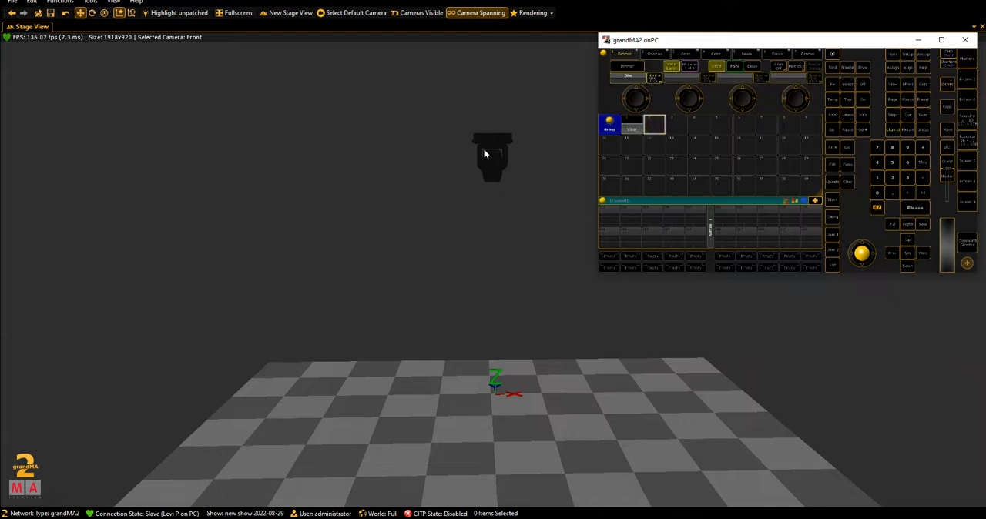
- Frame-select the stacked fixtures in the 3D stage view, deselect them and return to the full-size console
{"action": "left_click_drag", "start_coordinate": [460, 104], "coordinate": [531, 241]}
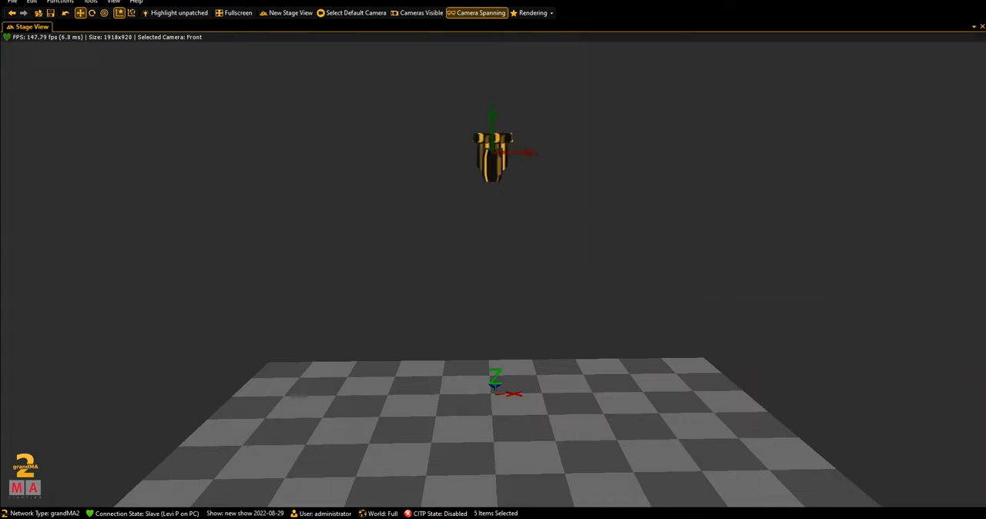
{"action": "key", "text": "alt+Tab"}
{"action": "left_click", "coordinate": [844, 189]}
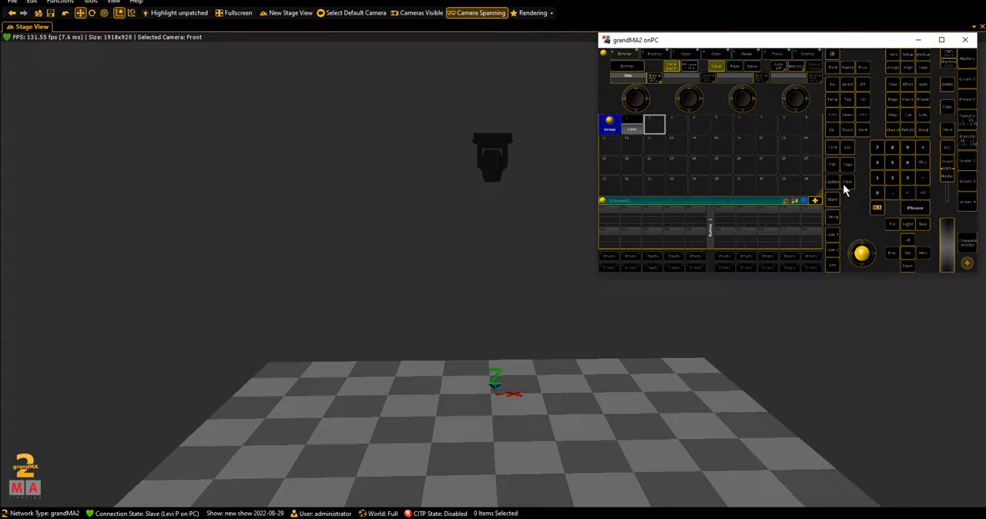
{"action": "left_click", "coordinate": [941, 40]}
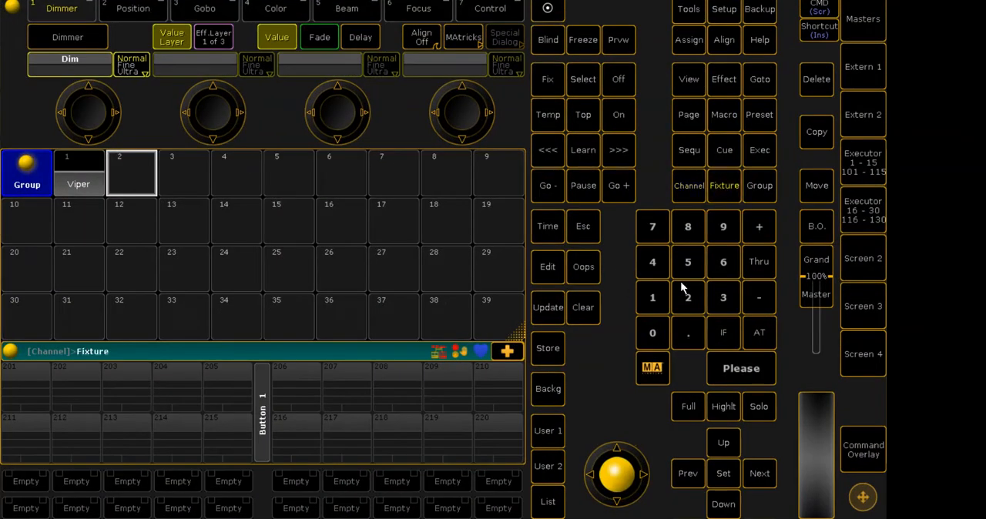
{"action": "type", "text": "01 Thru 1"}
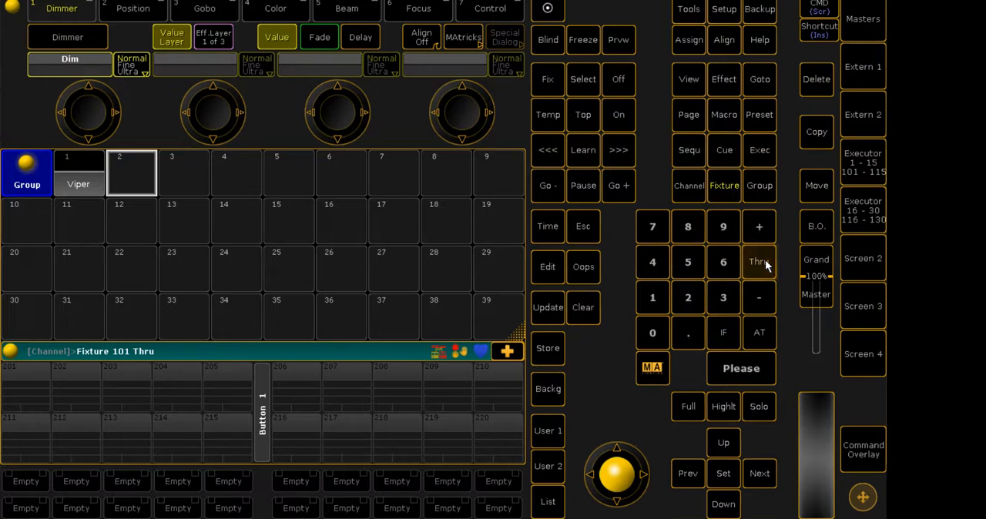
{"action": "left_click", "coordinate": [647, 331]}
{"action": "left_click", "coordinate": [688, 298]}
{"action": "left_click", "coordinate": [583, 306]}
- Select channels 101 thru 105
{"action": "left_click", "coordinate": [653, 298]}
{"action": "left_click", "coordinate": [653, 331]}
{"action": "left_click", "coordinate": [653, 297]}
{"action": "left_click", "coordinate": [759, 262]}
{"action": "left_click", "coordinate": [652, 298]}
{"action": "left_click", "coordinate": [653, 331]}
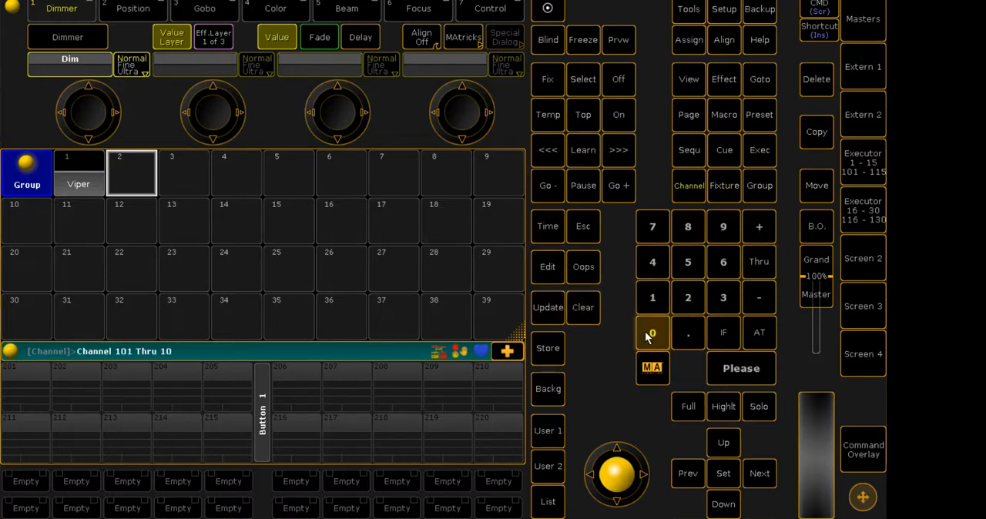
{"action": "left_click", "coordinate": [684, 271]}
{"action": "left_click", "coordinate": [733, 370]}
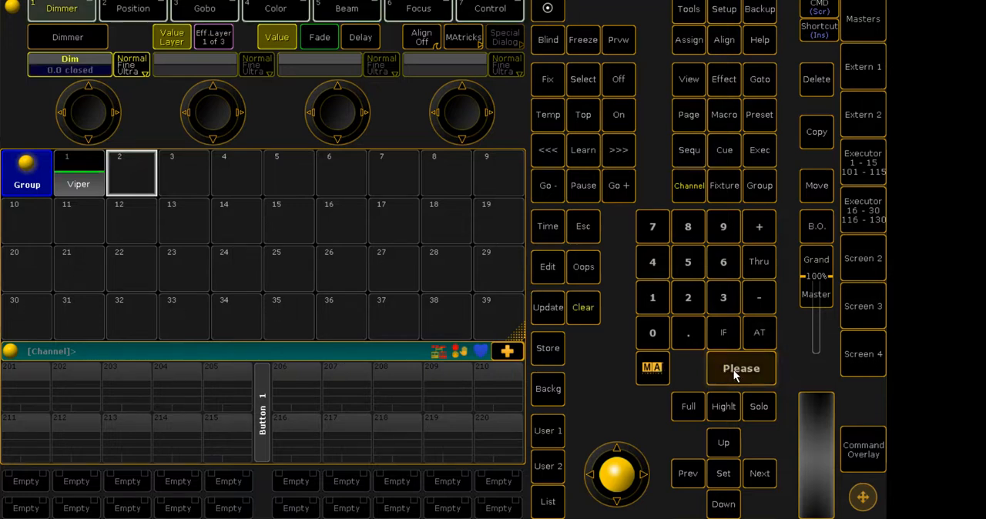
- Set the selected channels' dimmer to full and check the beam in the 3D stage view
{"action": "left_click", "coordinate": [696, 404]}
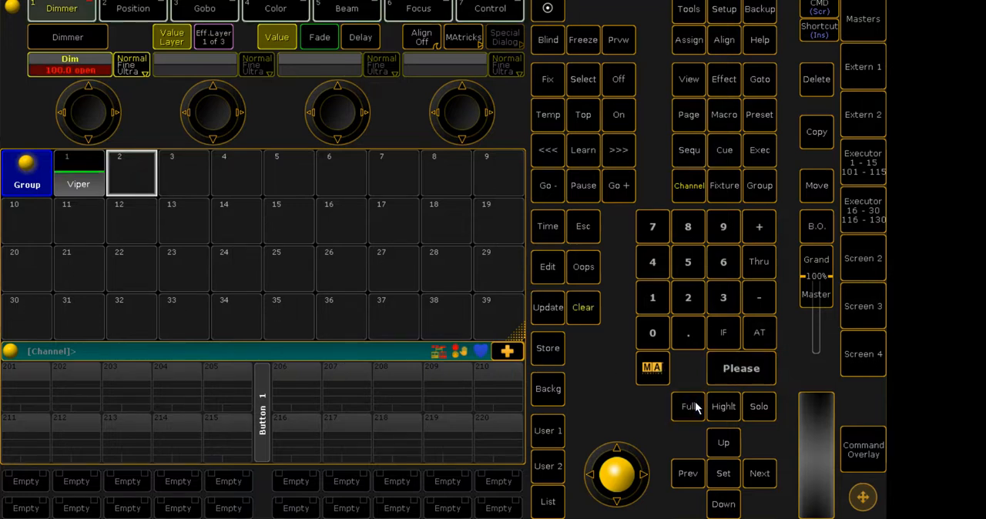
{"action": "left_click", "coordinate": [949, 1]}
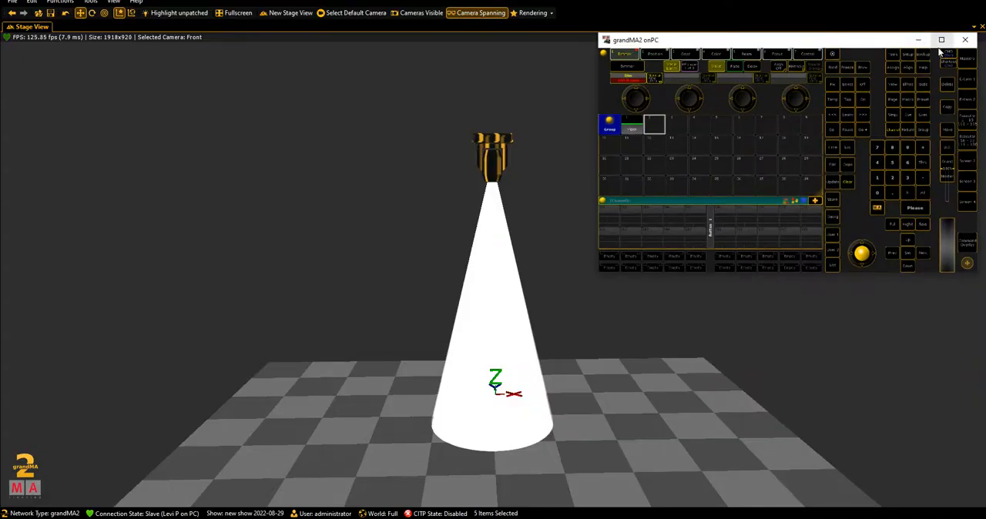
{"action": "left_click", "coordinate": [941, 39]}
- Store the selected fixtures as group 3 and clear the programmer
{"action": "left_click", "coordinate": [547, 348]}
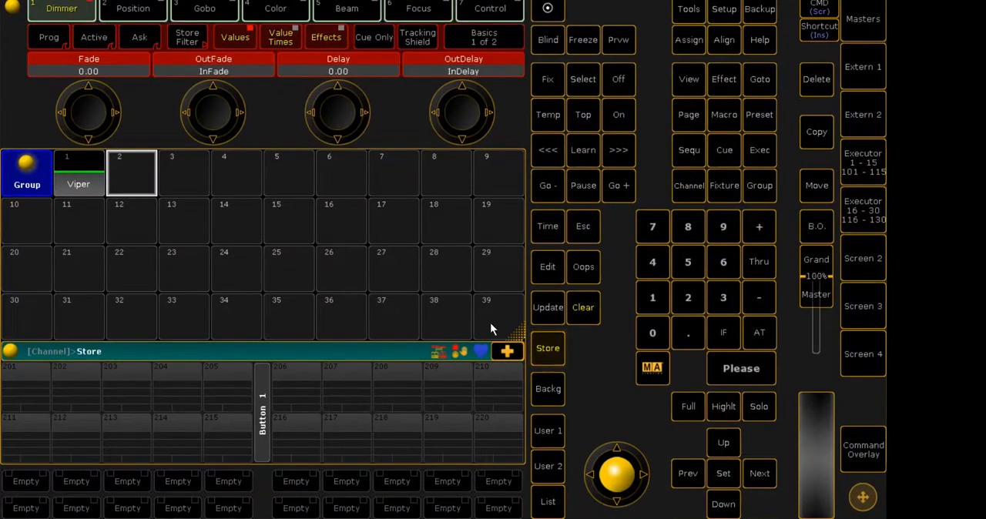
{"action": "left_click", "coordinate": [161, 191]}
{"action": "left_click", "coordinate": [583, 307]}
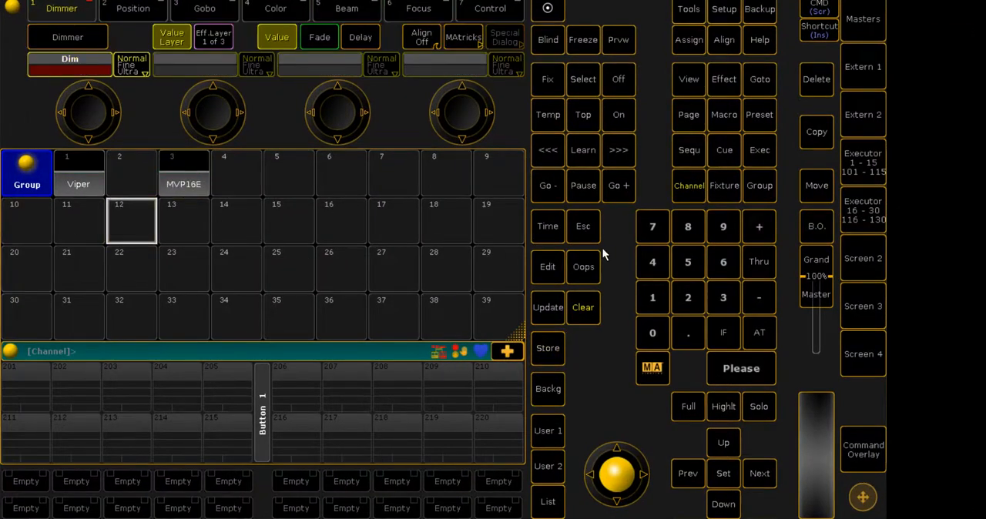
{"action": "left_click", "coordinate": [596, 304]}
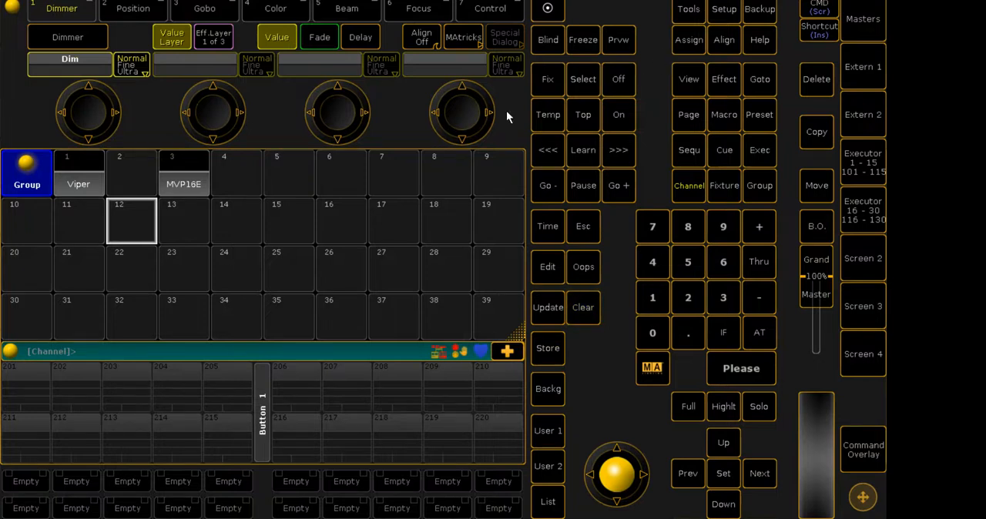
- Label group 3 as Viper
{"action": "double_click", "coordinate": [677, 40]}
{"action": "left_click", "coordinate": [184, 168]}
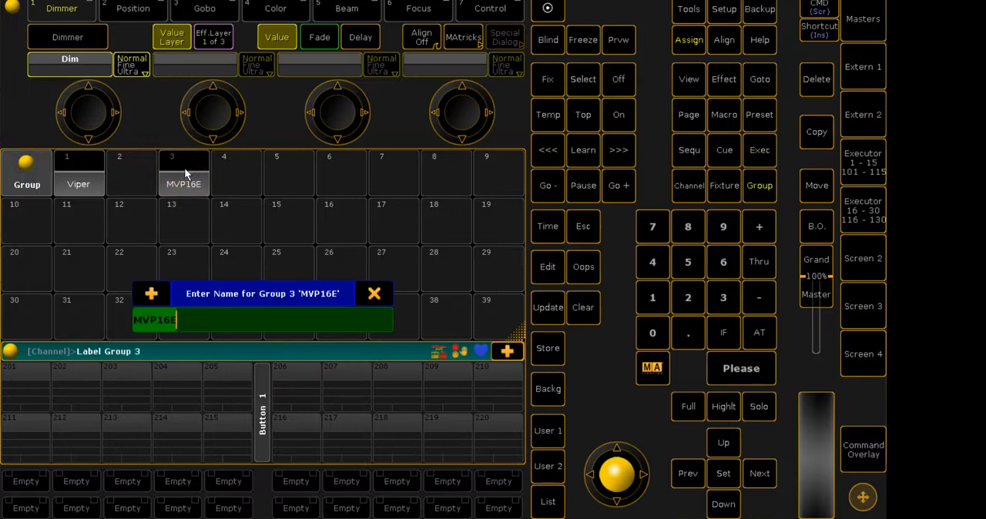
{"action": "key", "text": "BackSpace"}
{"action": "type", "text": "Viper"}
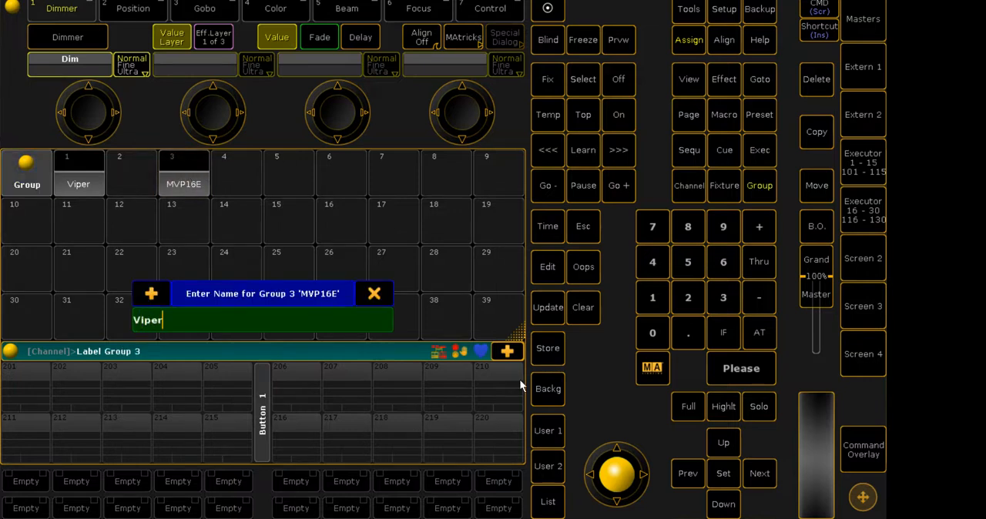
{"action": "key", "text": "Return"}
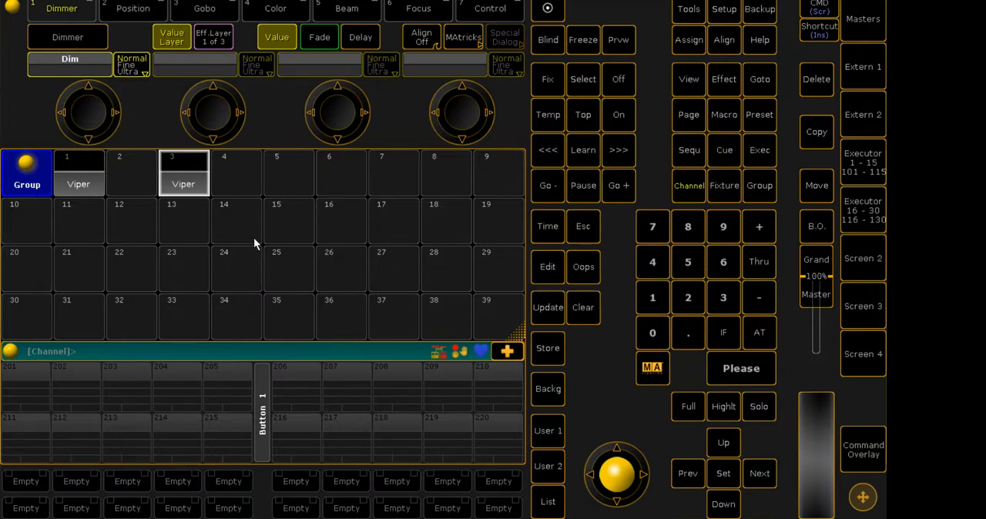
- Delete group 3 from the group pool
{"action": "left_click", "coordinate": [226, 232]}
{"action": "left_click", "coordinate": [81, 224]}
{"action": "left_click", "coordinate": [174, 222]}
{"action": "left_click", "coordinate": [89, 225]}
{"action": "left_click", "coordinate": [816, 79]}
{"action": "left_click", "coordinate": [170, 177]}
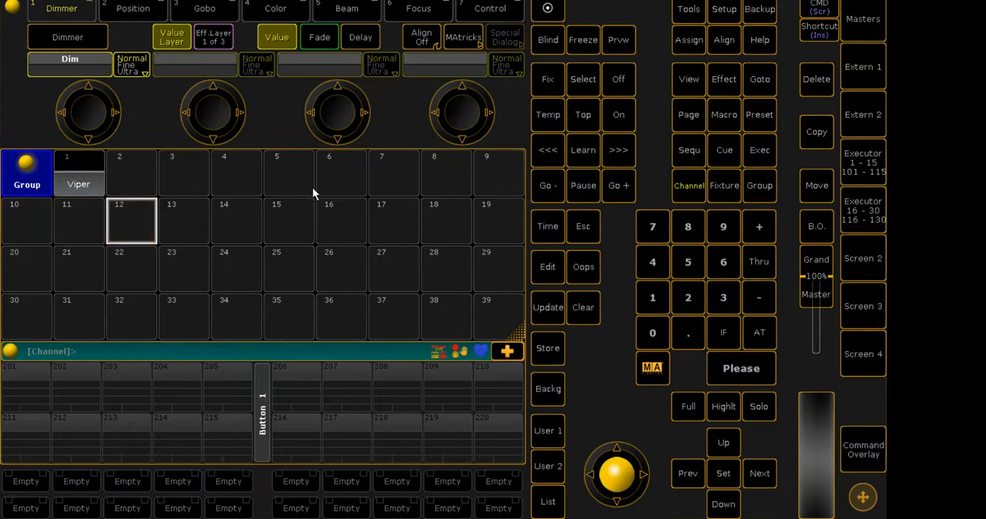
- Store channel 101 on its own as group 13 and clear the programmer
{"action": "left_click", "coordinate": [651, 297]}
{"action": "left_click", "coordinate": [652, 331]}
{"action": "left_click", "coordinate": [597, 315]}
{"action": "left_click", "coordinate": [724, 188]}
{"action": "left_click", "coordinate": [652, 301]}
{"action": "left_click", "coordinate": [723, 362]}
{"action": "left_click", "coordinate": [548, 349]}
{"action": "left_click", "coordinate": [184, 221]}
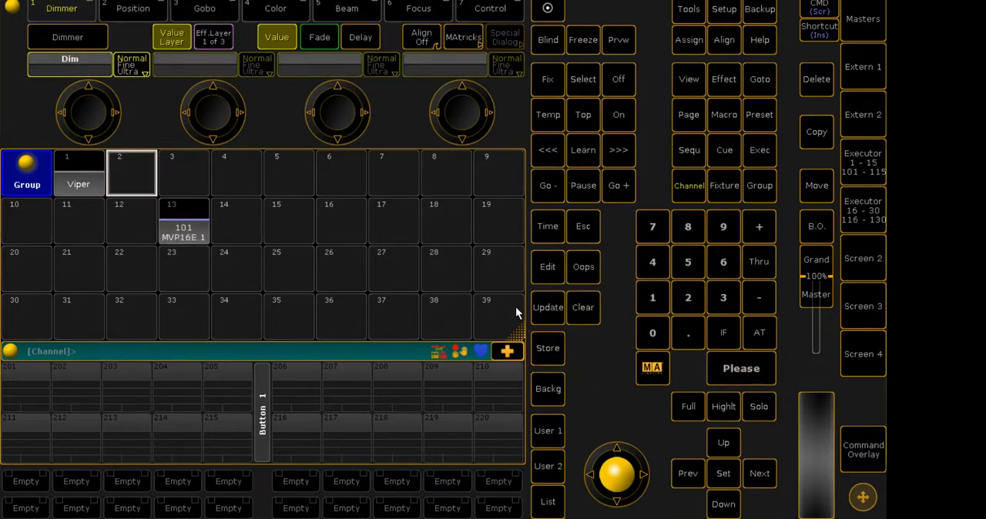
{"action": "left_click", "coordinate": [204, 226]}
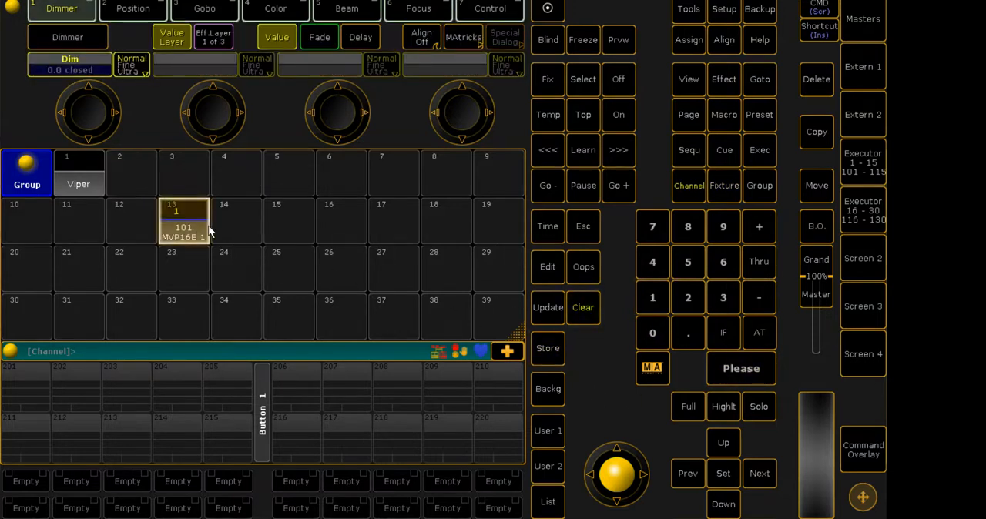
{"action": "left_click", "coordinate": [584, 316]}
- Select group 13 and set its dimmer to full with the 3D stage view in sight
{"action": "left_click", "coordinate": [950, 1]}
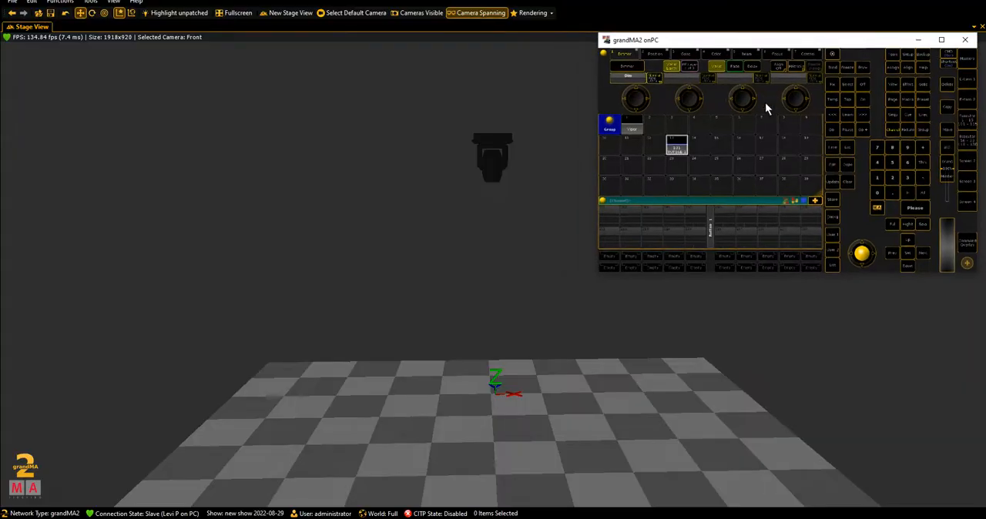
{"action": "left_click", "coordinate": [669, 147]}
{"action": "left_click", "coordinate": [892, 225]}
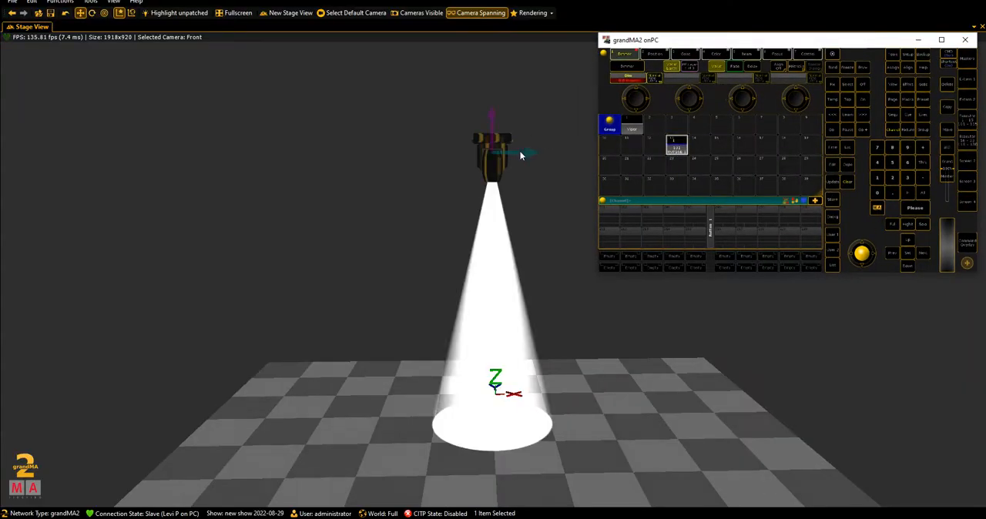
- Reselect group 13 and move its fixture sideways out of the stack, to the left of the other fixtures
{"action": "left_click", "coordinate": [496, 155]}
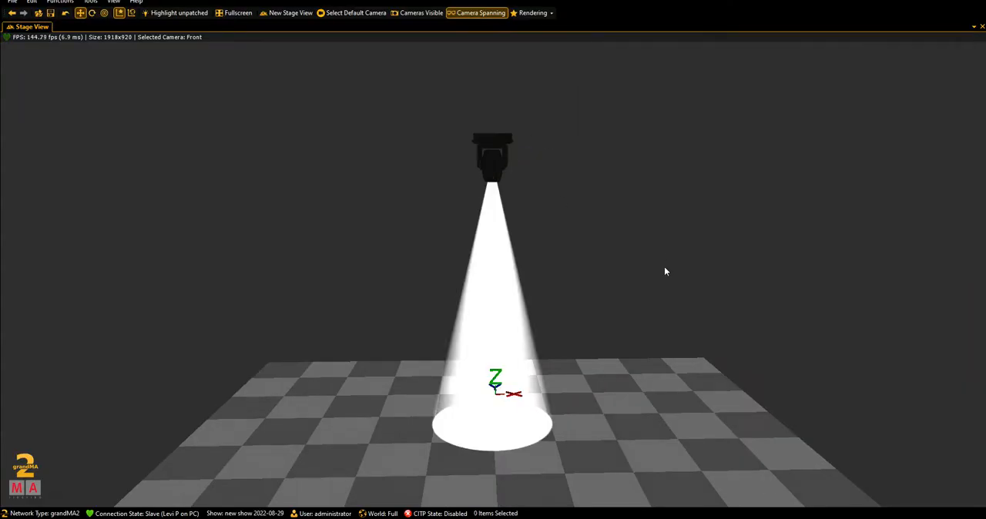
{"action": "key", "text": "alt+Tab"}
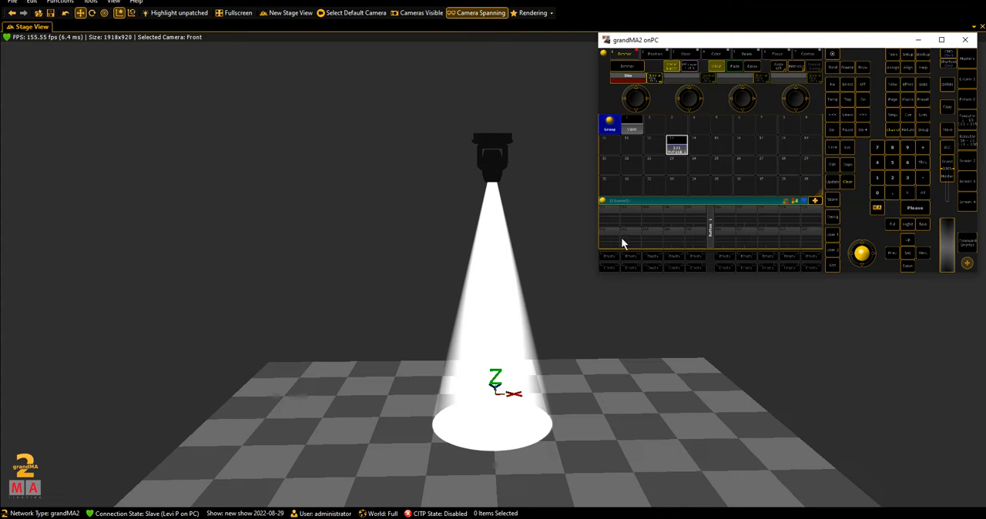
{"action": "left_click", "coordinate": [675, 145]}
{"action": "left_click_drag", "start_coordinate": [527, 154], "coordinate": [386, 154]}
- Delete group 13 from the full-size console's group pool and clear the programmer
{"action": "key", "text": "alt+Tab"}
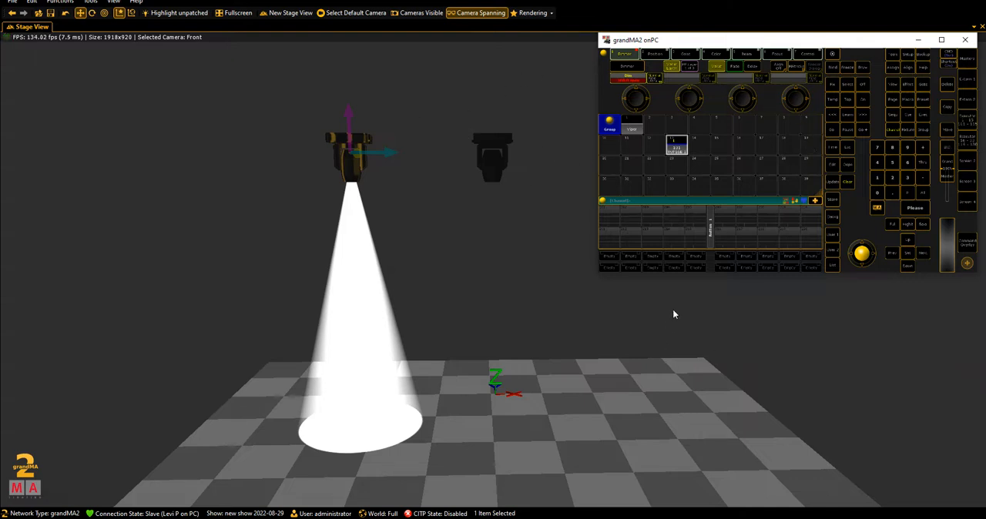
{"action": "left_click", "coordinate": [940, 41]}
{"action": "scroll", "coordinate": [398, 301], "scroll_direction": "down", "scroll_amount": 1}
{"action": "scroll", "coordinate": [434, 295], "scroll_direction": "up", "scroll_amount": 4}
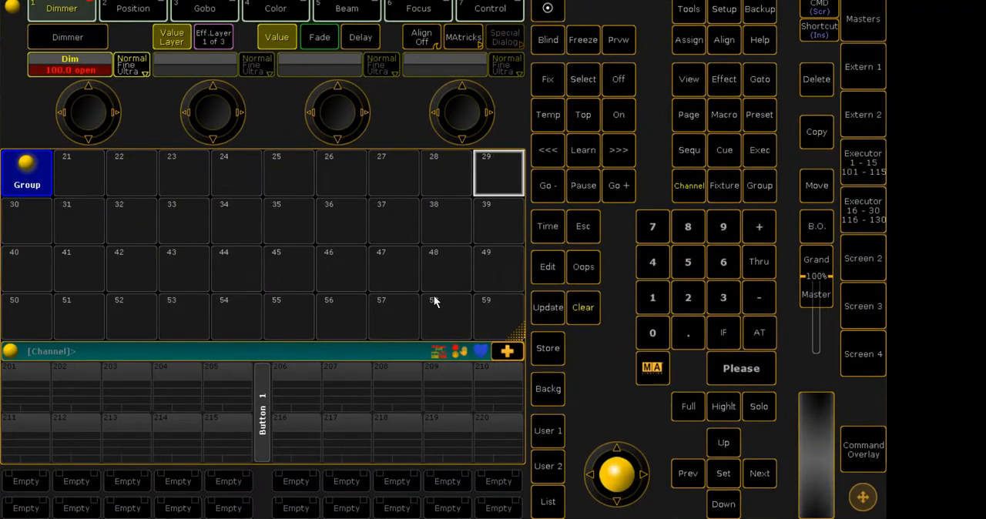
{"action": "scroll", "coordinate": [433, 295], "scroll_direction": "up", "scroll_amount": 2}
{"action": "left_click", "coordinate": [818, 84]}
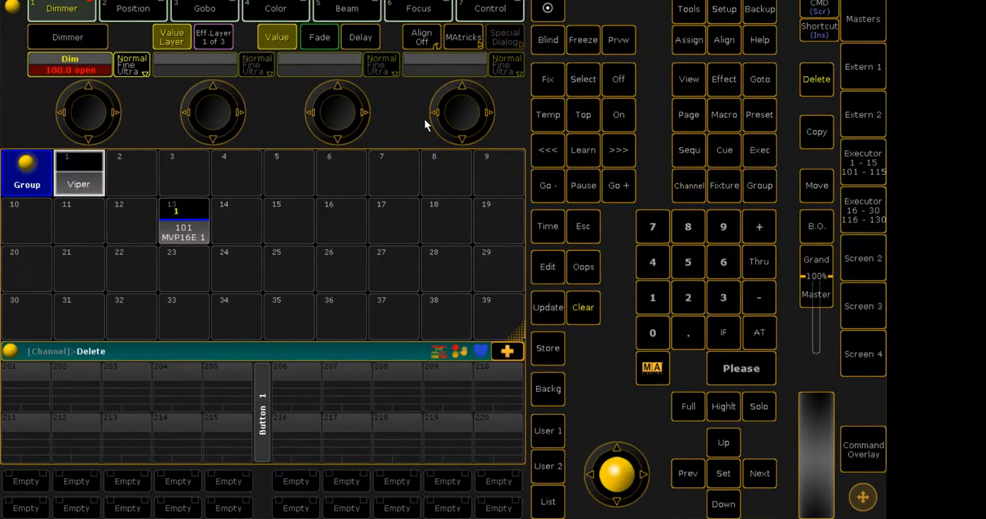
{"action": "left_click", "coordinate": [184, 228]}
{"action": "left_click", "coordinate": [574, 312]}
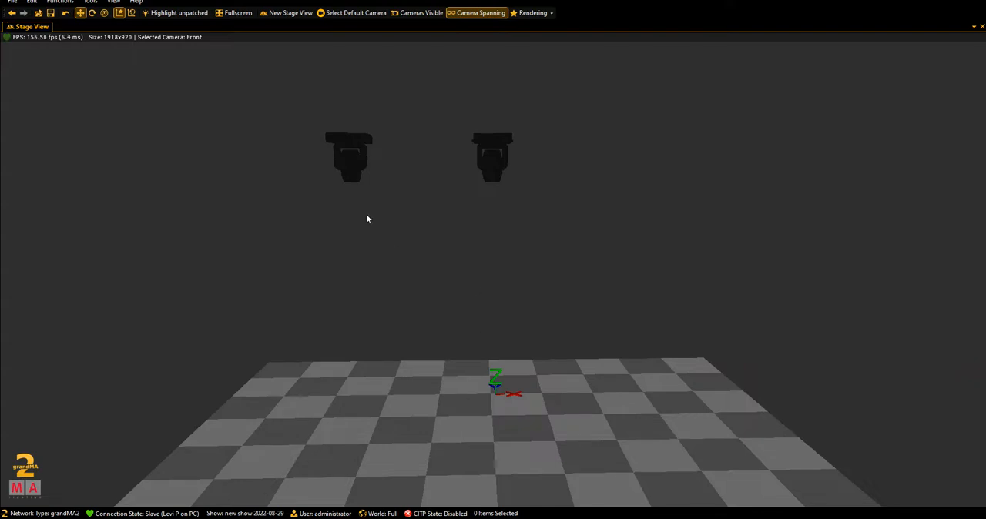
- Move the separated fixture further left, away from the remaining stack in the 3D stage view
{"action": "left_click", "coordinate": [347, 157]}
{"action": "left_click_drag", "start_coordinate": [378, 155], "coordinate": [321, 155]}
{"action": "left_click_drag", "start_coordinate": [329, 236], "coordinate": [271, 241]}
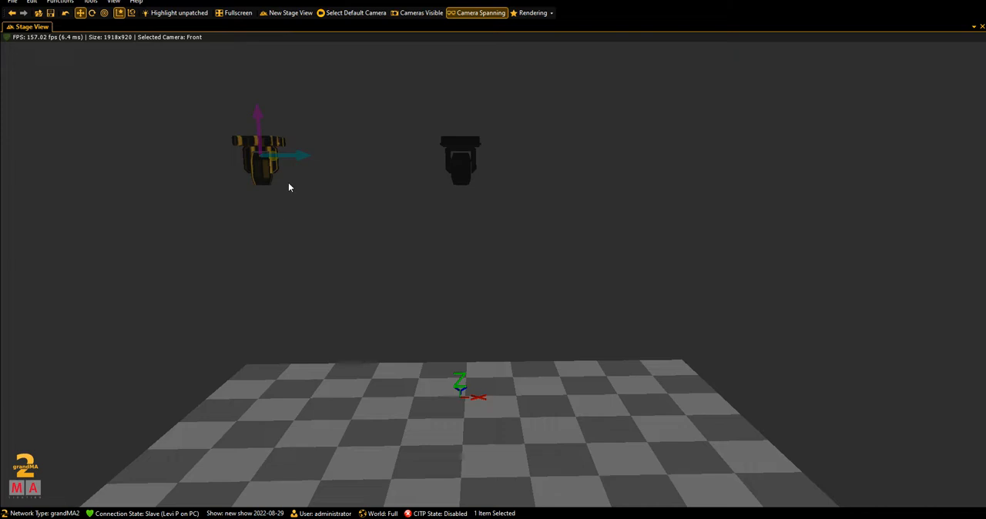
{"action": "left_click_drag", "start_coordinate": [292, 157], "coordinate": [278, 155]}
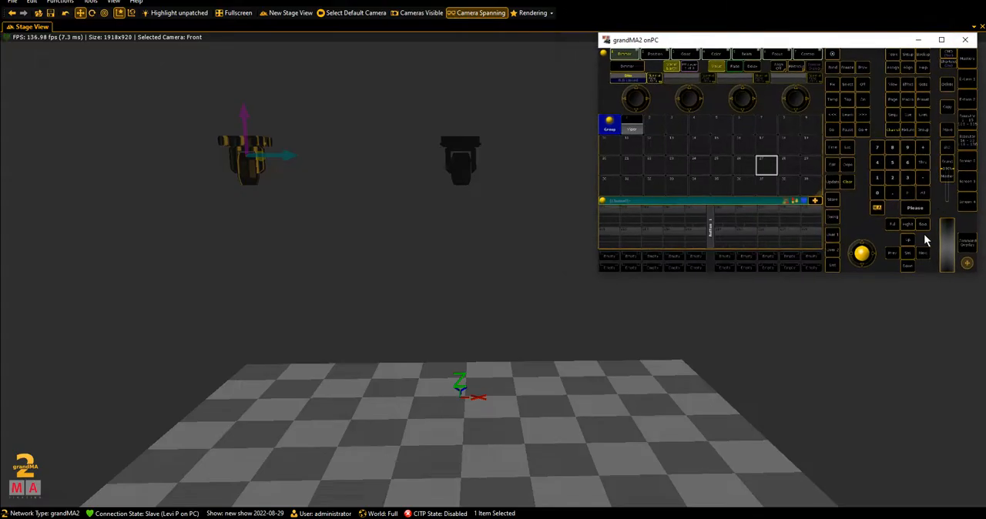
- Select channel 102 and set its dimmer to full
{"action": "left_click", "coordinate": [879, 179]}
{"action": "left_click", "coordinate": [876, 193]}
{"action": "left_click", "coordinate": [893, 179]}
{"action": "left_click", "coordinate": [914, 209]}
{"action": "left_click", "coordinate": [895, 224]}
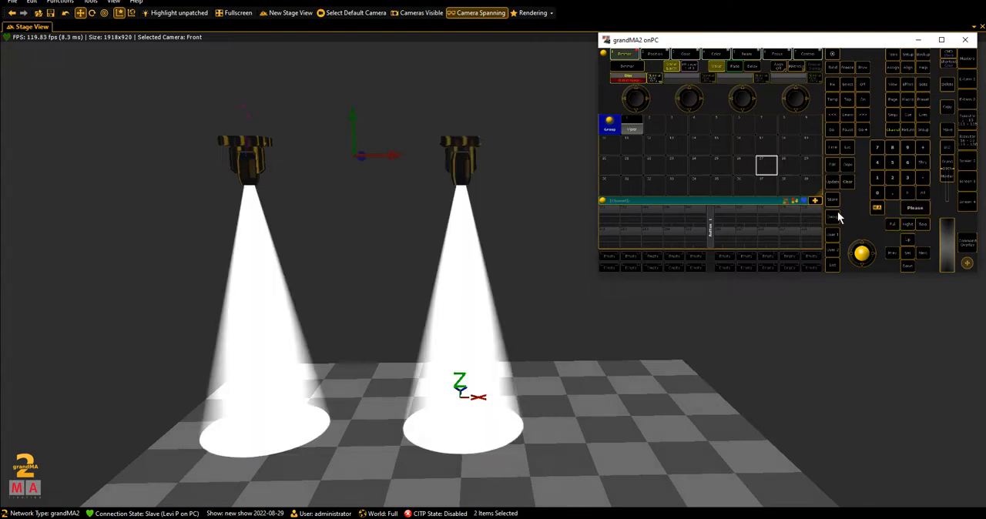
- Bring channel 102 alone to full from a cleared programmer and move its fixture midway between the outer fixture and the stack
{"action": "left_click", "coordinate": [847, 182]}
{"action": "left_click", "coordinate": [847, 182]}
{"action": "left_click", "coordinate": [893, 179]}
{"action": "left_click", "coordinate": [913, 208]}
{"action": "left_click", "coordinate": [892, 225]}
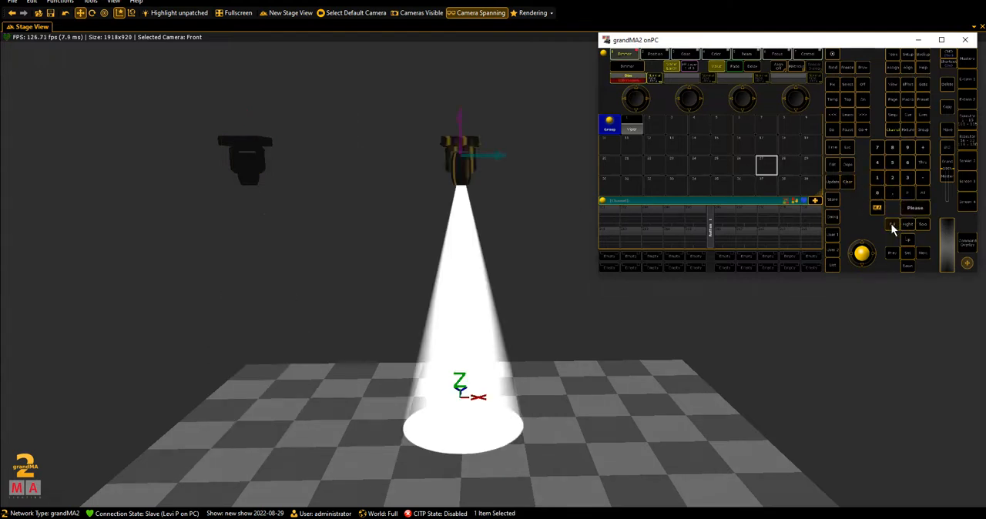
{"action": "left_click_drag", "start_coordinate": [501, 157], "coordinate": [396, 164]}
- Bring the next channel after 102 to full and move its fixture left, between the channel 102 fixture and the stack
{"action": "key", "text": "alt+Tab"}
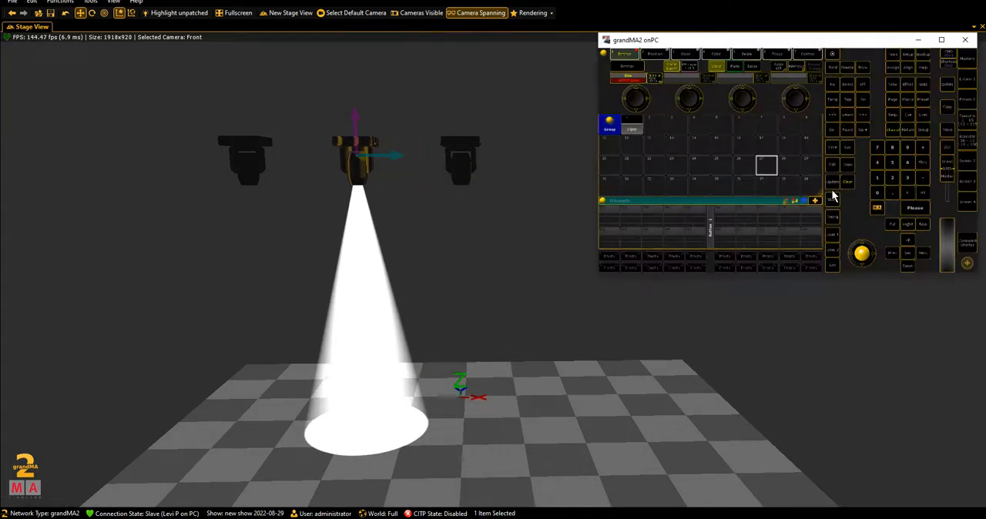
{"action": "left_click", "coordinate": [877, 178]}
{"action": "left_click", "coordinate": [915, 208]}
{"action": "left_click", "coordinate": [889, 225]}
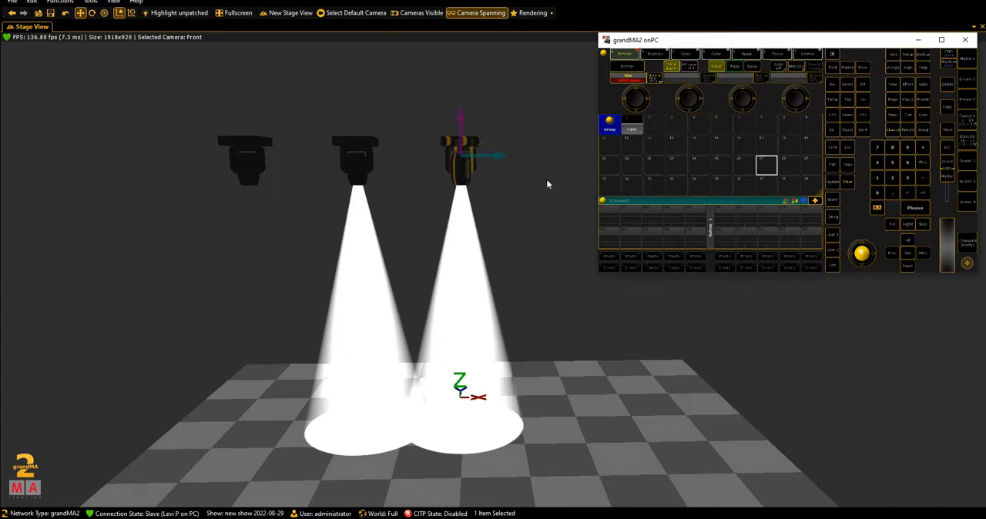
{"action": "left_click", "coordinate": [481, 159]}
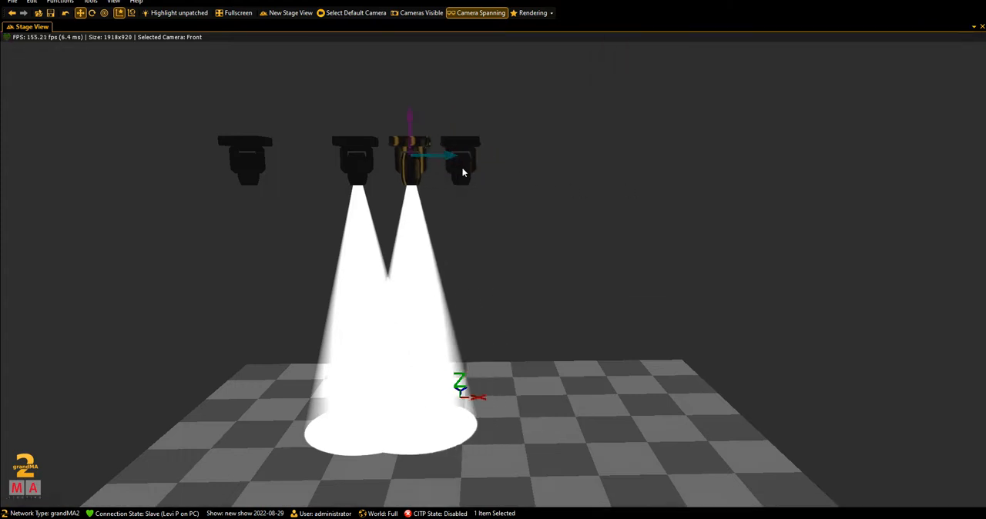
- Move one unlit fixture out of the stack to the right and bring channel 104 to full
{"action": "left_click_drag", "start_coordinate": [491, 157], "coordinate": [633, 158]}
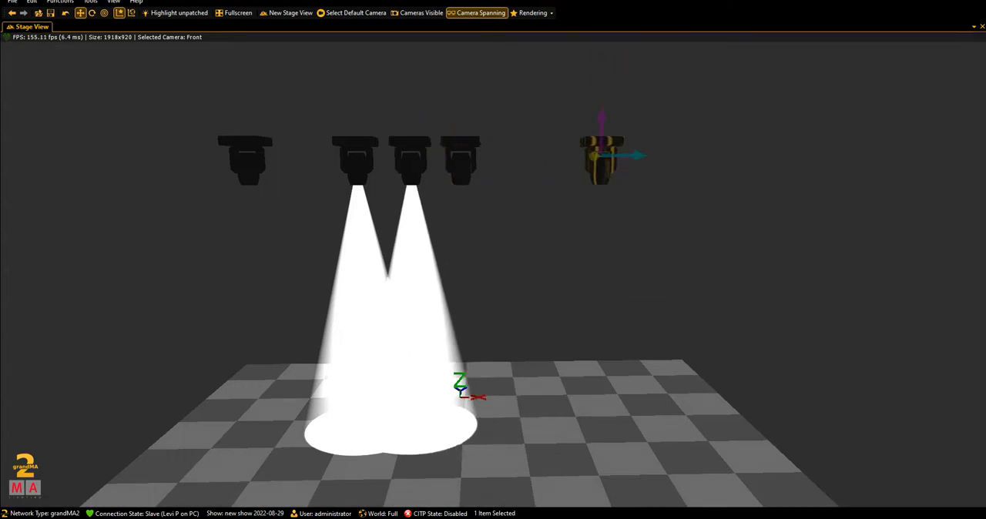
{"action": "key", "text": "alt+Tab"}
{"action": "left_click", "coordinate": [879, 180]}
{"action": "left_click", "coordinate": [880, 195]}
{"action": "left_click", "coordinate": [879, 164]}
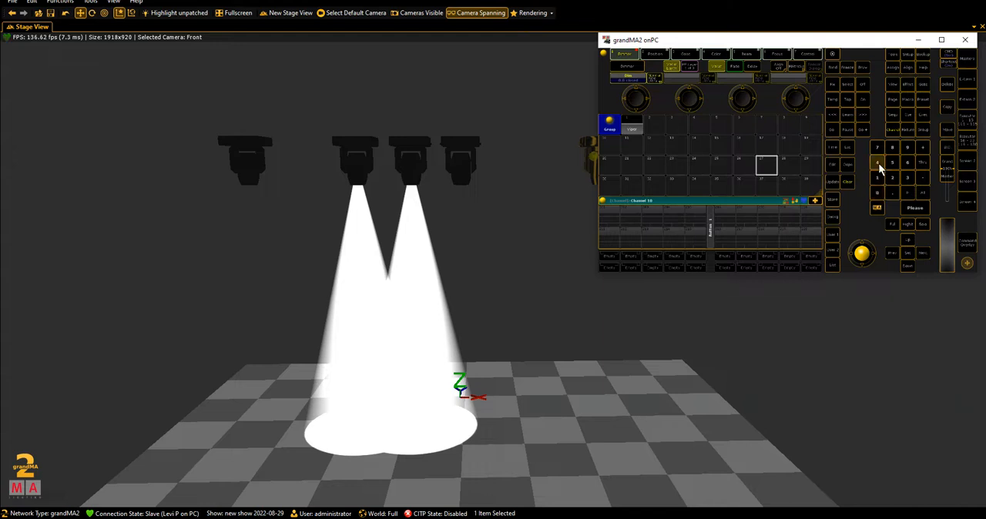
{"action": "left_click", "coordinate": [911, 209]}
{"action": "left_click", "coordinate": [891, 224]}
- Spread the channel 104 fixture and the unlit outer fixture apart on the right side of the stage
{"action": "left_click_drag", "start_coordinate": [493, 157], "coordinate": [718, 160]}
{"action": "left_click", "coordinate": [537, 162]}
{"action": "left_click", "coordinate": [635, 164]}
{"action": "left_click", "coordinate": [527, 164]}
{"action": "left_click_drag", "start_coordinate": [559, 162], "coordinate": [620, 162]}
- Move the third fixture to the centre of the row and shift the second one slightly left to balance the spacing
{"action": "left_click", "coordinate": [418, 162]}
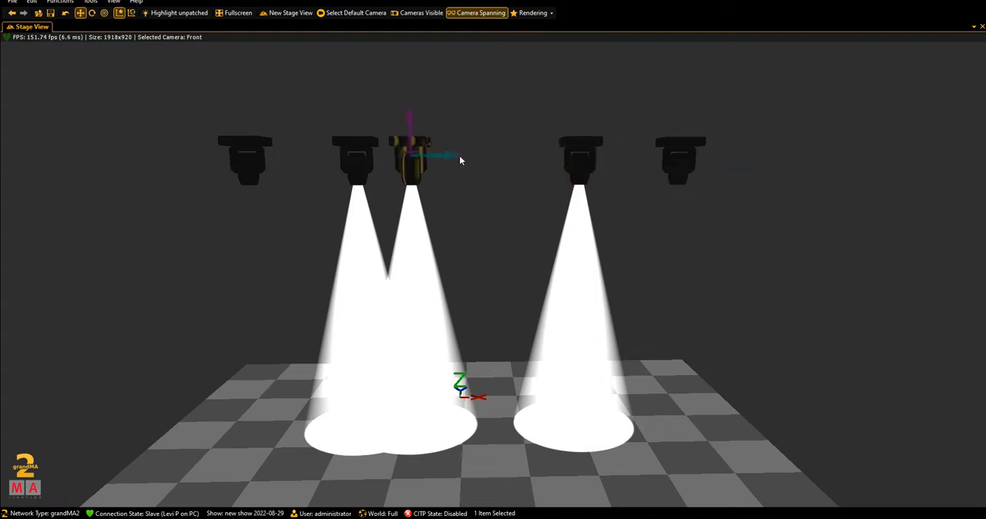
{"action": "left_click_drag", "start_coordinate": [451, 156], "coordinate": [506, 156]}
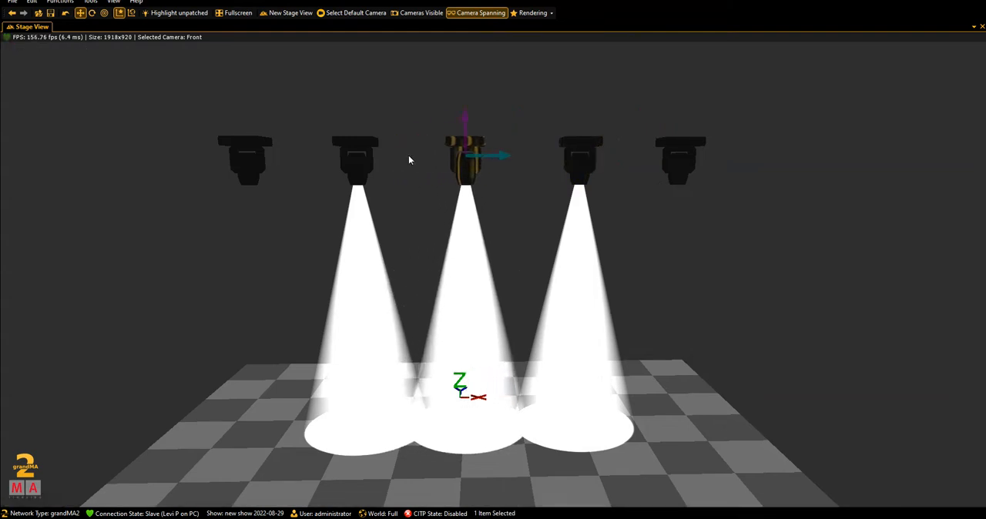
{"action": "left_click", "coordinate": [356, 160]}
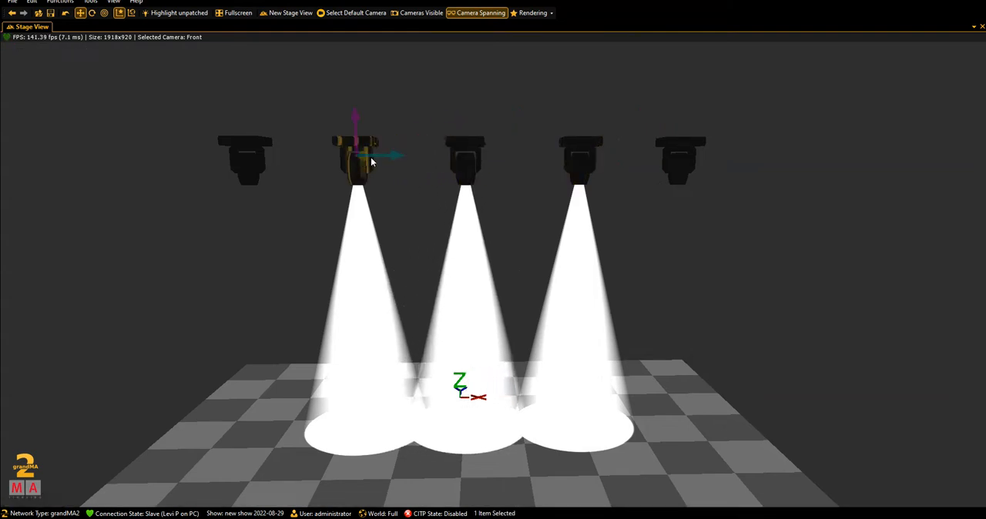
{"action": "left_click_drag", "start_coordinate": [392, 158], "coordinate": [375, 158]}
{"action": "left_click", "coordinate": [471, 169]}
{"action": "left_click_drag", "start_coordinate": [497, 159], "coordinate": [490, 159]}
- Clear the programmer and select all five fixtures with the Viper group for the 3D stage view
{"action": "key", "text": "alt+Tab"}
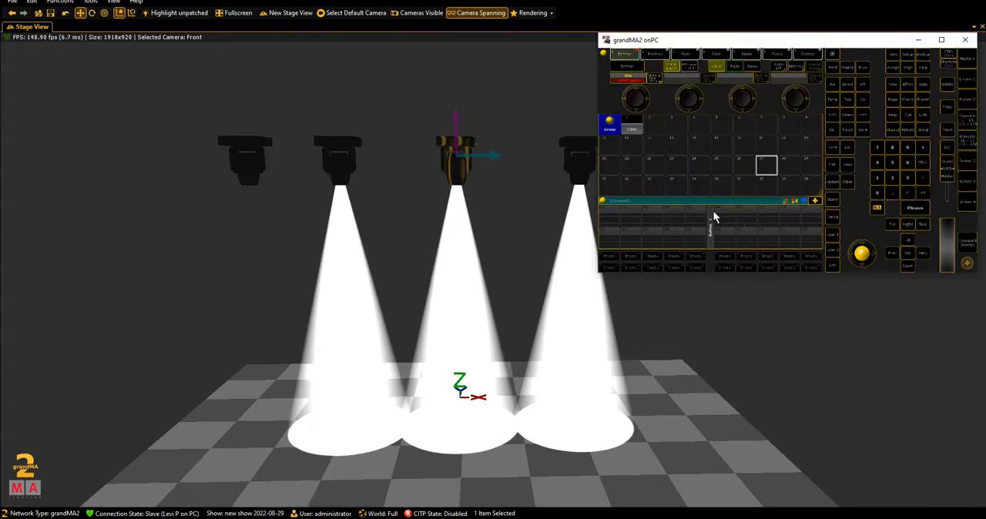
{"action": "left_click", "coordinate": [847, 179]}
{"action": "left_click", "coordinate": [847, 179]}
{"action": "left_click", "coordinate": [848, 180]}
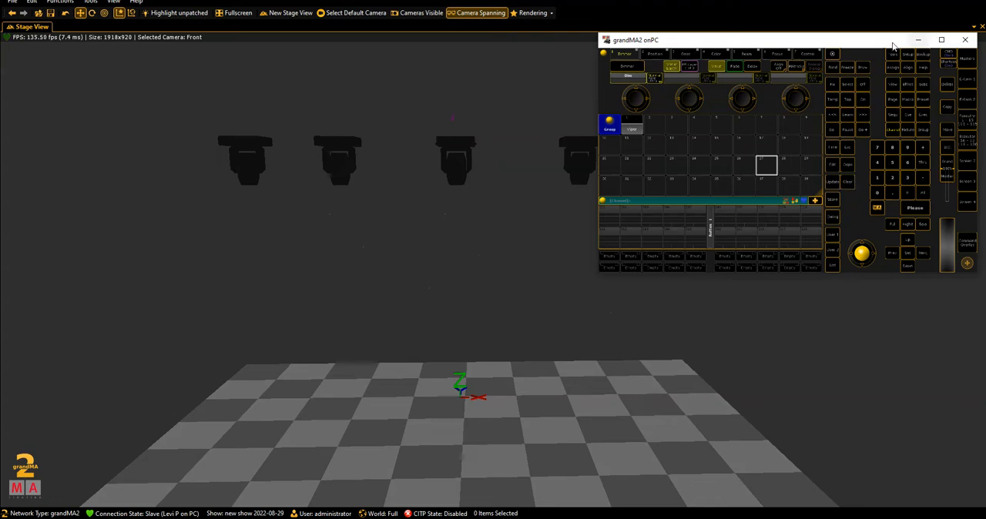
{"action": "left_click", "coordinate": [632, 126]}
{"action": "left_click", "coordinate": [943, 40]}
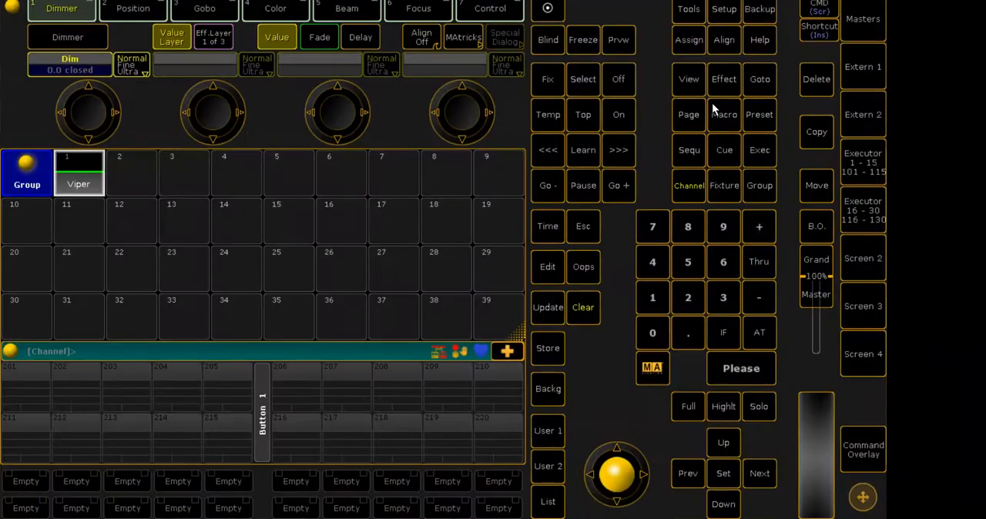
{"action": "left_click", "coordinate": [951, 1]}
{"action": "left_click", "coordinate": [919, 38]}
- Move the five selected fixtures together along the depth axis toward the back of the stage
{"action": "left_click_drag", "start_coordinate": [609, 288], "coordinate": [620, 347]}
{"action": "scroll", "coordinate": [856, 328], "scroll_direction": "down", "scroll_amount": 2}
{"action": "scroll", "coordinate": [762, 324], "scroll_direction": "down", "scroll_amount": 1}
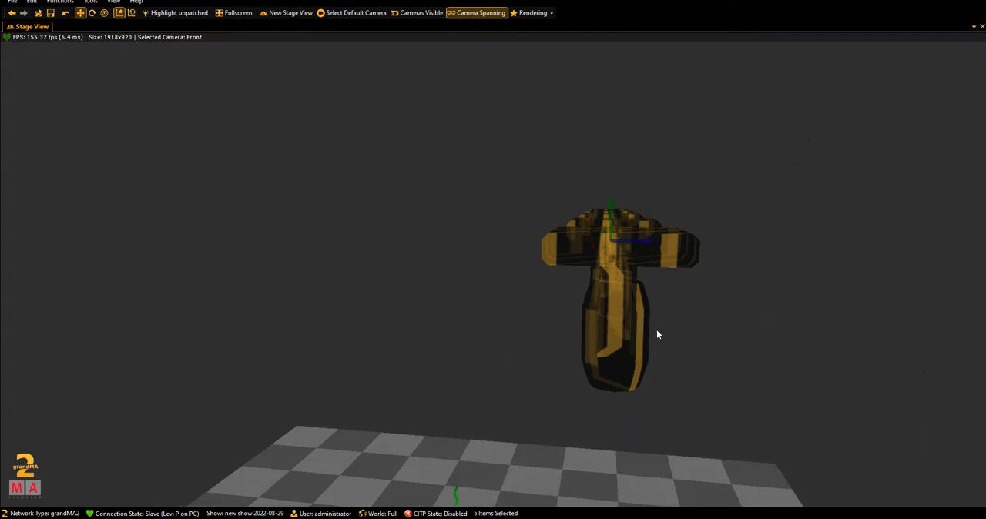
{"action": "left_click", "coordinate": [628, 233]}
{"action": "left_click_drag", "start_coordinate": [614, 227], "coordinate": [713, 315]}
{"action": "scroll", "coordinate": [693, 328], "scroll_direction": "down", "scroll_amount": 5}
{"action": "left_click_drag", "start_coordinate": [205, 222], "coordinate": [902, 325]}
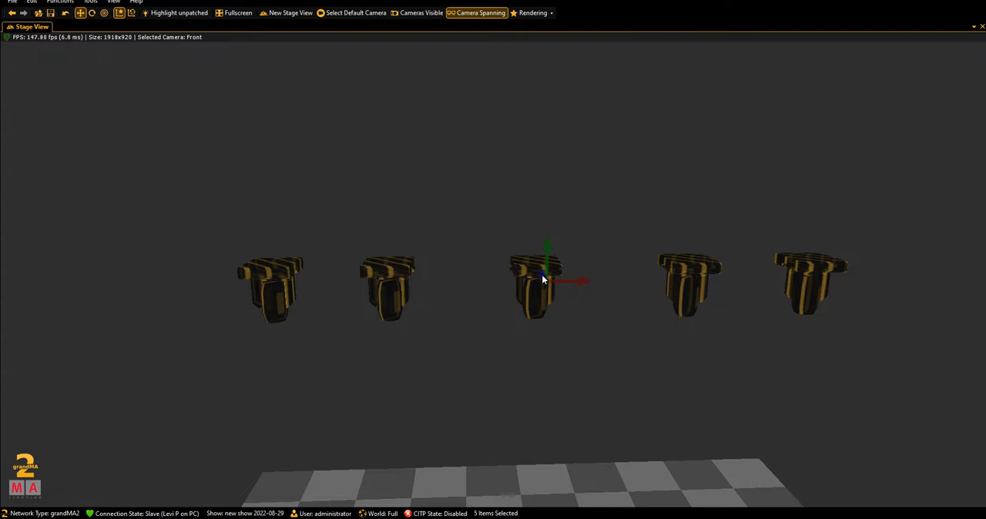
{"action": "left_click_drag", "start_coordinate": [543, 276], "coordinate": [500, 142]}
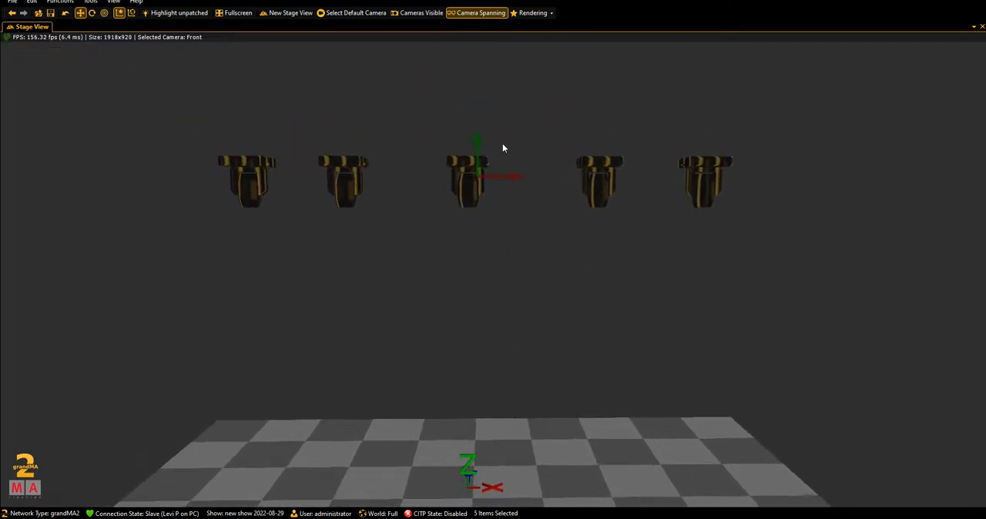
- Even out the row's spacing by shifting the second fixture slightly right and adjusting the other inner fixtures
{"action": "left_click_drag", "start_coordinate": [433, 362], "coordinate": [547, 414]}
{"action": "left_click", "coordinate": [377, 183]}
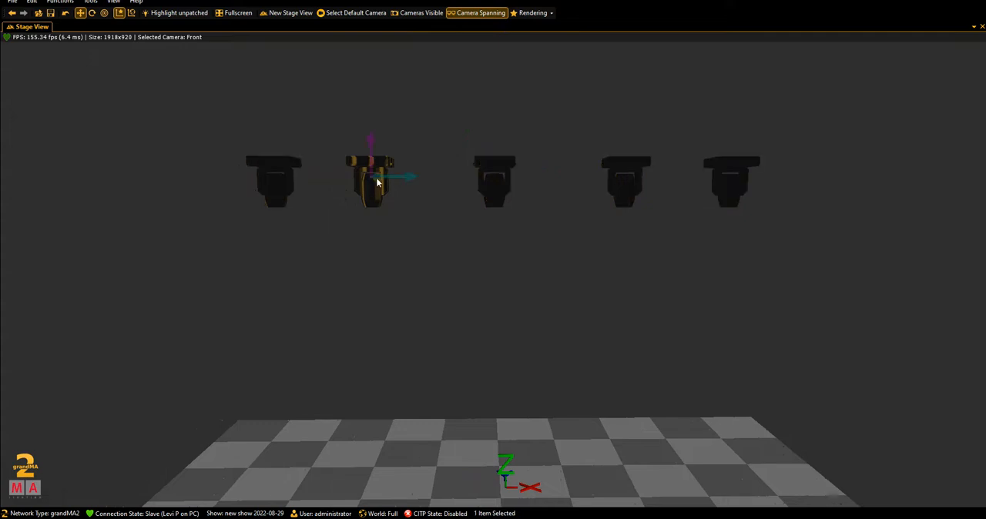
{"action": "left_click", "coordinate": [396, 182]}
{"action": "left_click", "coordinate": [389, 184]}
{"action": "left_click_drag", "start_coordinate": [395, 179], "coordinate": [417, 180]}
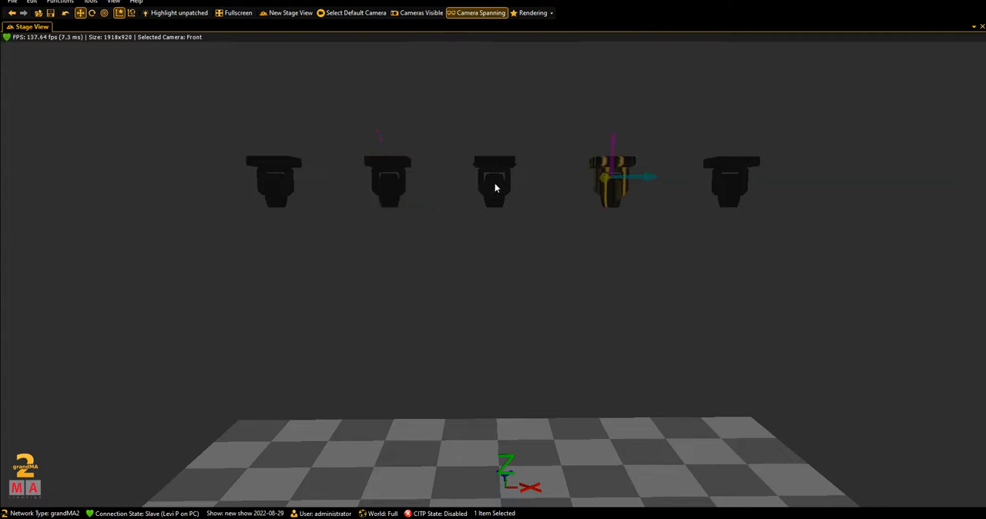
{"action": "left_click", "coordinate": [495, 188]}
{"action": "left_click_drag", "start_coordinate": [447, 239], "coordinate": [482, 358]}
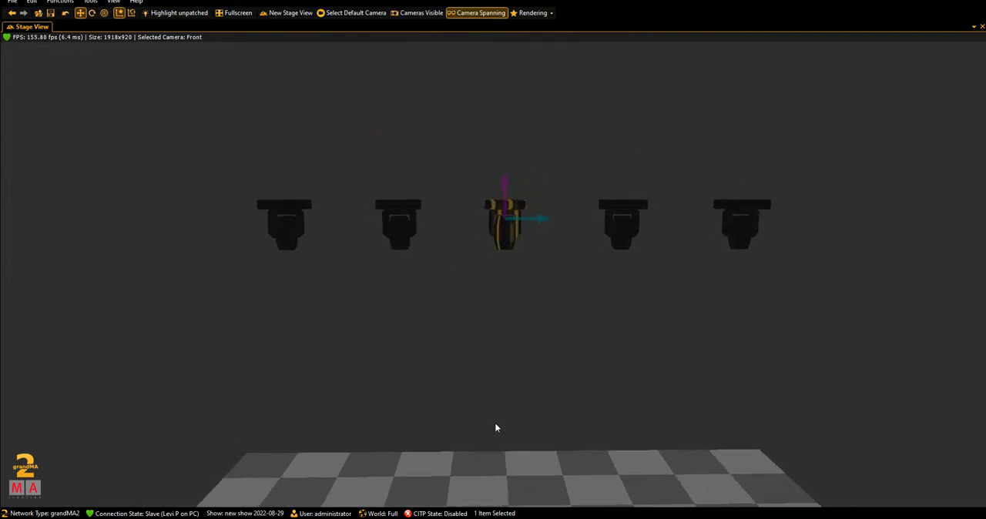
- Clear the programmer in grandMA2 onPC, select all five fixtures with the Viper group, and return to the 3D stage view
{"action": "left_click", "coordinate": [446, 509]}
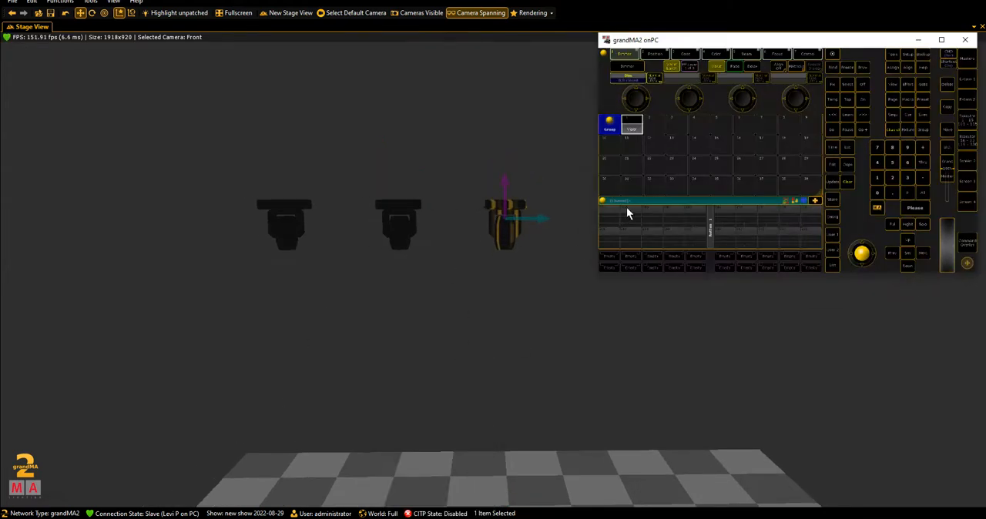
{"action": "left_click", "coordinate": [632, 129]}
{"action": "left_click", "coordinate": [848, 179]}
{"action": "left_click", "coordinate": [632, 127]}
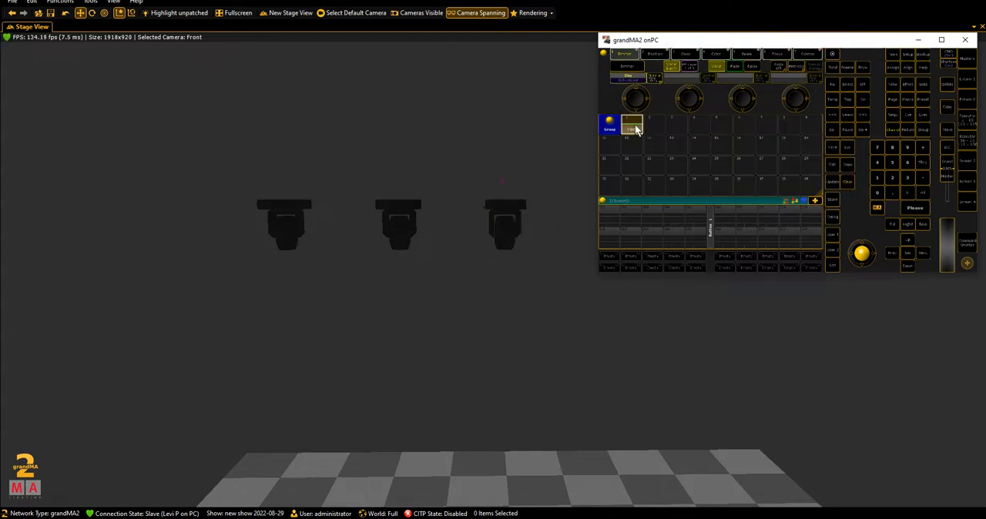
{"action": "left_click", "coordinate": [919, 40]}
- Shift the five selected fixtures together to centre the row over the stage, and nudge the third fixture slightly right
{"action": "left_click_drag", "start_coordinate": [480, 305], "coordinate": [709, 389]}
{"action": "left_click_drag", "start_coordinate": [830, 401], "coordinate": [862, 404]}
{"action": "left_click_drag", "start_coordinate": [696, 299], "coordinate": [662, 300]}
{"action": "left_click_drag", "start_coordinate": [693, 353], "coordinate": [539, 270]}
{"action": "left_click_drag", "start_coordinate": [401, 232], "coordinate": [641, 303]}
{"action": "right_click", "coordinate": [672, 326]}
{"action": "left_click_drag", "start_coordinate": [744, 263], "coordinate": [693, 254]}
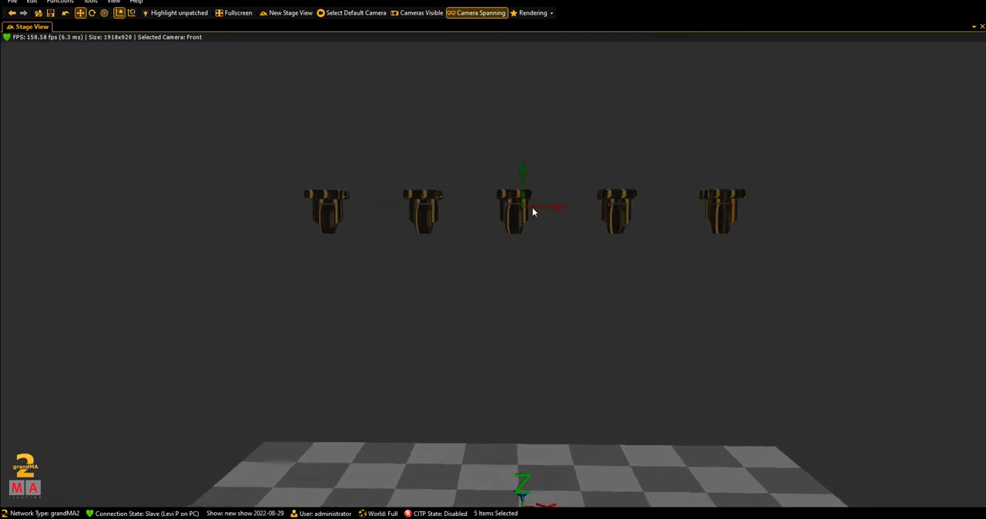
{"action": "left_click", "coordinate": [532, 212]}
{"action": "left_click_drag", "start_coordinate": [531, 208], "coordinate": [548, 205]}
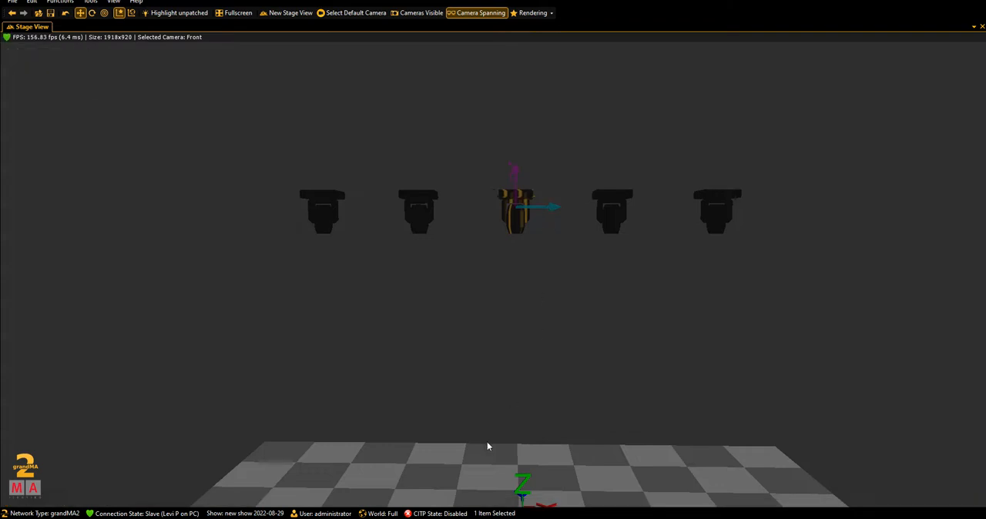
- Switch to grandMA2 onPC and maximise its window
{"action": "key", "text": "alt+Tab"}
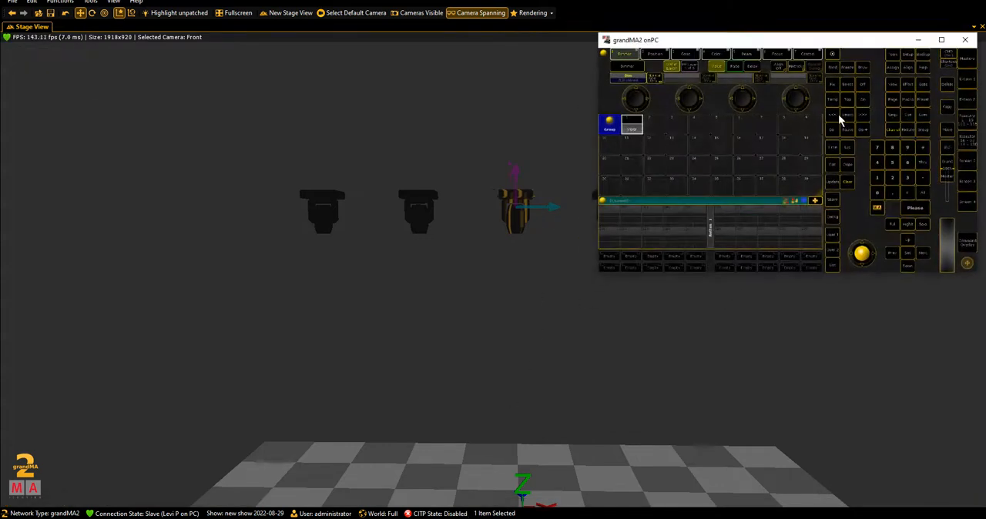
{"action": "left_click", "coordinate": [938, 41]}
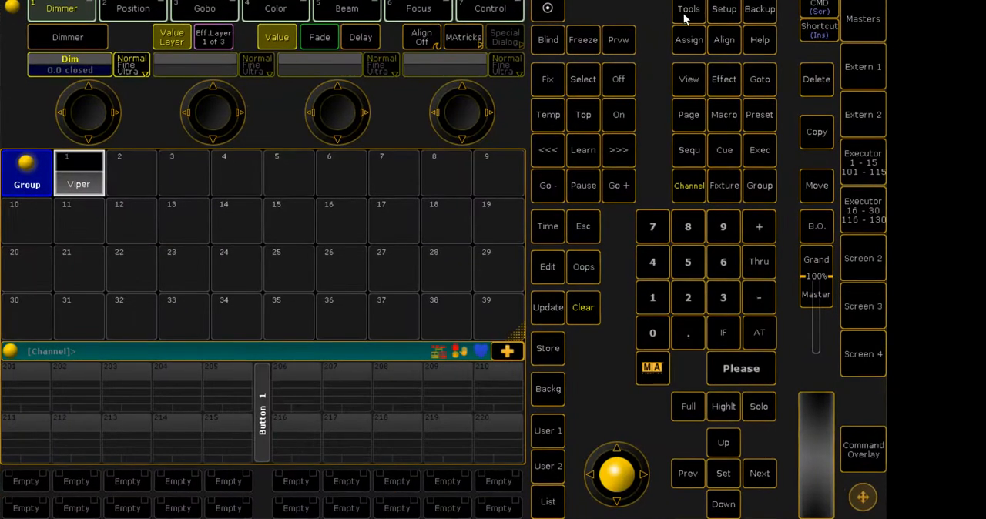
{"action": "left_click", "coordinate": [688, 10]}
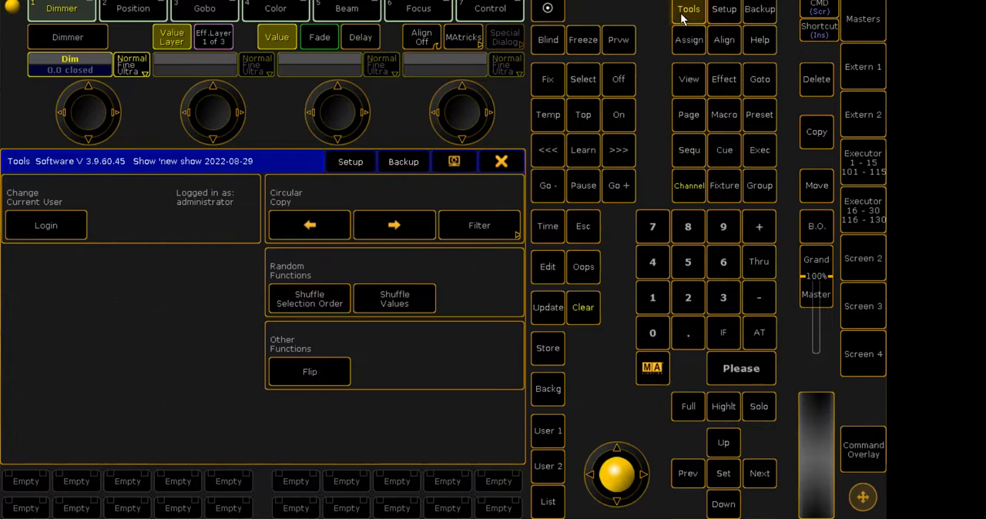
{"action": "left_click", "coordinate": [359, 165]}
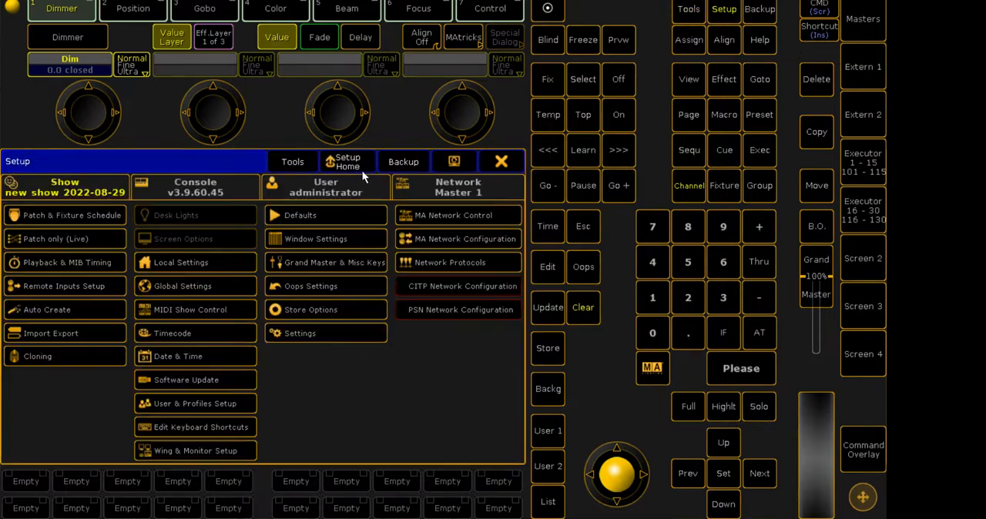
{"action": "left_click", "coordinate": [95, 219]}
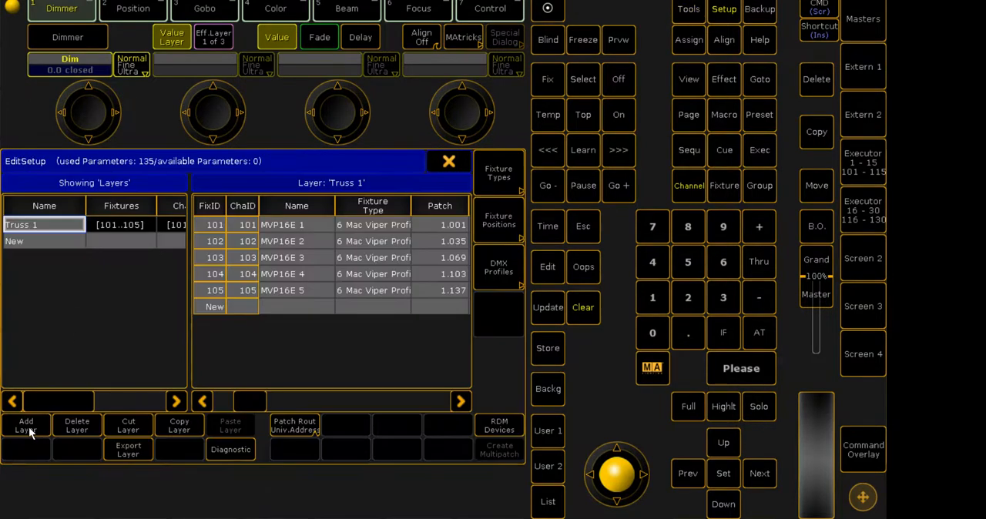
{"action": "left_click", "coordinate": [449, 161]}
{"action": "left_click", "coordinate": [498, 161]}
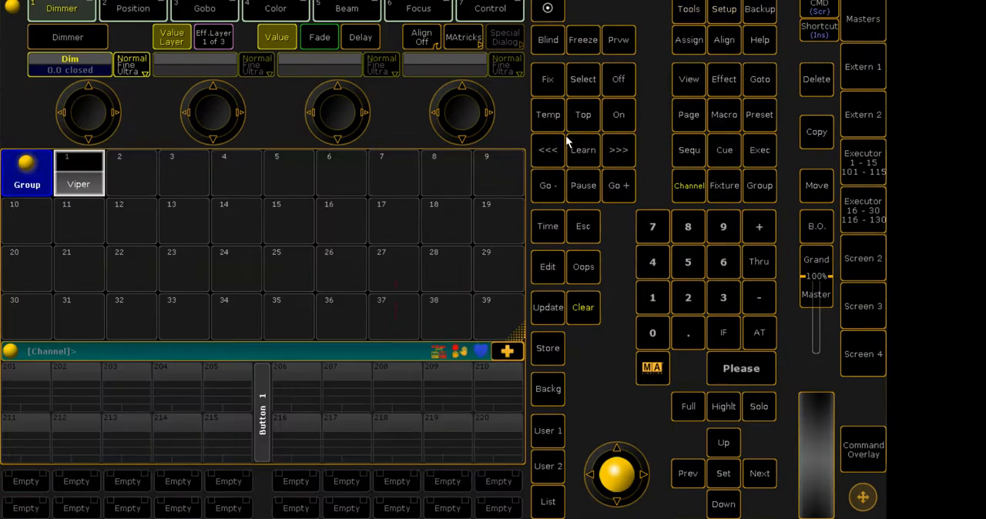
- Add a new layer named Floor 1 in the Patch & Fixture Schedule
{"action": "left_click", "coordinate": [716, 13]}
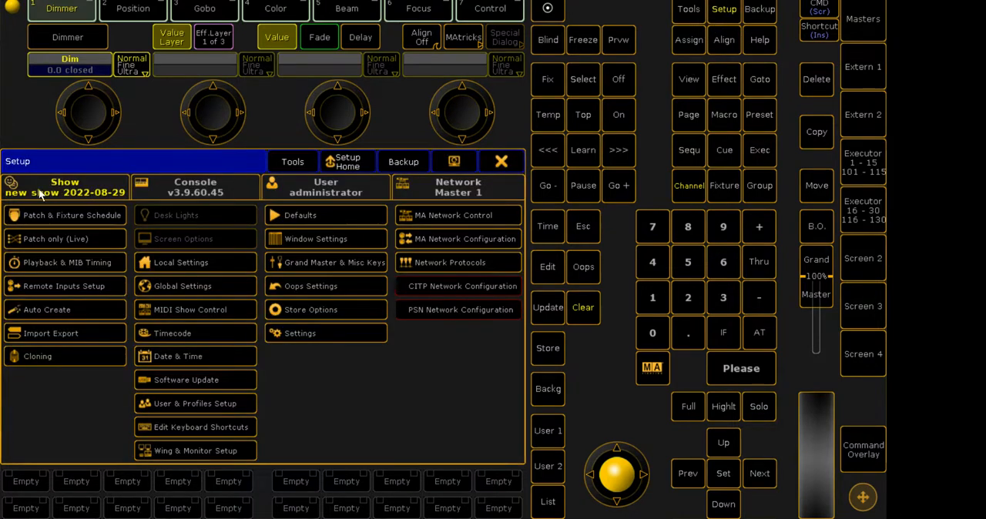
{"action": "left_click", "coordinate": [73, 215]}
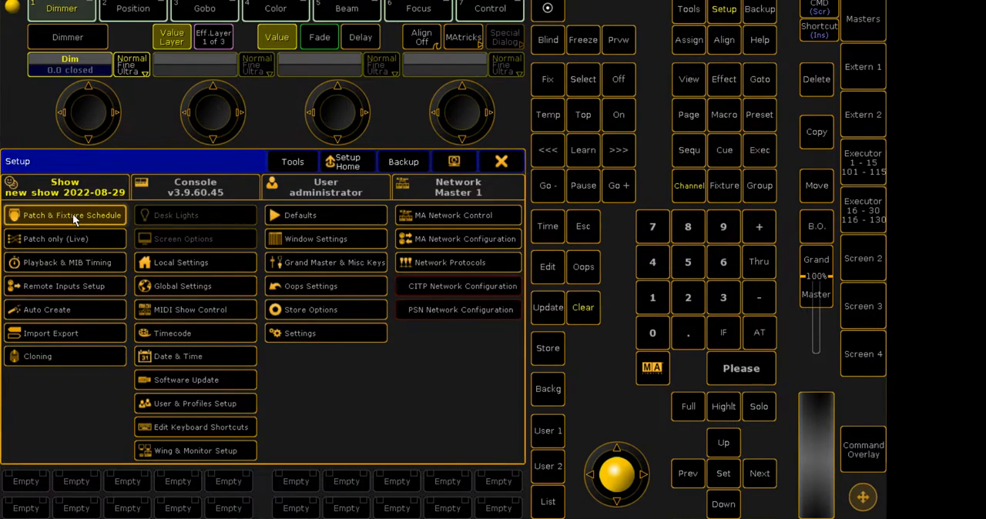
{"action": "left_click", "coordinate": [28, 426]}
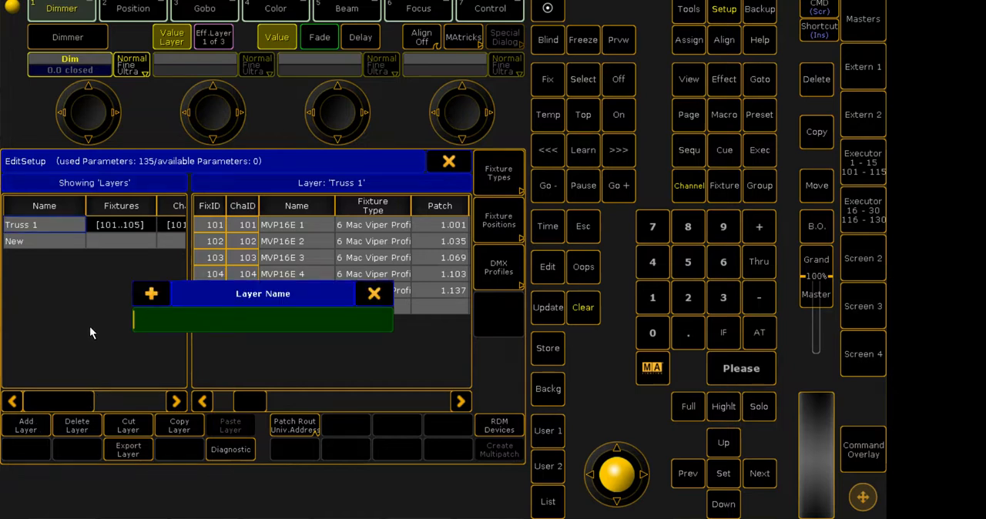
{"action": "type", "text": "Floor 1"}
{"action": "key", "text": "Return"}
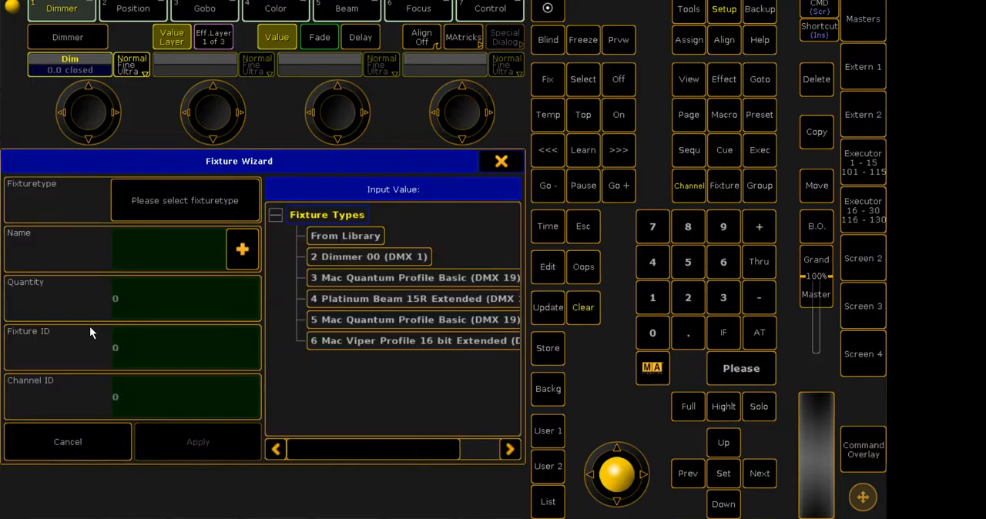
- Find the Martin Mac Aura in the fixture library with the filter "aura" and import an Extended - Colour Calibration mode
{"action": "left_click", "coordinate": [348, 234]}
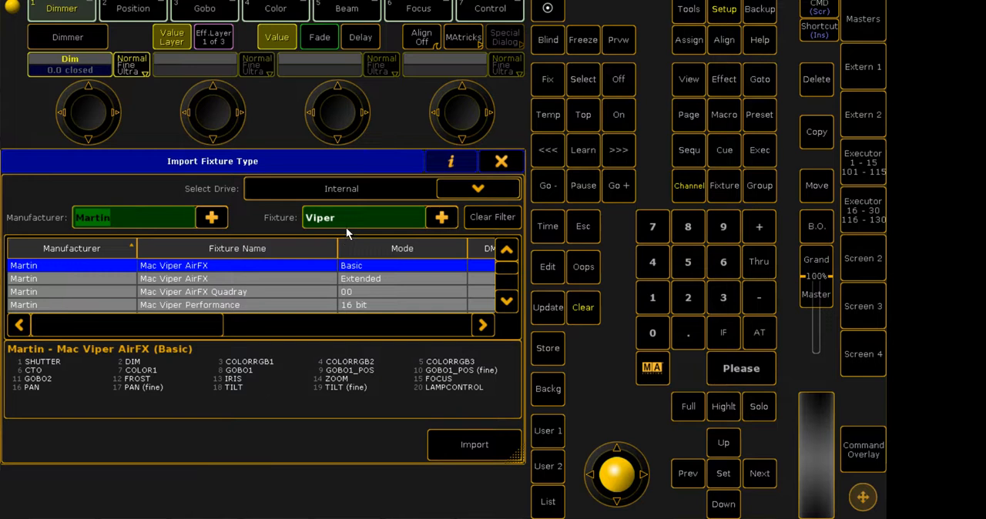
{"action": "left_click_drag", "start_coordinate": [353, 221], "coordinate": [265, 216]}
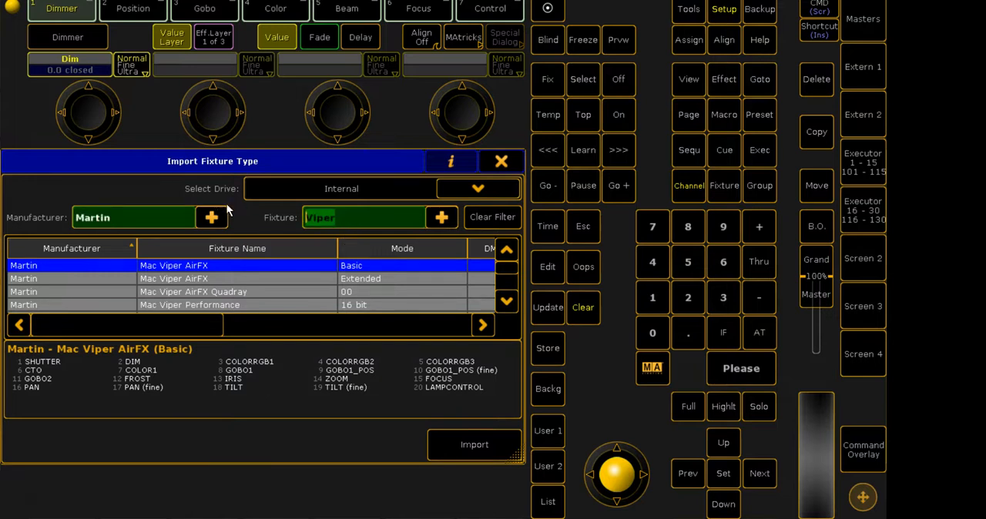
{"action": "key", "text": "BackSpace"}
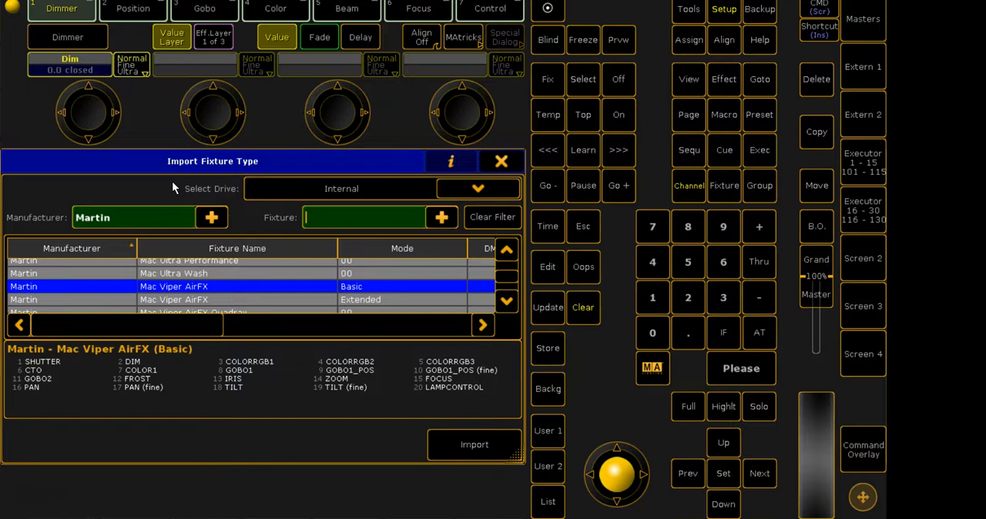
{"action": "scroll", "coordinate": [202, 287], "scroll_direction": "down", "scroll_amount": 12}
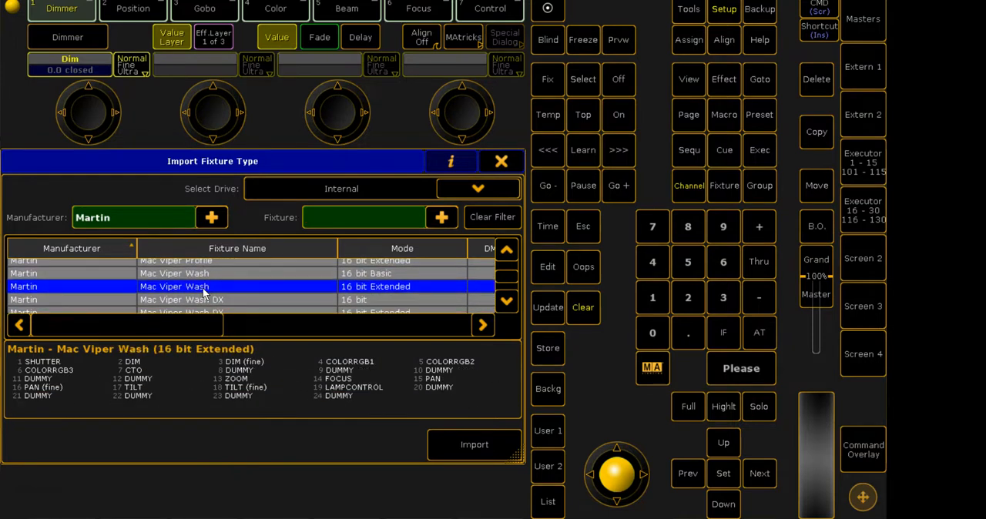
{"action": "scroll", "coordinate": [202, 287], "scroll_direction": "down", "scroll_amount": 12}
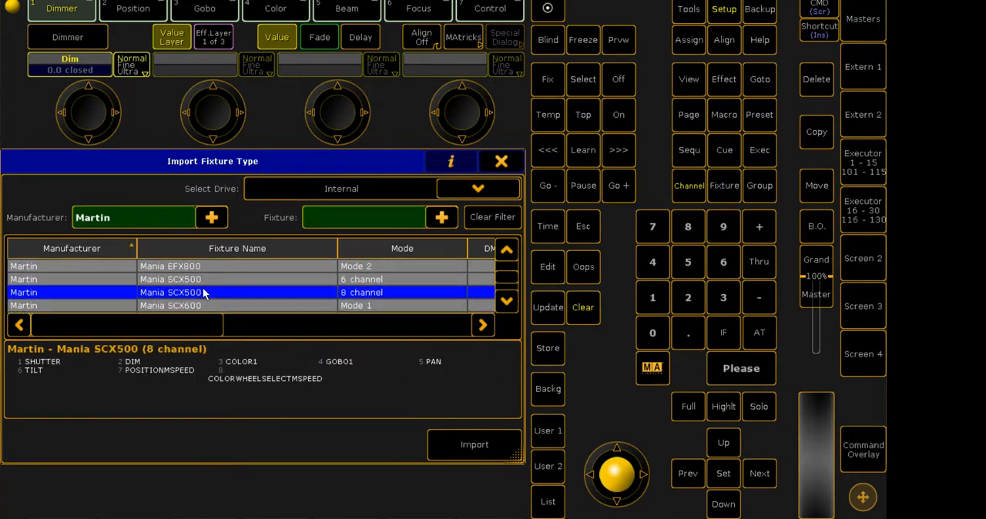
{"action": "scroll", "coordinate": [203, 293], "scroll_direction": "down", "scroll_amount": 12}
{"action": "scroll", "coordinate": [203, 287], "scroll_direction": "up", "scroll_amount": 12}
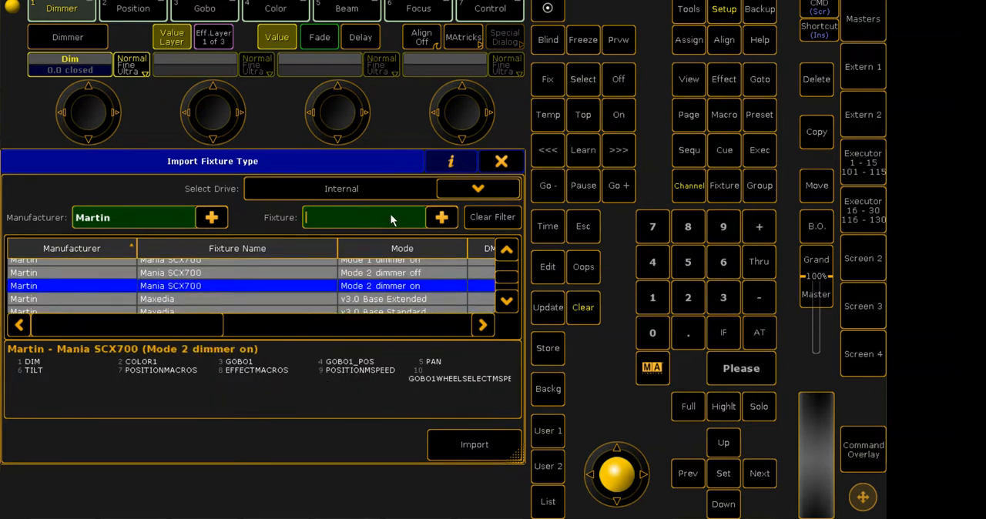
{"action": "type", "text": "aura"}
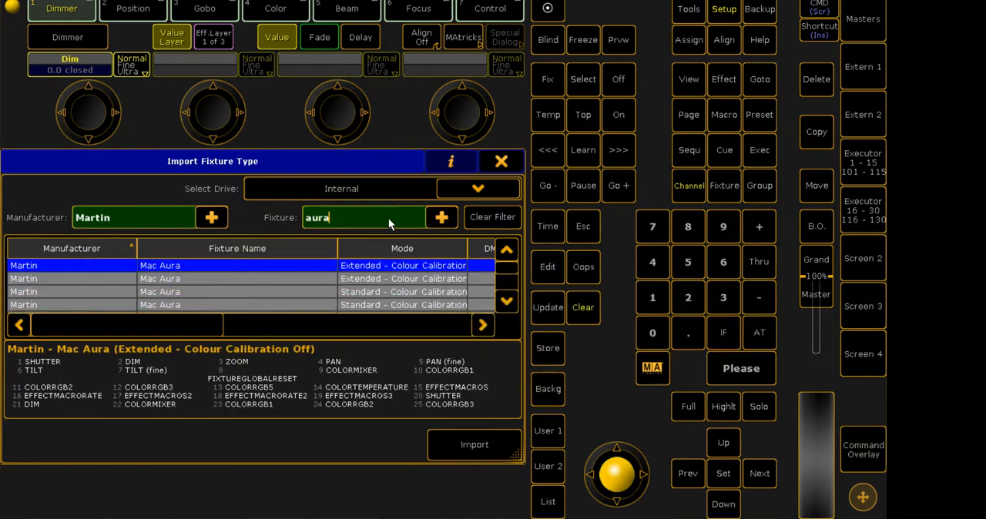
{"action": "left_click", "coordinate": [395, 278]}
{"action": "scroll", "coordinate": [394, 284], "scroll_direction": "down", "scroll_amount": 2}
{"action": "scroll", "coordinate": [394, 283], "scroll_direction": "up", "scroll_amount": 3}
{"action": "left_click", "coordinate": [474, 444]}
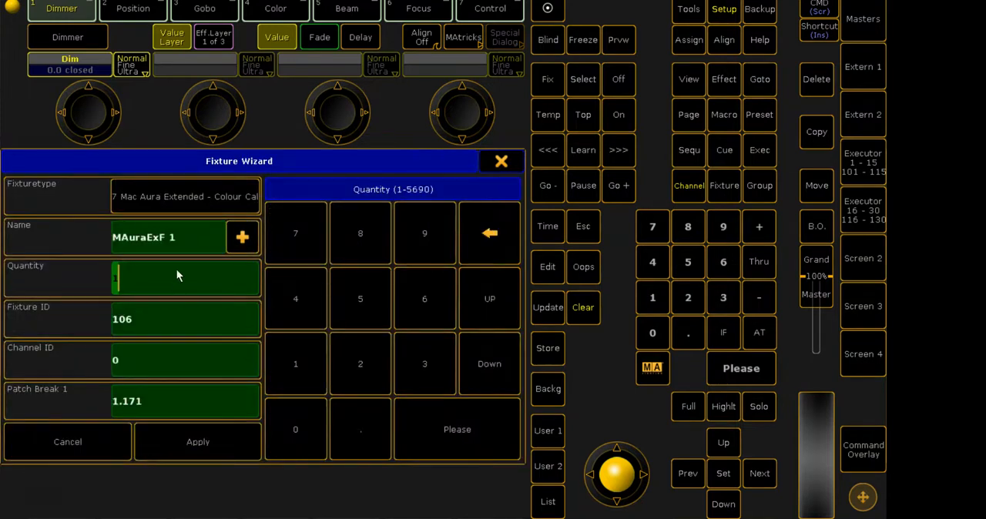
- Set the quantity of Mac Aura fixtures to 5 and their name to AUra XB
{"action": "type", "text": "5"}
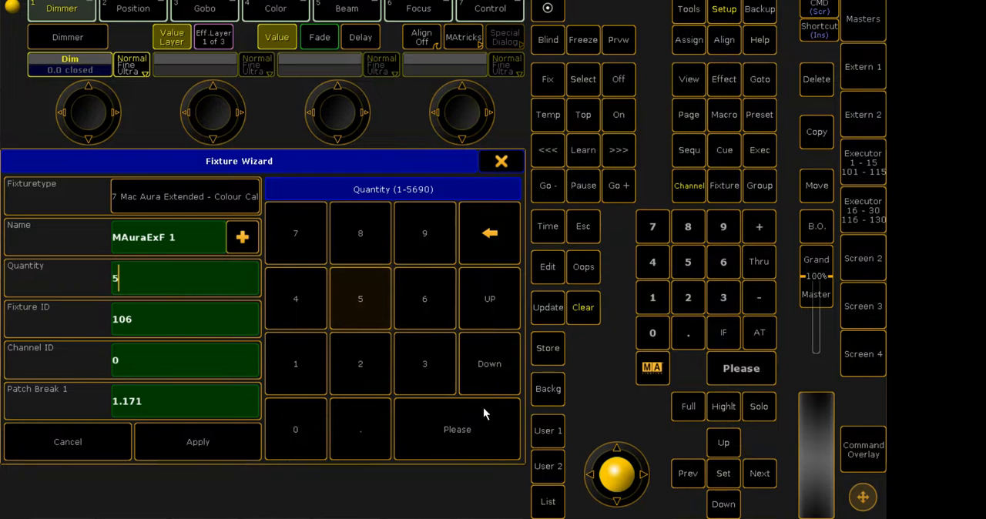
{"action": "left_click", "coordinate": [70, 230]}
{"action": "key", "text": "BackSpace"}
{"action": "type", "text": "AUra XB"}
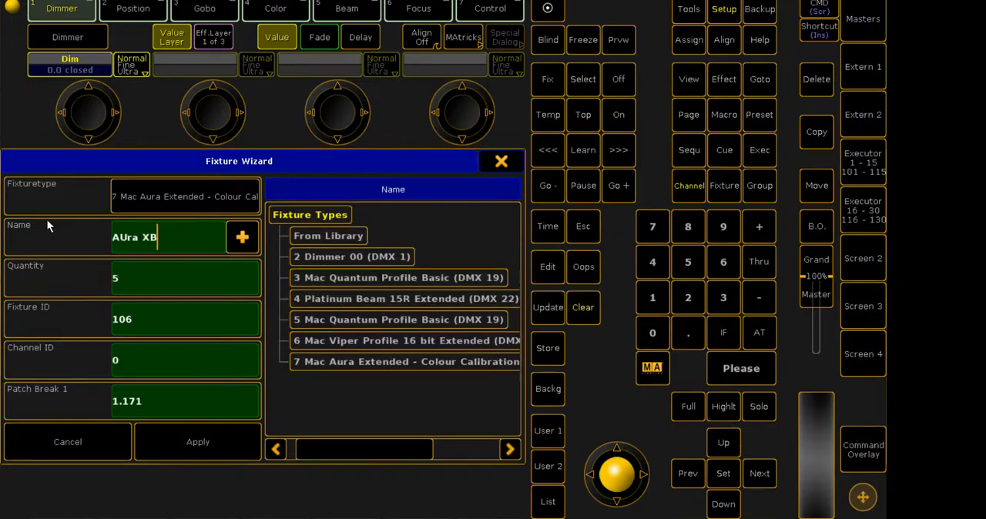
{"action": "key", "text": "Return"}
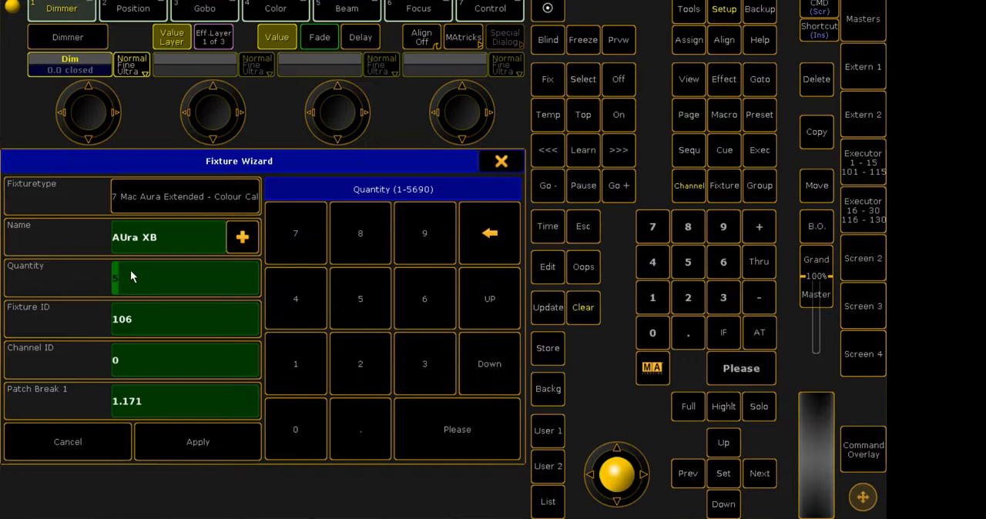
- Set the starting Fixture ID of the Mac Aura fixtures to 201
{"action": "left_click", "coordinate": [85, 319]}
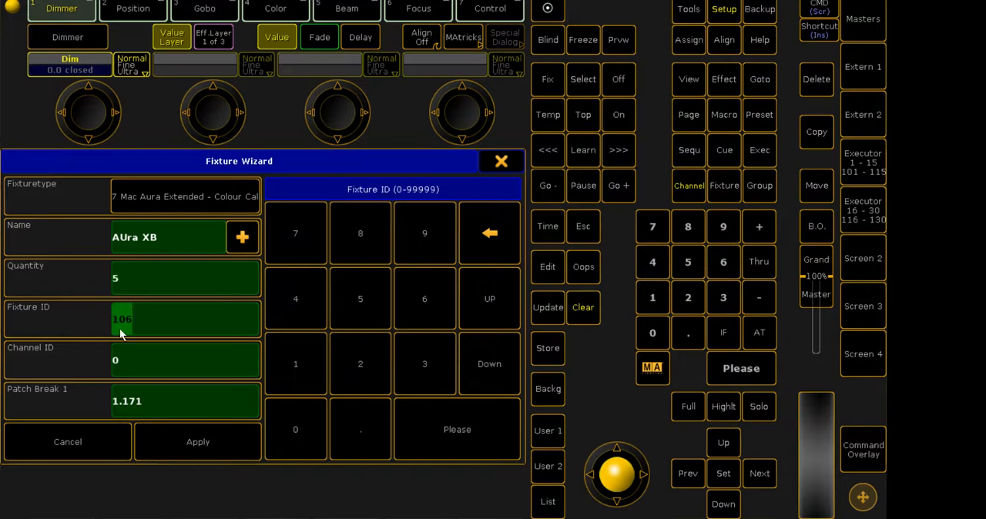
{"action": "left_click", "coordinate": [304, 381]}
{"action": "left_click", "coordinate": [302, 406]}
{"action": "left_click", "coordinate": [303, 376]}
{"action": "left_click", "coordinate": [471, 257]}
{"action": "left_click", "coordinate": [468, 259]}
{"action": "left_click", "coordinate": [496, 237]}
{"action": "left_click", "coordinate": [354, 370]}
{"action": "left_click", "coordinate": [295, 429]}
{"action": "left_click", "coordinate": [295, 370]}
- Set the starting Channel ID of the Mac Aura fixtures to 201
{"action": "left_click", "coordinate": [140, 359]}
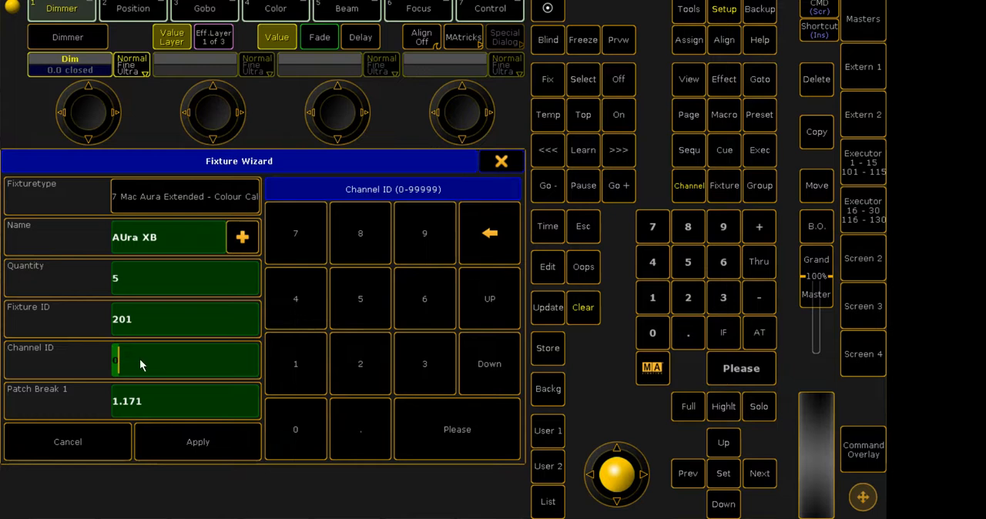
{"action": "left_click", "coordinate": [357, 375]}
{"action": "left_click", "coordinate": [295, 429]}
{"action": "left_click", "coordinate": [295, 364]}
- Set Patch Break 1 to 2.15 and apply the wizard to add the fixtures to the Floor 1 layer
{"action": "left_click", "coordinate": [151, 404]}
{"action": "left_click", "coordinate": [360, 364]}
{"action": "left_click", "coordinate": [359, 429]}
{"action": "left_click", "coordinate": [301, 370]}
{"action": "left_click", "coordinate": [359, 302]}
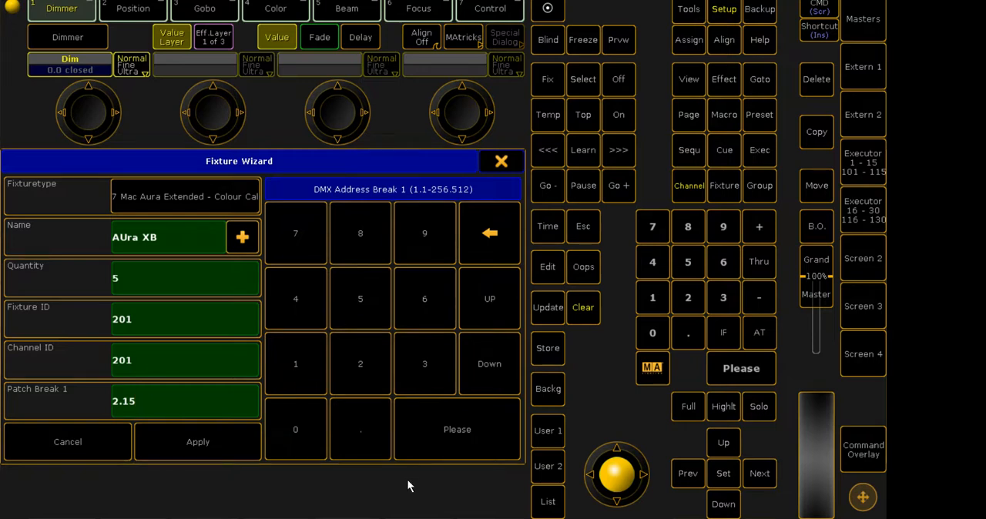
{"action": "left_click", "coordinate": [177, 449]}
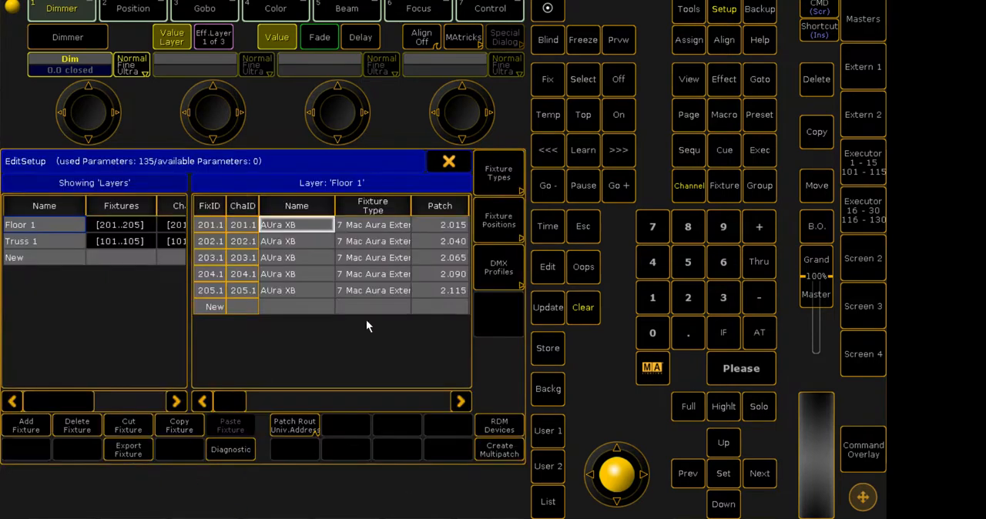
- Leave the Patch & Fixture Schedule with the changes saved and close the setup
{"action": "left_click", "coordinate": [447, 162]}
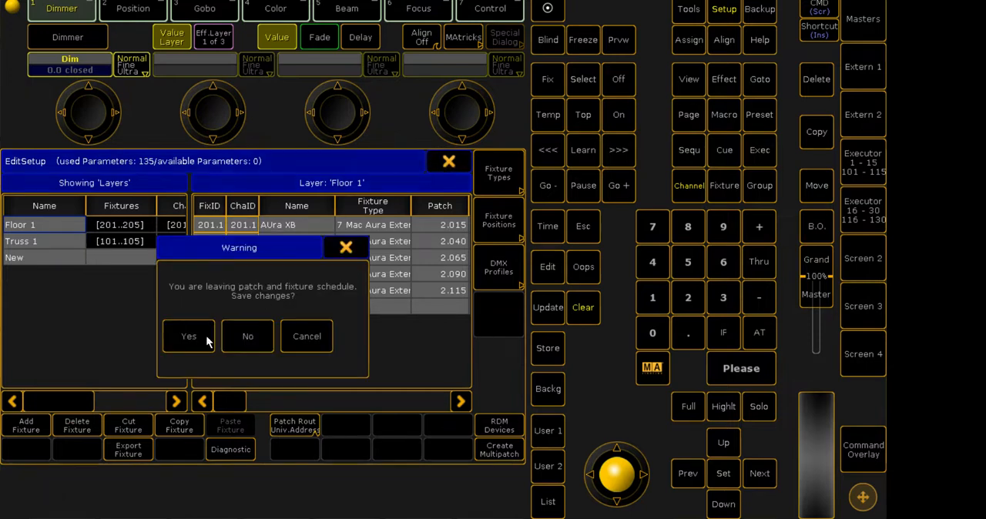
{"action": "left_click", "coordinate": [189, 338]}
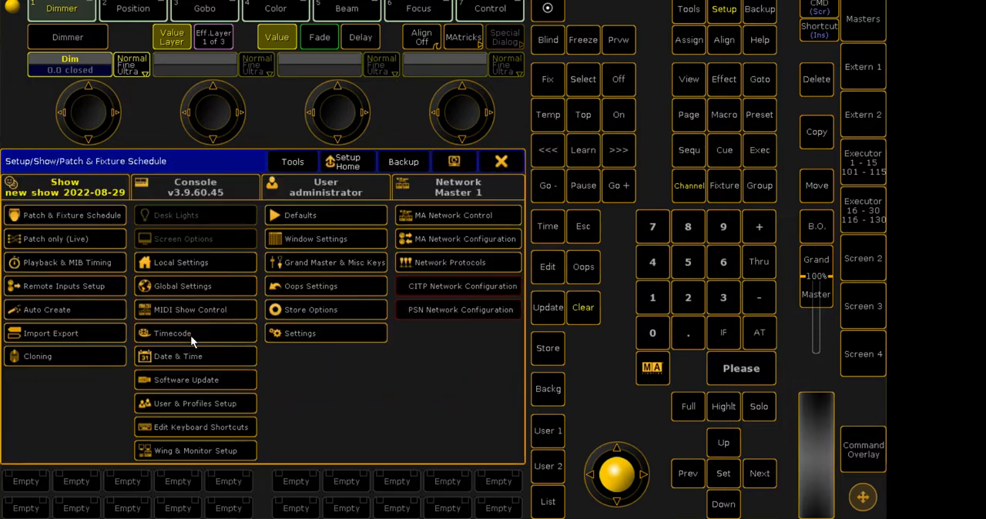
{"action": "left_click", "coordinate": [499, 162]}
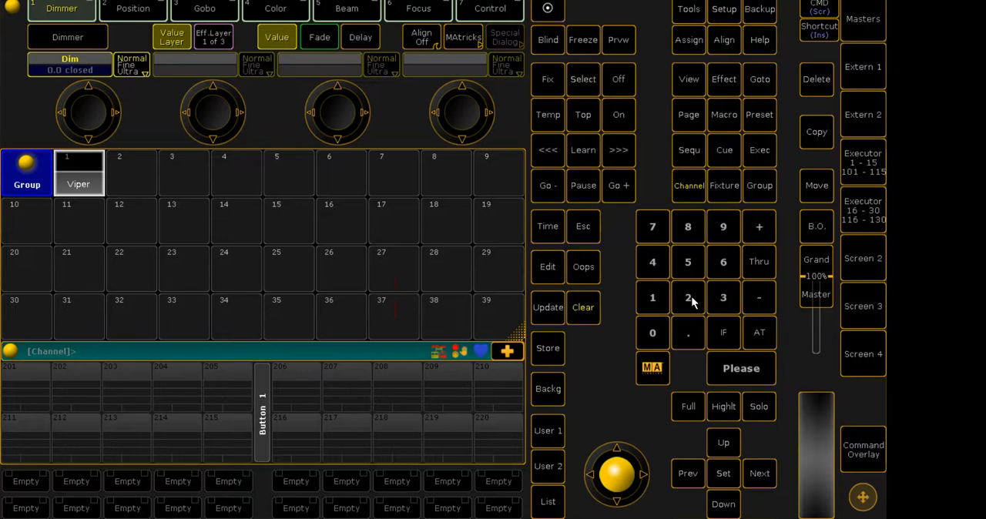
- Clear the programmer and select channels 201 thru 205
{"action": "left_click", "coordinate": [588, 307]}
{"action": "left_click", "coordinate": [679, 297]}
{"action": "left_click", "coordinate": [656, 327]}
{"action": "left_click", "coordinate": [653, 297]}
{"action": "left_click", "coordinate": [759, 262]}
{"action": "left_click", "coordinate": [688, 298]}
{"action": "key", "text": "0"}
{"action": "left_click", "coordinate": [688, 262]}
{"action": "left_click", "coordinate": [727, 367]}
- Store the selected fixtures as group 2 and clear the programmer
{"action": "left_click", "coordinate": [544, 347]}
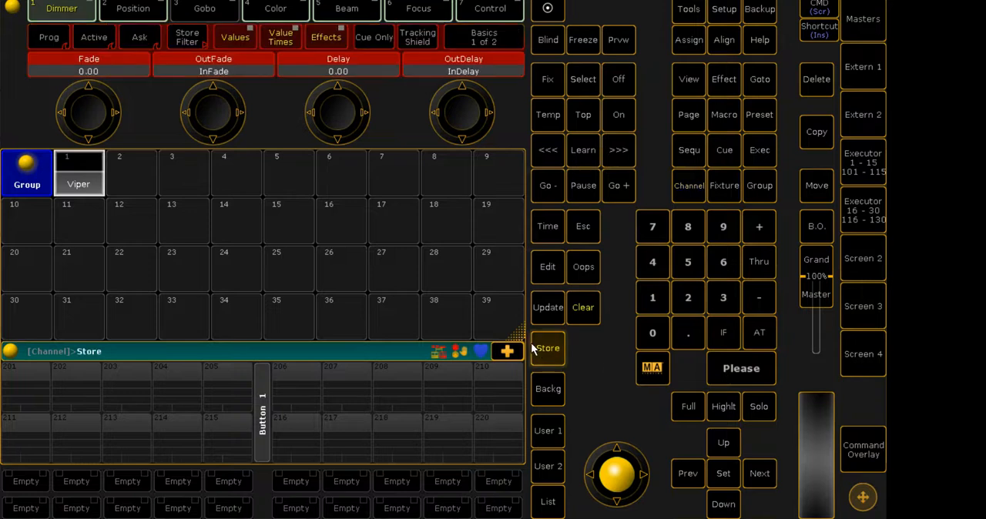
{"action": "left_click", "coordinate": [142, 184]}
{"action": "left_click", "coordinate": [583, 308]}
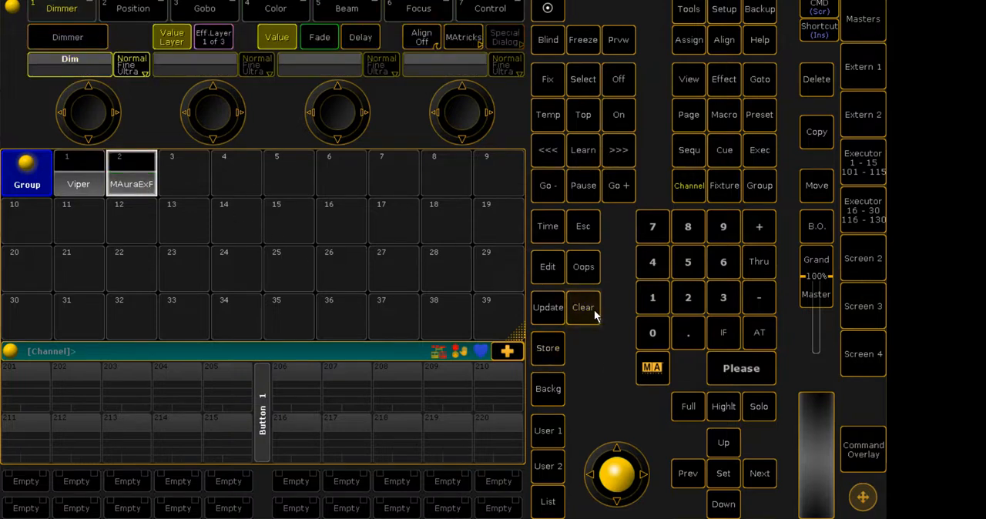
- Label group 2 as Aura and move it to group slot 6
{"action": "double_click", "coordinate": [688, 40]}
{"action": "left_click", "coordinate": [137, 181]}
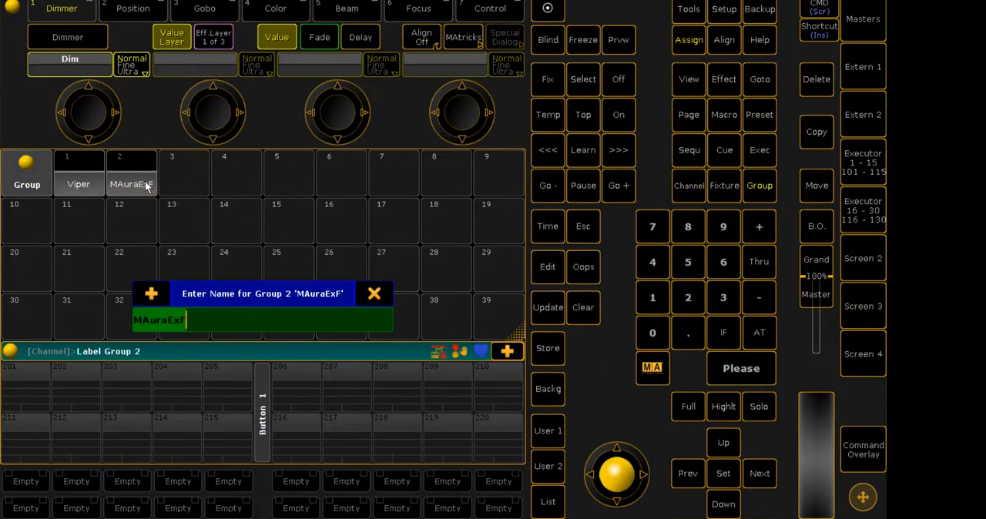
{"action": "type", "text": "Aura"}
{"action": "key", "text": "Return"}
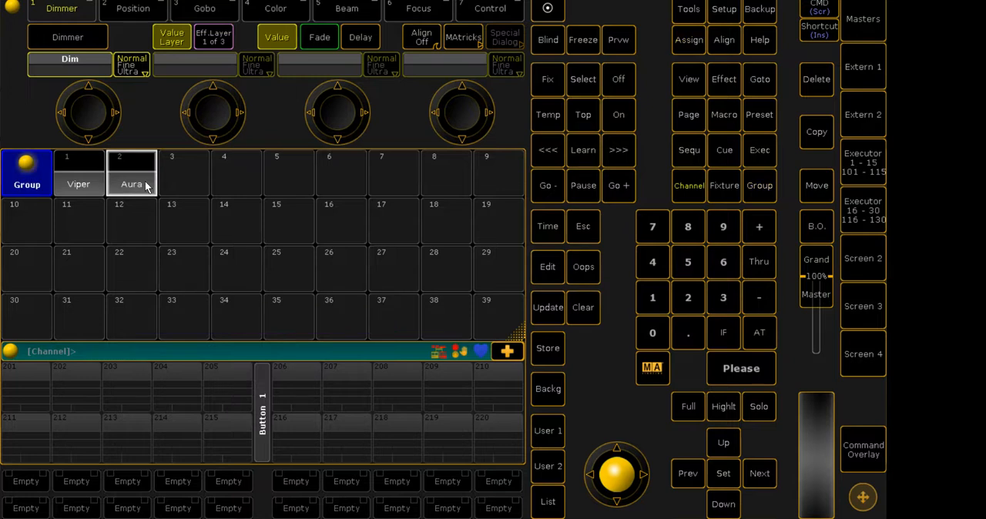
{"action": "left_click", "coordinate": [816, 185]}
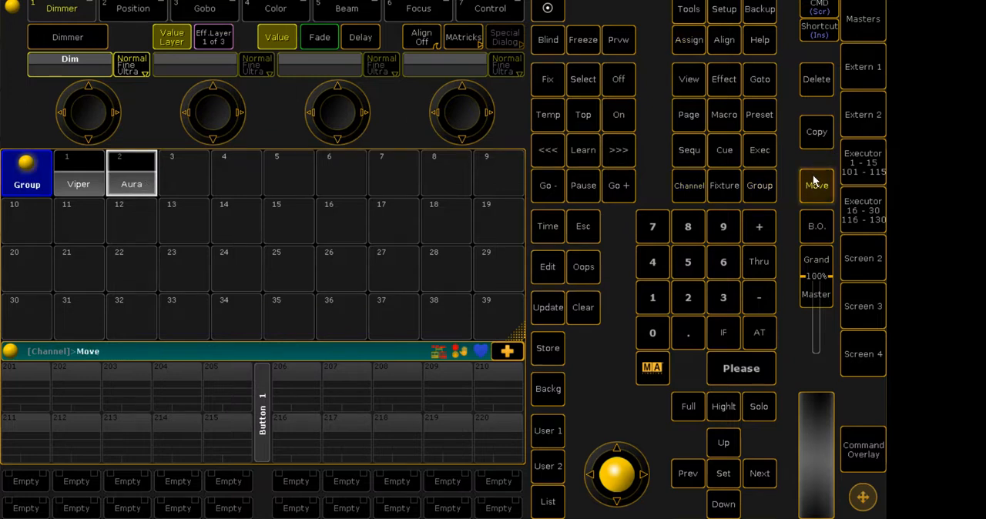
{"action": "left_click", "coordinate": [132, 181]}
{"action": "left_click", "coordinate": [315, 171]}
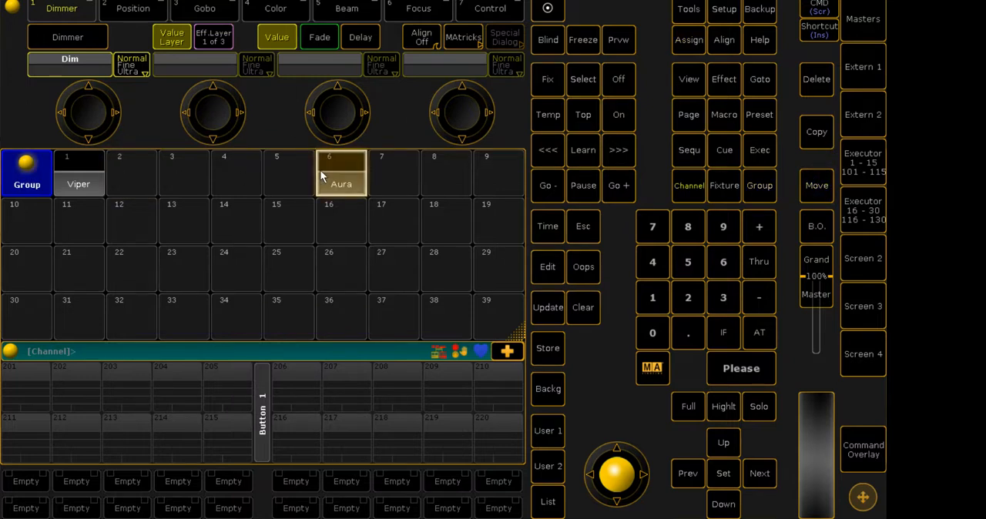
- Assign the Aura group a blue appearance with hue 234.4 and 100% saturation, raising the colour's brightness
{"action": "double_click", "coordinate": [683, 42]}
{"action": "left_click", "coordinate": [685, 44]}
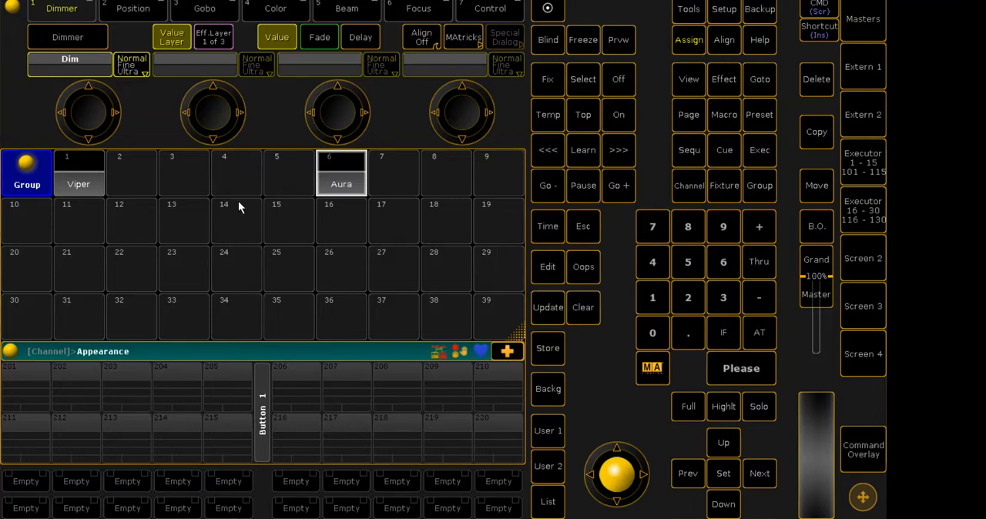
{"action": "left_click", "coordinate": [345, 180]}
{"action": "left_click", "coordinate": [211, 301]}
{"action": "left_click", "coordinate": [398, 354]}
{"action": "left_click", "coordinate": [161, 289]}
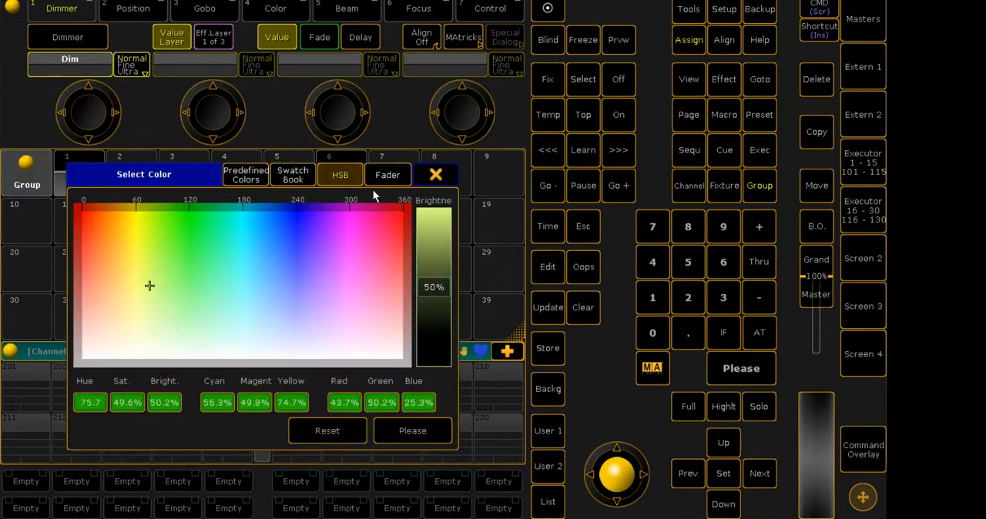
{"action": "left_click", "coordinate": [387, 175]}
{"action": "left_click", "coordinate": [340, 175]}
{"action": "left_click", "coordinate": [295, 175]}
{"action": "left_click", "coordinate": [256, 174]}
{"action": "left_click", "coordinate": [324, 178]}
{"action": "left_click_drag", "start_coordinate": [264, 253], "coordinate": [291, 203]}
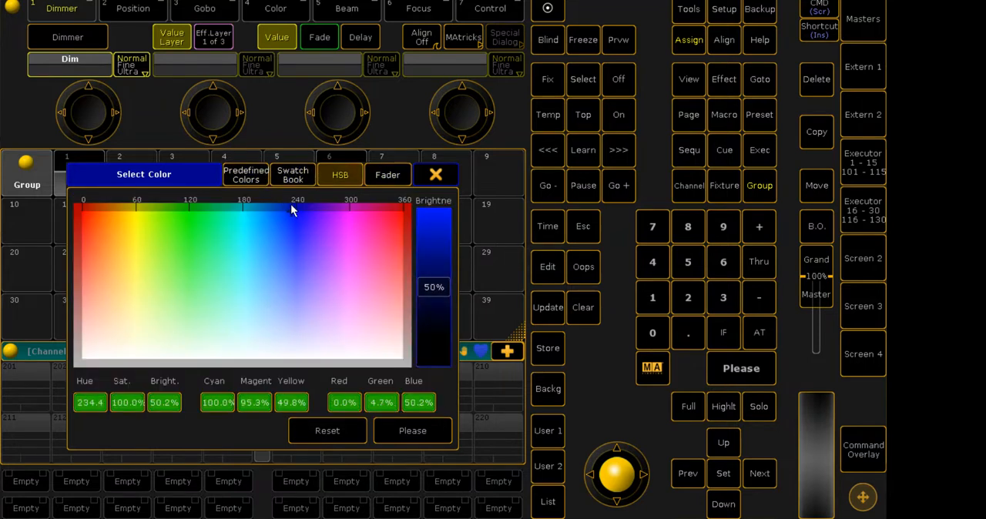
{"action": "left_click", "coordinate": [425, 241]}
{"action": "left_click", "coordinate": [411, 433]}
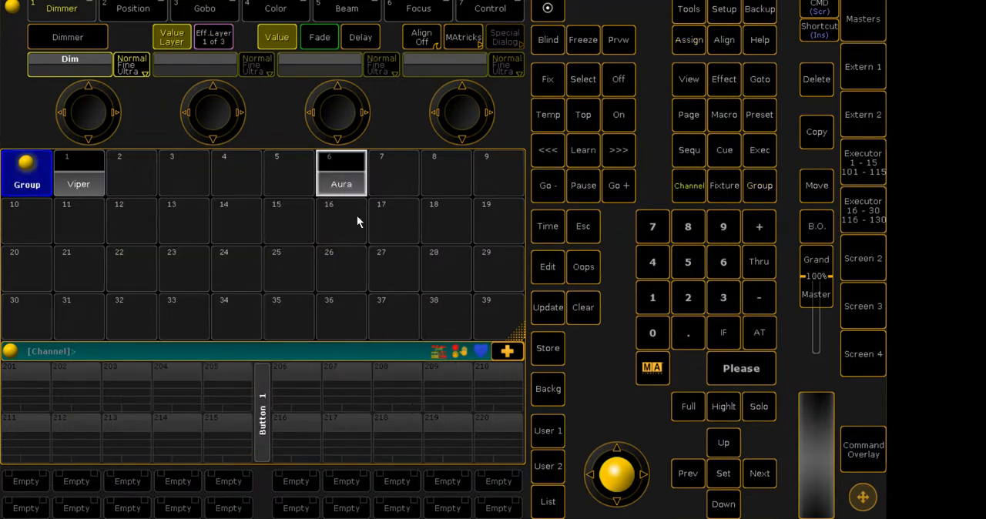
- Assign the Viper group a bright yellow appearance colour
{"action": "left_click", "coordinate": [688, 39]}
{"action": "left_click", "coordinate": [689, 39]}
{"action": "left_click", "coordinate": [73, 189]}
{"action": "left_click", "coordinate": [142, 202]}
{"action": "left_click", "coordinate": [425, 279]}
{"action": "left_click", "coordinate": [413, 431]}
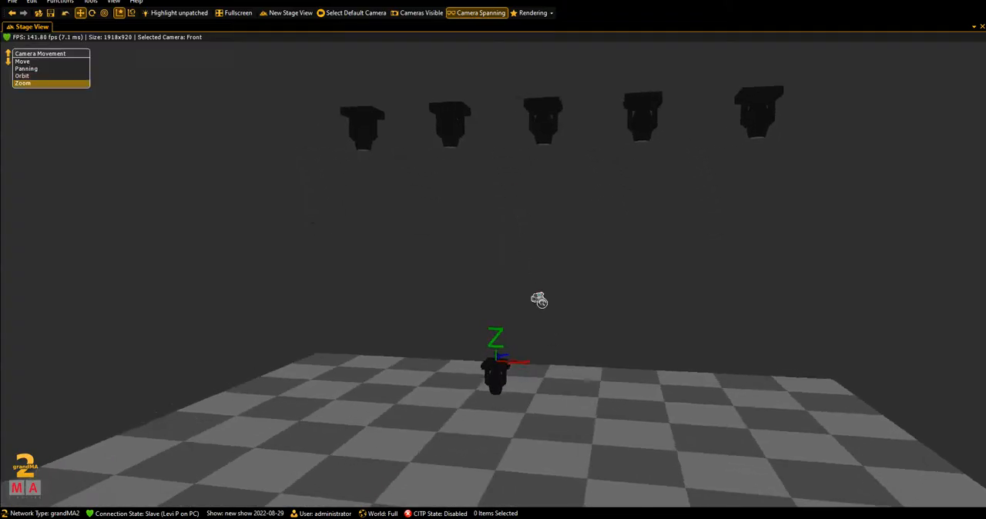
- Switch to grandMA2 3D and select all five Auras stacked at the stage origin
{"action": "left_click_drag", "start_coordinate": [542, 302], "coordinate": [448, 311]}
{"action": "left_click_drag", "start_coordinate": [462, 362], "coordinate": [640, 316]}
{"action": "scroll", "coordinate": [620, 328], "scroll_direction": "up", "scroll_amount": 5}
{"action": "left_click_drag", "start_coordinate": [643, 356], "coordinate": [477, 424]}
{"action": "scroll", "coordinate": [538, 375], "scroll_direction": "up", "scroll_amount": 5}
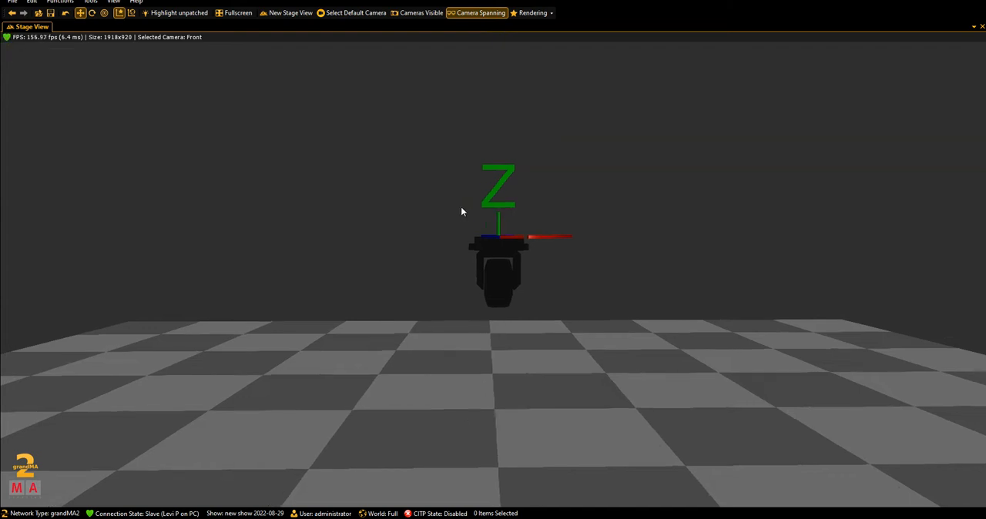
{"action": "left_click_drag", "start_coordinate": [484, 263], "coordinate": [530, 316]}
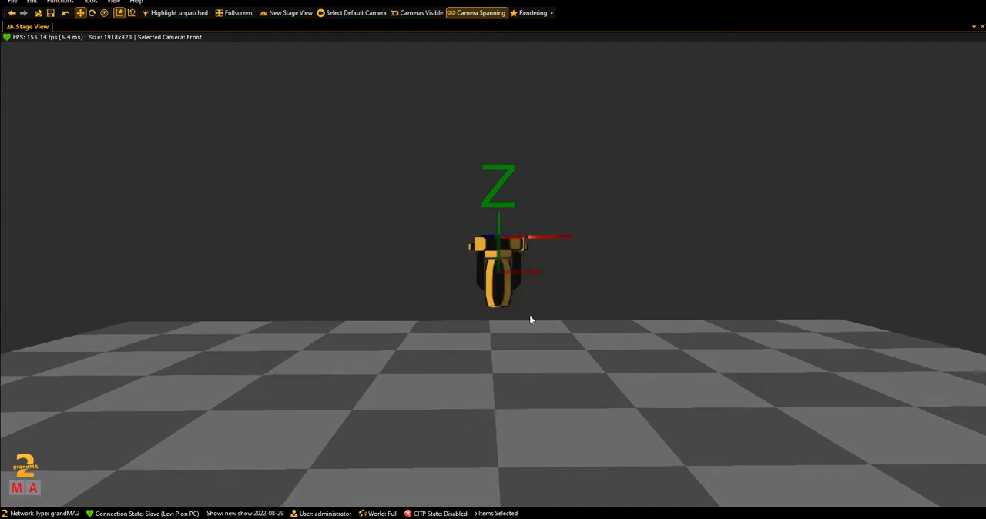
{"action": "scroll", "coordinate": [506, 329], "scroll_direction": "up", "scroll_amount": 3}
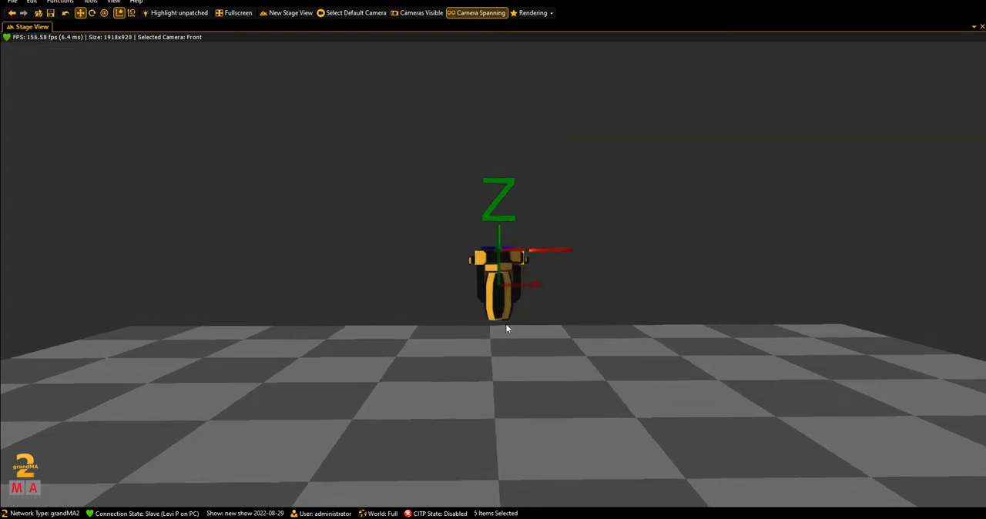
- Rotate the five stacked Auras upside down so their heads point upward from the floor
{"action": "mouse_move", "coordinate": [576, 341]}
{"action": "left_mouse_down"}
{"action": "mouse_move", "coordinate": [207, 316]}
{"action": "mouse_move", "coordinate": [258, 329]}
{"action": "mouse_move", "coordinate": [511, 311]}
{"action": "mouse_move", "coordinate": [523, 322]}
{"action": "mouse_move", "coordinate": [343, 322]}
{"action": "mouse_move", "coordinate": [413, 330]}
{"action": "mouse_move", "coordinate": [398, 300]}
{"action": "mouse_move", "coordinate": [402, 322]}
{"action": "mouse_move", "coordinate": [378, 312]}
{"action": "left_mouse_up"}
{"action": "left_click_drag", "start_coordinate": [468, 200], "coordinate": [598, 342]}
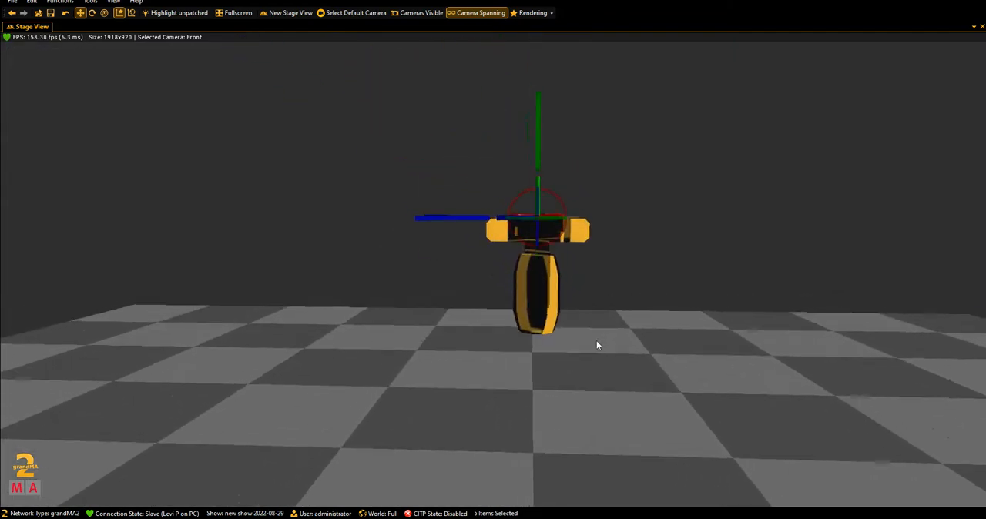
{"action": "left_click_drag", "start_coordinate": [579, 302], "coordinate": [697, 355]}
{"action": "left_click_drag", "start_coordinate": [591, 304], "coordinate": [404, 307]}
{"action": "left_click_drag", "start_coordinate": [675, 346], "coordinate": [270, 313]}
{"action": "right_click", "coordinate": [270, 314]}
{"action": "left_click", "coordinate": [378, 325]}
{"action": "left_click_drag", "start_coordinate": [570, 327], "coordinate": [566, 356]}
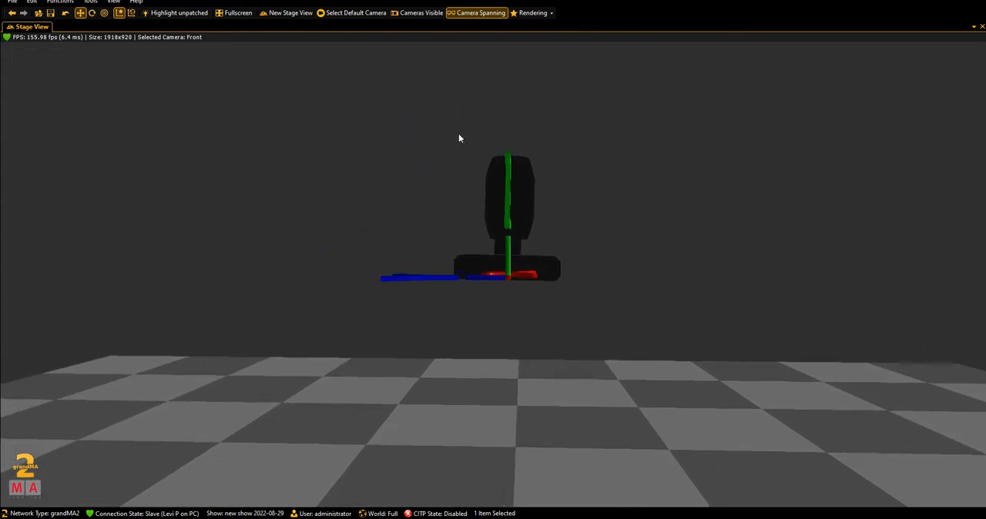
- Select a single Aura from the central stack and move it along the X axis towards stage left of the view
{"action": "left_click_drag", "start_coordinate": [458, 138], "coordinate": [666, 332]}
{"action": "left_click_drag", "start_coordinate": [472, 219], "coordinate": [144, 237]}
{"action": "left_click_drag", "start_coordinate": [224, 300], "coordinate": [224, 328]}
{"action": "right_click", "coordinate": [537, 305]}
{"action": "left_click", "coordinate": [298, 315]}
{"action": "left_click", "coordinate": [297, 314]}
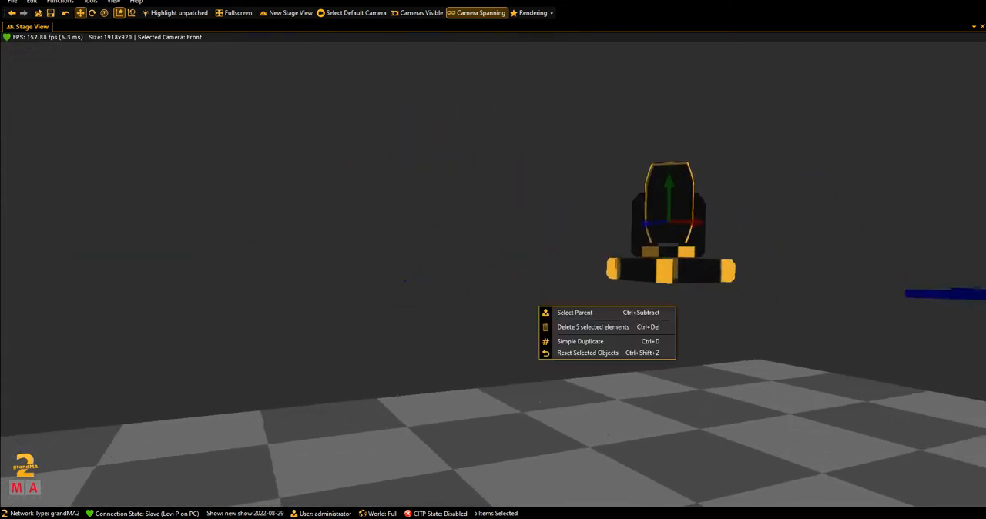
{"action": "left_click_drag", "start_coordinate": [345, 309], "coordinate": [209, 317]}
{"action": "scroll", "coordinate": [534, 329], "scroll_direction": "down", "scroll_amount": 2}
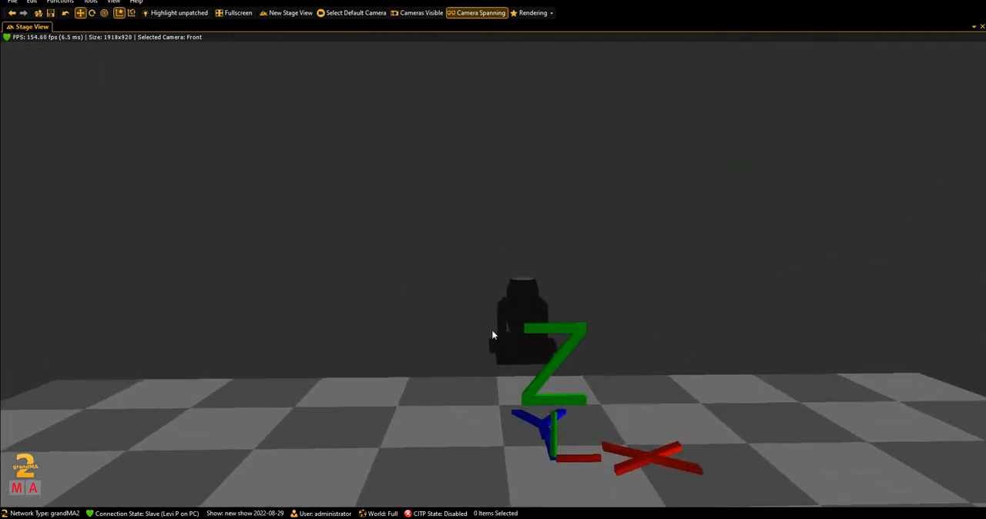
{"action": "left_click", "coordinate": [524, 319]}
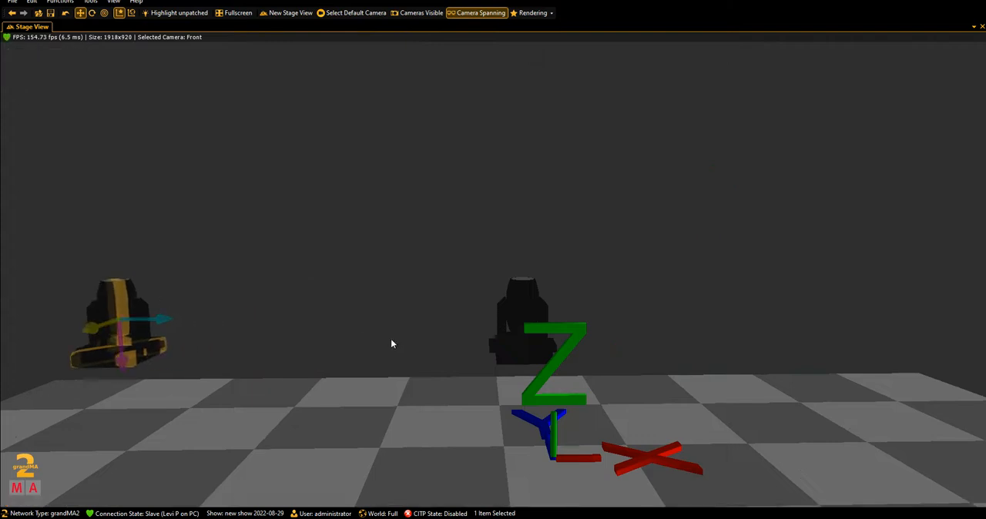
{"action": "scroll", "coordinate": [394, 341], "scroll_direction": "down", "scroll_amount": 3}
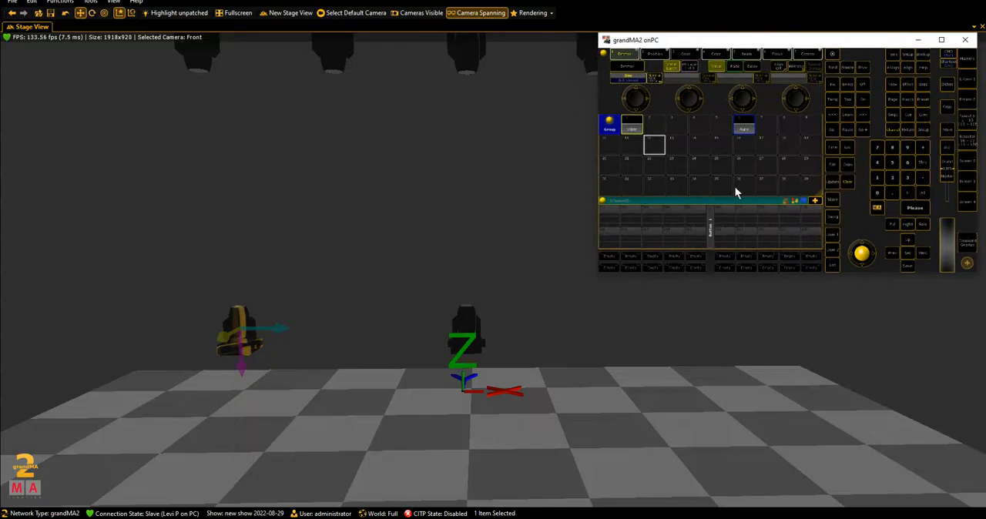
- In grandMA2 onPC, clear the programmer and bring channel 201 to full, moving its Aura to the far left end of the row
{"action": "left_click", "coordinate": [851, 181]}
{"action": "left_click", "coordinate": [891, 178]}
{"action": "left_click", "coordinate": [903, 207]}
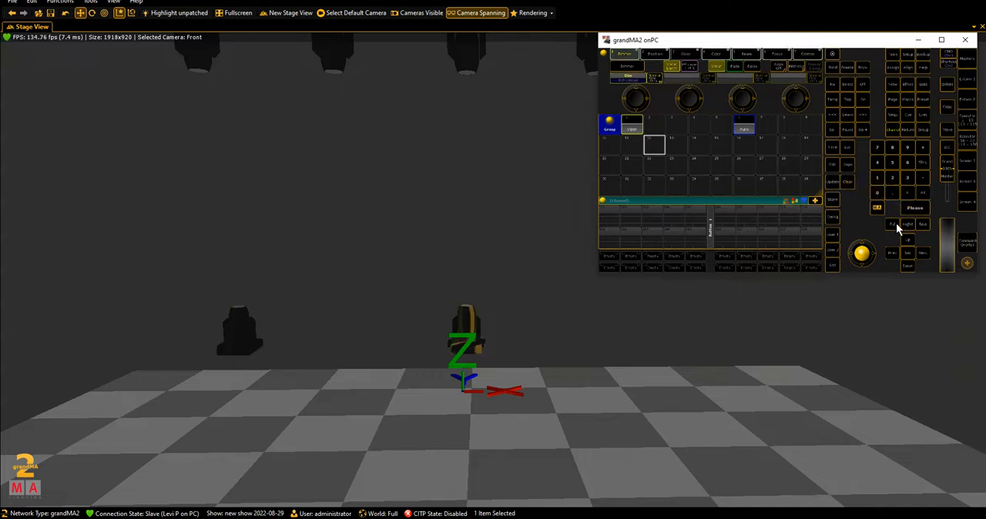
{"action": "left_click", "coordinate": [893, 224]}
{"action": "left_click_drag", "start_coordinate": [493, 329], "coordinate": [148, 302]}
- Bring channel 202 to full and shift its Aura slightly inward from the outermost one
{"action": "left_click", "coordinate": [460, 517]}
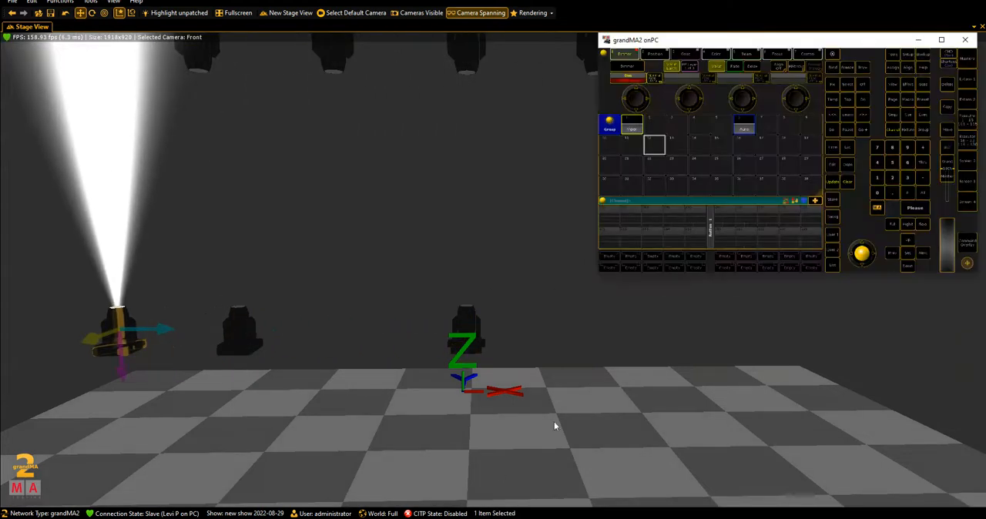
{"action": "left_click", "coordinate": [892, 181]}
{"action": "left_click", "coordinate": [883, 190]}
{"action": "left_click", "coordinate": [903, 207]}
{"action": "left_click", "coordinate": [893, 225]}
{"action": "left_click_drag", "start_coordinate": [296, 334], "coordinate": [315, 332]}
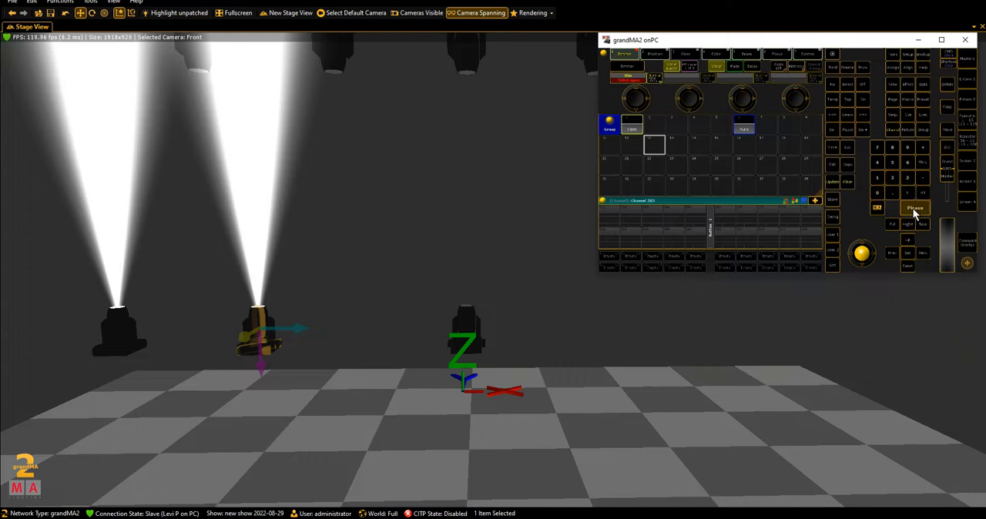
- Select channel 203 at full and move its Aura out of the stack, beside channel 202
{"action": "left_click", "coordinate": [914, 208]}
{"action": "left_click", "coordinate": [483, 343]}
{"action": "left_click_drag", "start_coordinate": [501, 330], "coordinate": [410, 334]}
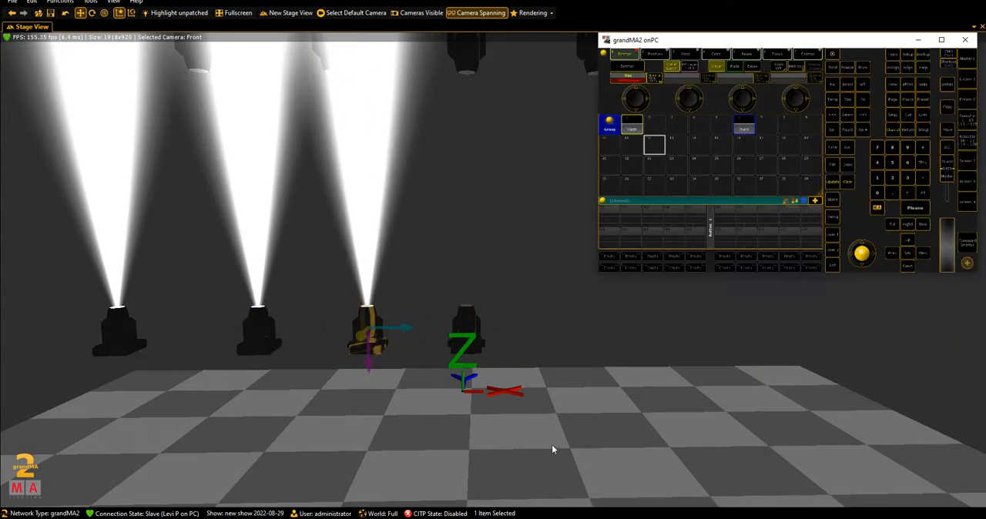
- Bring channel 204 to full and move its Aura between channel 203 and the remaining central Aura
{"action": "left_click", "coordinate": [892, 178]}
{"action": "left_click", "coordinate": [877, 190]}
{"action": "left_click", "coordinate": [877, 163]}
{"action": "left_click", "coordinate": [912, 208]}
{"action": "left_click", "coordinate": [888, 224]}
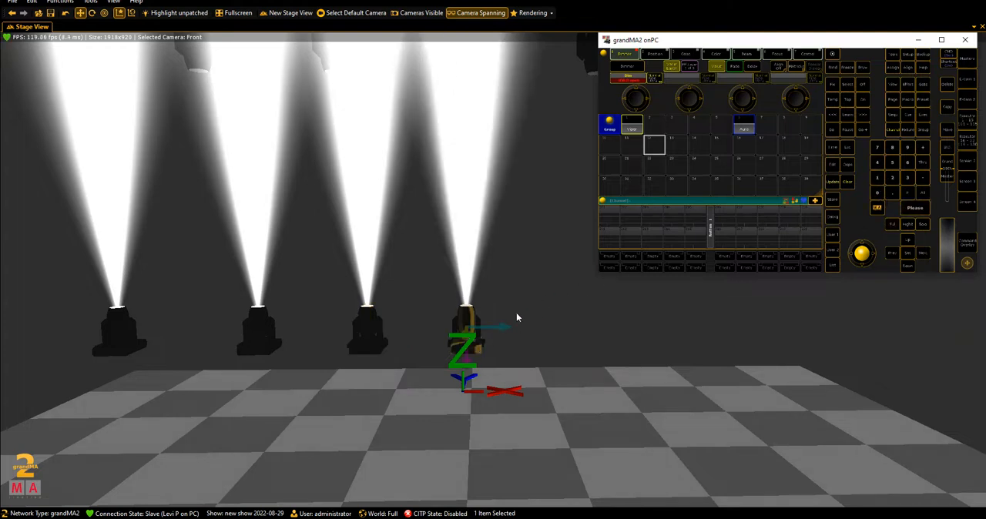
{"action": "left_click", "coordinate": [502, 328]}
- Bring channel 205 to full and move its Aura to the opposite side of the stage centre
{"action": "key", "text": "alt+Tab"}
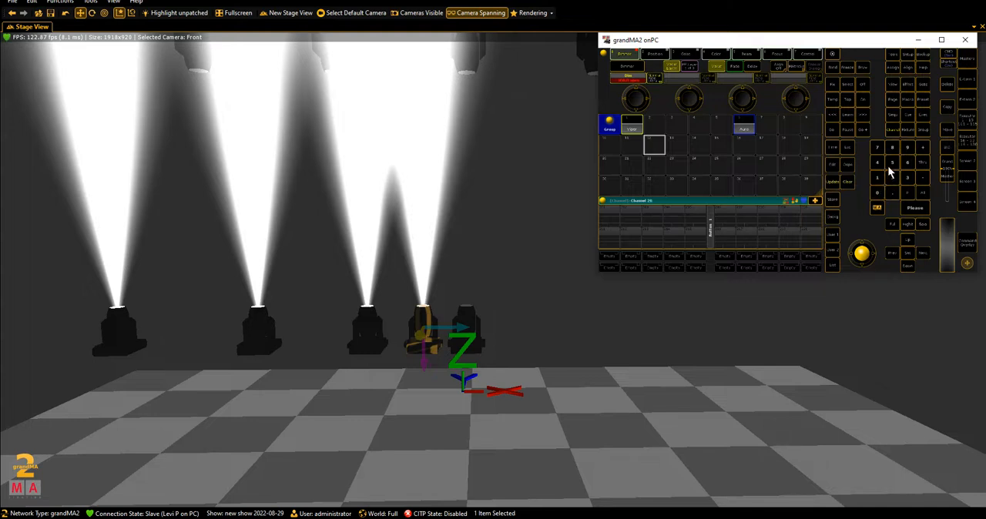
{"action": "left_click", "coordinate": [907, 211]}
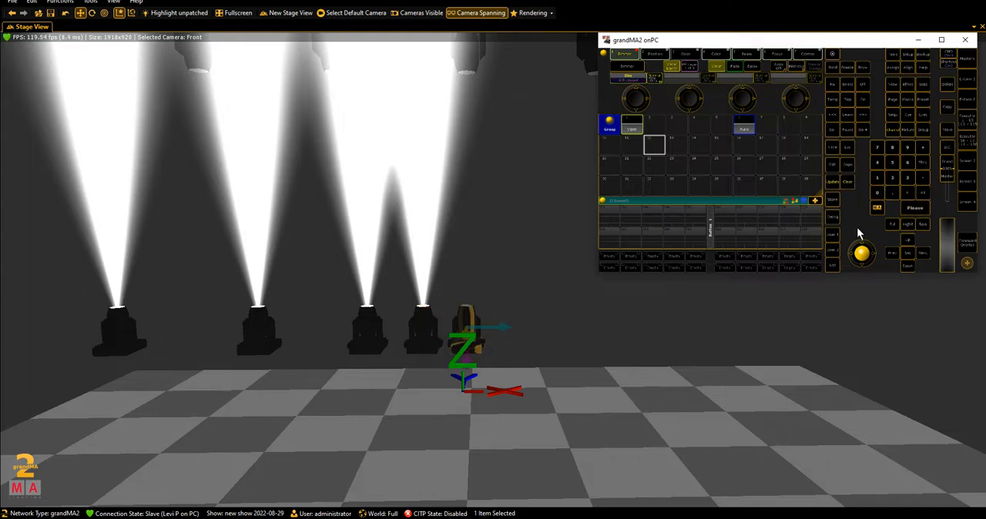
{"action": "left_click", "coordinate": [891, 225]}
{"action": "left_click", "coordinate": [477, 327]}
{"action": "left_click", "coordinate": [570, 305]}
{"action": "left_click_drag", "start_coordinate": [572, 305], "coordinate": [720, 354]}
- Spread the five lit Auras sideways one by one into an evenly spaced row across the stage
{"action": "scroll", "coordinate": [551, 358], "scroll_direction": "down", "scroll_amount": 5}
{"action": "left_click", "coordinate": [457, 359]}
{"action": "left_click_drag", "start_coordinate": [781, 423], "coordinate": [631, 410]}
{"action": "left_click_drag", "start_coordinate": [550, 349], "coordinate": [576, 347]}
{"action": "left_click_drag", "start_coordinate": [568, 385], "coordinate": [498, 392]}
{"action": "left_click", "coordinate": [357, 370]}
{"action": "left_click_drag", "start_coordinate": [389, 359], "coordinate": [520, 395]}
{"action": "left_click", "coordinate": [441, 354]}
{"action": "left_click_drag", "start_coordinate": [481, 352], "coordinate": [530, 353]}
{"action": "left_click_drag", "start_coordinate": [532, 369], "coordinate": [593, 423]}
{"action": "left_click", "coordinate": [465, 370]}
{"action": "left_click", "coordinate": [549, 381]}
{"action": "left_click_drag", "start_coordinate": [549, 382], "coordinate": [493, 433]}
{"action": "left_click", "coordinate": [544, 432]}
{"action": "left_click_drag", "start_coordinate": [565, 428], "coordinate": [382, 440]}
{"action": "scroll", "coordinate": [561, 457], "scroll_direction": "down", "scroll_amount": 3}
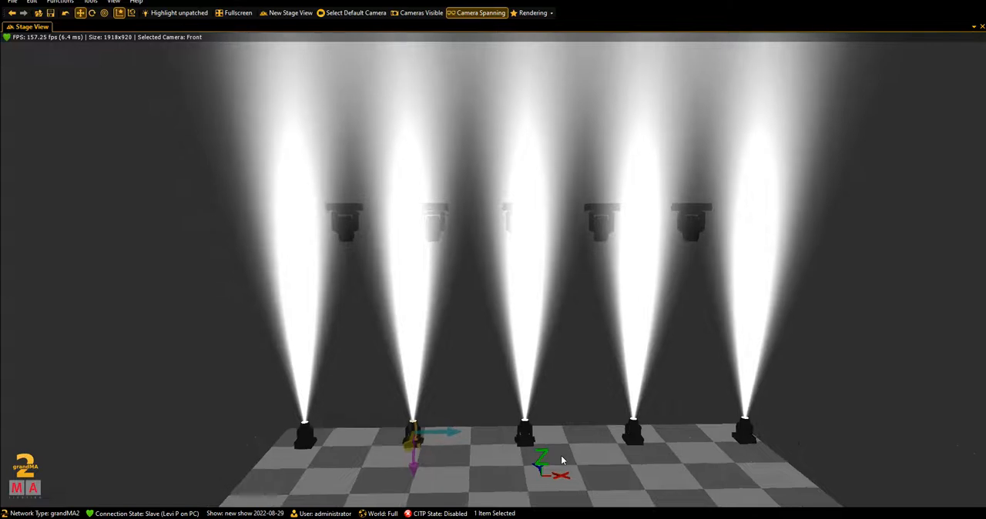
- Select all five Auras together and move the row down onto the floor at the back edge of the stage
{"action": "left_click_drag", "start_coordinate": [562, 458], "coordinate": [551, 337]}
{"action": "left_click_drag", "start_coordinate": [261, 274], "coordinate": [808, 317]}
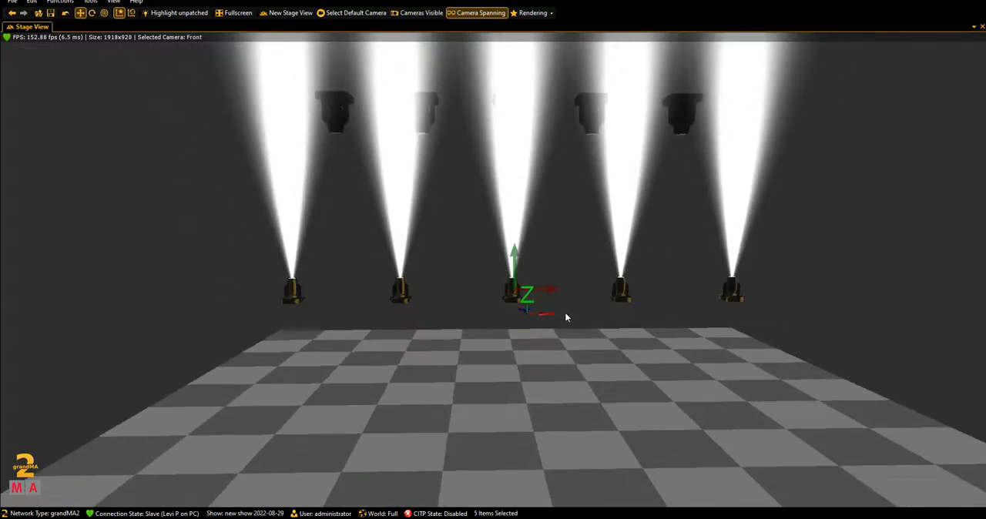
{"action": "left_click_drag", "start_coordinate": [511, 282], "coordinate": [603, 408]}
{"action": "left_click_drag", "start_coordinate": [532, 375], "coordinate": [527, 325]}
- Select the five hanging Vipers together and reposition them above and in front of the Aura row
{"action": "left_click_drag", "start_coordinate": [324, 89], "coordinate": [773, 164]}
{"action": "left_click_drag", "start_coordinate": [523, 118], "coordinate": [549, 145]}
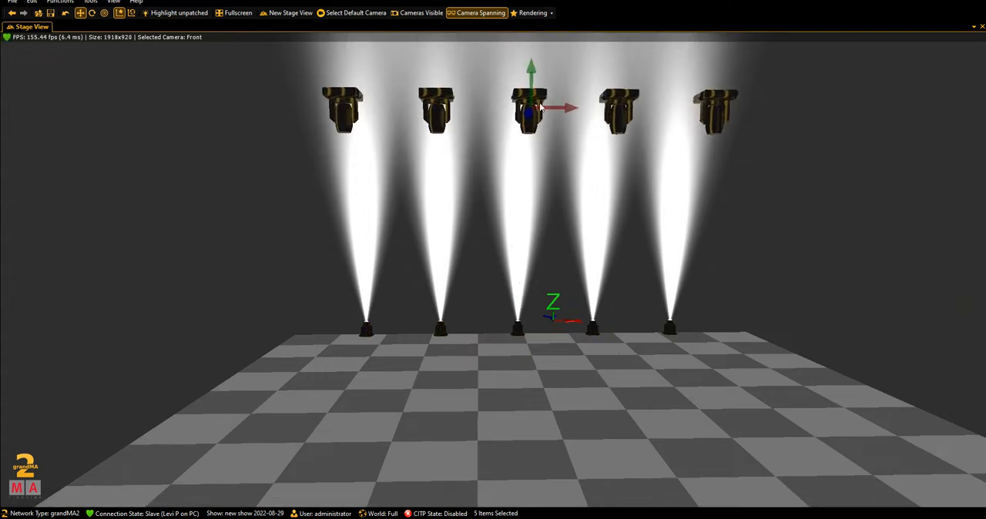
{"action": "mouse_move", "coordinate": [529, 111]}
{"action": "left_mouse_down"}
{"action": "mouse_move", "coordinate": [516, 113]}
{"action": "mouse_move", "coordinate": [531, 104]}
{"action": "left_mouse_up"}
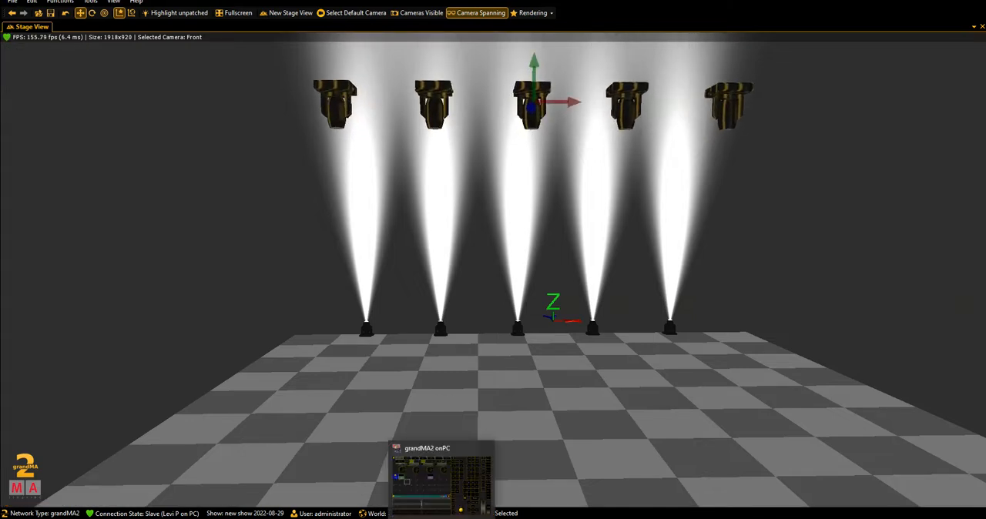
- Switch to grandMA2 onPC, clear the selection, bring the Aura group to full and check the beams on the stage
{"action": "left_click", "coordinate": [441, 518]}
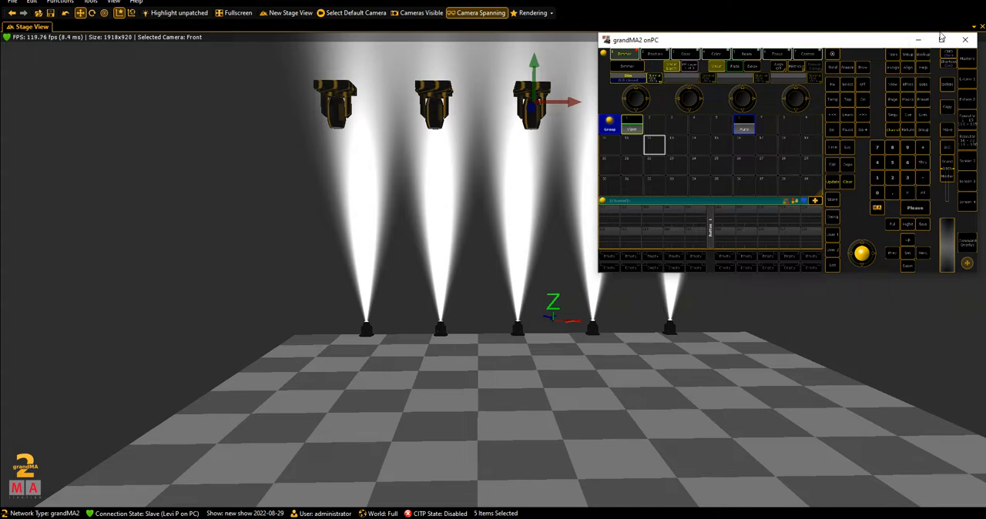
{"action": "left_click", "coordinate": [941, 38]}
{"action": "left_click", "coordinate": [586, 309]}
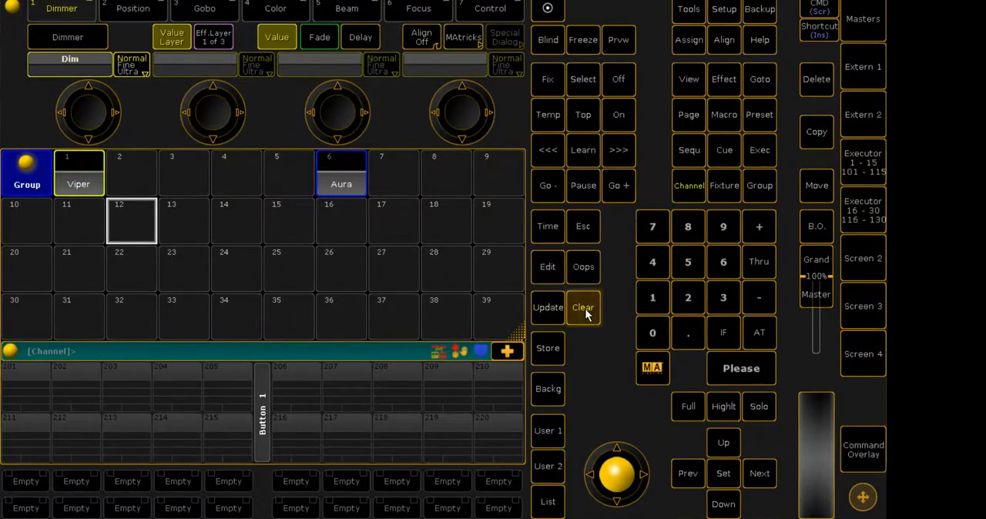
{"action": "left_click", "coordinate": [374, 191]}
{"action": "left_click", "coordinate": [688, 407]}
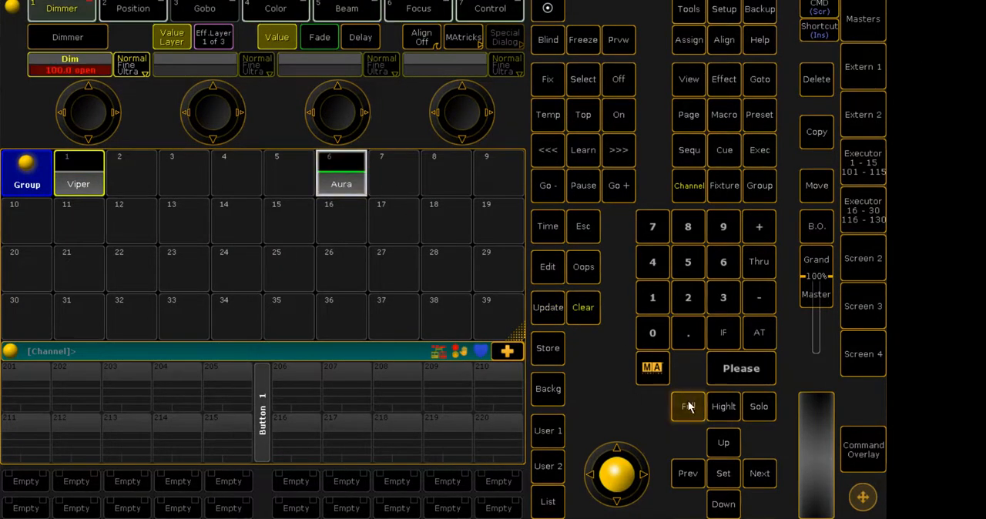
{"action": "left_click", "coordinate": [941, 11]}
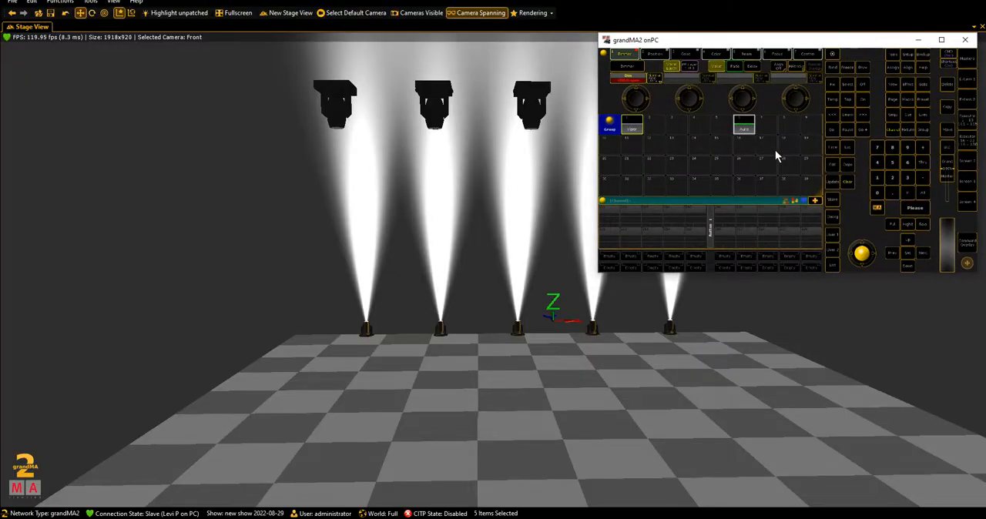
{"action": "left_click", "coordinate": [941, 38]}
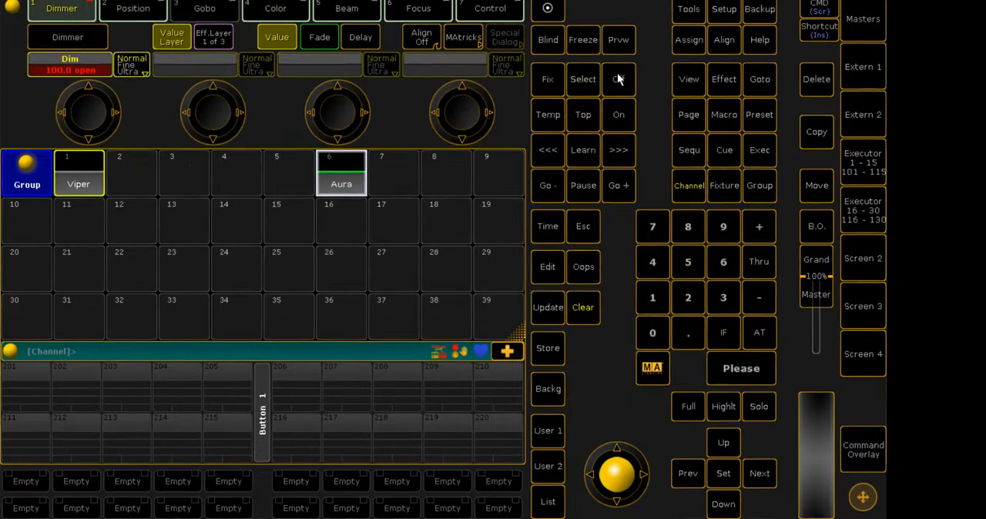
{"action": "left_click", "coordinate": [265, 10]}
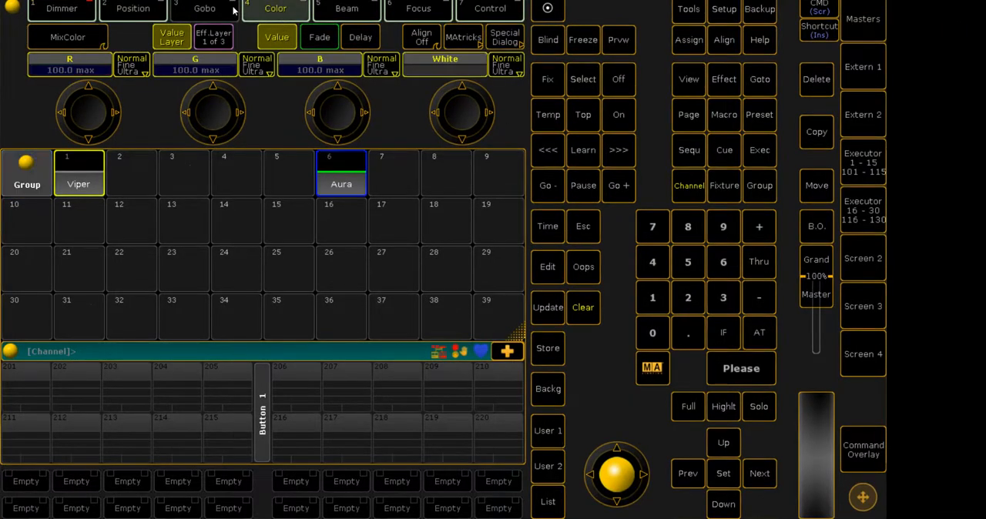
{"action": "left_click", "coordinate": [205, 9]}
{"action": "left_click", "coordinate": [133, 9]}
{"action": "left_click", "coordinate": [81, 9]}
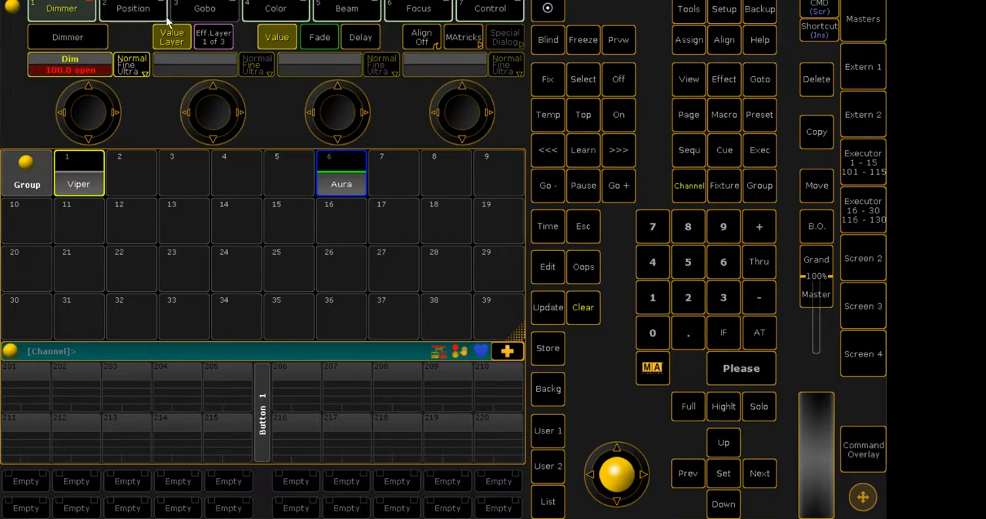
- Resize the Group pool window to four columns by three rows
{"action": "left_click", "coordinate": [519, 342]}
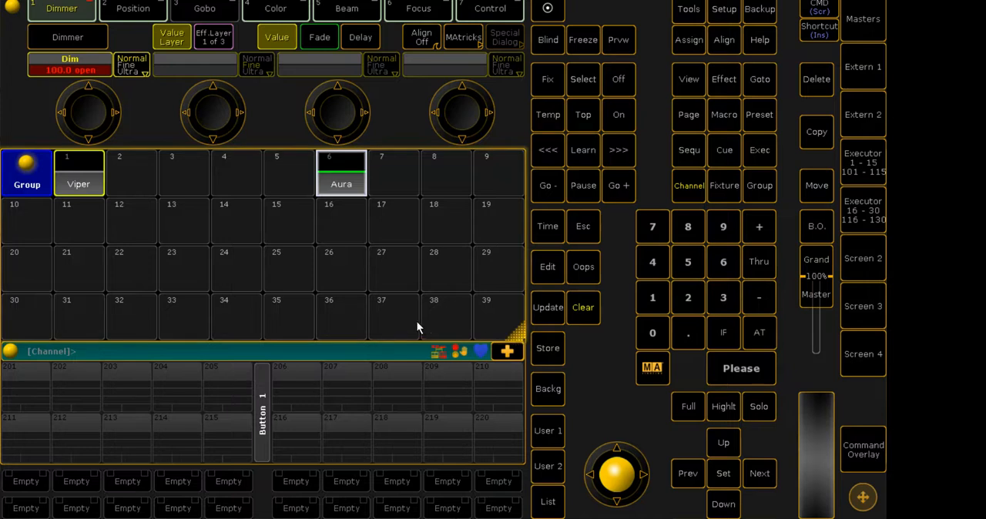
{"action": "left_click", "coordinate": [213, 288]}
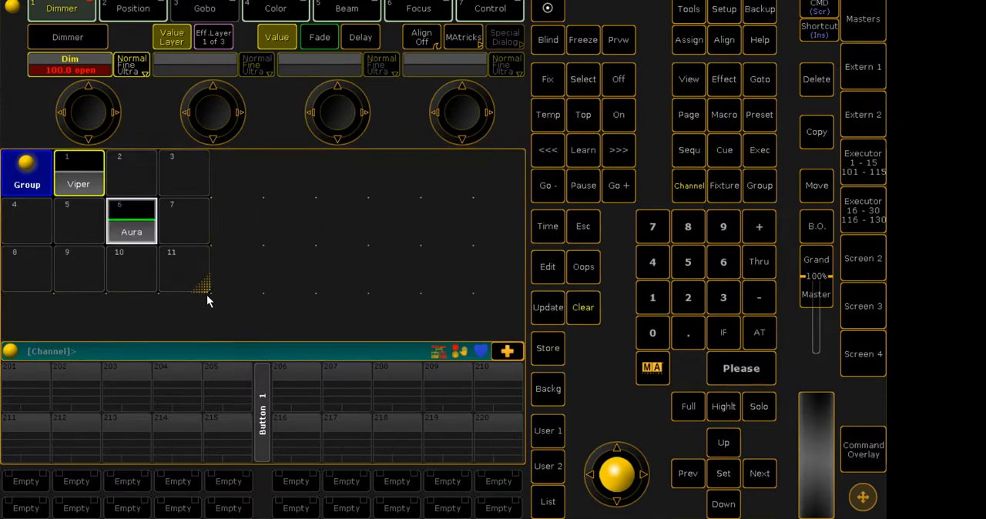
- Extend the Group pool window to four rows
{"action": "left_click", "coordinate": [211, 319]}
{"action": "left_click", "coordinate": [475, 194]}
{"action": "left_click_drag", "start_coordinate": [204, 285], "coordinate": [203, 325]}
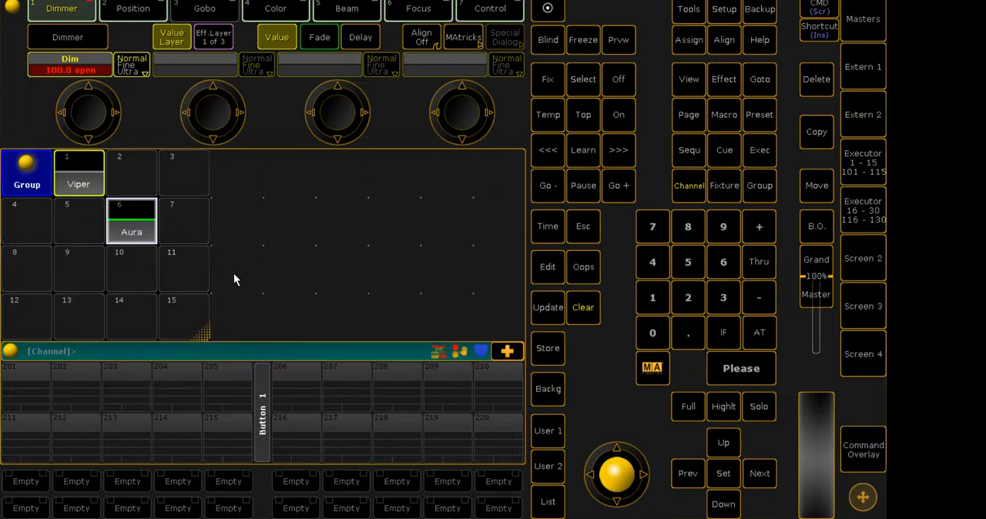
- Add a Color Picker window in the empty area beside the Group pool and color the Auras light blue
{"action": "left_click", "coordinate": [244, 179]}
{"action": "left_click", "coordinate": [376, 222]}
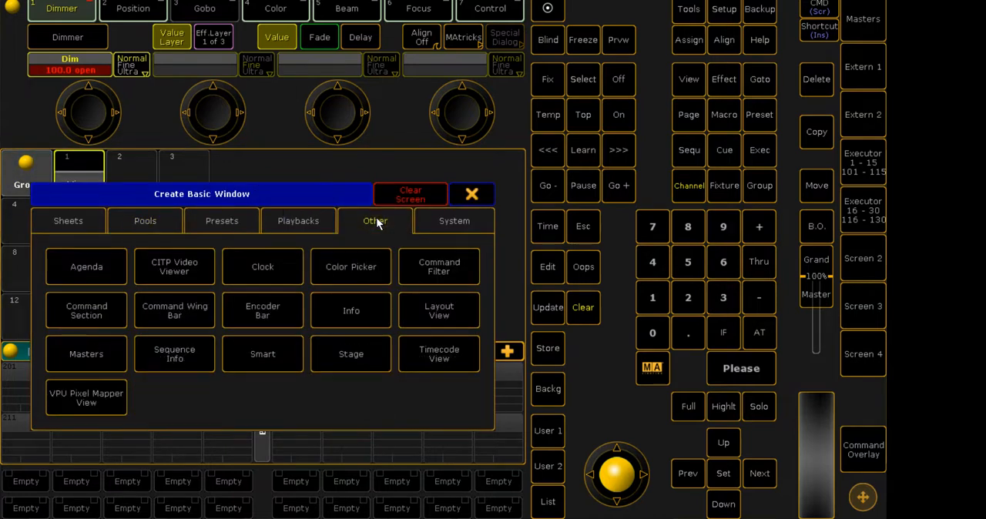
{"action": "left_click", "coordinate": [130, 220]}
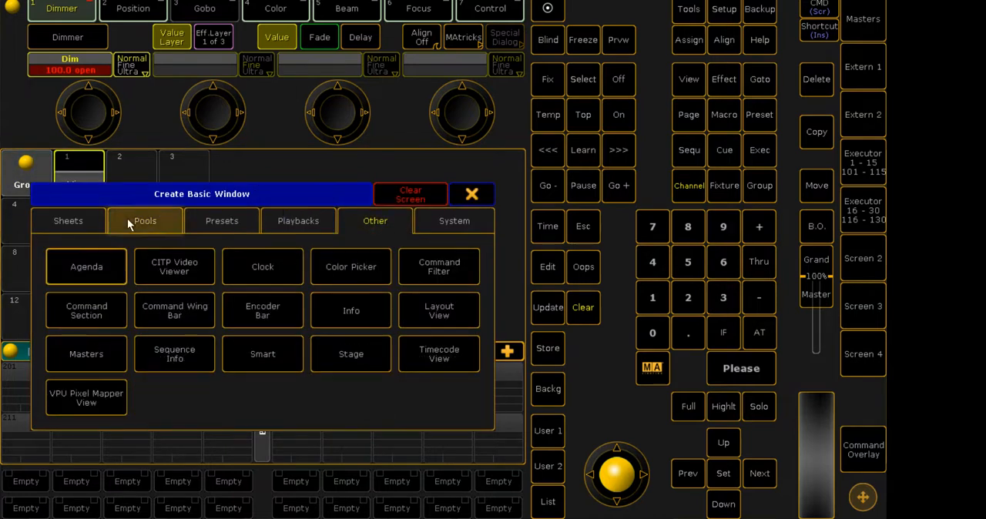
{"action": "left_click", "coordinate": [391, 228]}
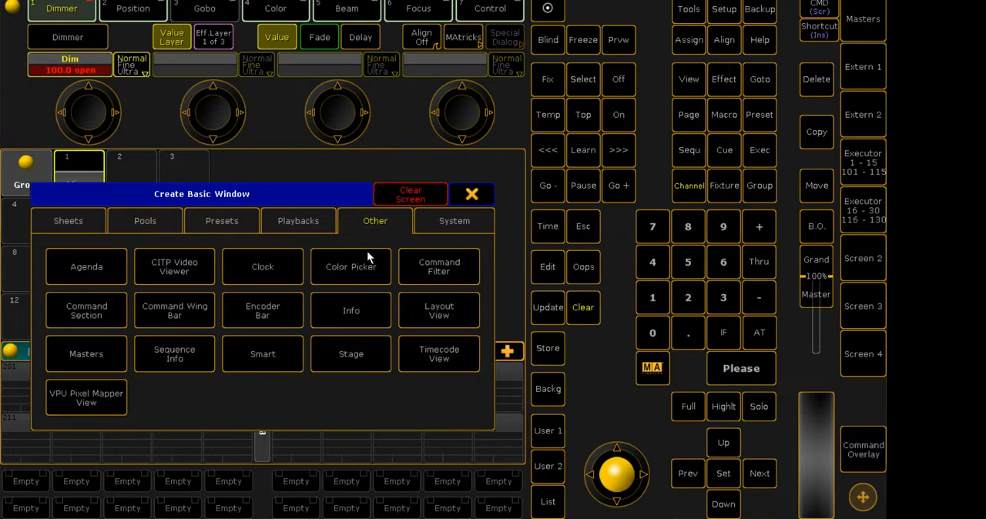
{"action": "left_click", "coordinate": [360, 273]}
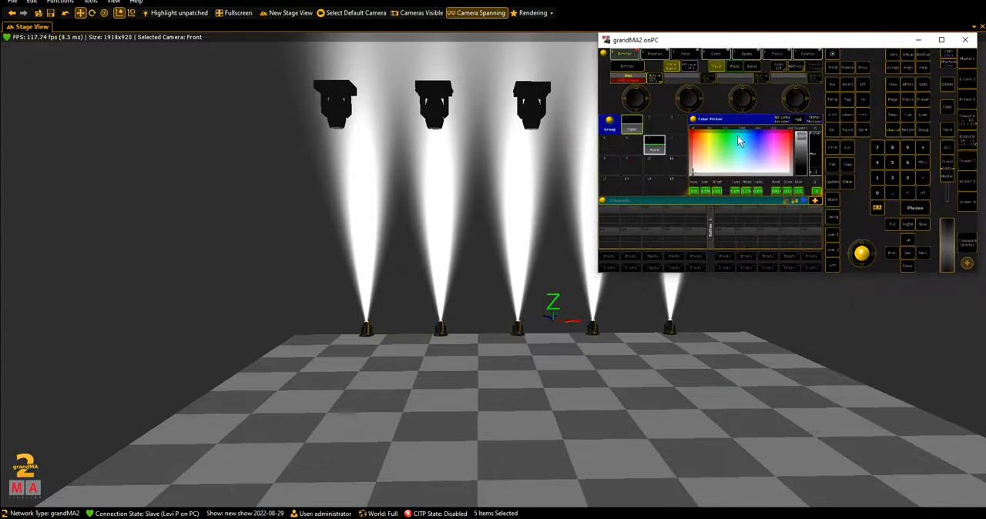
{"action": "left_click", "coordinate": [369, 233]}
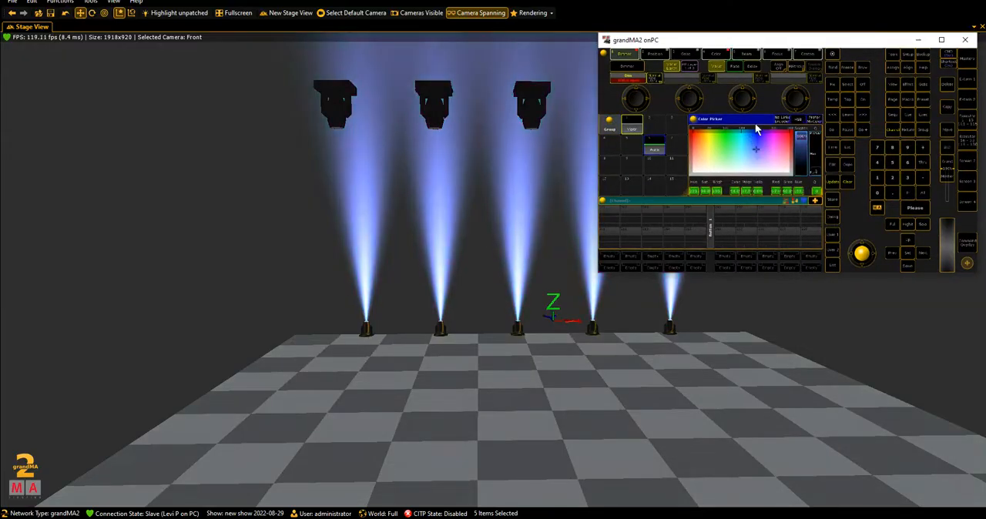
- In the grandMA2 3D rendering settings, lower the ambient color to 0% to darken the stage
{"action": "left_click", "coordinate": [543, 16]}
{"action": "left_click", "coordinate": [543, 16]}
{"action": "left_click_drag", "start_coordinate": [624, 188], "coordinate": [586, 185]}
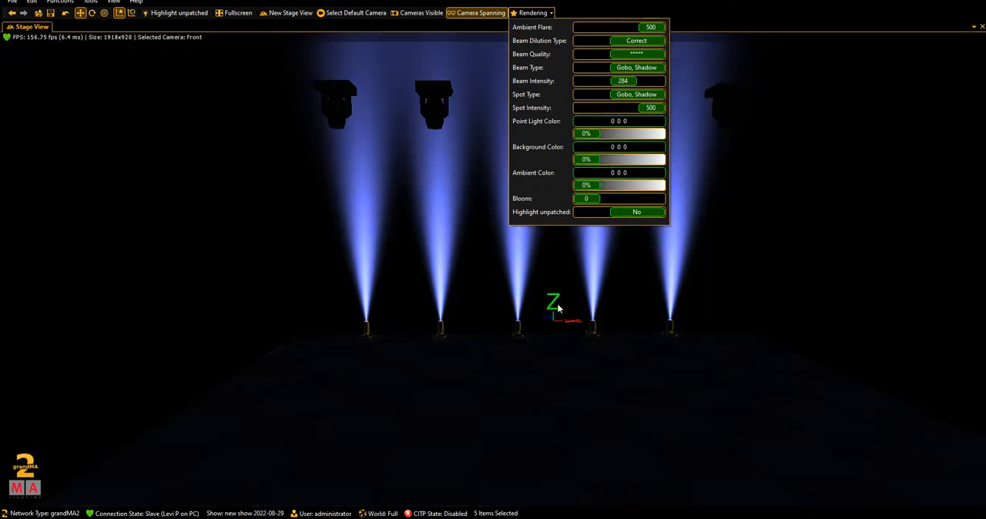
{"action": "left_click", "coordinate": [546, 14]}
{"action": "left_click_drag", "start_coordinate": [545, 126], "coordinate": [488, 144]}
{"action": "scroll", "coordinate": [467, 126], "scroll_direction": "down", "scroll_amount": 1}
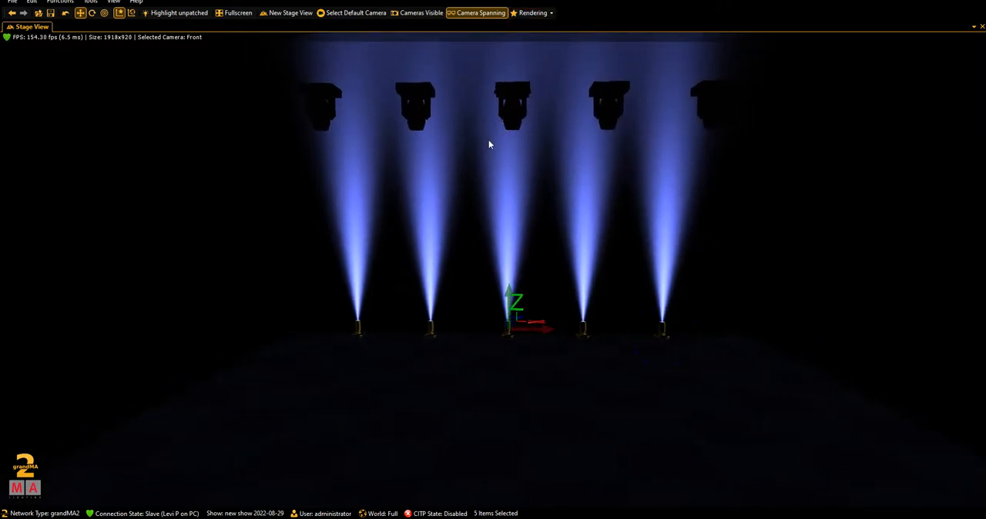
- Switch back to grandMA2 onPC and change the Auras' color to fully saturated red
{"action": "left_click", "coordinate": [449, 518]}
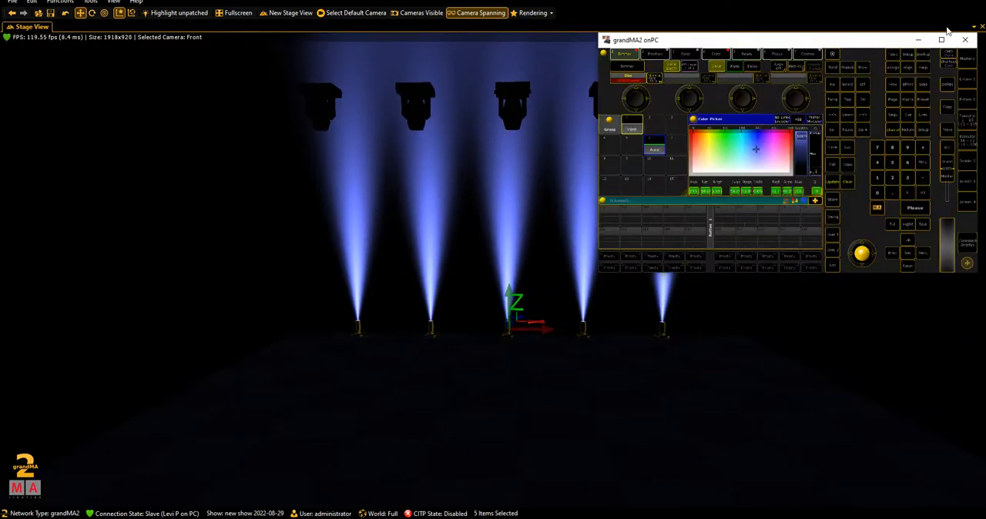
{"action": "left_click_drag", "start_coordinate": [751, 144], "coordinate": [826, 97]}
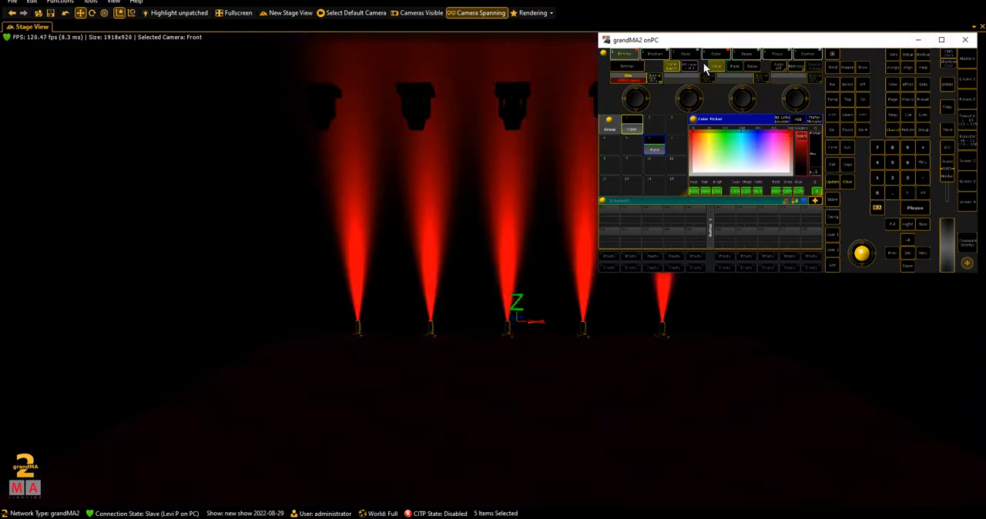
- Bring up the Position attributes and tilt the red Aura beams back and forth while watching the stage
{"action": "left_click", "coordinate": [941, 40]}
{"action": "left_click", "coordinate": [143, 10]}
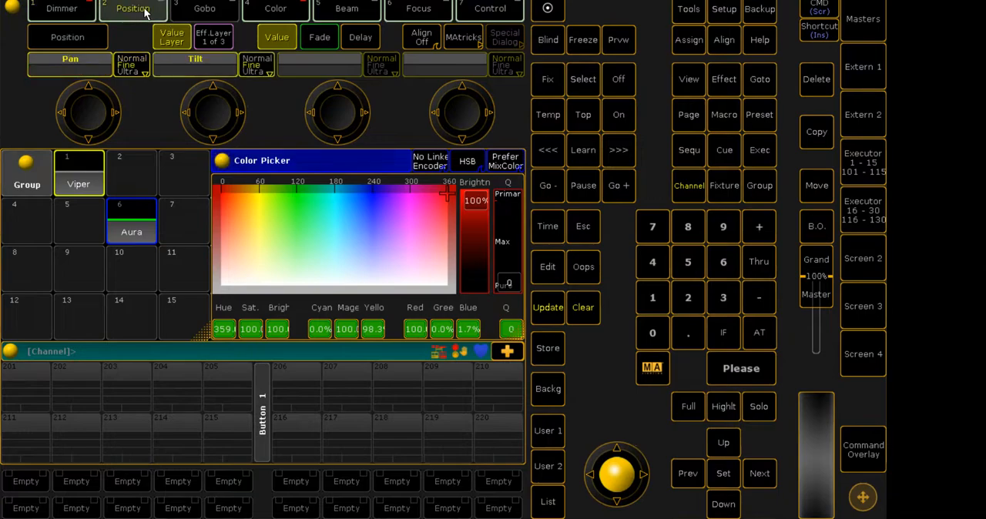
{"action": "left_click", "coordinate": [951, 0]}
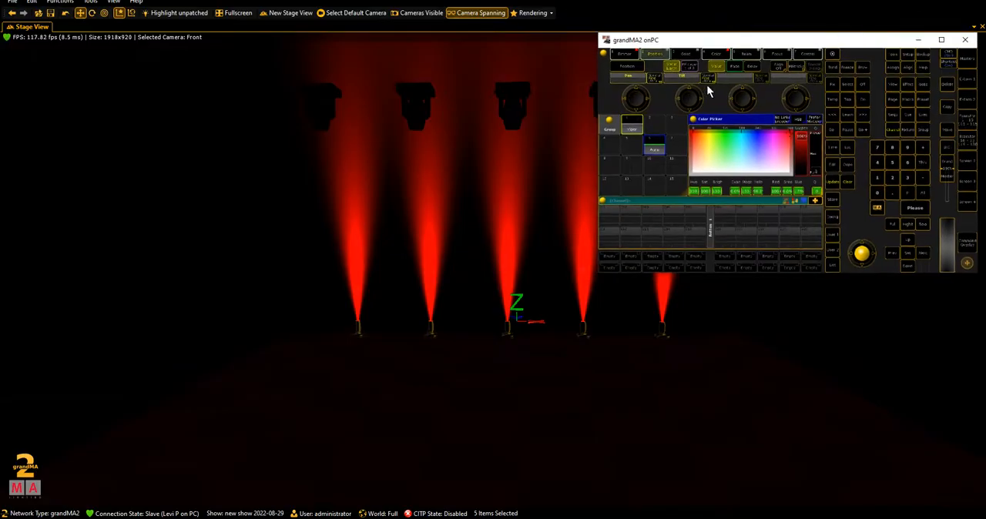
{"action": "scroll", "coordinate": [691, 97], "scroll_direction": "down", "scroll_amount": 15}
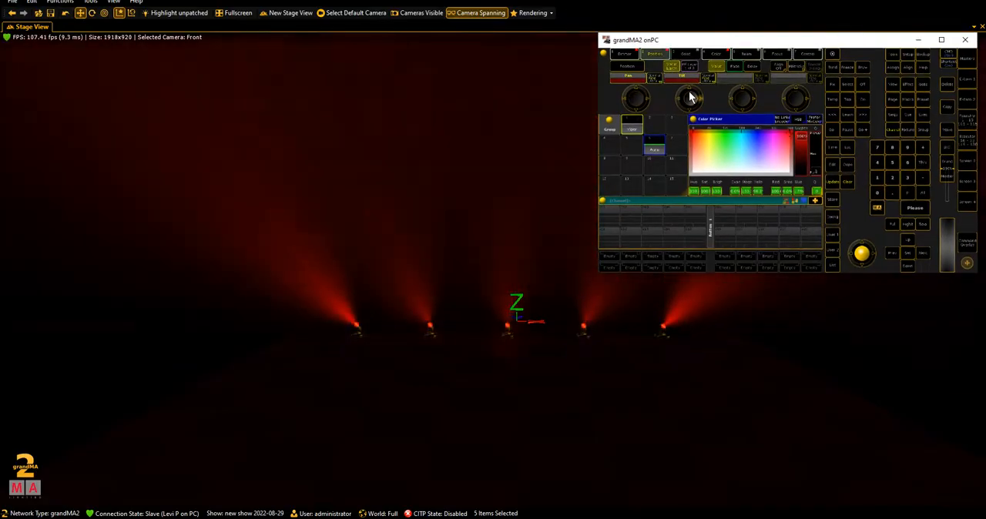
{"action": "scroll", "coordinate": [691, 97], "scroll_direction": "up", "scroll_amount": 15}
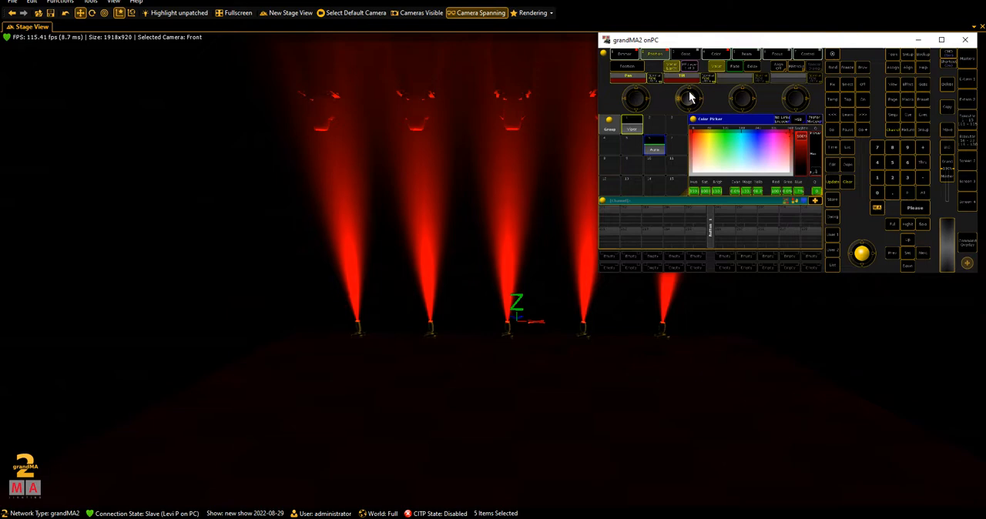
{"action": "scroll", "coordinate": [691, 97], "scroll_direction": "down", "scroll_amount": 4}
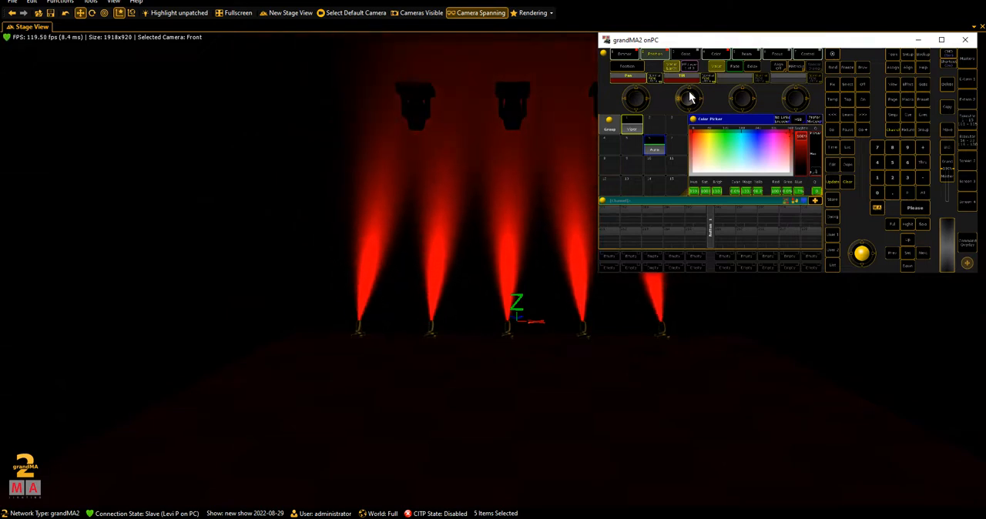
{"action": "scroll", "coordinate": [690, 97], "scroll_direction": "up", "scroll_amount": 5}
{"action": "scroll", "coordinate": [691, 97], "scroll_direction": "down", "scroll_amount": 5}
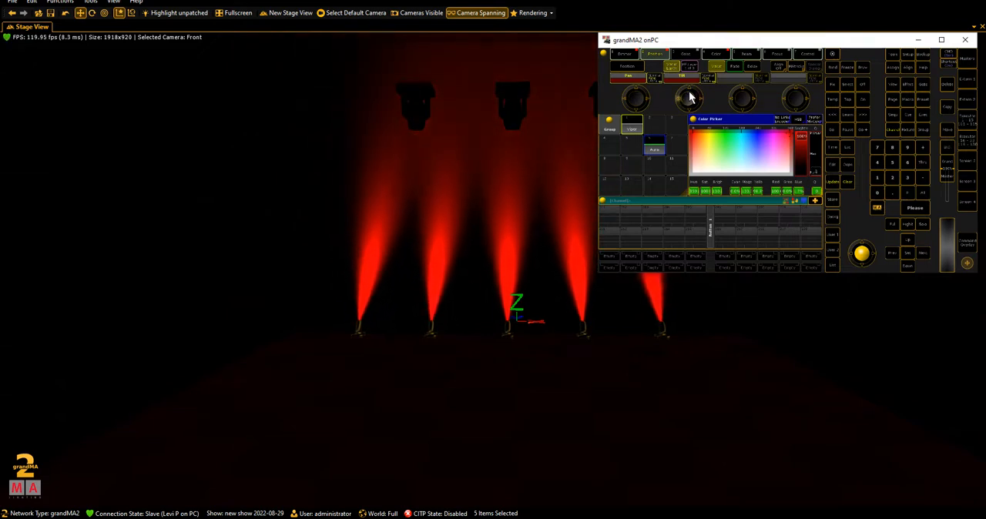
{"action": "scroll", "coordinate": [691, 97], "scroll_direction": "down", "scroll_amount": 12}
{"action": "scroll", "coordinate": [691, 97], "scroll_direction": "up", "scroll_amount": 12}
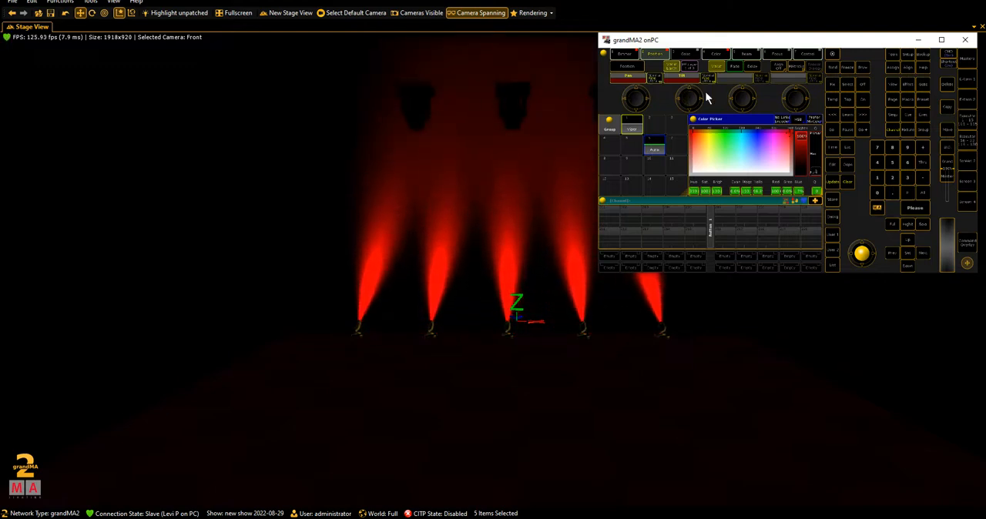
{"action": "scroll", "coordinate": [688, 103], "scroll_direction": "up", "scroll_amount": 6}
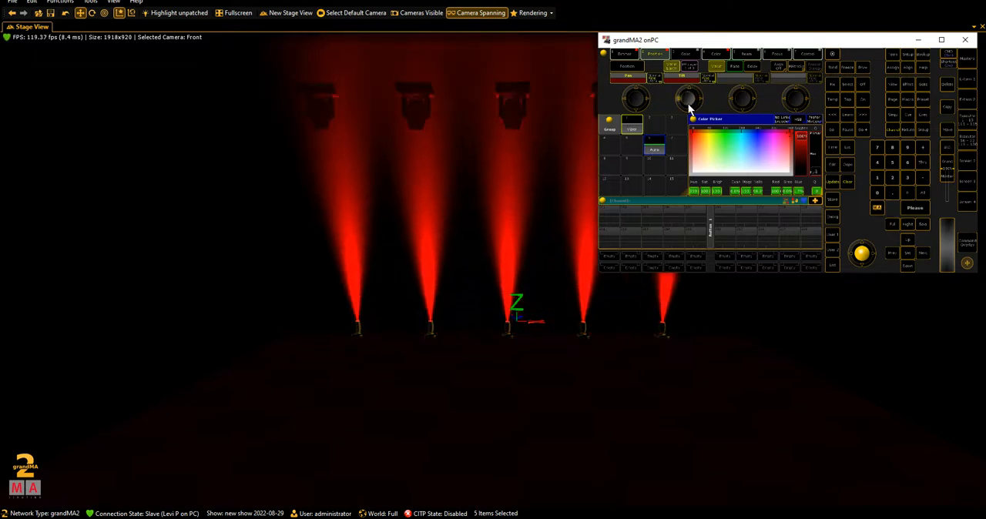
{"action": "scroll", "coordinate": [688, 99], "scroll_direction": "up", "scroll_amount": 6}
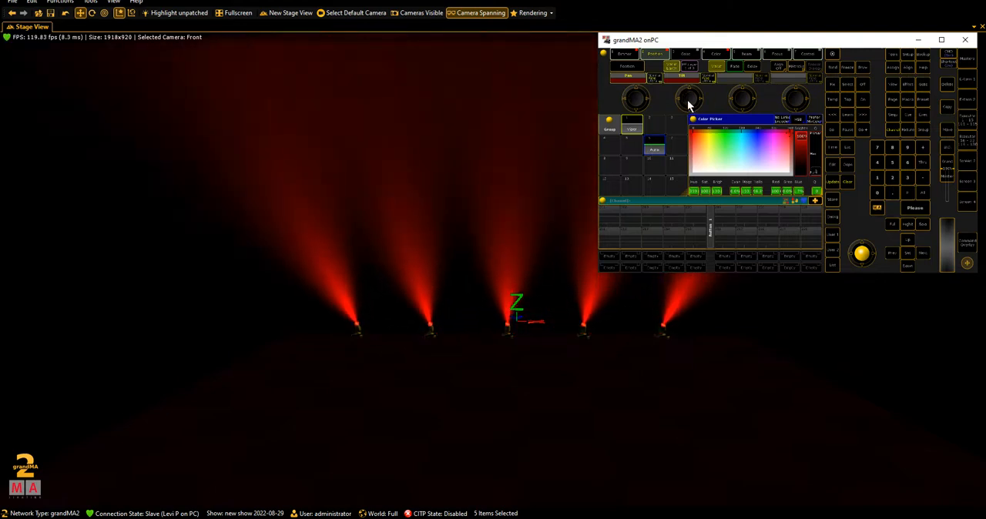
{"action": "left_click", "coordinate": [941, 40]}
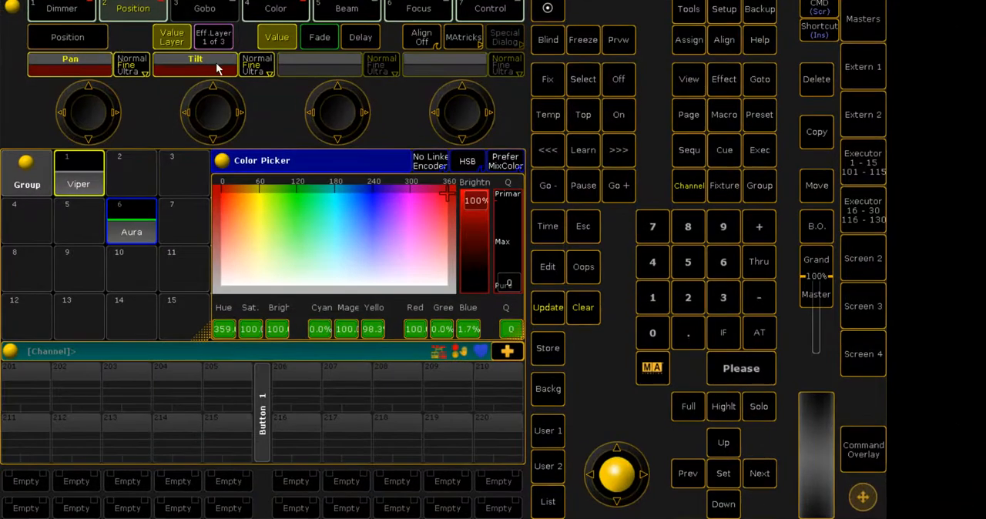
{"action": "left_click", "coordinate": [188, 63]}
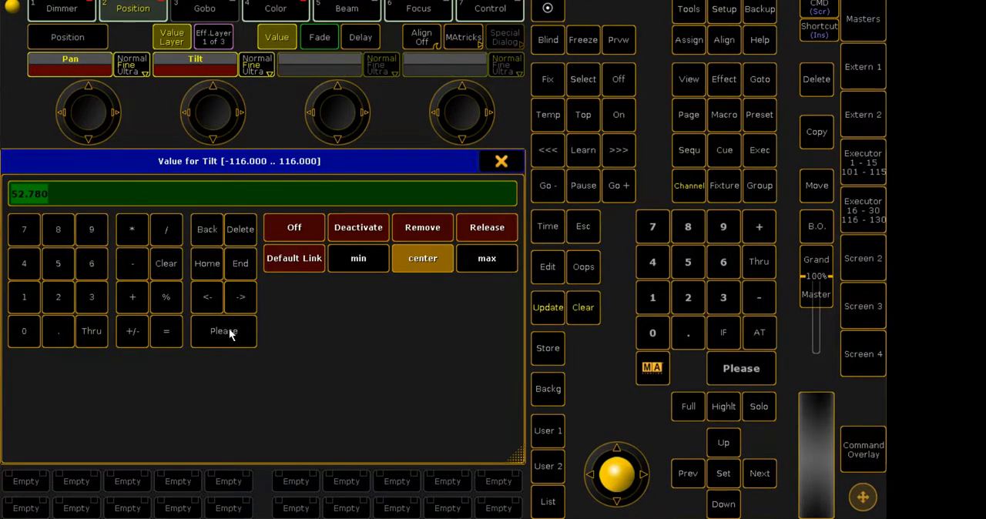
{"action": "left_click", "coordinate": [502, 161]}
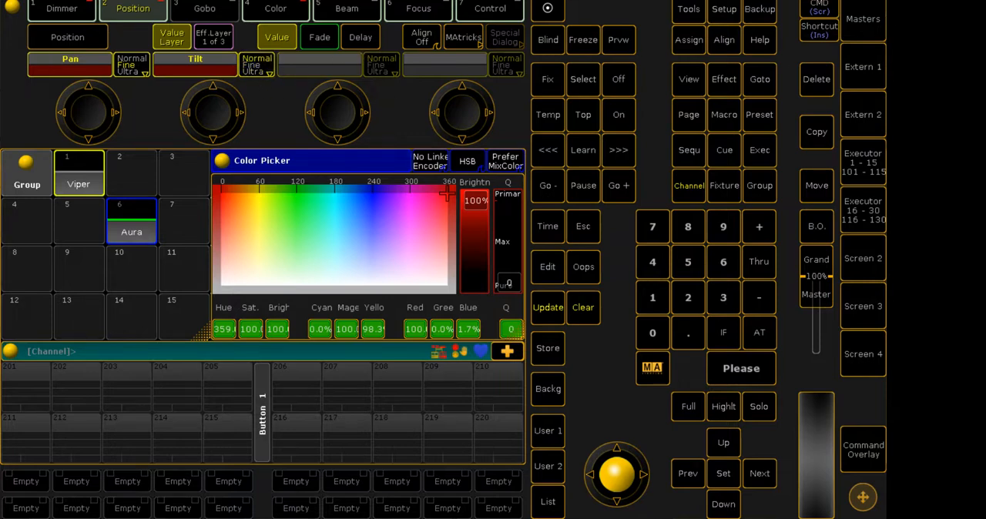
- Sweep the Auras' tilt between the back of the stage and the front floor, leaving the beams leaning forward
{"action": "left_click", "coordinate": [950, 1]}
{"action": "scroll", "coordinate": [695, 94], "scroll_direction": "up", "scroll_amount": 5}
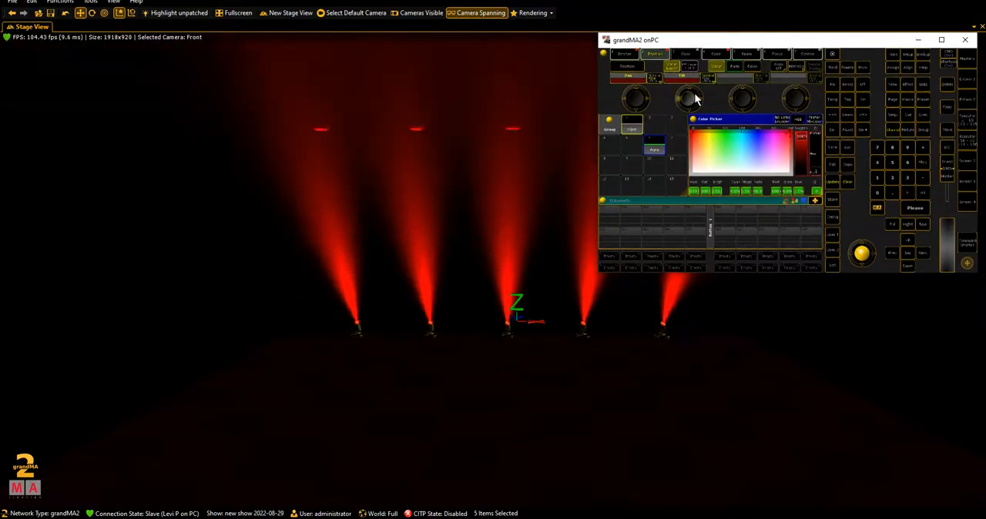
{"action": "scroll", "coordinate": [694, 93], "scroll_direction": "up", "scroll_amount": 5}
{"action": "scroll", "coordinate": [694, 94], "scroll_direction": "down", "scroll_amount": 10}
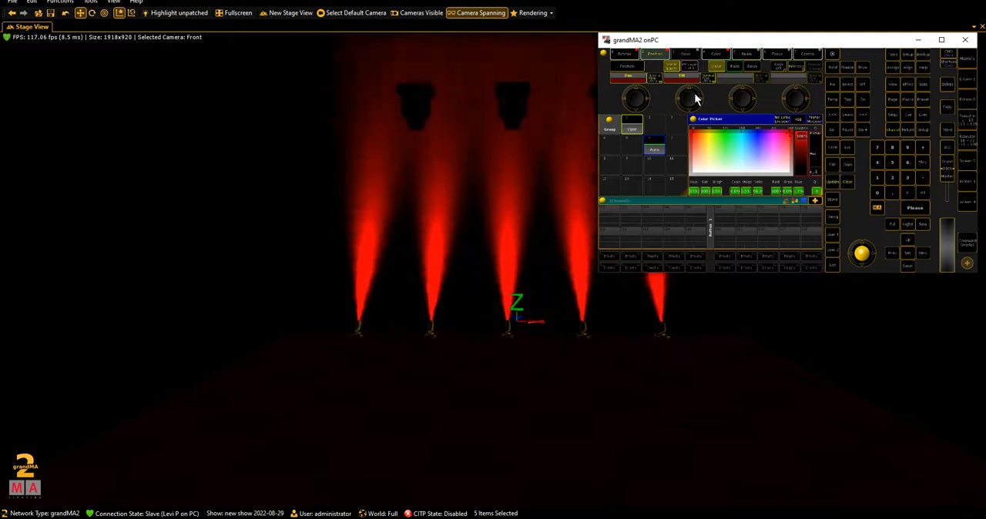
{"action": "scroll", "coordinate": [693, 96], "scroll_direction": "up", "scroll_amount": 5}
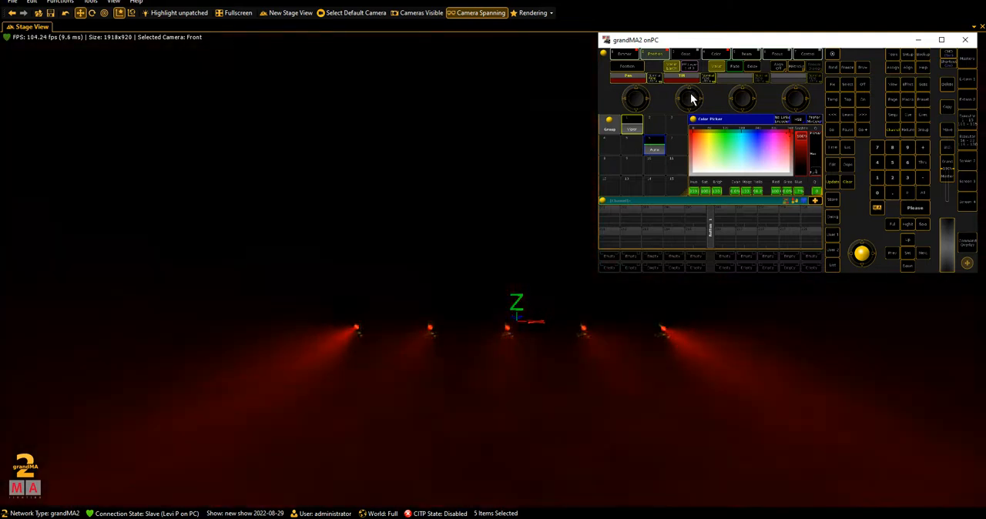
{"action": "scroll", "coordinate": [697, 97], "scroll_direction": "down", "scroll_amount": 5}
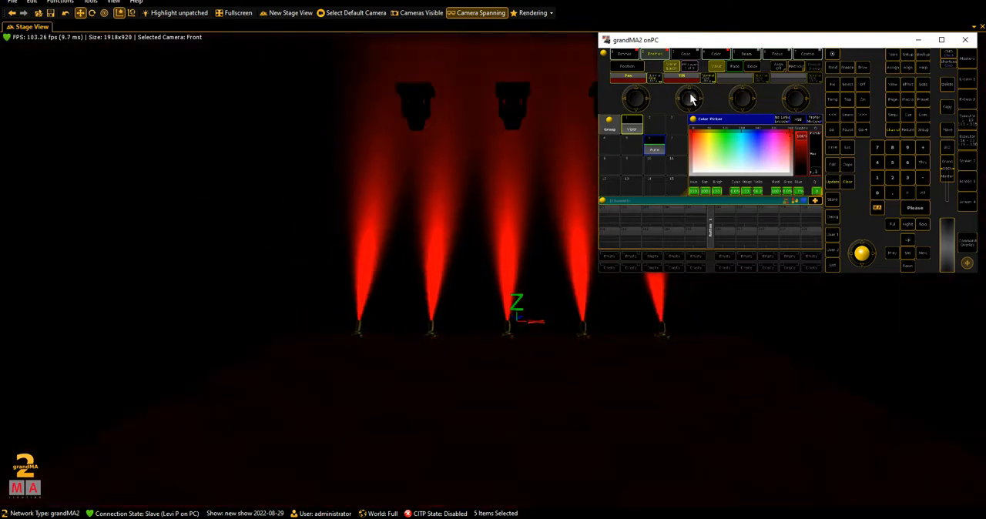
{"action": "scroll", "coordinate": [701, 98], "scroll_direction": "up", "scroll_amount": 5}
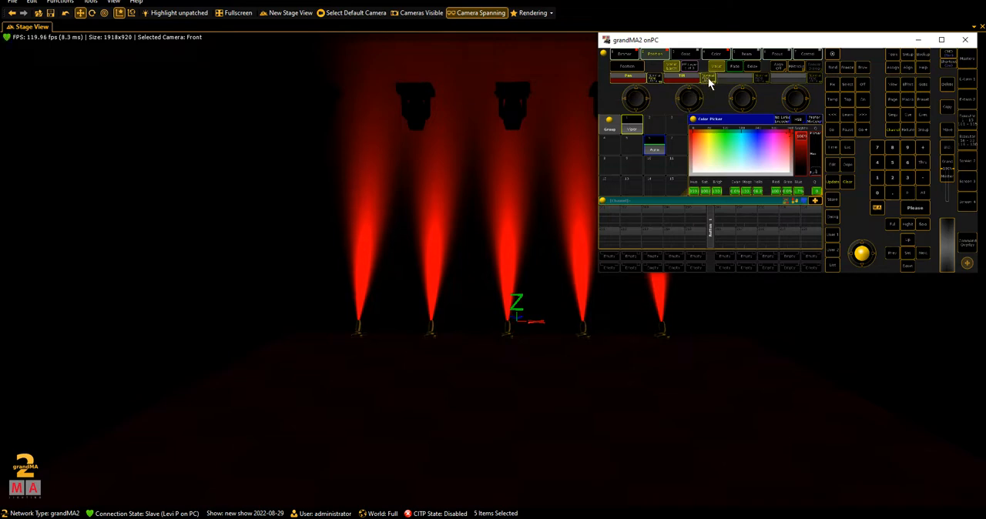
{"action": "scroll", "coordinate": [675, 103], "scroll_direction": "up", "scroll_amount": 3}
{"action": "scroll", "coordinate": [676, 103], "scroll_direction": "down", "scroll_amount": 4}
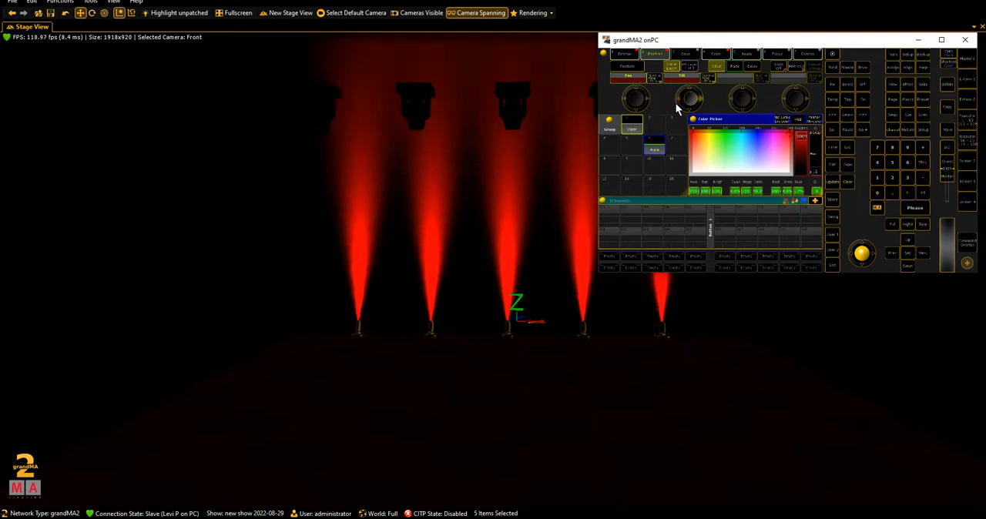
{"action": "scroll", "coordinate": [676, 104], "scroll_direction": "down", "scroll_amount": 3}
{"action": "scroll", "coordinate": [675, 100], "scroll_direction": "down", "scroll_amount": 3}
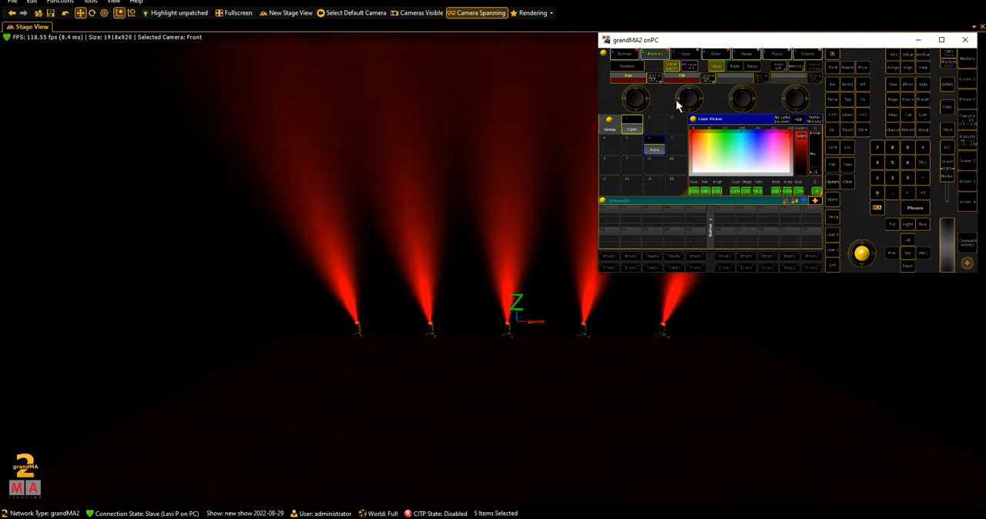
{"action": "scroll", "coordinate": [675, 99], "scroll_direction": "down", "scroll_amount": 3}
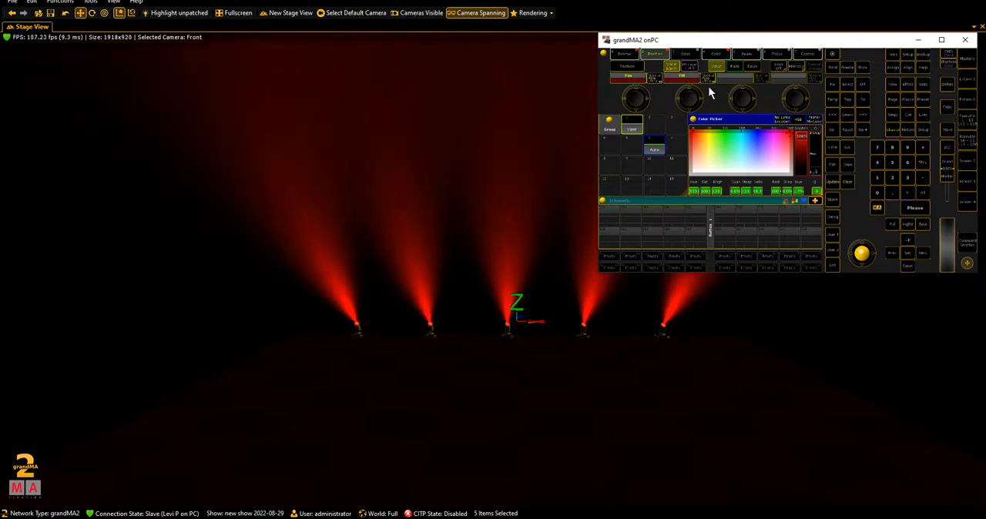
- Shrink the Group pool window to two rows and add an Effects pool in the space below it
{"action": "left_click", "coordinate": [942, 41]}
{"action": "left_click_drag", "start_coordinate": [207, 331], "coordinate": [208, 245]}
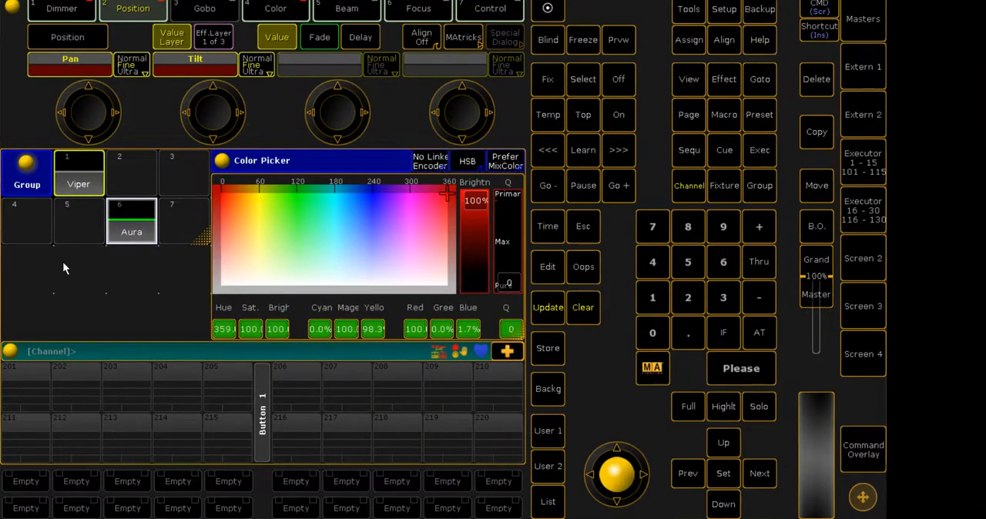
{"action": "left_click", "coordinate": [18, 269]}
{"action": "left_click", "coordinate": [142, 223]}
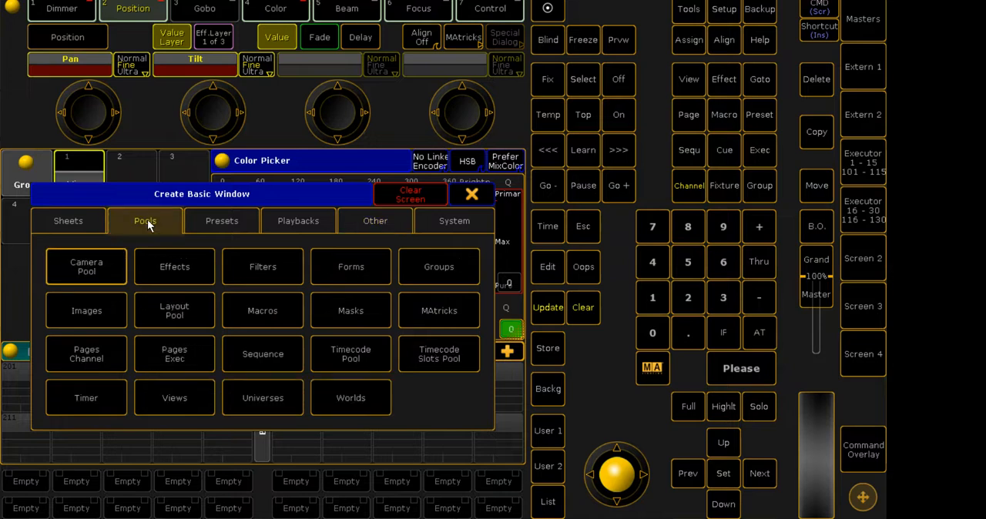
{"action": "left_click", "coordinate": [168, 265]}
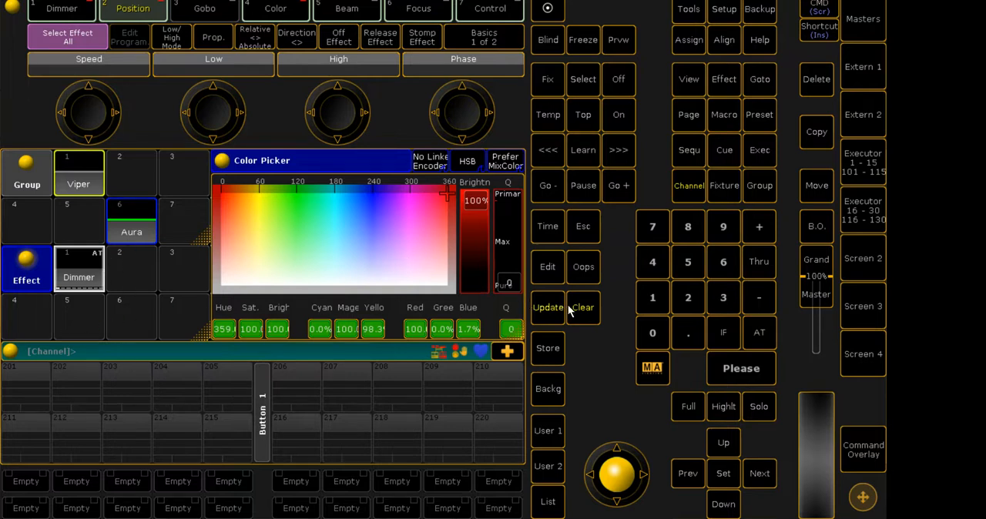
- Clear the programmer and delete the Dimmer effect from slot 1 of the Effect pool
{"action": "left_click", "coordinate": [589, 315]}
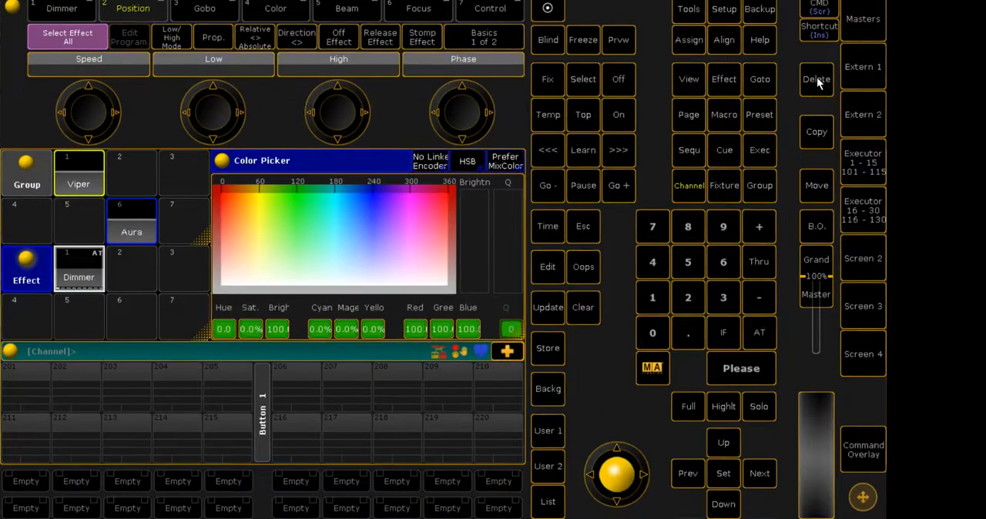
{"action": "left_click", "coordinate": [817, 80]}
{"action": "left_click", "coordinate": [65, 285]}
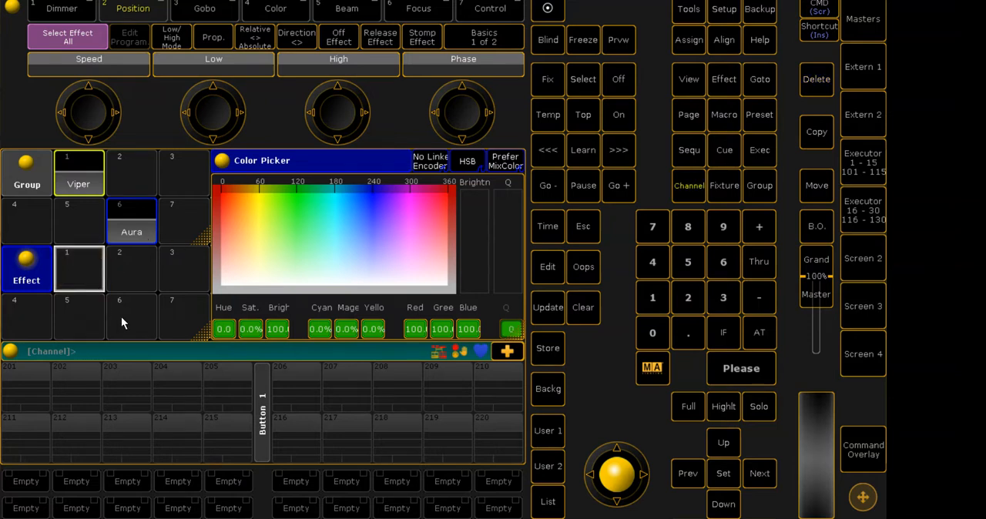
- Open the empty slot 1 of the Effect pool for editing and add an effect line with the Dimmer attribute
{"action": "left_click", "coordinate": [74, 273]}
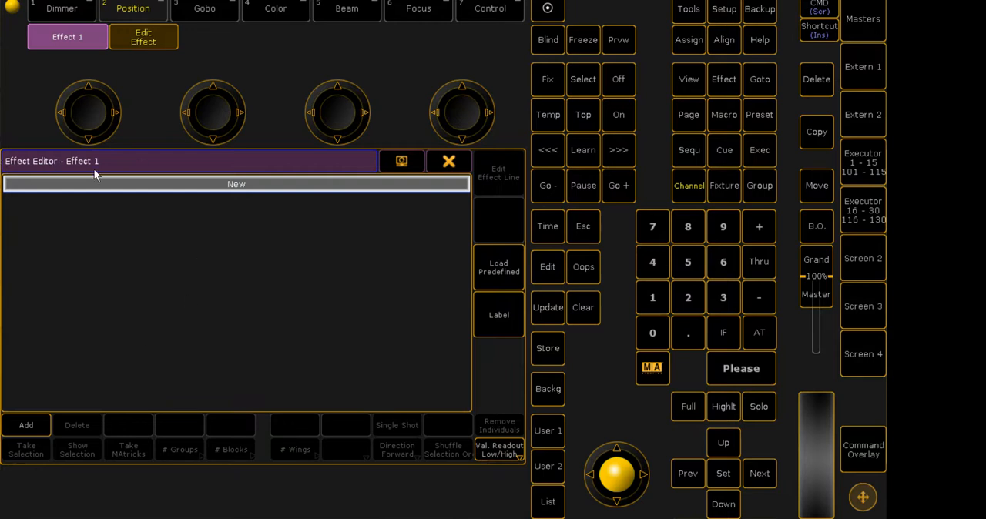
{"action": "left_click", "coordinate": [233, 188]}
{"action": "left_click", "coordinate": [498, 162]}
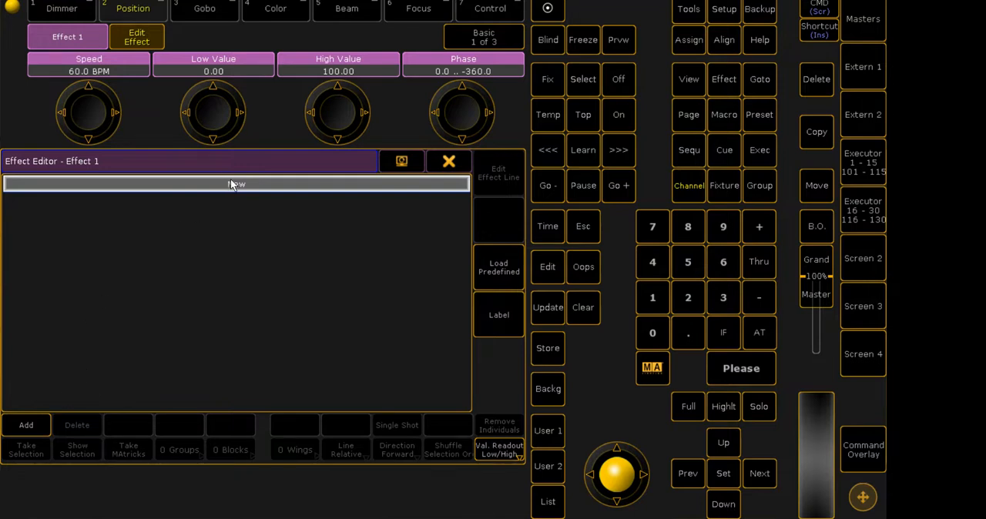
{"action": "left_click", "coordinate": [26, 425]}
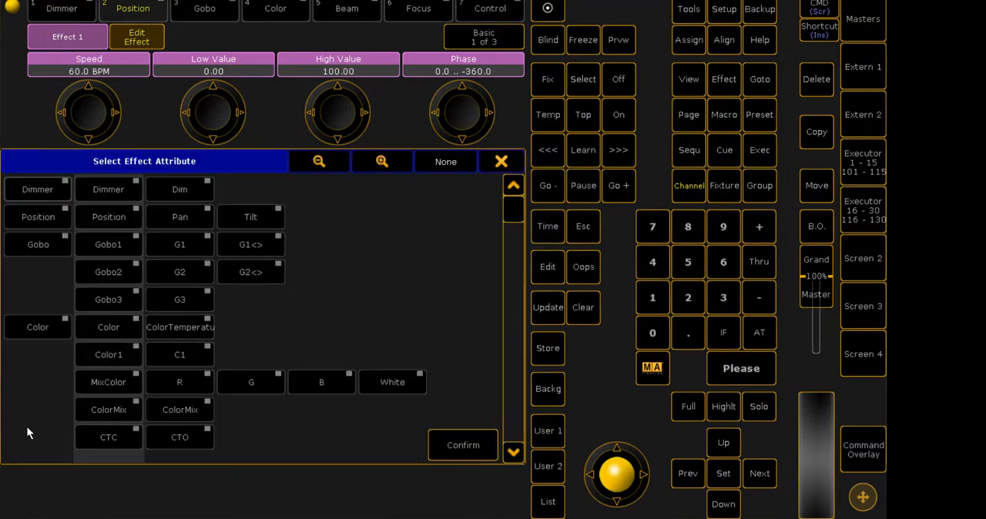
{"action": "left_click_drag", "start_coordinate": [513, 208], "coordinate": [489, 471]}
{"action": "left_click_drag", "start_coordinate": [513, 428], "coordinate": [524, 177]}
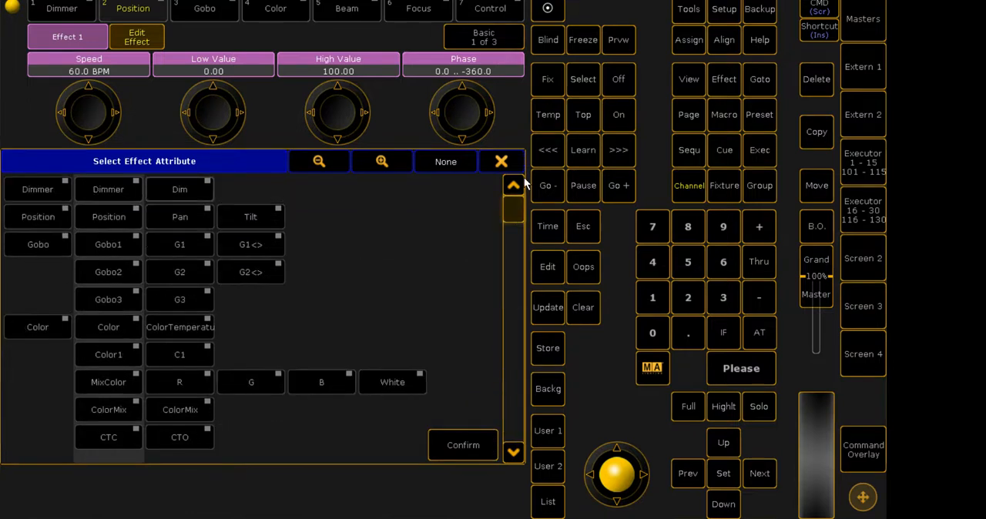
{"action": "mouse_move", "coordinate": [513, 208]}
{"action": "left_mouse_down"}
{"action": "mouse_move", "coordinate": [499, 293]}
{"action": "mouse_move", "coordinate": [512, 202]}
{"action": "left_mouse_up"}
{"action": "left_click", "coordinate": [38, 189]}
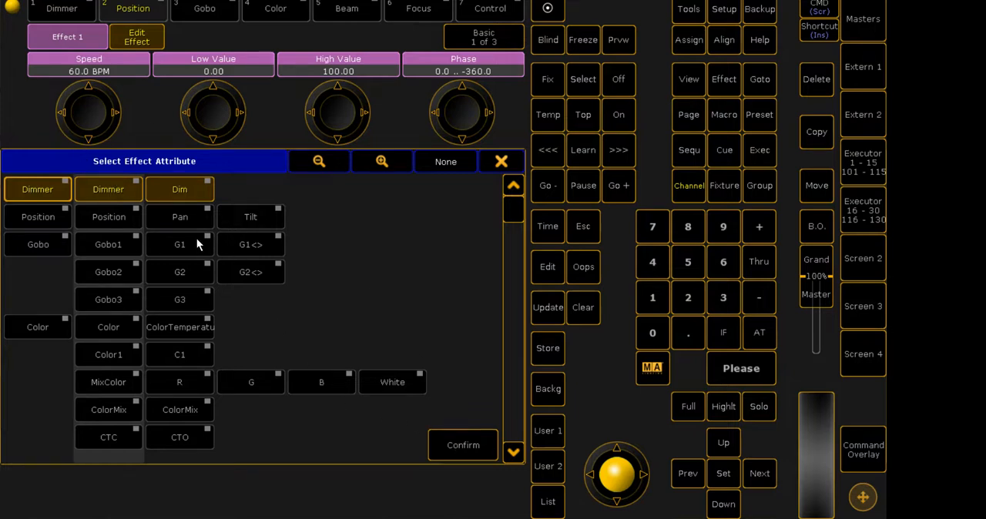
{"action": "left_click", "coordinate": [459, 449]}
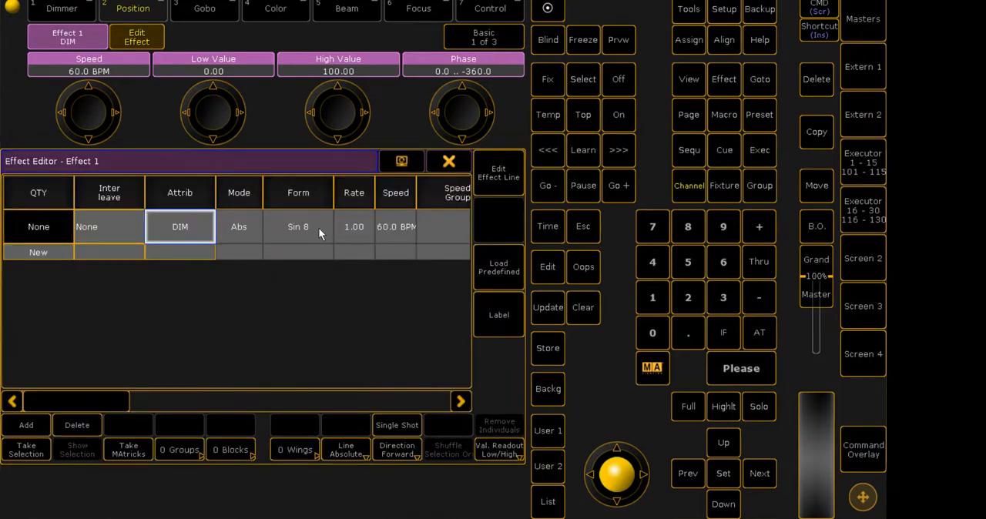
- Open the selection of waveform forms for the effect's DIM line
{"action": "left_click_drag", "start_coordinate": [119, 401], "coordinate": [96, 388]}
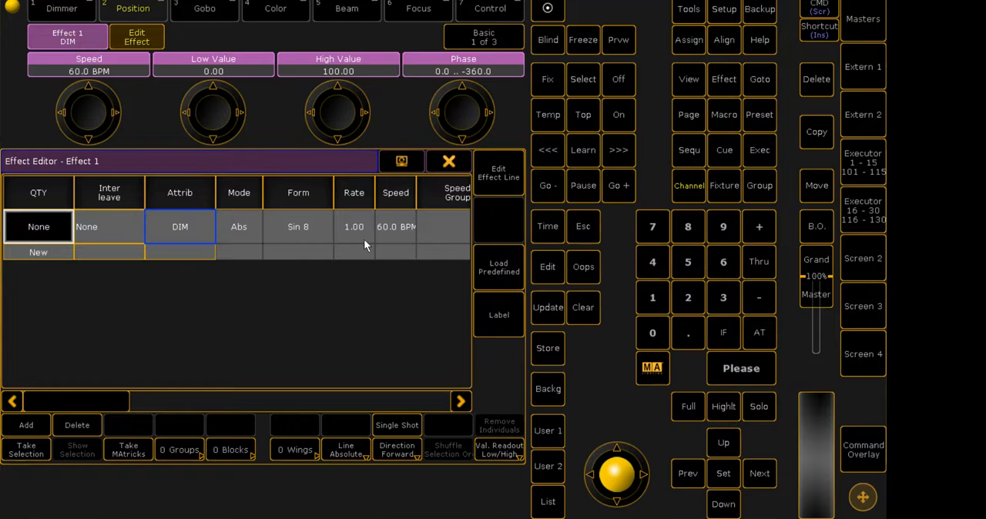
{"action": "left_click", "coordinate": [296, 228]}
{"action": "left_click", "coordinate": [296, 228]}
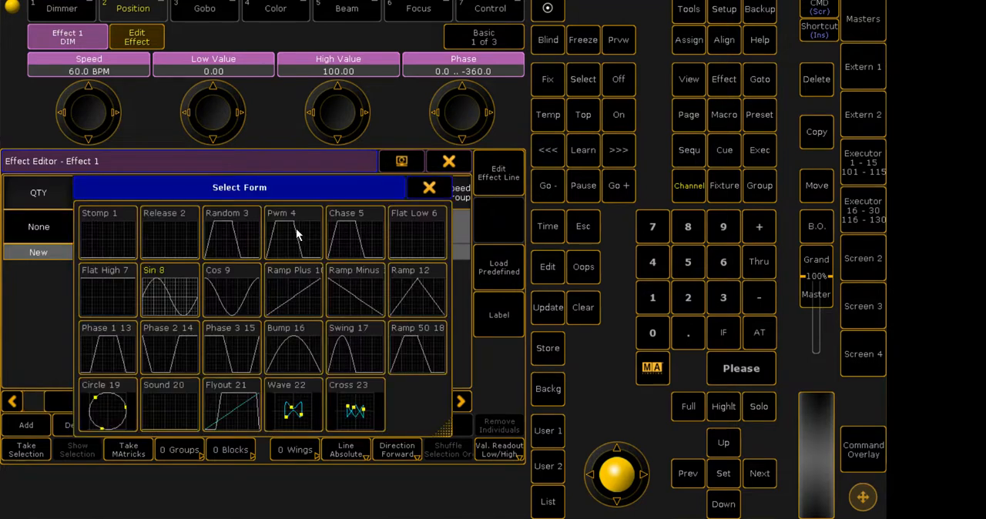
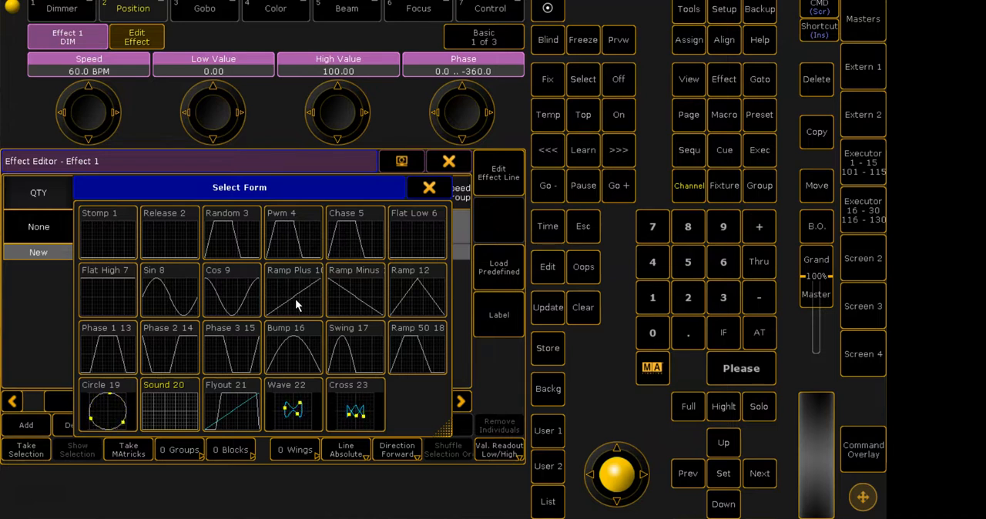
- Give the effect's DIM line the Sin 8 form and set its rate to 0.25
{"action": "left_click", "coordinate": [158, 289]}
{"action": "left_click_drag", "start_coordinate": [121, 400], "coordinate": [148, 400]}
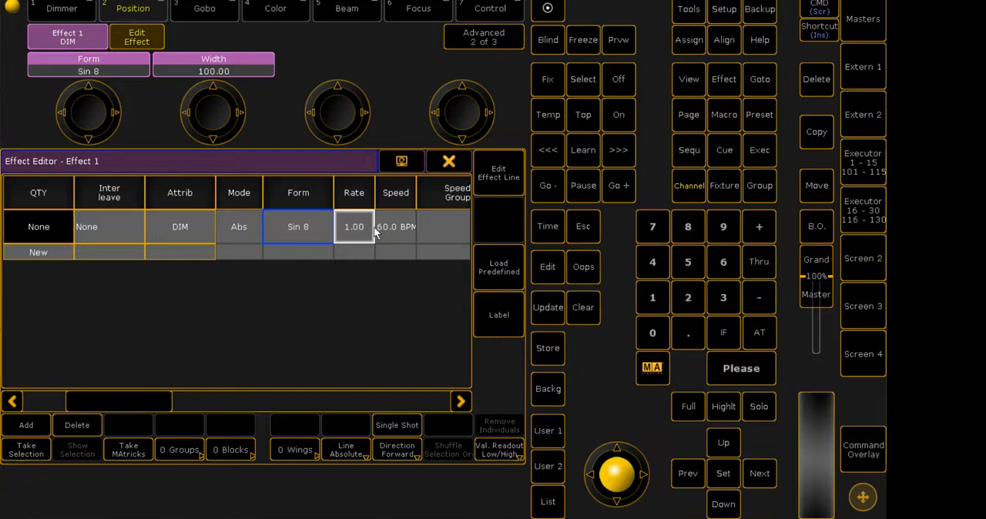
{"action": "left_click", "coordinate": [347, 224]}
{"action": "left_click", "coordinate": [58, 334]}
{"action": "left_click", "coordinate": [58, 300]}
{"action": "left_click", "coordinate": [58, 267]}
{"action": "left_click", "coordinate": [224, 334]}
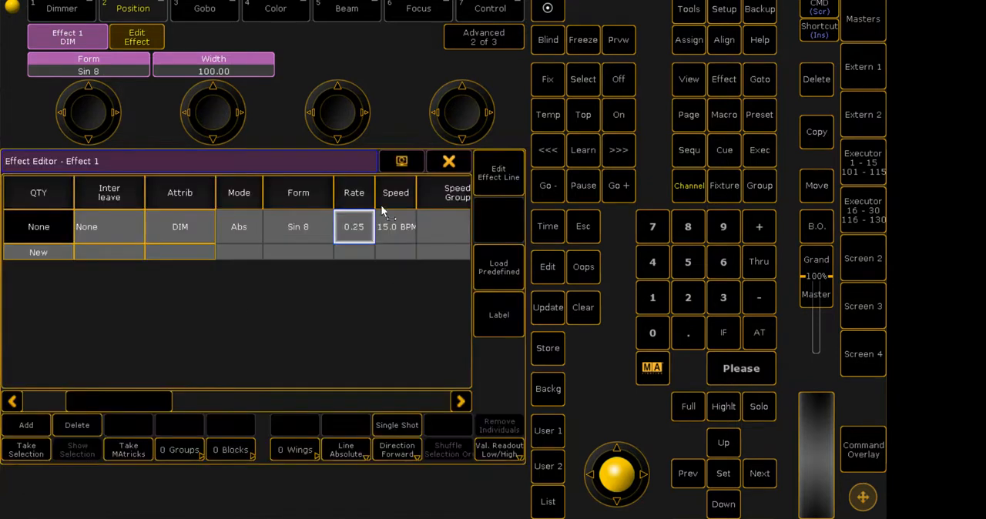
- Set the direction of the effect's DIM line to >Bounce
{"action": "left_click_drag", "start_coordinate": [135, 395], "coordinate": [263, 397]}
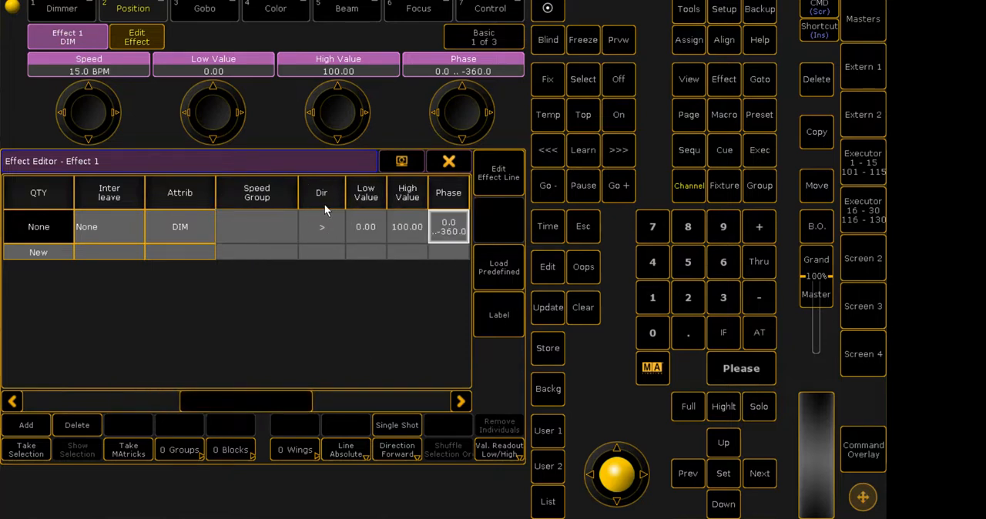
{"action": "left_click", "coordinate": [319, 224]}
{"action": "left_click", "coordinate": [320, 223]}
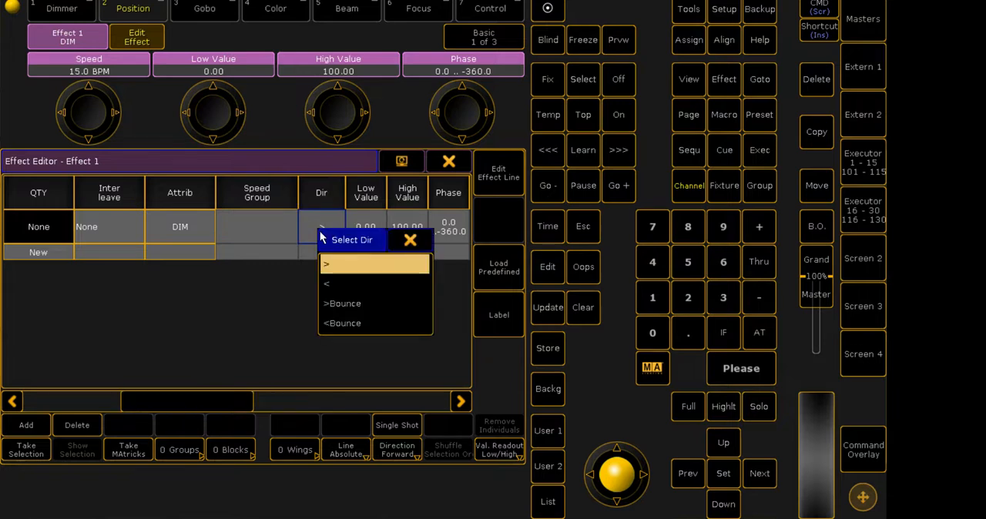
{"action": "left_click", "coordinate": [339, 304]}
- Label effect 1 as Dimmer and close the Effect Editor
{"action": "left_click_drag", "start_coordinate": [252, 400], "coordinate": [60, 396]}
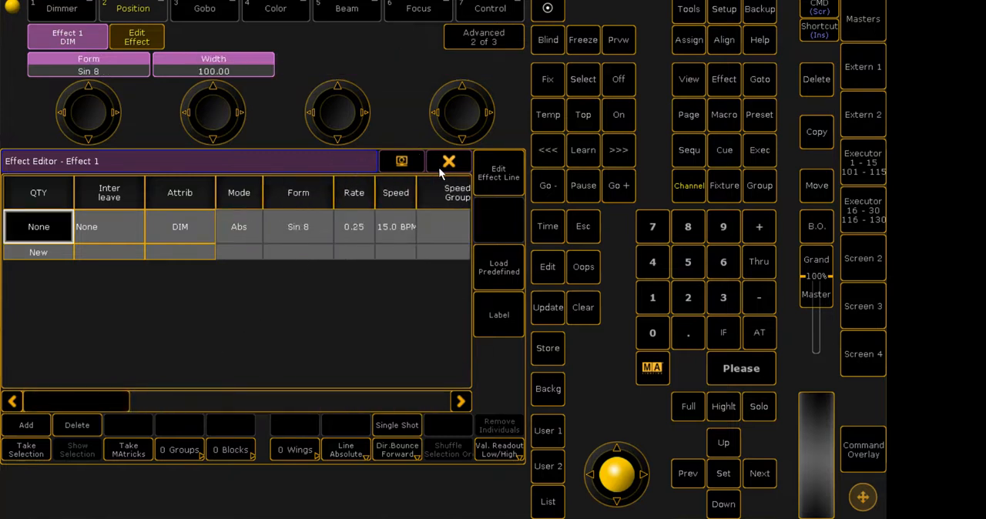
{"action": "left_click", "coordinate": [489, 310]}
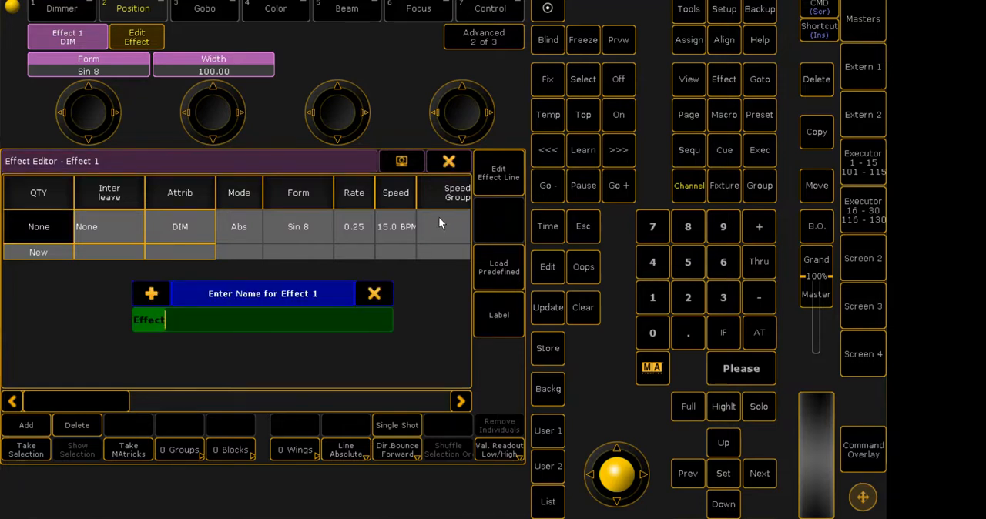
{"action": "left_click", "coordinate": [373, 299]}
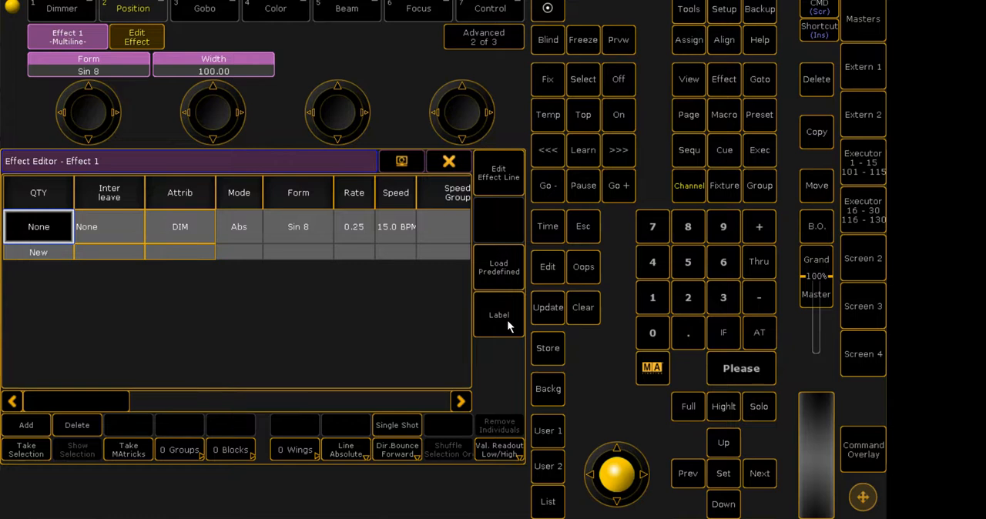
{"action": "left_click", "coordinate": [507, 319]}
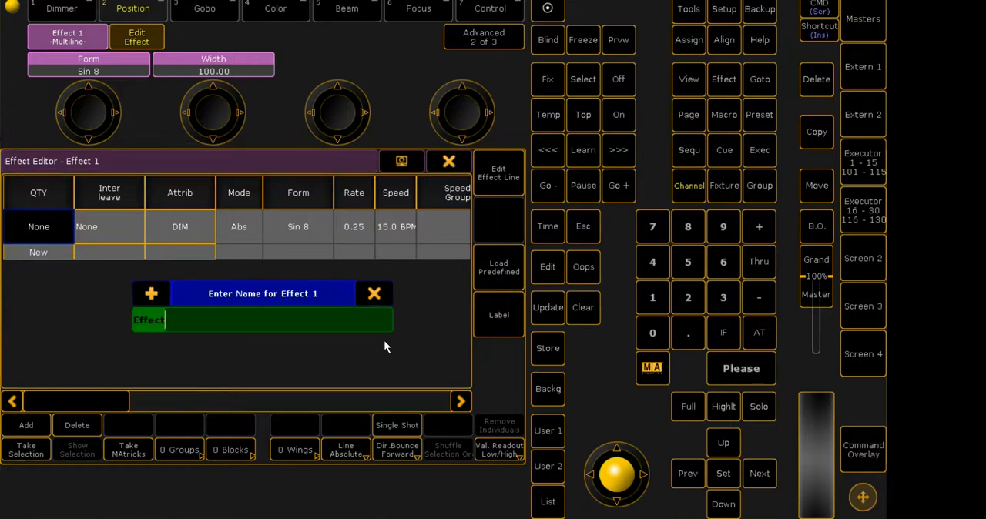
{"action": "type", "text": "Dimmer"}
{"action": "key", "text": "Return"}
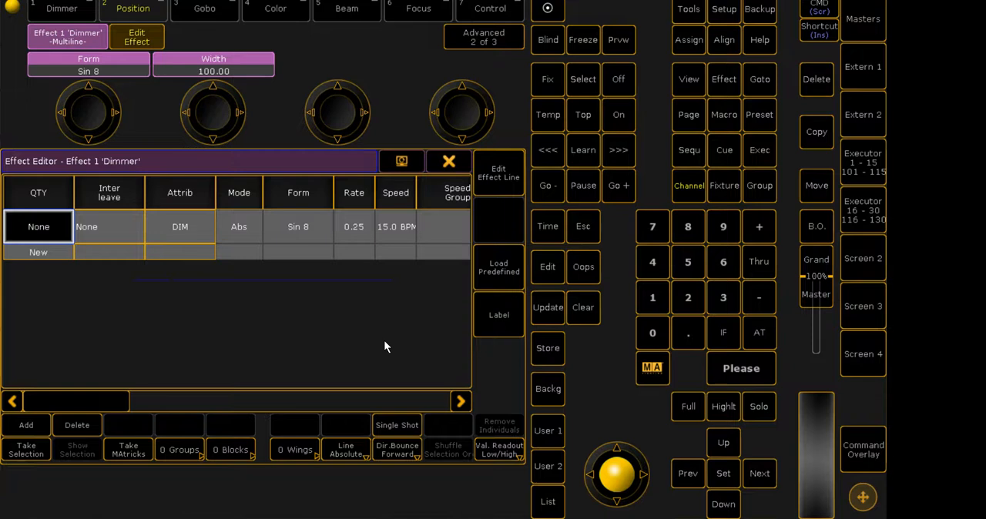
{"action": "left_click", "coordinate": [451, 160]}
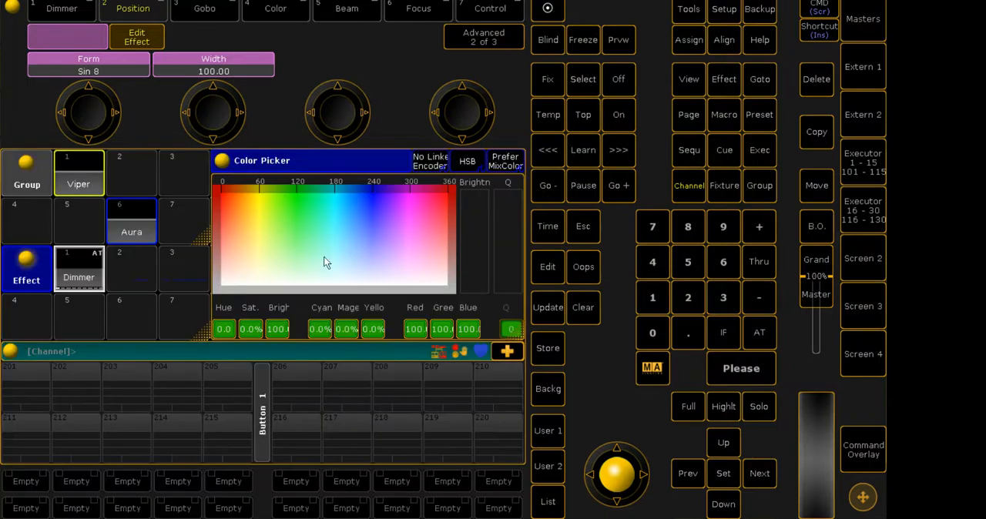
- Select the Viper group and tilt its fixtures to about -28, watching the beams in the 3D stage view
{"action": "left_click", "coordinate": [80, 184]}
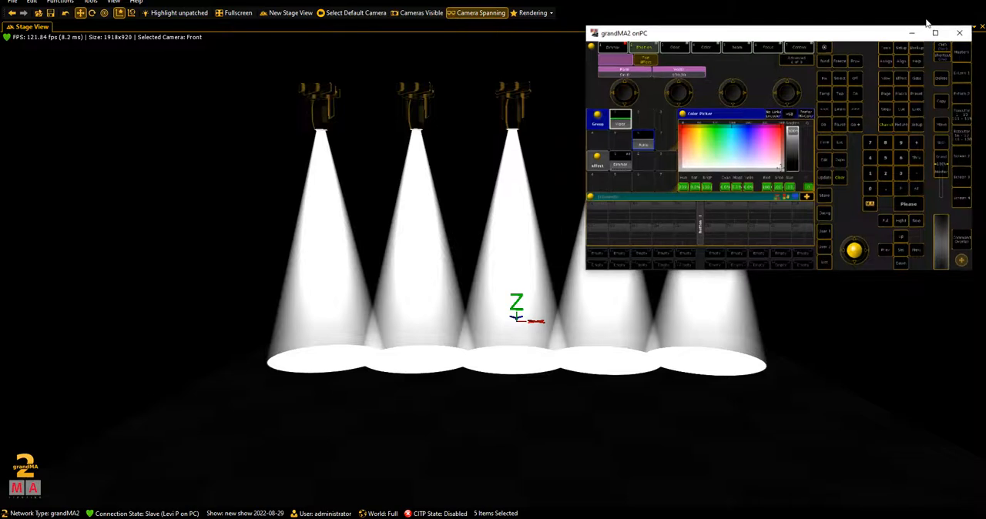
{"action": "left_click", "coordinate": [650, 54]}
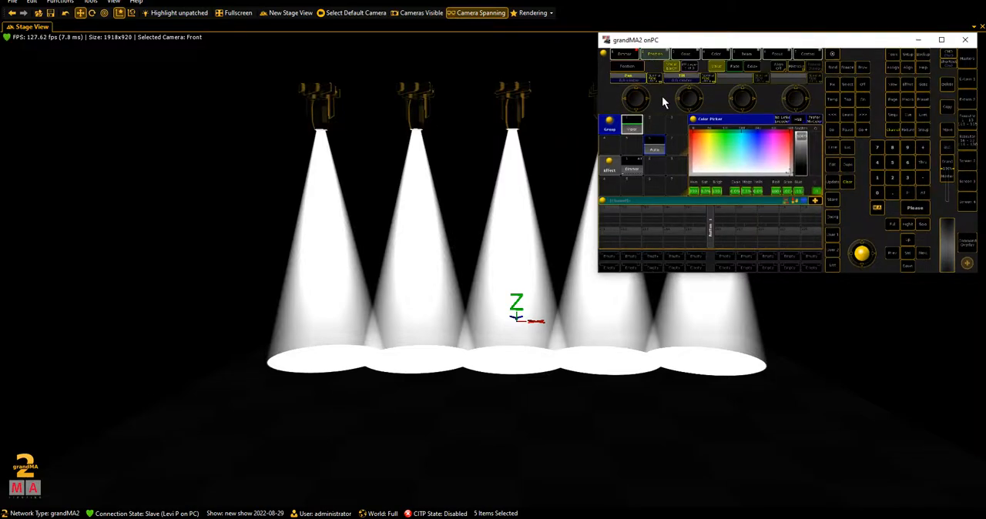
{"action": "scroll", "coordinate": [686, 101], "scroll_direction": "up", "scroll_amount": 5}
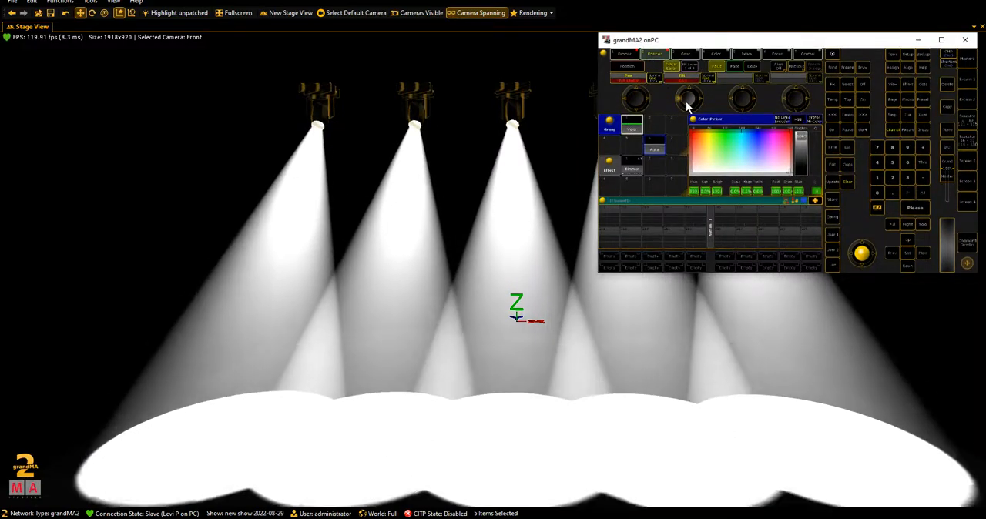
{"action": "scroll", "coordinate": [685, 101], "scroll_direction": "up", "scroll_amount": 5}
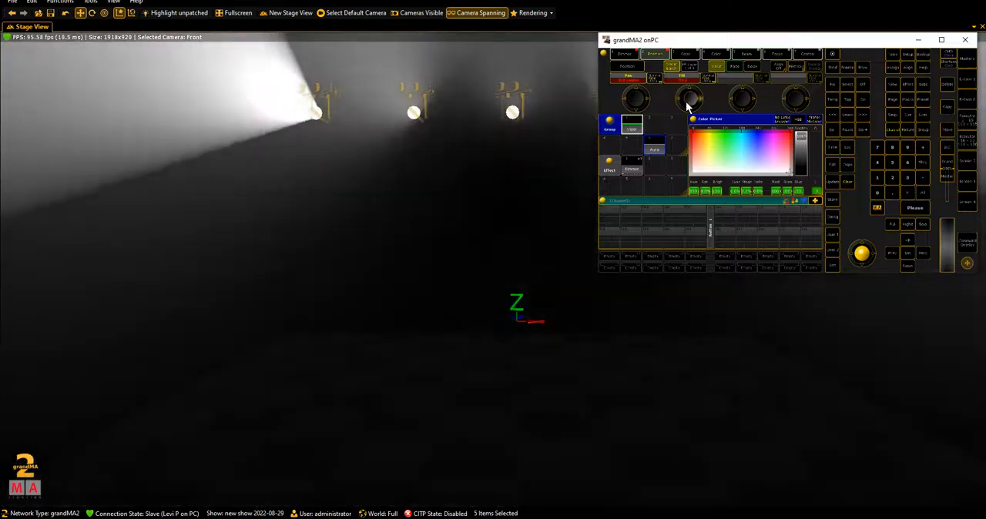
{"action": "scroll", "coordinate": [686, 101], "scroll_direction": "up", "scroll_amount": 3}
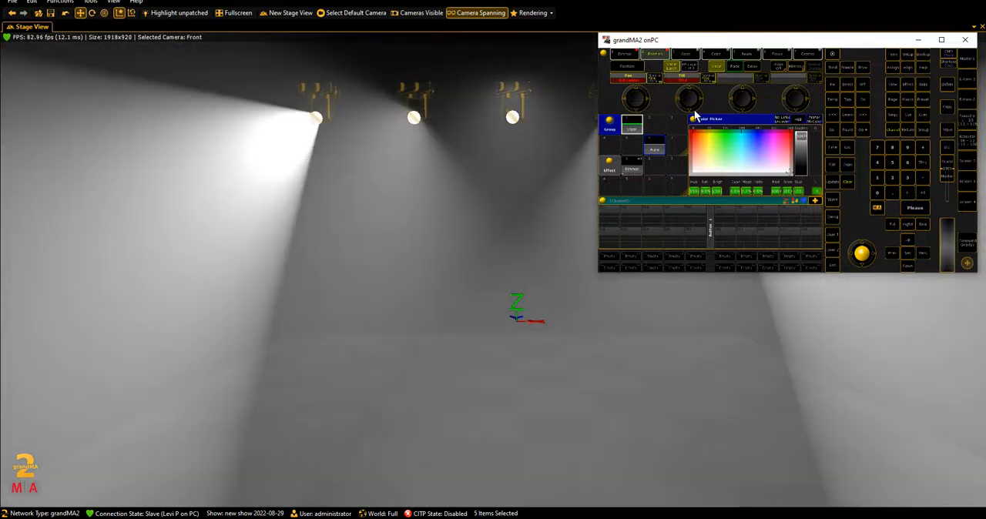
{"action": "scroll", "coordinate": [679, 109], "scroll_direction": "down", "scroll_amount": 8}
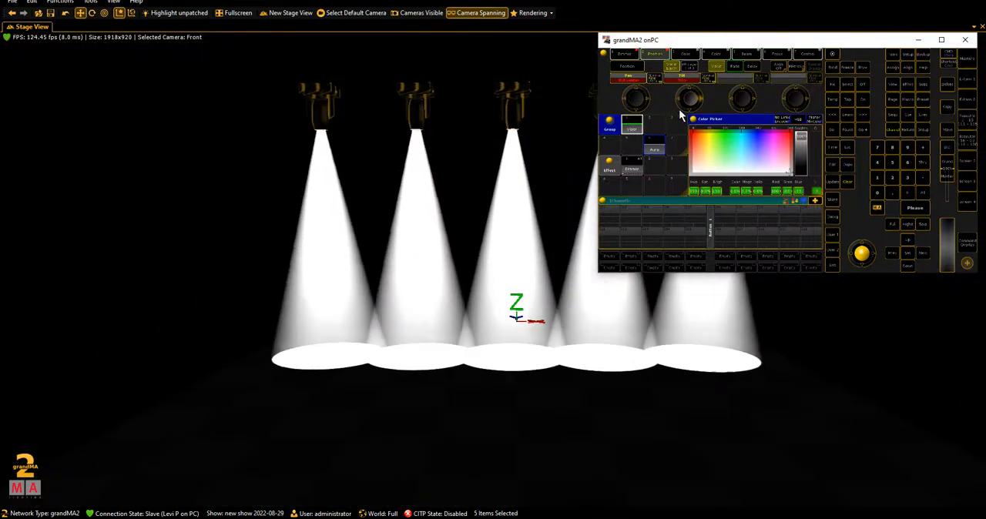
{"action": "scroll", "coordinate": [679, 108], "scroll_direction": "up", "scroll_amount": 8}
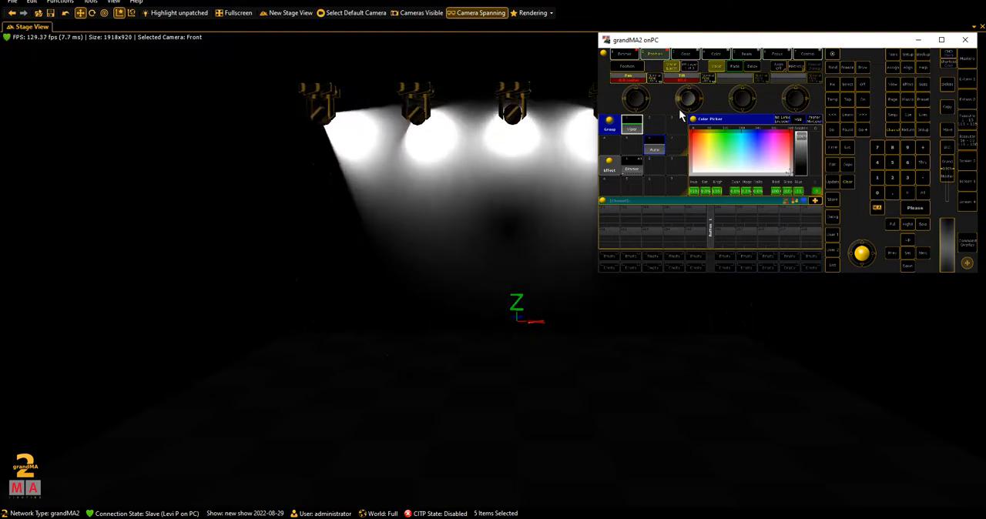
{"action": "scroll", "coordinate": [678, 108], "scroll_direction": "down", "scroll_amount": 8}
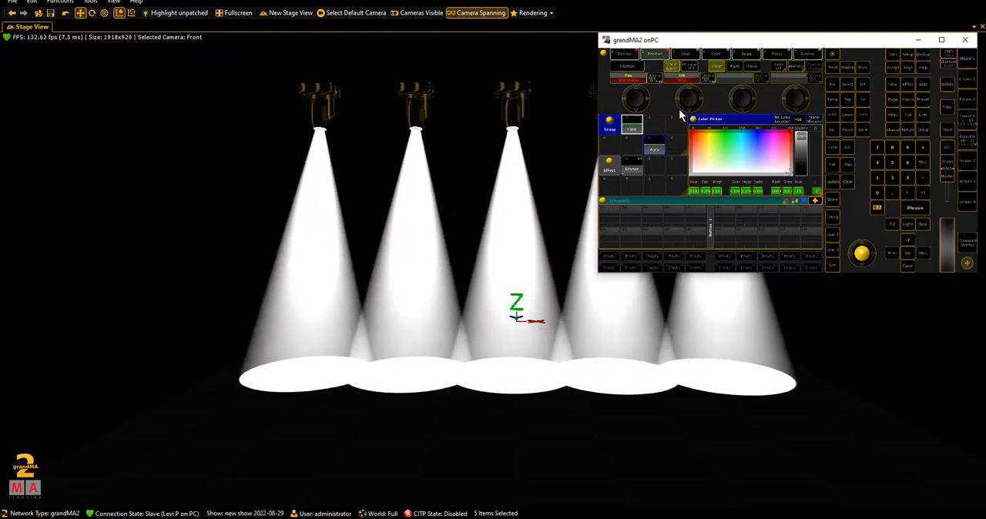
{"action": "scroll", "coordinate": [679, 109], "scroll_direction": "up", "scroll_amount": 5}
{"action": "left_click", "coordinate": [683, 55]}
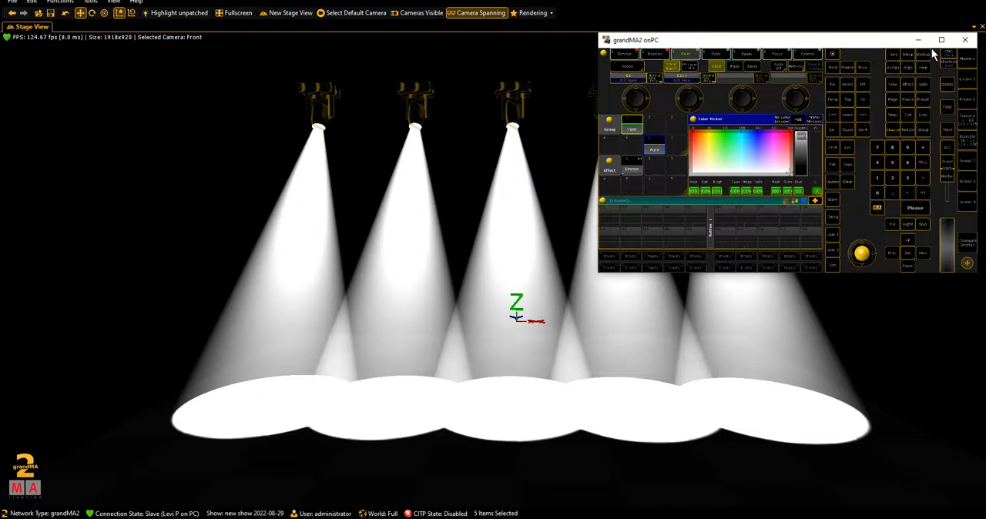
- Maximize the grandMA2 onPC window and tilt the Vipers further to about -40
{"action": "left_click", "coordinate": [941, 40]}
{"action": "left_click", "coordinate": [116, 11]}
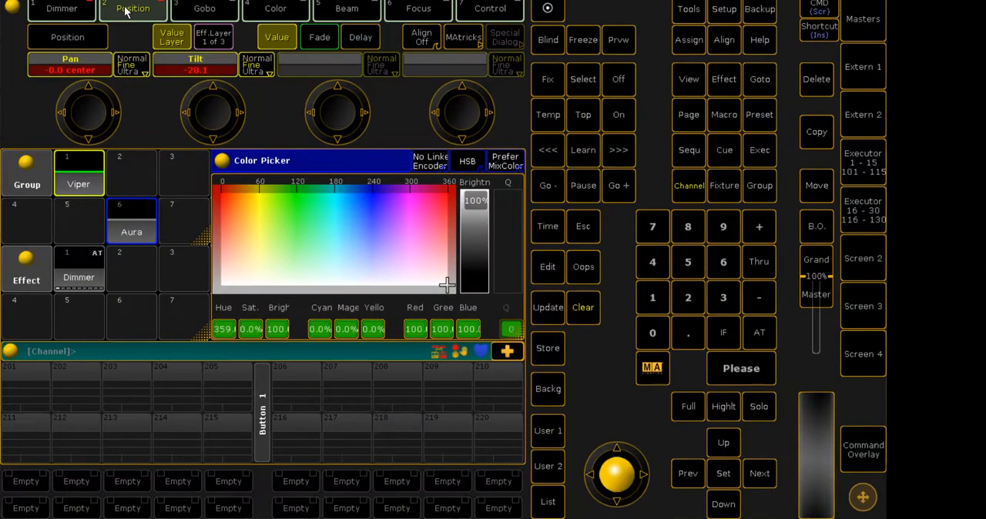
{"action": "scroll", "coordinate": [235, 99], "scroll_direction": "down", "scroll_amount": 5}
- Open Screen 2 with its Stage View and shrink it to a small window clear of the encoders
{"action": "left_click", "coordinate": [863, 258]}
{"action": "left_click_drag", "start_coordinate": [334, 150], "coordinate": [721, 57]}
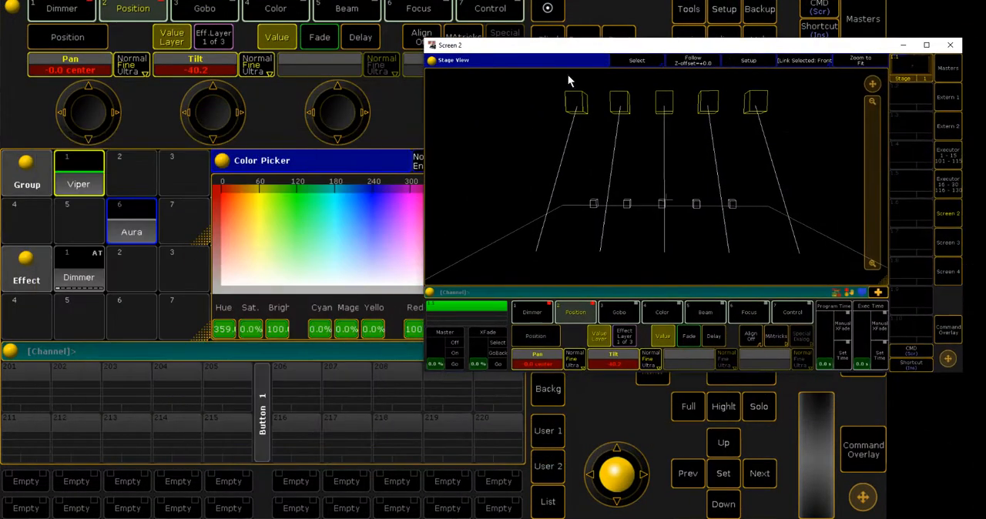
{"action": "left_click_drag", "start_coordinate": [426, 40], "coordinate": [557, 110]}
{"action": "left_click_drag", "start_coordinate": [653, 122], "coordinate": [660, 32]}
- Readjust the Vipers' tilt to about -44 against the Stage View and close Screen 2
{"action": "left_click_drag", "start_coordinate": [224, 117], "coordinate": [228, 134]}
{"action": "left_click", "coordinate": [858, 241]}
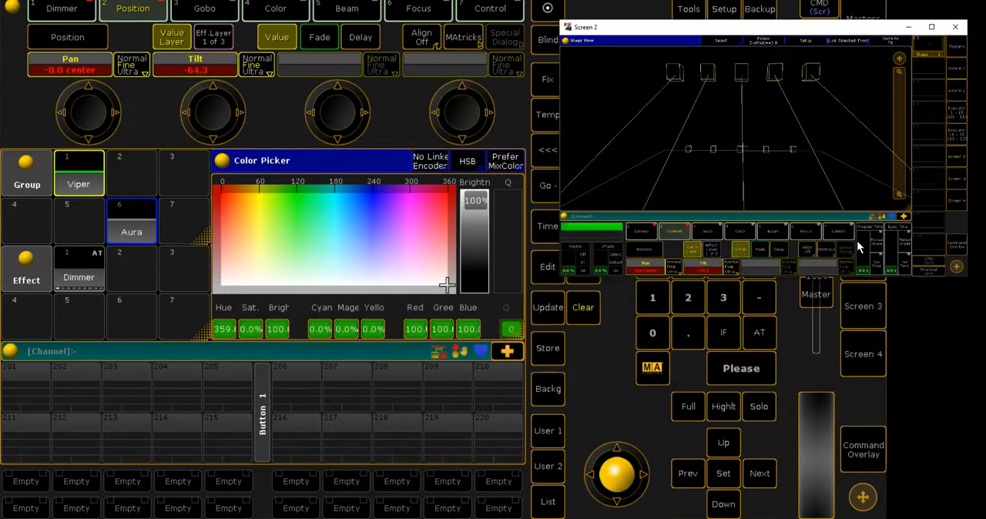
{"action": "left_click", "coordinate": [199, 125]}
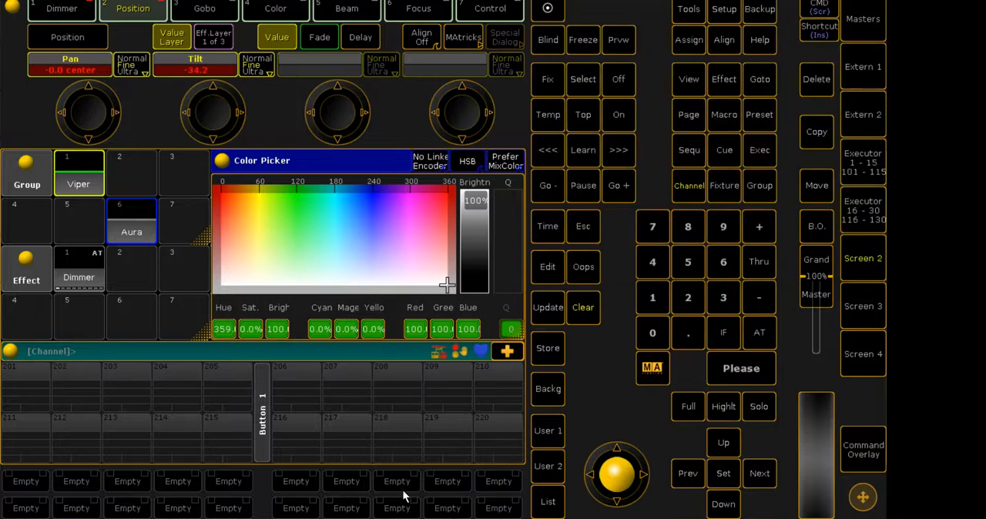
{"action": "mouse_move", "coordinate": [403, 497]}
{"action": "left_click", "coordinate": [466, 478]}
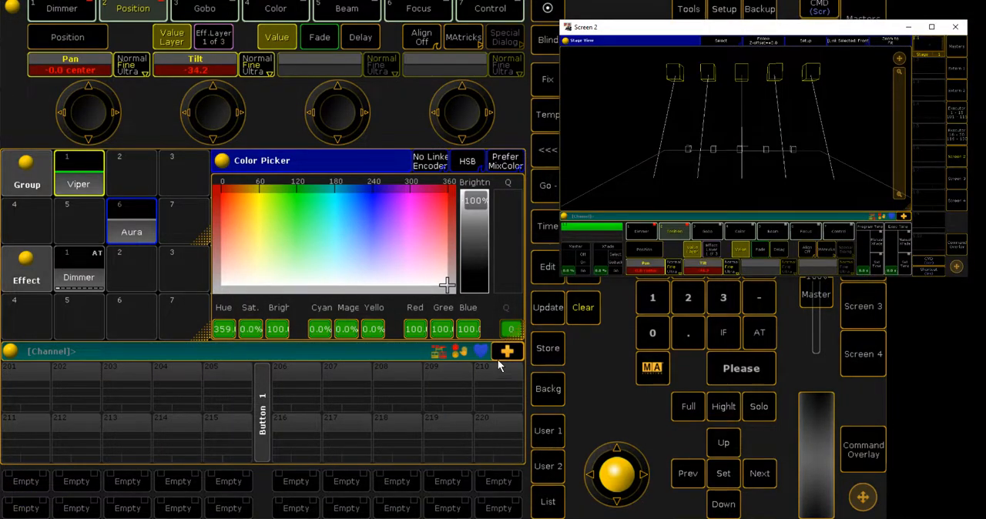
{"action": "mouse_move", "coordinate": [209, 112]}
{"action": "left_mouse_down"}
{"action": "mouse_move", "coordinate": [204, 121]}
{"action": "mouse_move", "coordinate": [214, 103]}
{"action": "left_mouse_up"}
{"action": "left_click", "coordinate": [862, 258]}
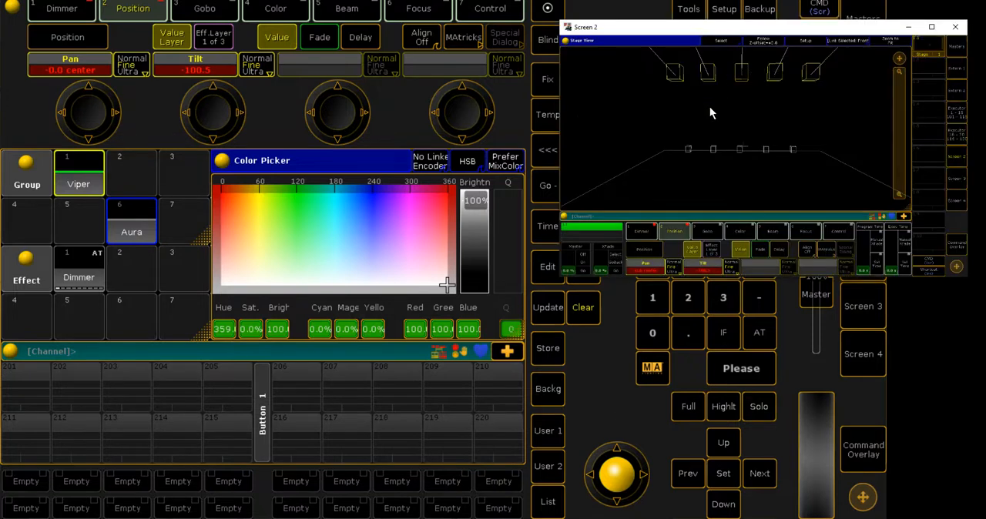
{"action": "left_click_drag", "start_coordinate": [221, 112], "coordinate": [217, 111]}
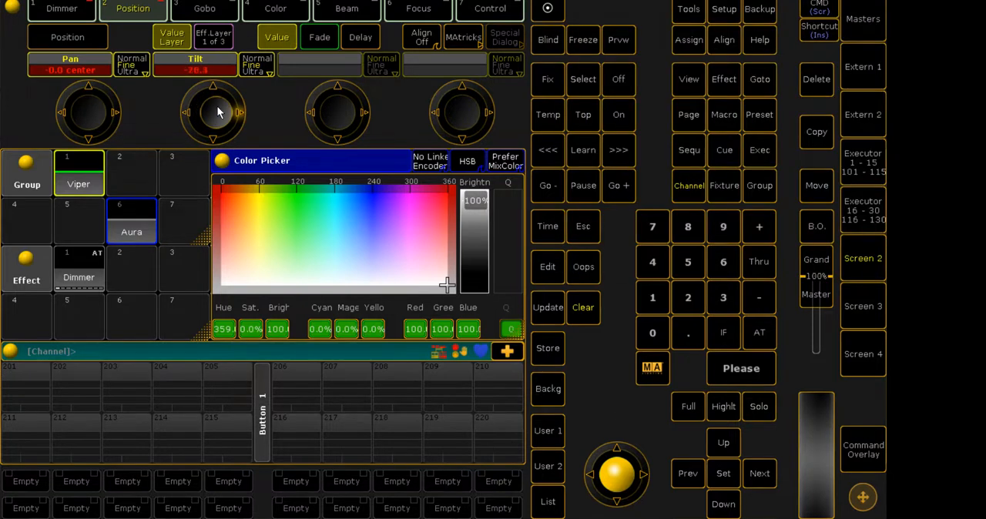
{"action": "left_click", "coordinate": [860, 255]}
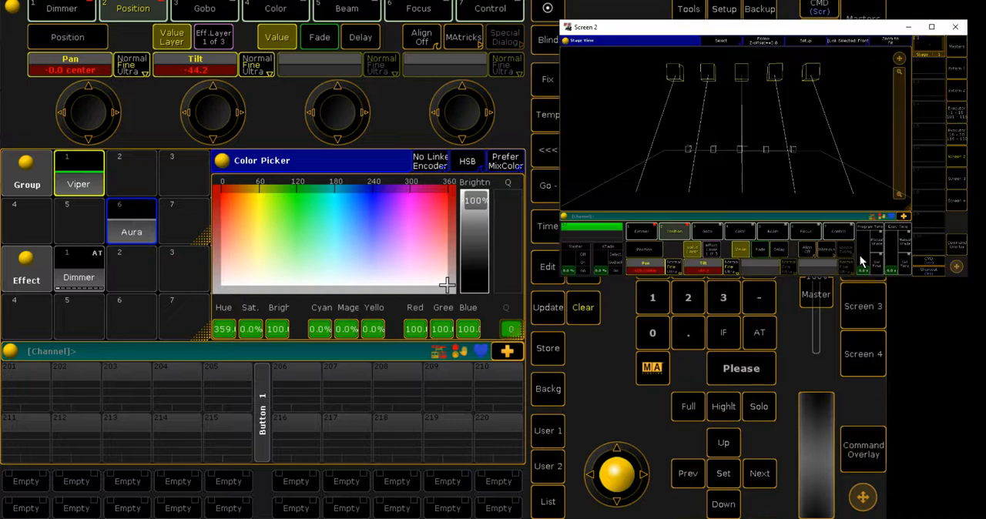
{"action": "left_click", "coordinate": [955, 27]}
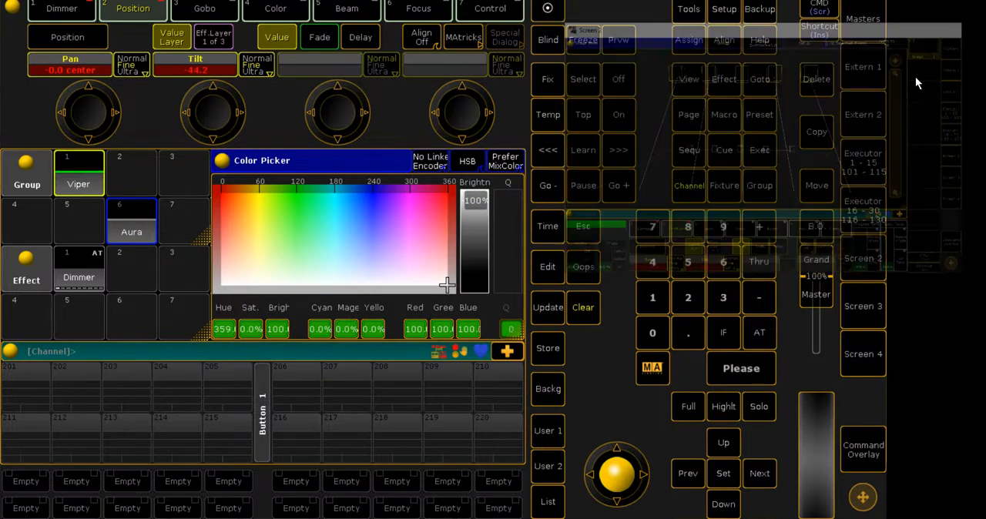
- Set the Vipers' G1 gobo to dots in space<> and view the projected pattern in the 3D stage
{"action": "left_click", "coordinate": [205, 13]}
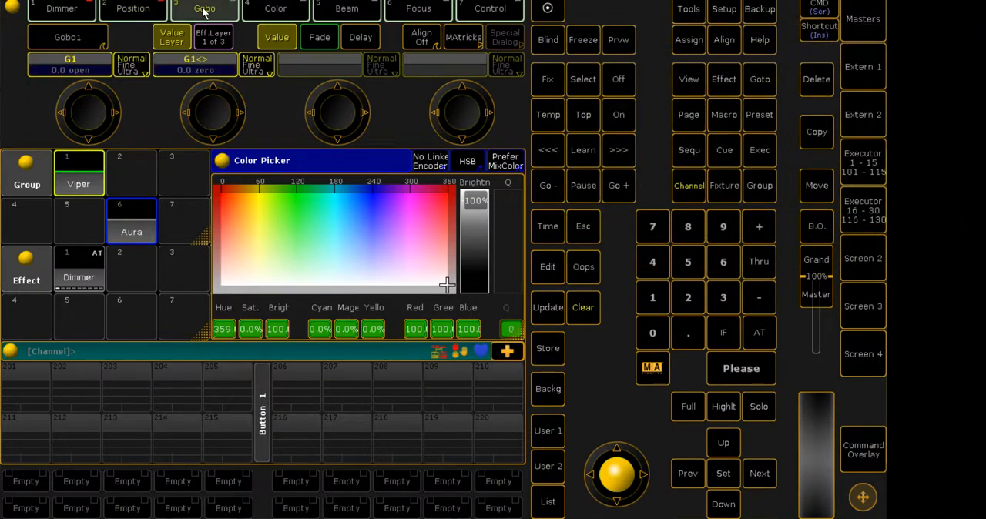
{"action": "left_click", "coordinate": [59, 70]}
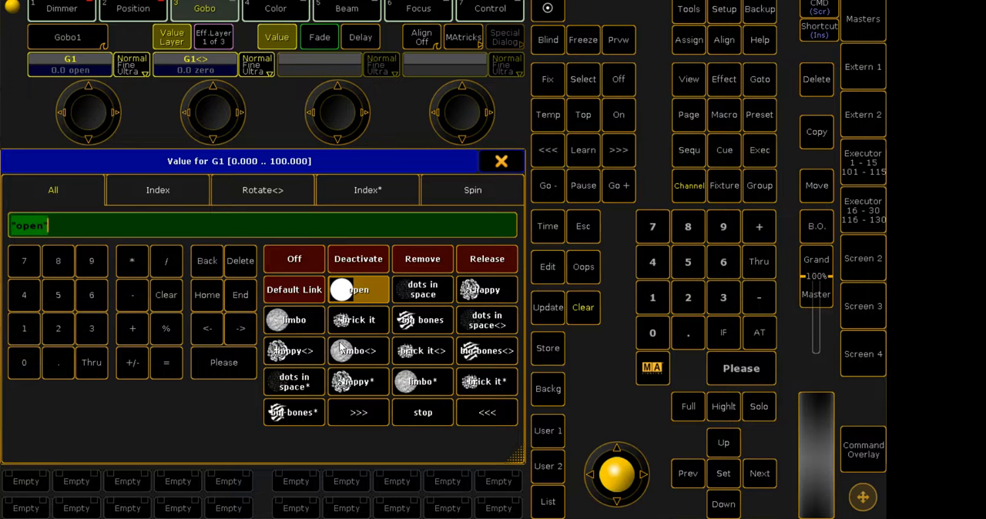
{"action": "left_click", "coordinate": [486, 323]}
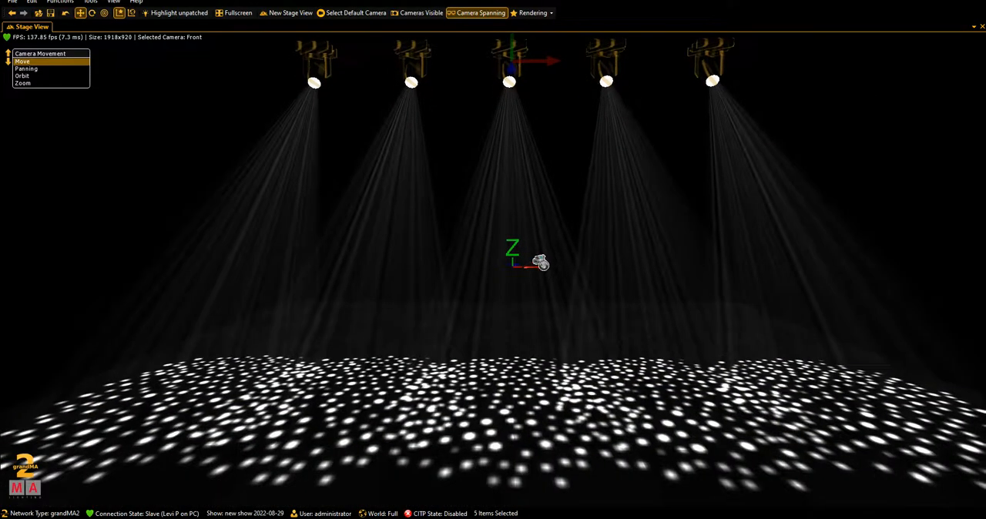
{"action": "left_click_drag", "start_coordinate": [536, 314], "coordinate": [536, 460]}
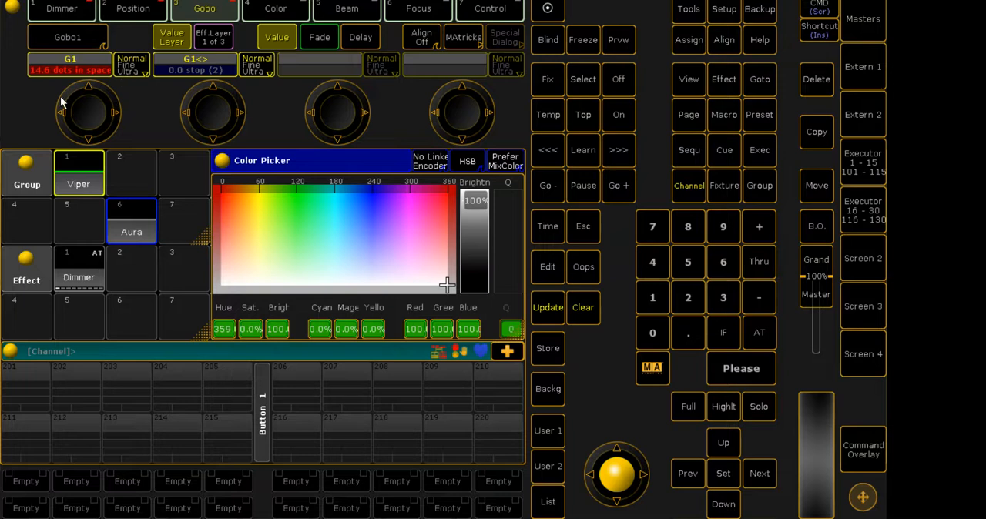
- Set the Vipers' G1<> gobo rotation to >>> and switch to grandMA2 3D to watch it on stage
{"action": "left_click", "coordinate": [203, 60]}
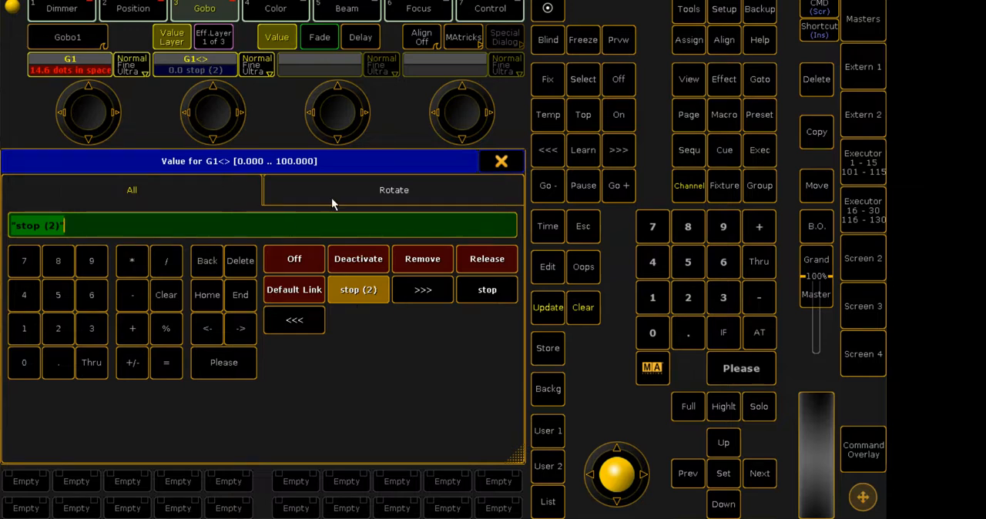
{"action": "left_click", "coordinate": [333, 133]}
{"action": "left_click", "coordinate": [213, 69]}
{"action": "left_click", "coordinate": [424, 292]}
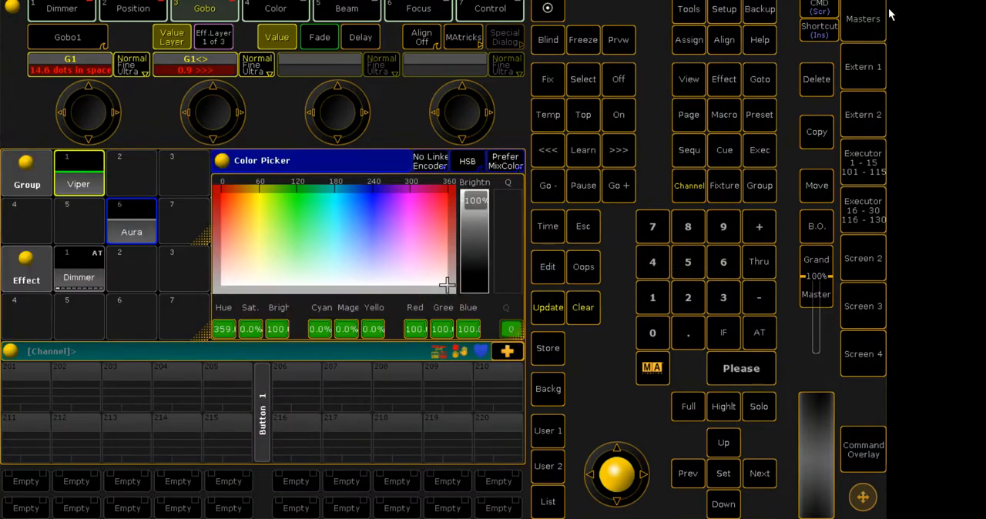
{"action": "left_click", "coordinate": [467, 518]}
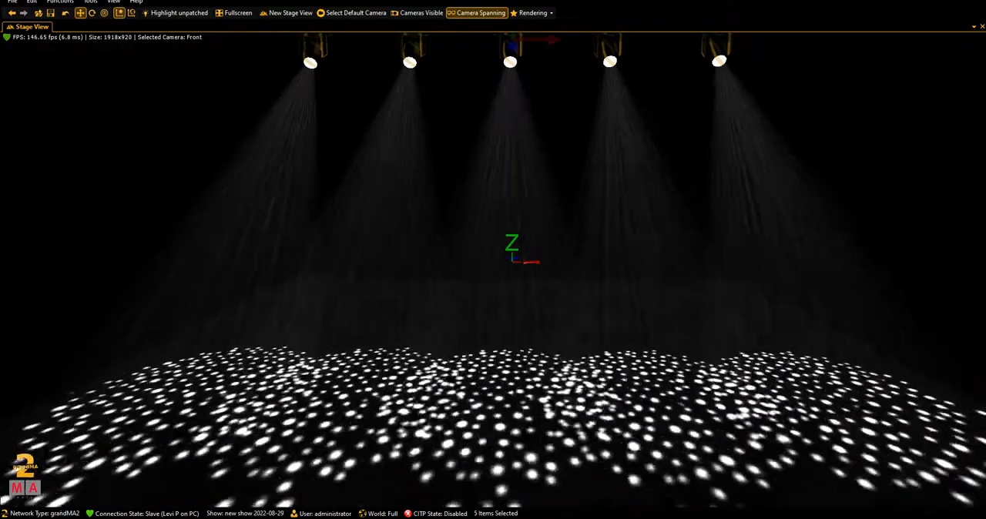
{"action": "mouse_move", "coordinate": [443, 518]}
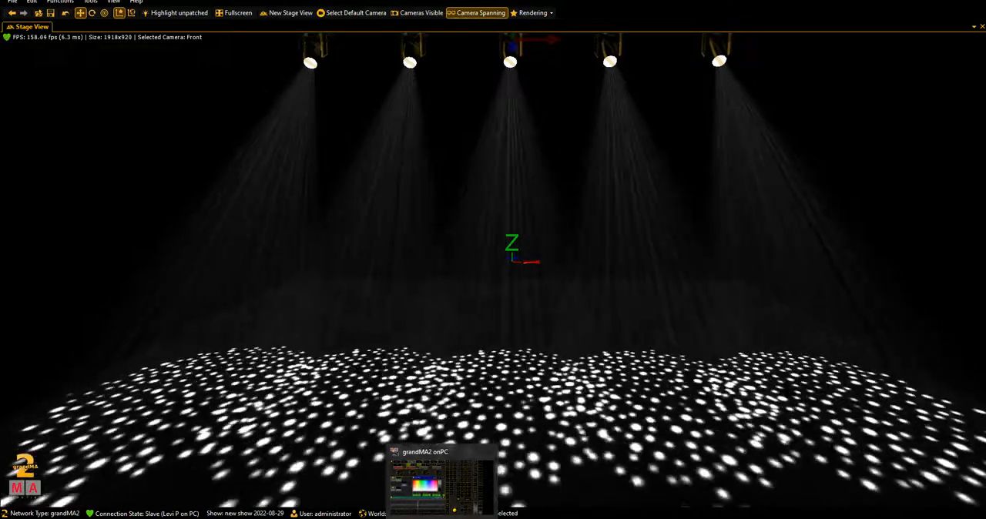
- Return to grandMA2 onPC and clear the programmer to release the Vipers' current look
{"action": "left_click", "coordinate": [451, 476]}
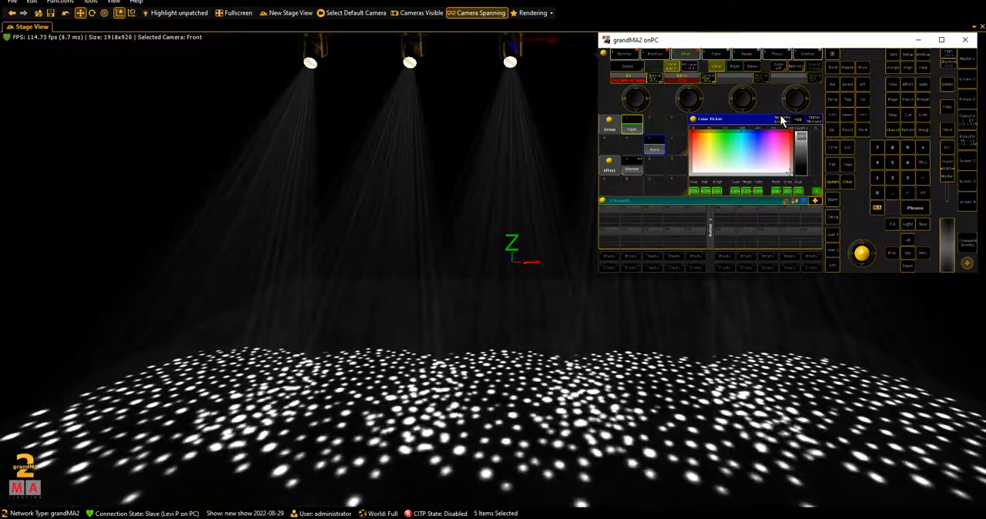
{"action": "left_click", "coordinate": [837, 183]}
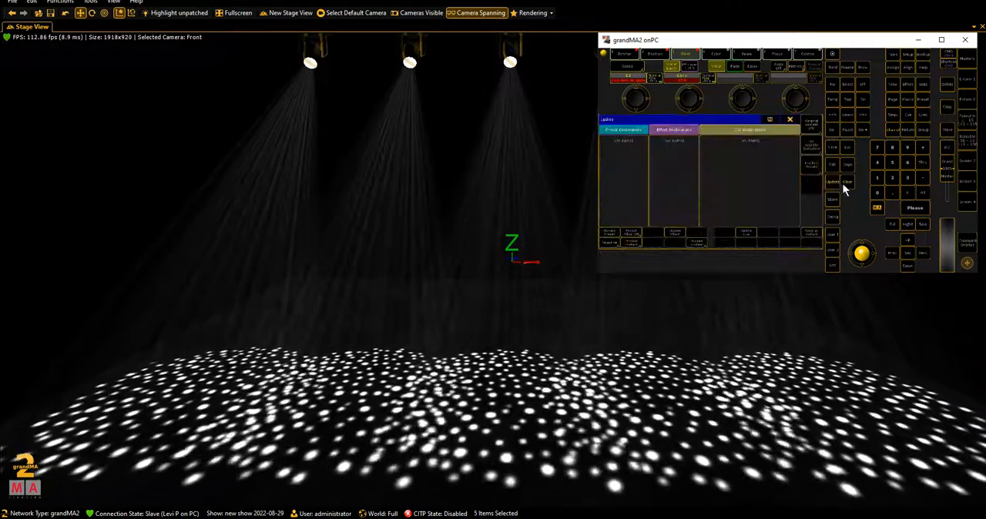
{"action": "left_click", "coordinate": [789, 121]}
{"action": "left_click", "coordinate": [849, 180]}
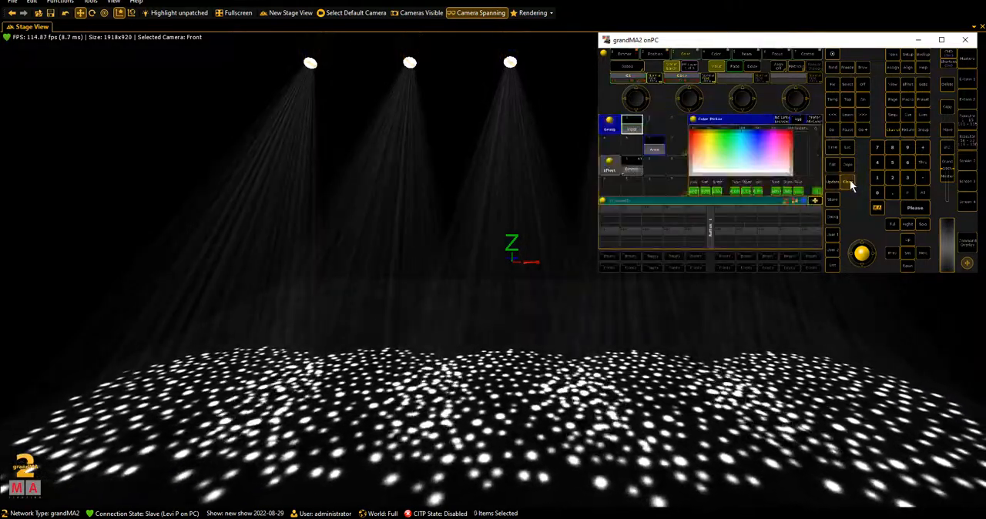
{"action": "left_click", "coordinate": [849, 179]}
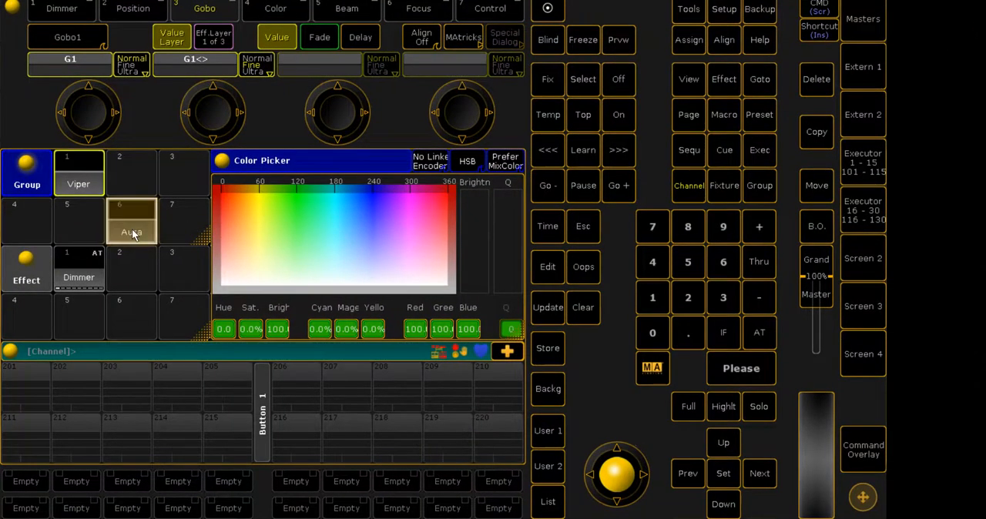
- Bring up the Vipers without a gobo and tilt their beams out over the stage floor
{"action": "left_click", "coordinate": [132, 231]}
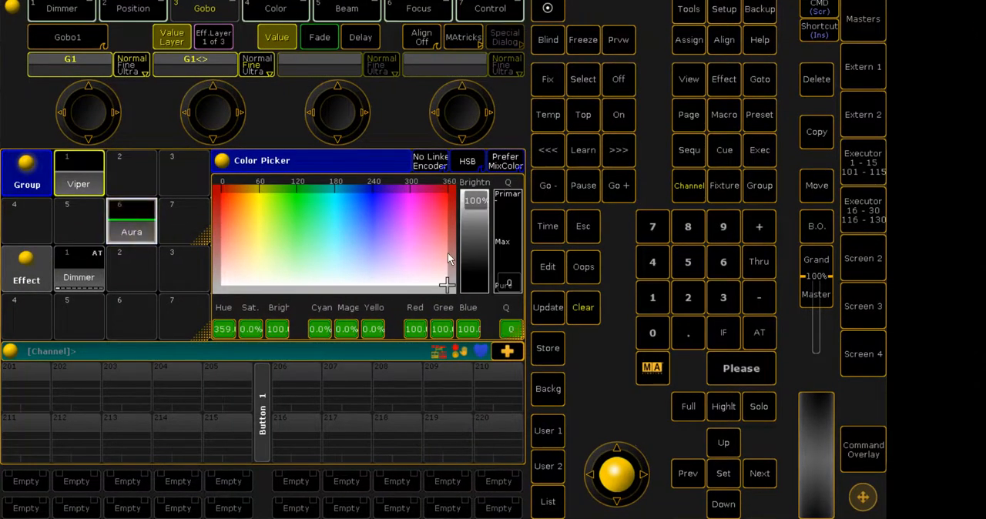
{"action": "left_click", "coordinate": [128, 206]}
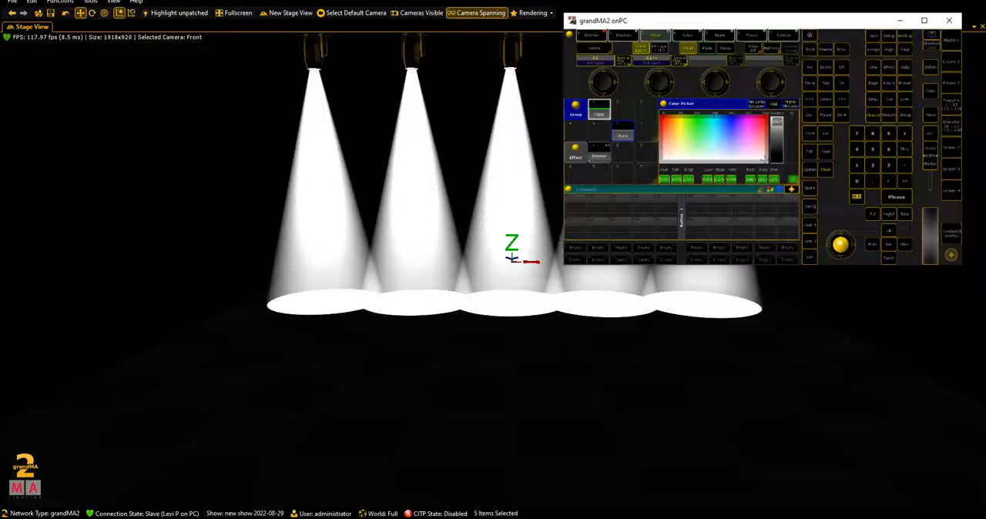
{"action": "left_click", "coordinate": [656, 54]}
{"action": "scroll", "coordinate": [678, 88], "scroll_direction": "up", "scroll_amount": 15}
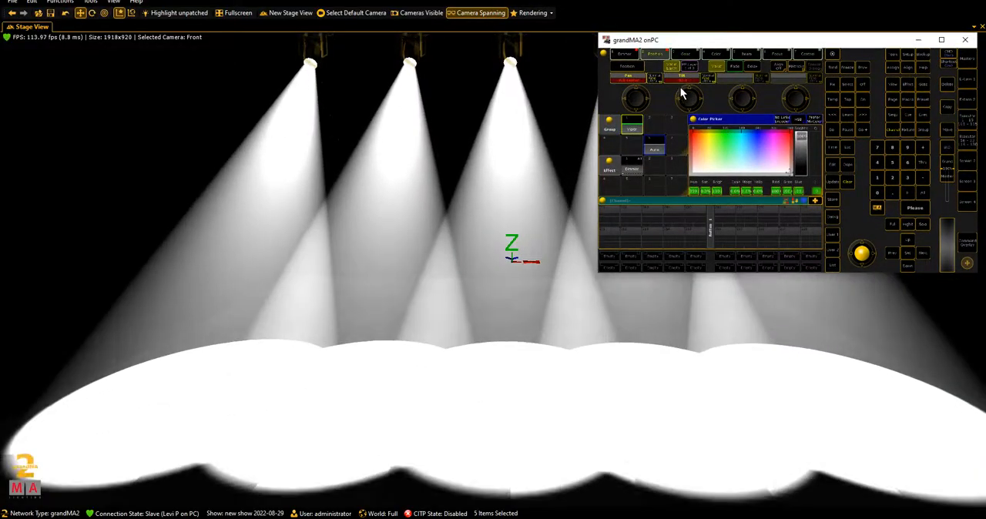
- Set the Vipers' tilt to about -28.1 and try different colors, settling on fully saturated red with a hue of about 359
{"action": "left_click_drag", "start_coordinate": [757, 142], "coordinate": [804, 105]}
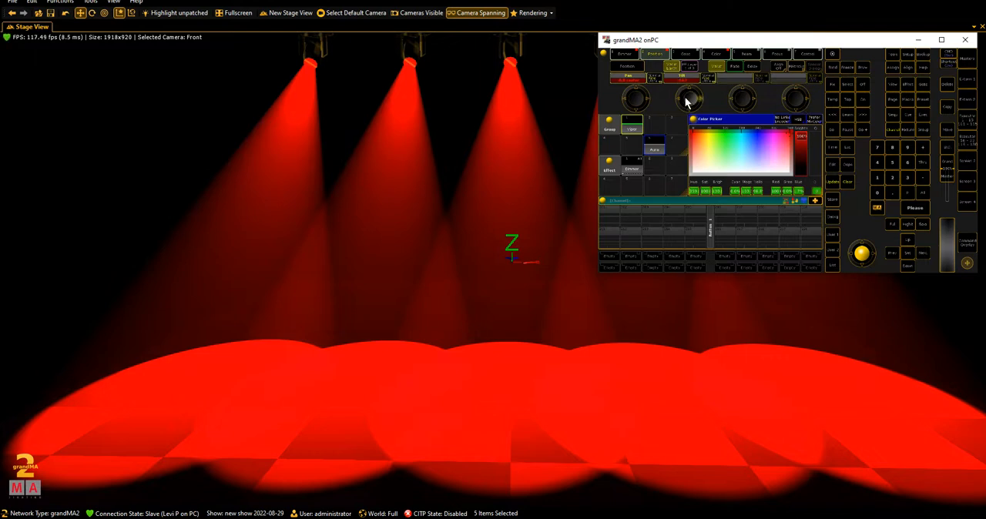
{"action": "scroll", "coordinate": [686, 101], "scroll_direction": "down", "scroll_amount": 5}
{"action": "left_click", "coordinate": [699, 131]}
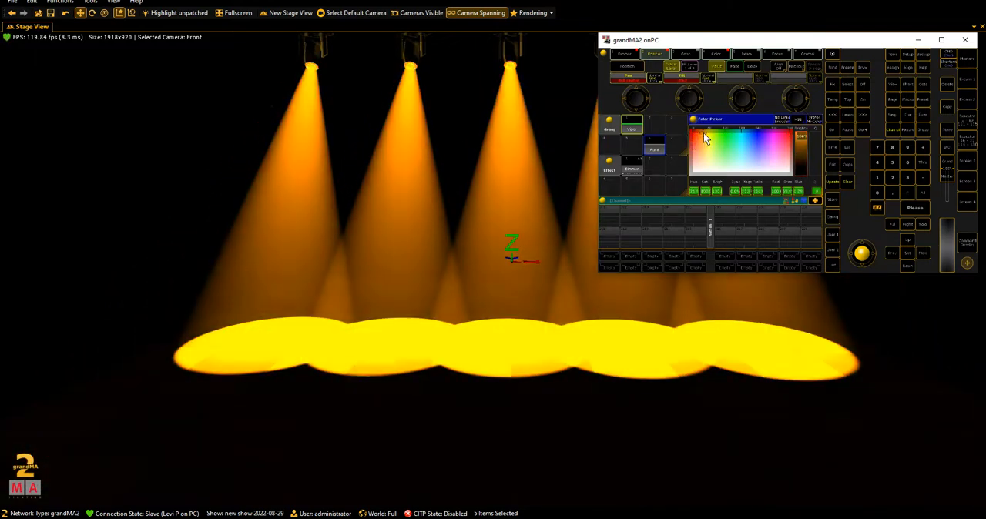
{"action": "left_click_drag", "start_coordinate": [699, 131], "coordinate": [746, 131]}
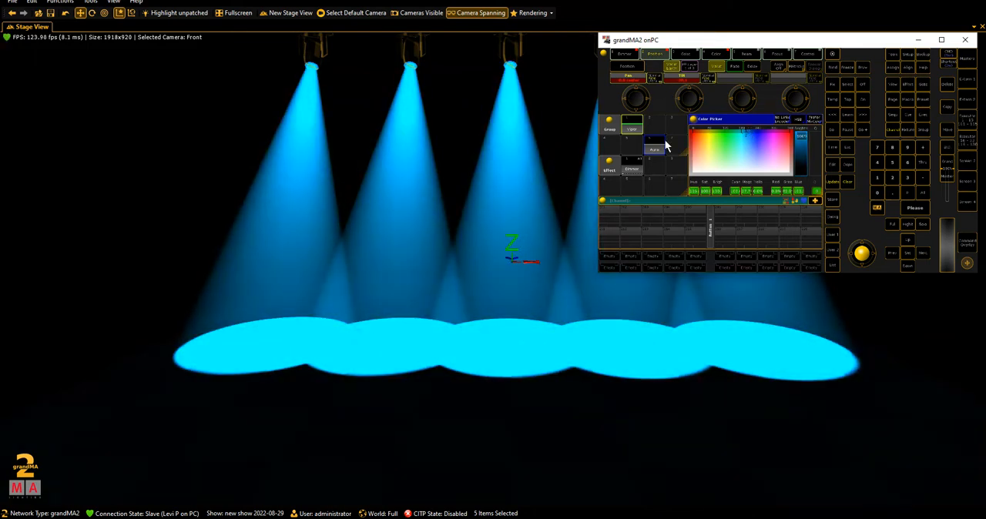
{"action": "left_click_drag", "start_coordinate": [751, 139], "coordinate": [720, 130]}
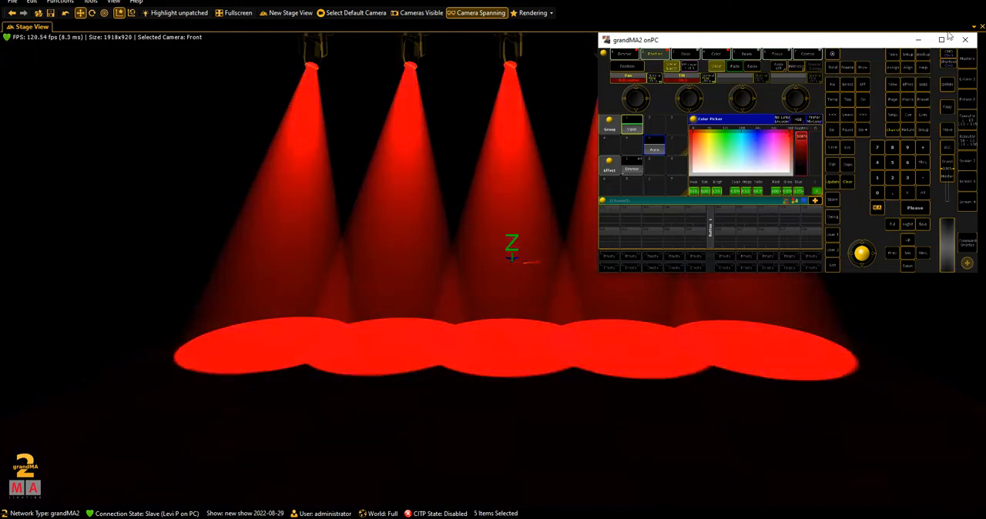
- Apply the Dimmer effect to the red Vipers and watch it run in the 3D stage
{"action": "left_click", "coordinate": [941, 41]}
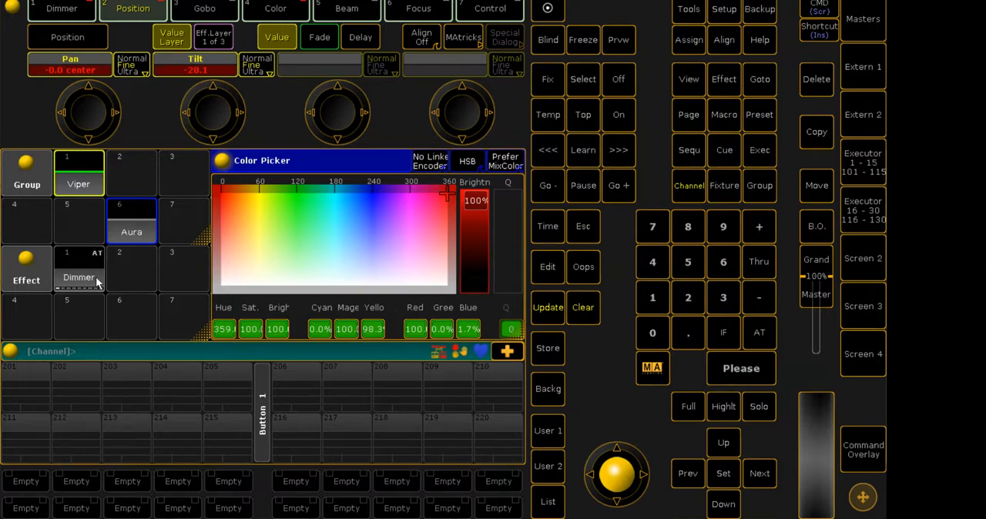
{"action": "left_click", "coordinate": [97, 280]}
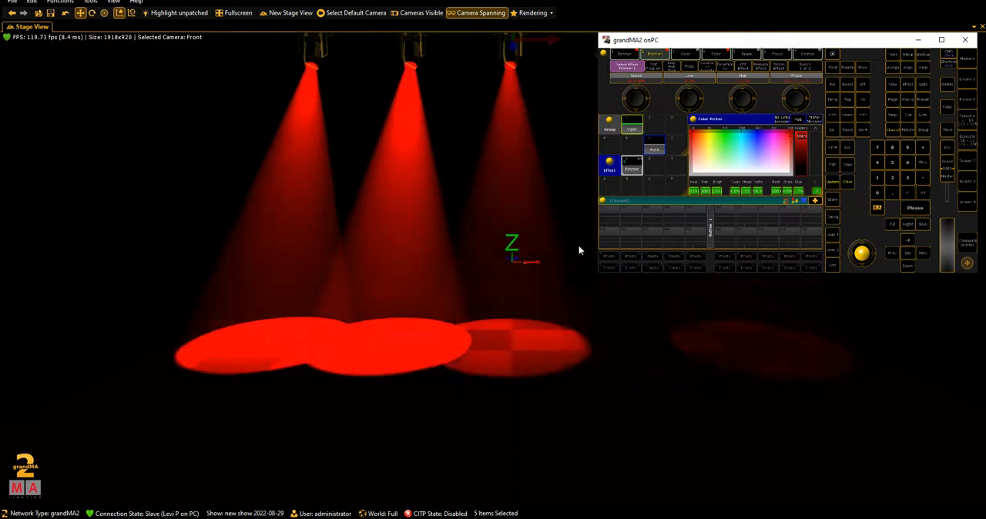
{"action": "left_click", "coordinate": [918, 40]}
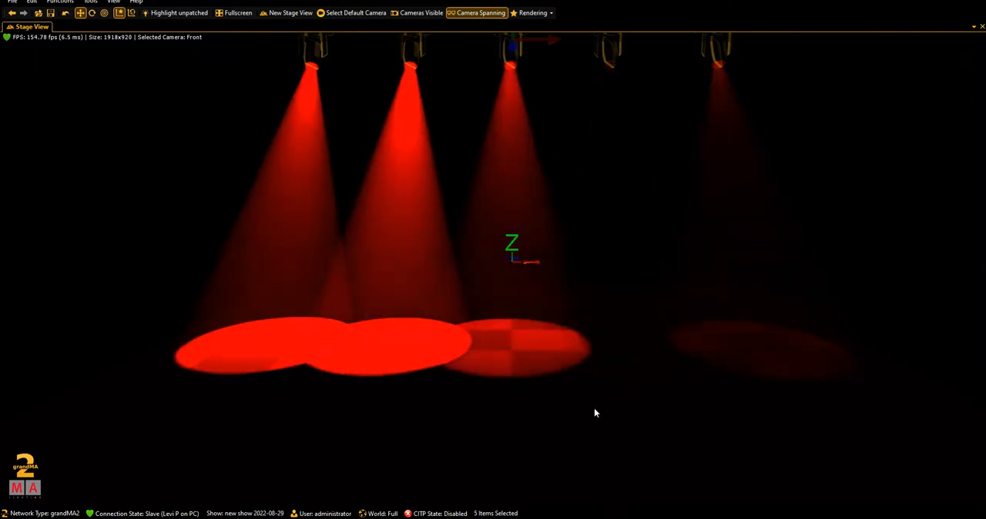
{"action": "left_click", "coordinate": [555, 517]}
{"action": "left_click", "coordinate": [555, 518]}
{"action": "left_click", "coordinate": [554, 517]}
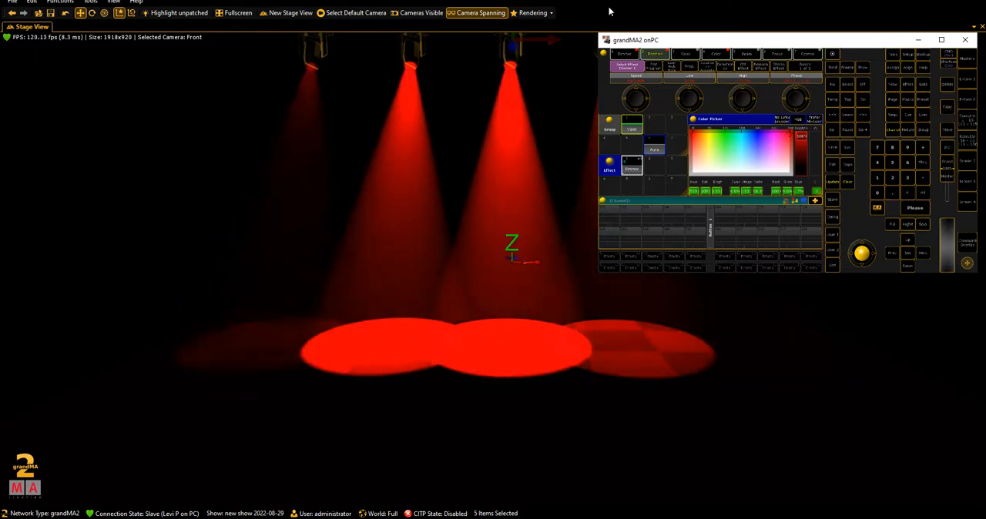
- In the 3D rendering settings, set the ambient color to 42% and the bloom to 12
{"action": "left_click", "coordinate": [562, 132]}
{"action": "left_click", "coordinate": [532, 12]}
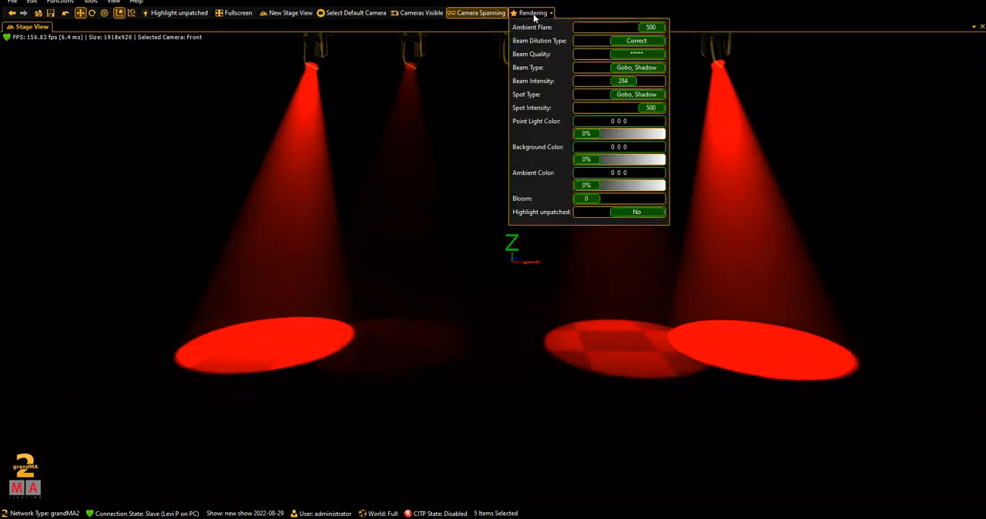
{"action": "left_click", "coordinate": [608, 186]}
{"action": "left_click_drag", "start_coordinate": [608, 186], "coordinate": [576, 160]}
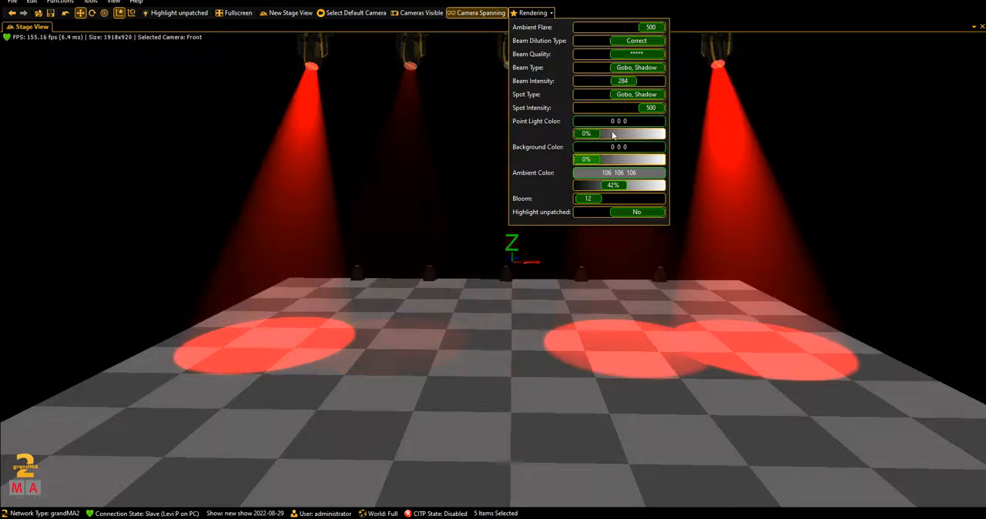
{"action": "left_click", "coordinate": [545, 13]}
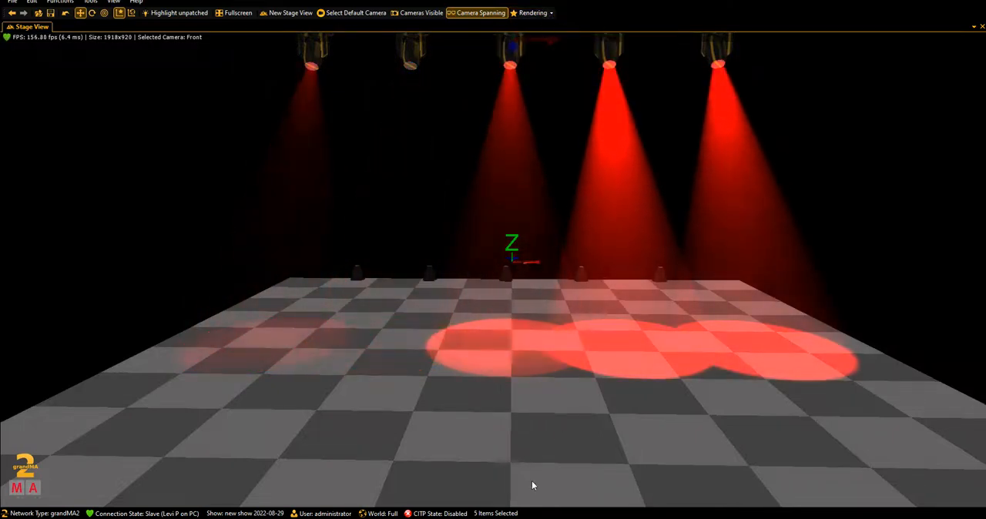
- Set the dimmer effect's speed to 53.3 BPM and return to the 3D stage
{"action": "left_click", "coordinate": [456, 517]}
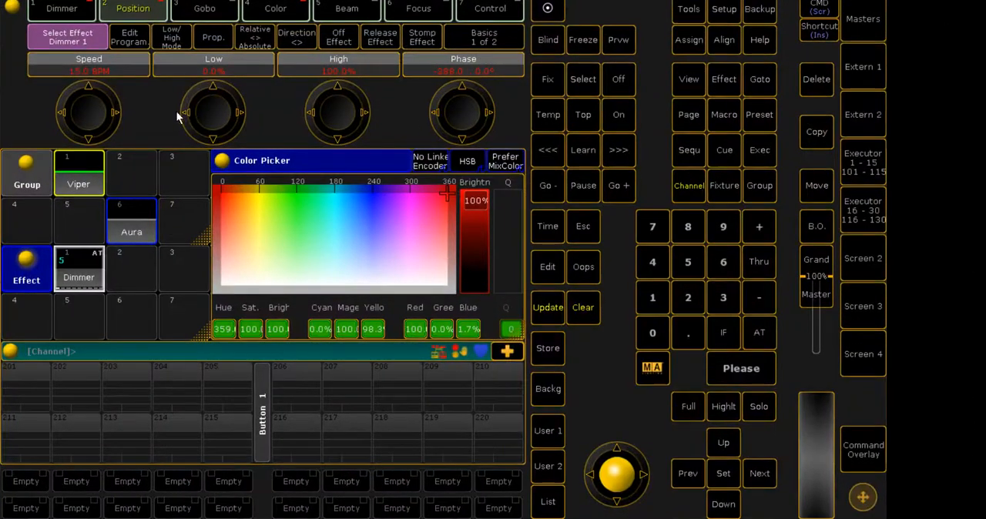
{"action": "scroll", "coordinate": [90, 93], "scroll_direction": "up", "scroll_amount": 4}
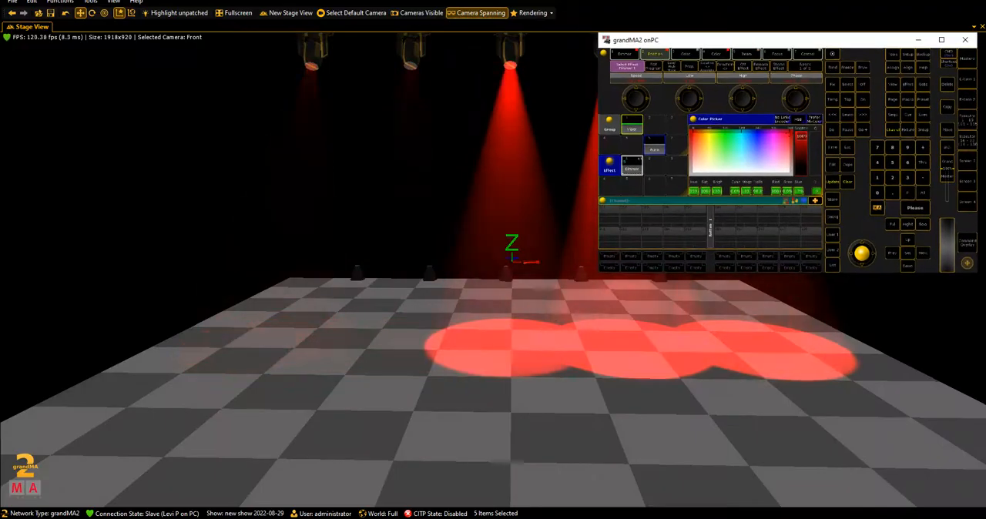
{"action": "left_click", "coordinate": [553, 22]}
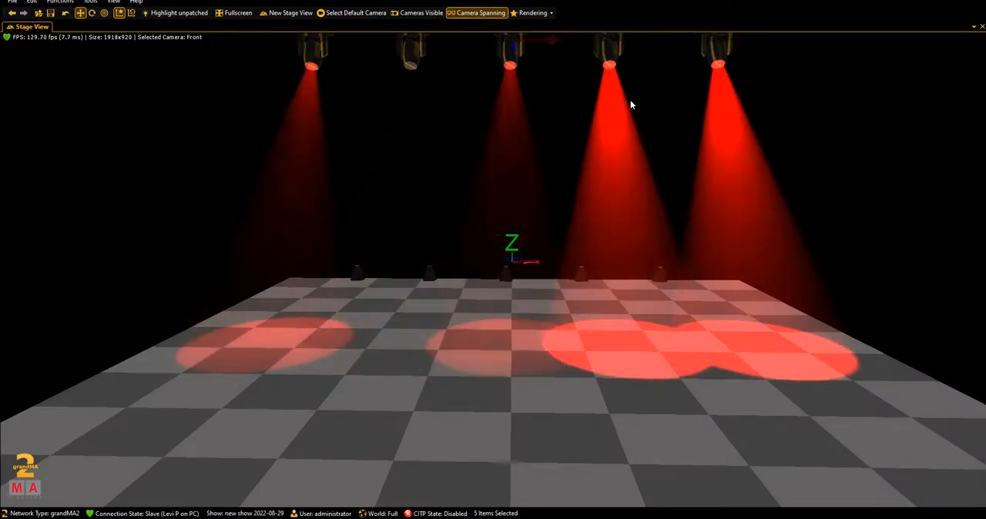
- Set the 3D rendering's ambient color to 0%
{"action": "left_click", "coordinate": [531, 13]}
{"action": "left_click_drag", "start_coordinate": [601, 183], "coordinate": [574, 185]}
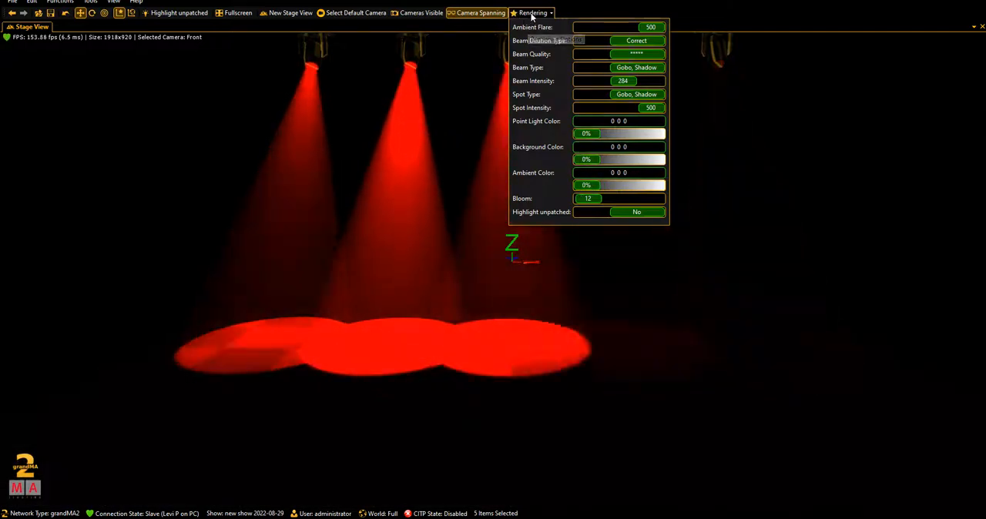
{"action": "left_click", "coordinate": [530, 15]}
- Switch to grandMA2 onPC and store the Vipers' red dimmer-effect look as a cue on executor 206
{"action": "mouse_move", "coordinate": [441, 517]}
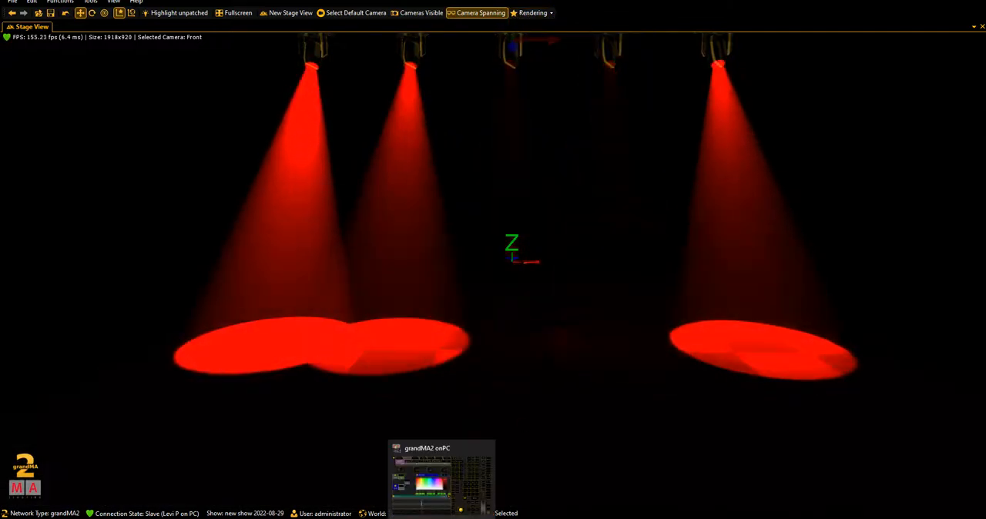
{"action": "left_click", "coordinate": [441, 518]}
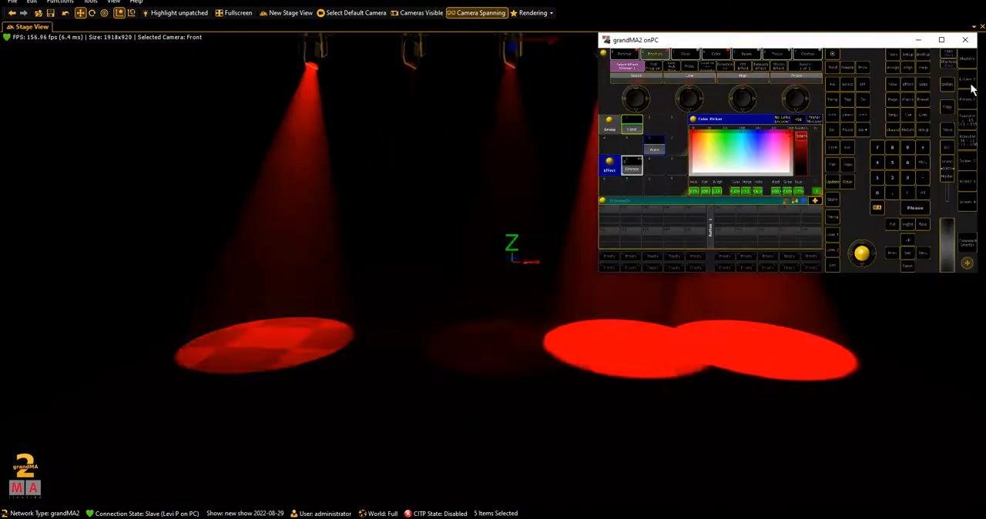
{"action": "left_click", "coordinate": [941, 39]}
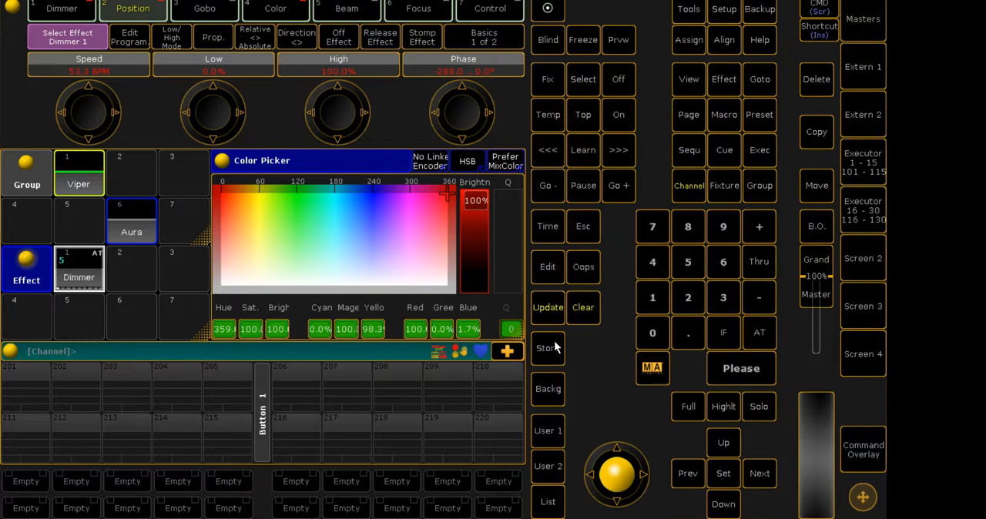
{"action": "left_click", "coordinate": [548, 348]}
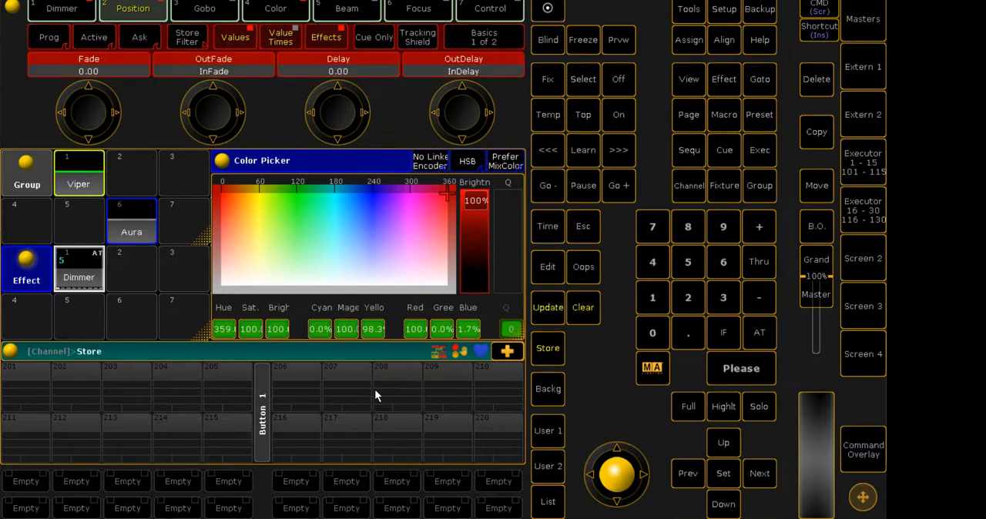
{"action": "left_click", "coordinate": [301, 377]}
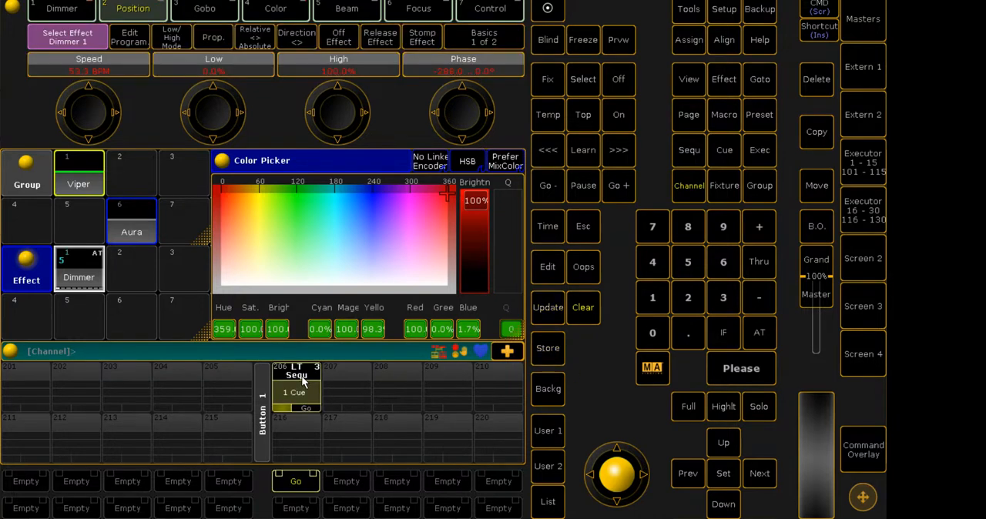
- Clear the programmer and start executor 206 with Go to check the stored cue on stage
{"action": "left_click", "coordinate": [589, 314]}
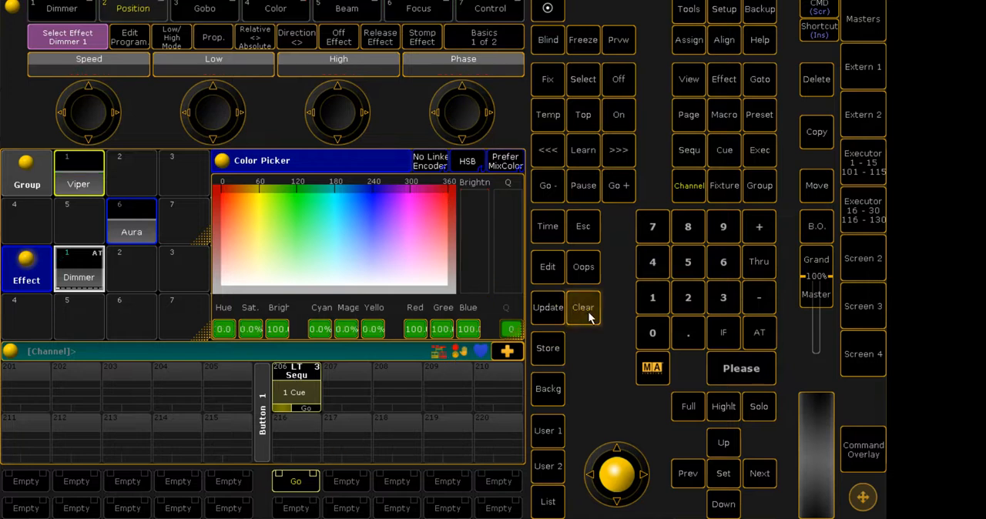
{"action": "left_click", "coordinate": [295, 480]}
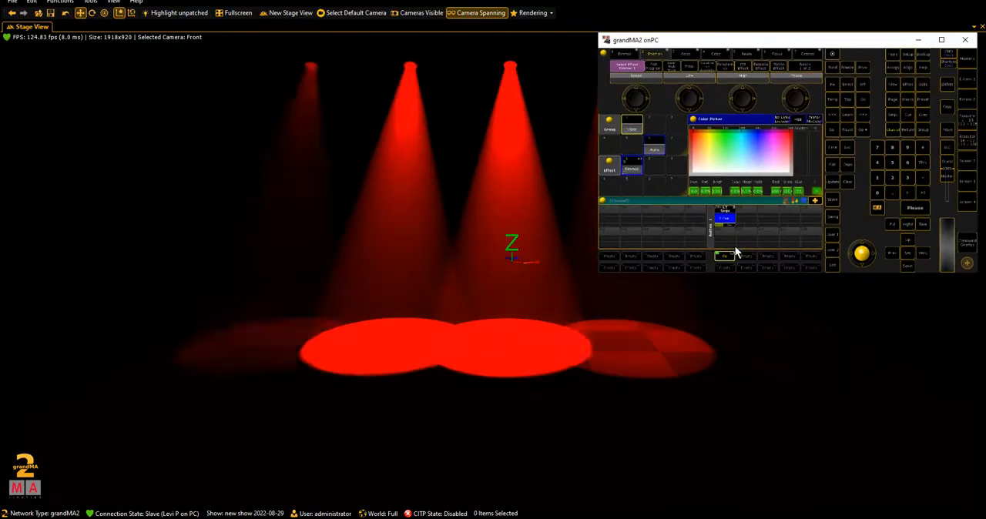
{"action": "right_click", "coordinate": [724, 255]}
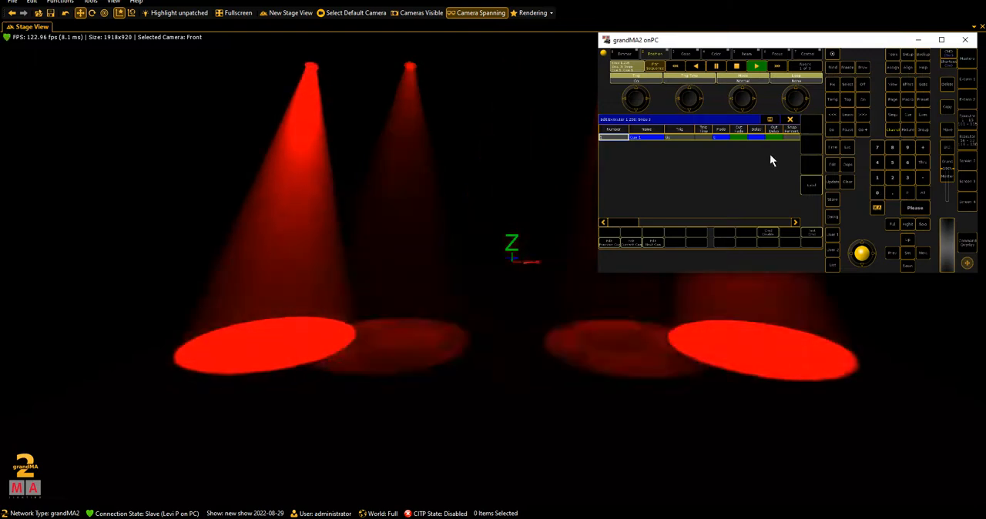
{"action": "left_click", "coordinate": [789, 119]}
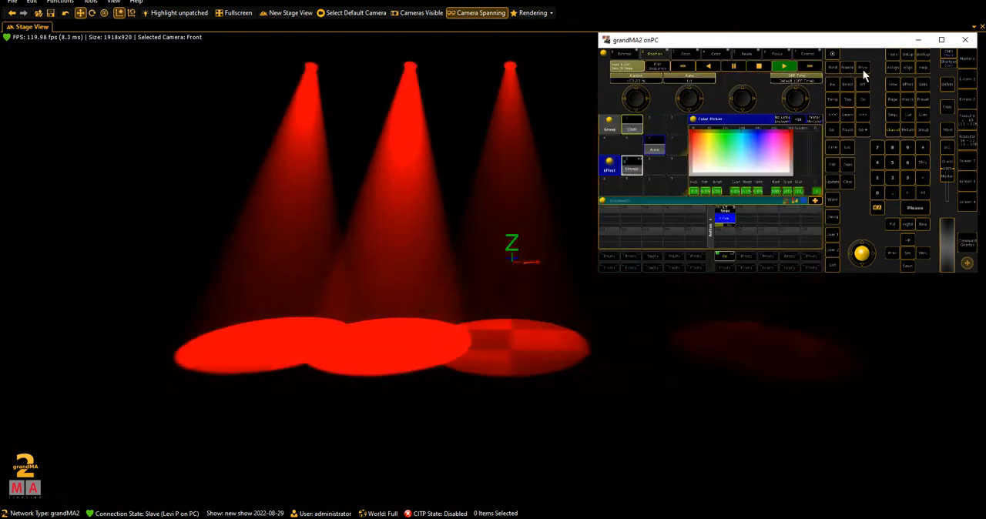
{"action": "left_click", "coordinate": [628, 53]}
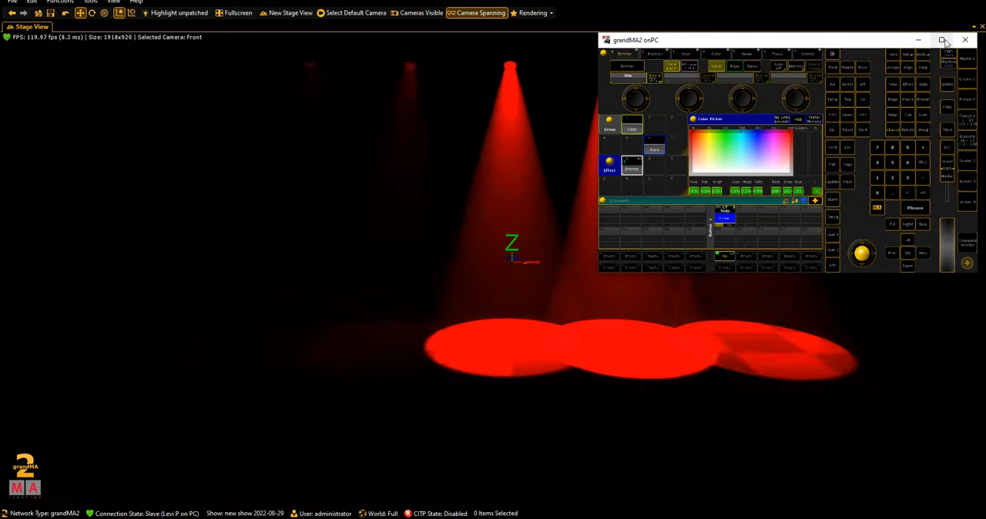
- Assign the Temp function to executor 206's button and test it
{"action": "left_click", "coordinate": [941, 39]}
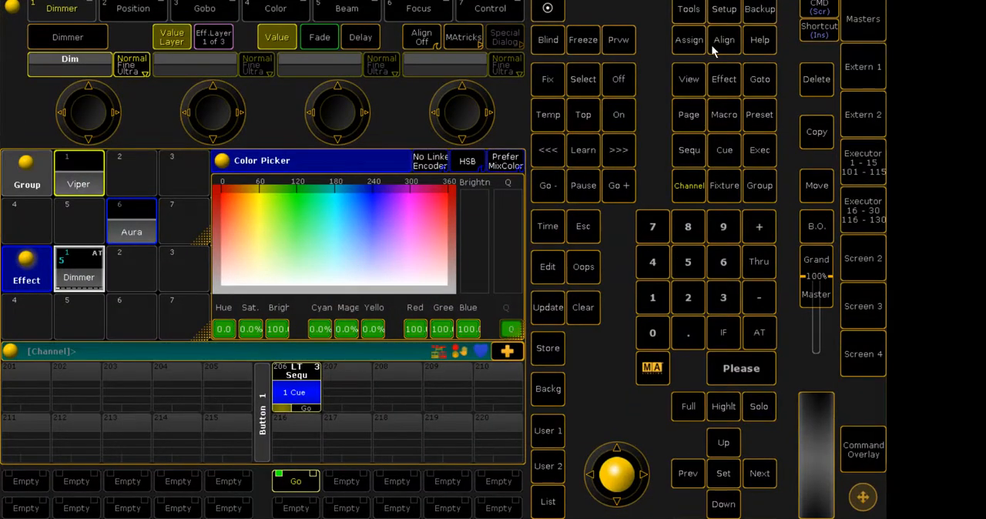
{"action": "left_click", "coordinate": [691, 42]}
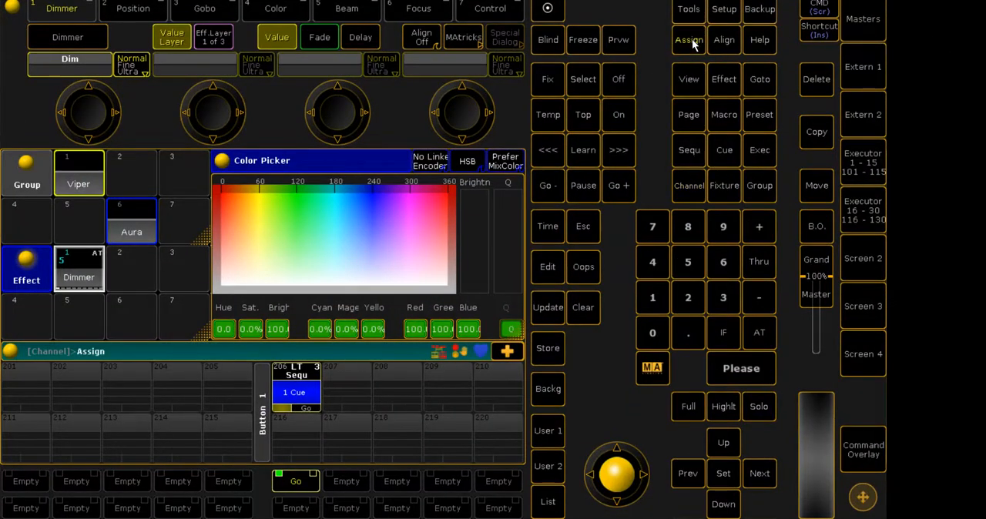
{"action": "left_click", "coordinate": [552, 117]}
{"action": "left_click", "coordinate": [552, 117]}
{"action": "left_click", "coordinate": [309, 381]}
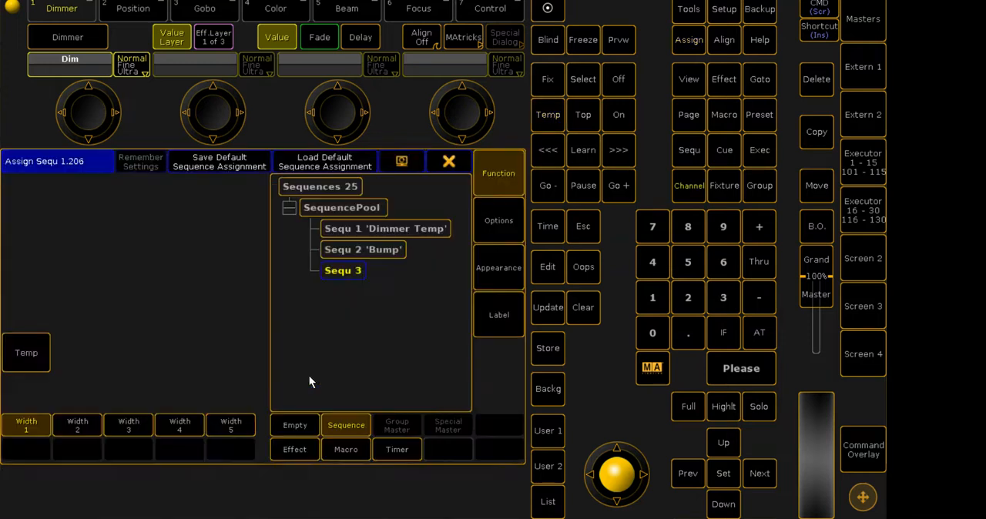
{"action": "left_click", "coordinate": [449, 162]}
{"action": "left_click", "coordinate": [292, 481]}
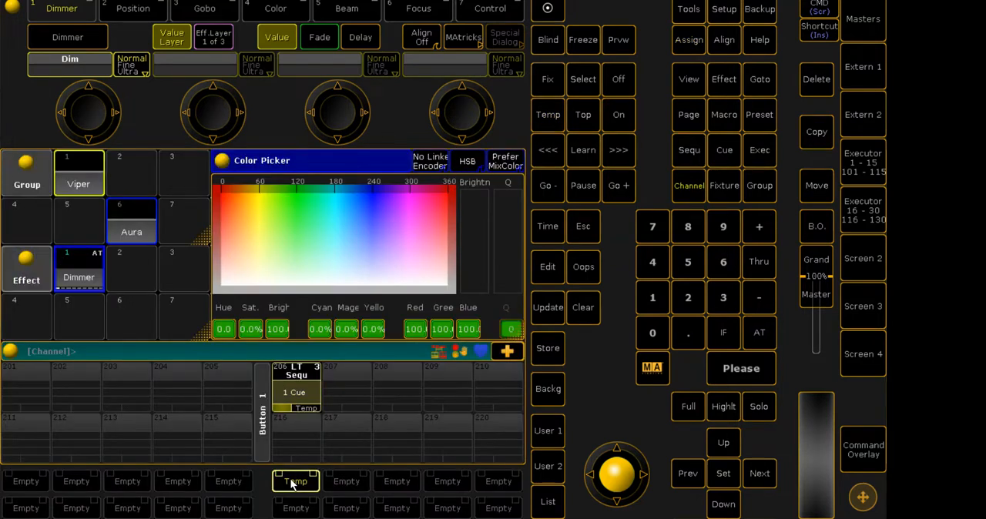
- Trigger executor 206's Temp button repeatedly to check its momentary playback on the 3D stage
{"action": "left_click", "coordinate": [293, 482]}
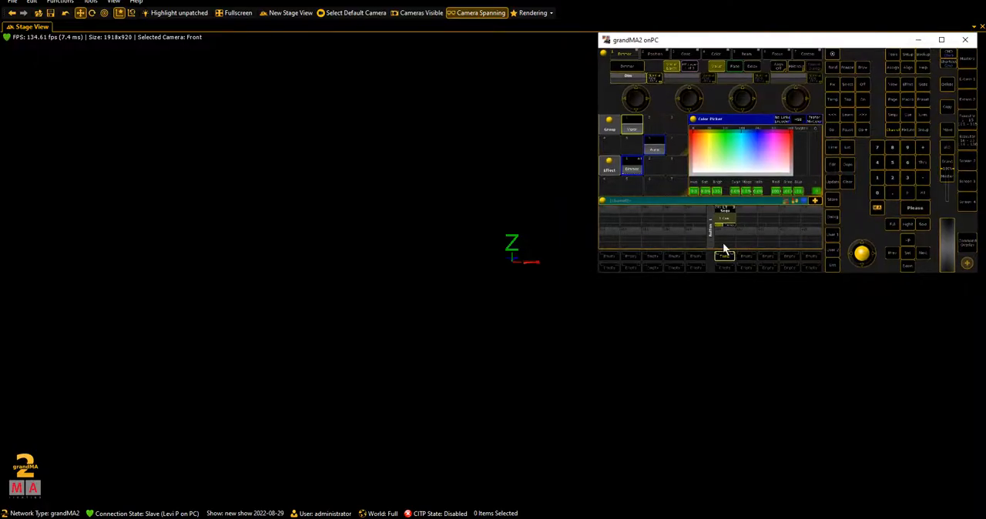
{"action": "left_click", "coordinate": [294, 482]}
{"action": "left_click", "coordinate": [723, 257]}
{"action": "left_click", "coordinate": [723, 257]}
{"action": "left_click", "coordinate": [723, 257]}
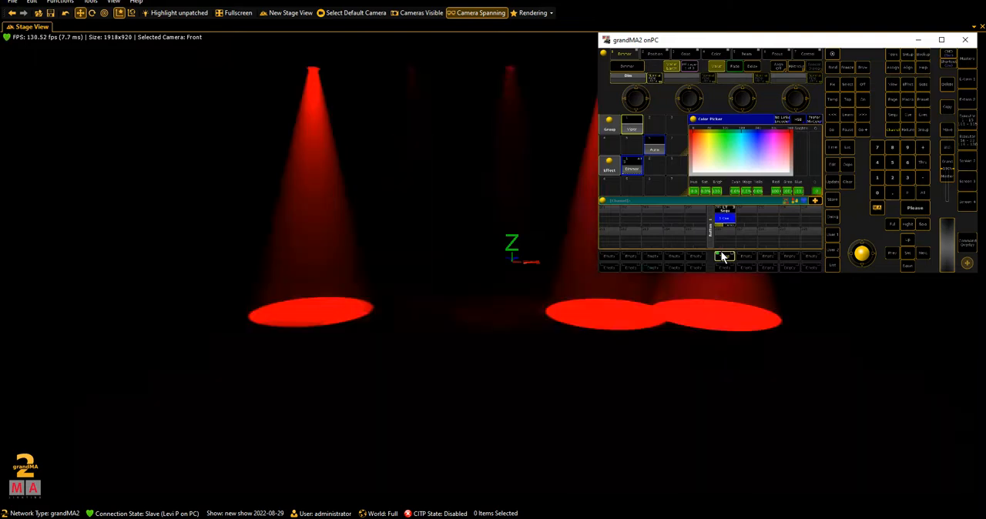
{"action": "left_click", "coordinate": [723, 257]}
{"action": "left_click", "coordinate": [721, 257]}
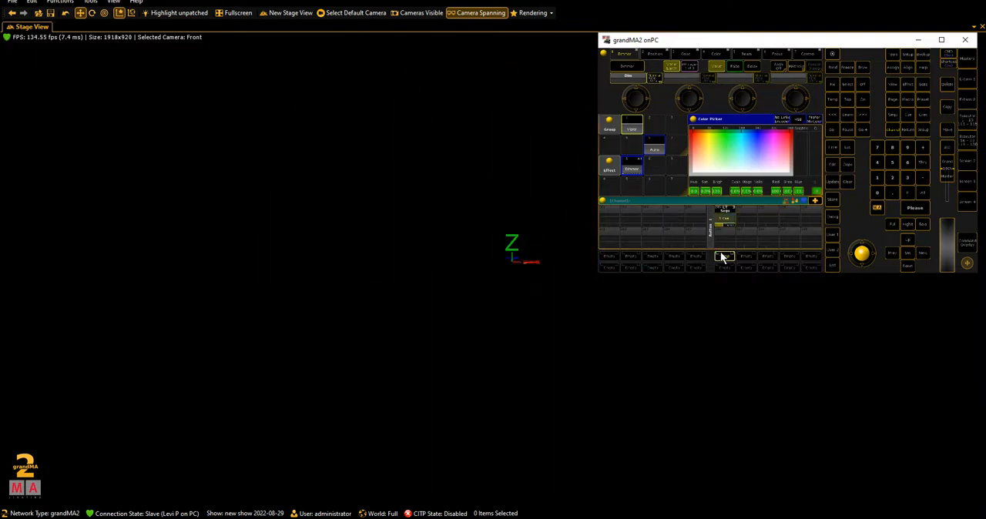
- Assign the Toggle function to executor 206's button
{"action": "left_click", "coordinate": [941, 40]}
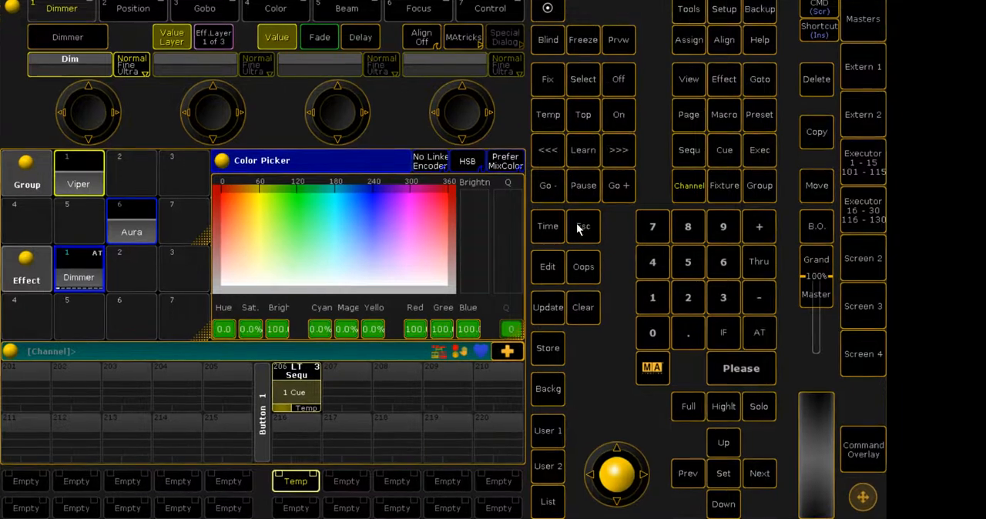
{"action": "left_click", "coordinate": [692, 40]}
{"action": "left_click", "coordinate": [556, 117]}
{"action": "left_click", "coordinate": [556, 117]}
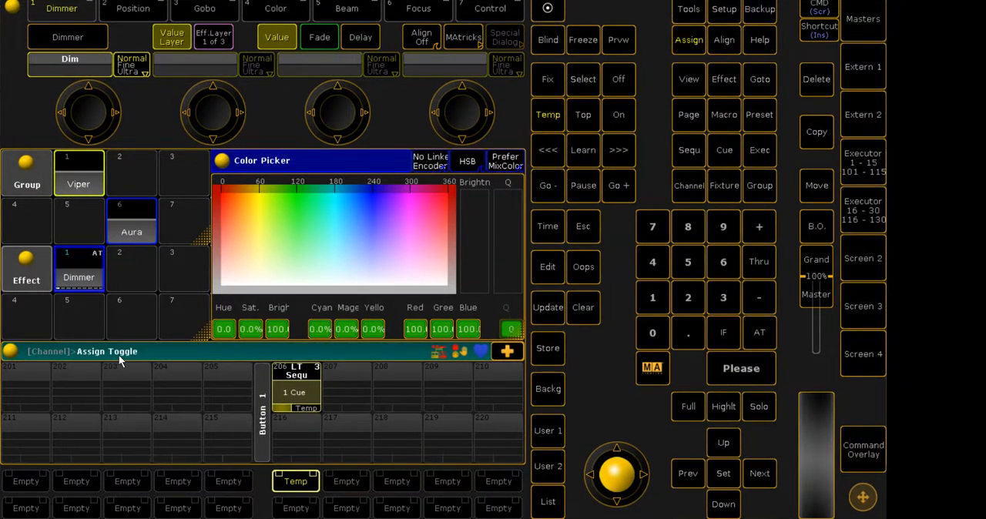
{"action": "left_click", "coordinate": [295, 391]}
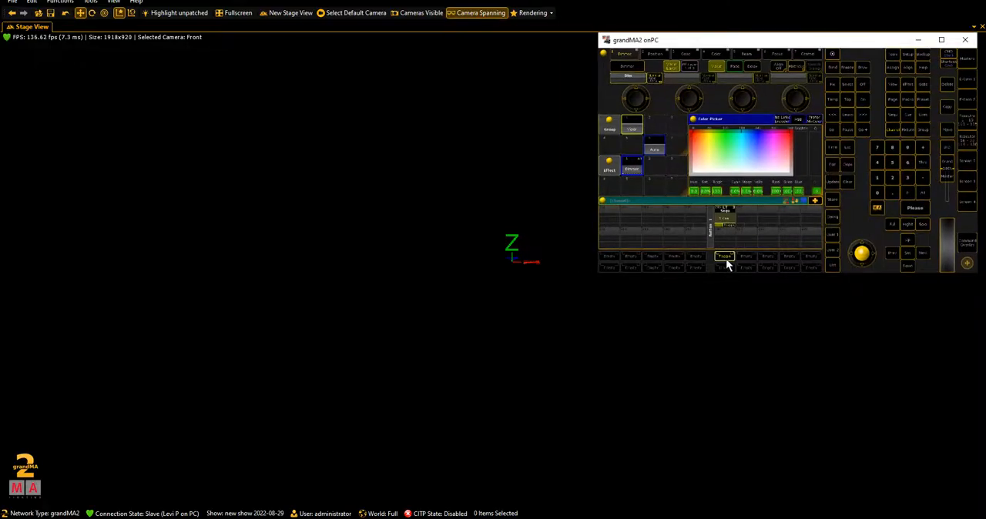
- Switch executor 206 on and off with Toggle to check its playback on the 3D stage
{"action": "left_click", "coordinate": [295, 482]}
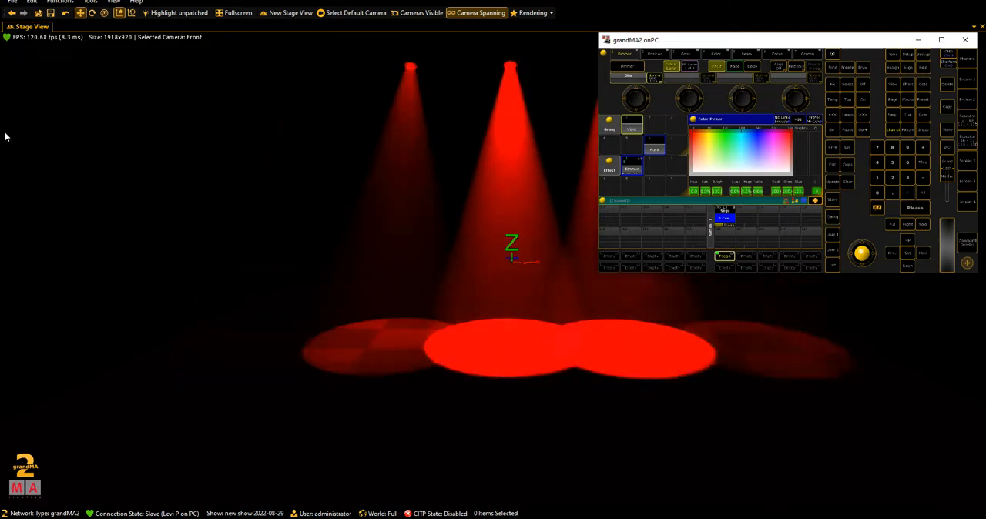
{"action": "left_click", "coordinate": [724, 257]}
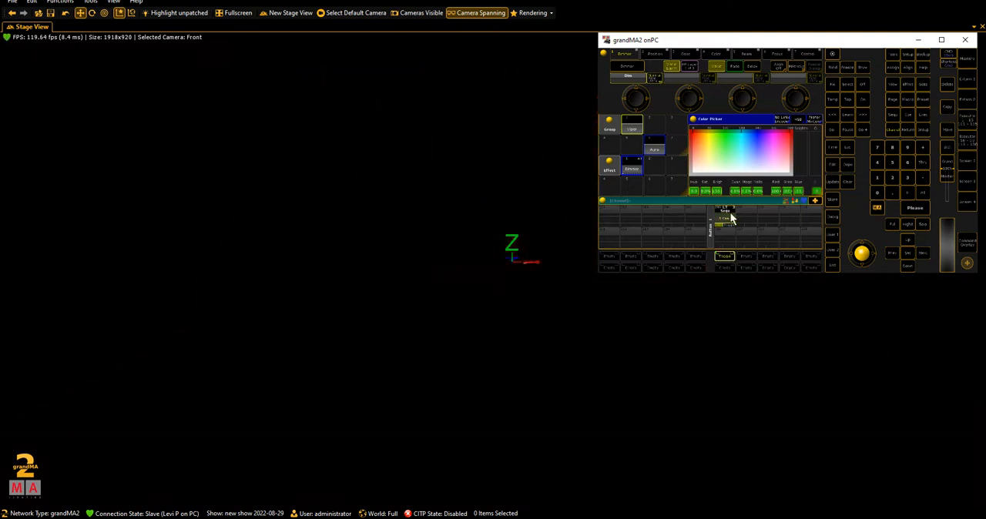
{"action": "left_click", "coordinate": [722, 257]}
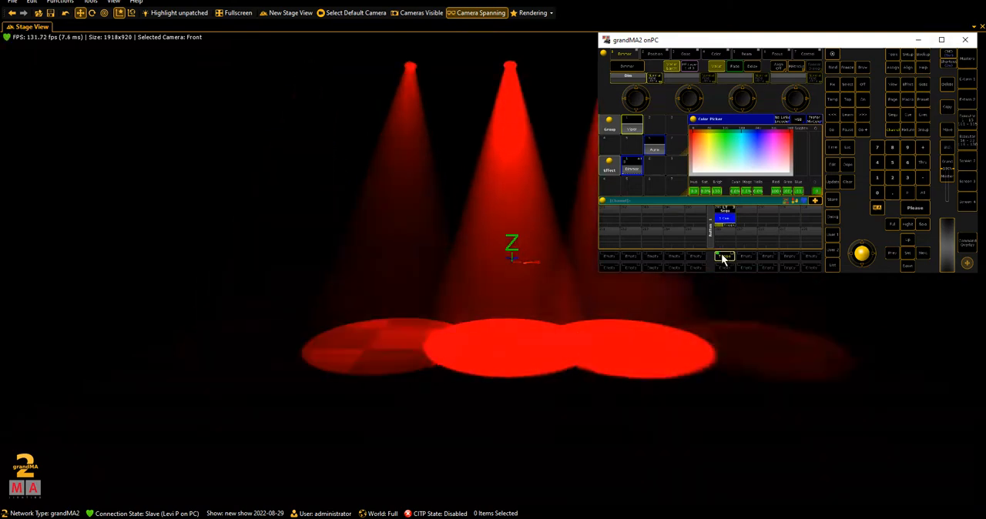
{"action": "left_click", "coordinate": [723, 257]}
- Set executor 206's OFF time to 0.5 seconds and test the toggled look's fade-out on stage
{"action": "left_click", "coordinate": [942, 39]}
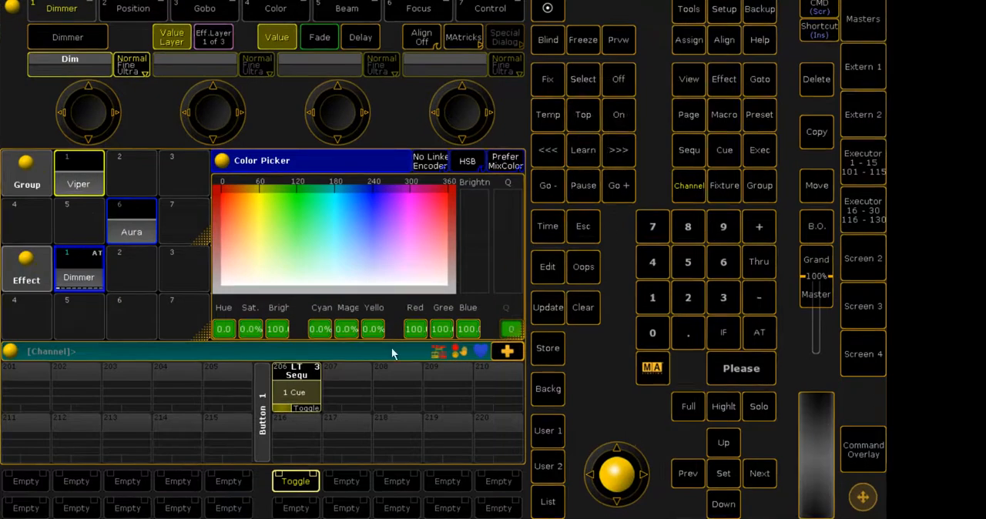
{"action": "left_click", "coordinate": [294, 392]}
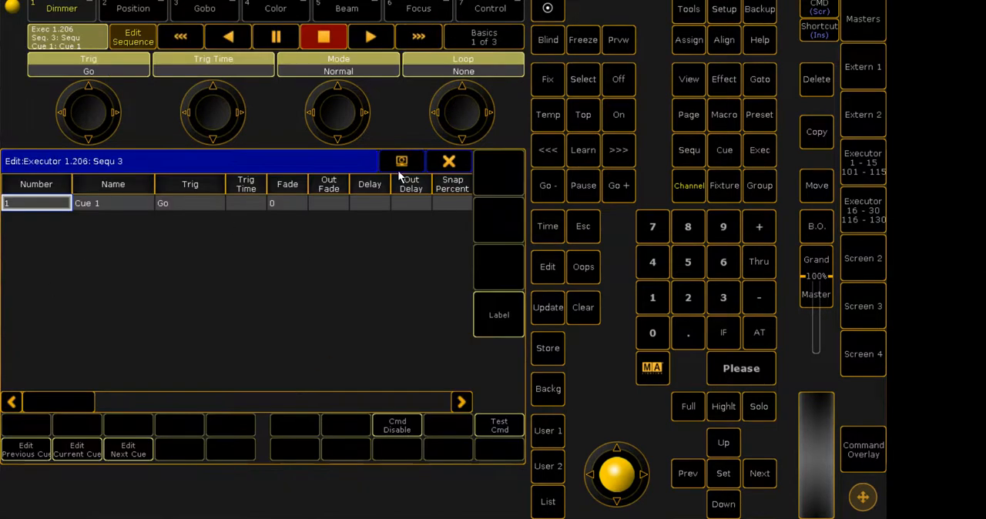
{"action": "left_click", "coordinate": [449, 161]}
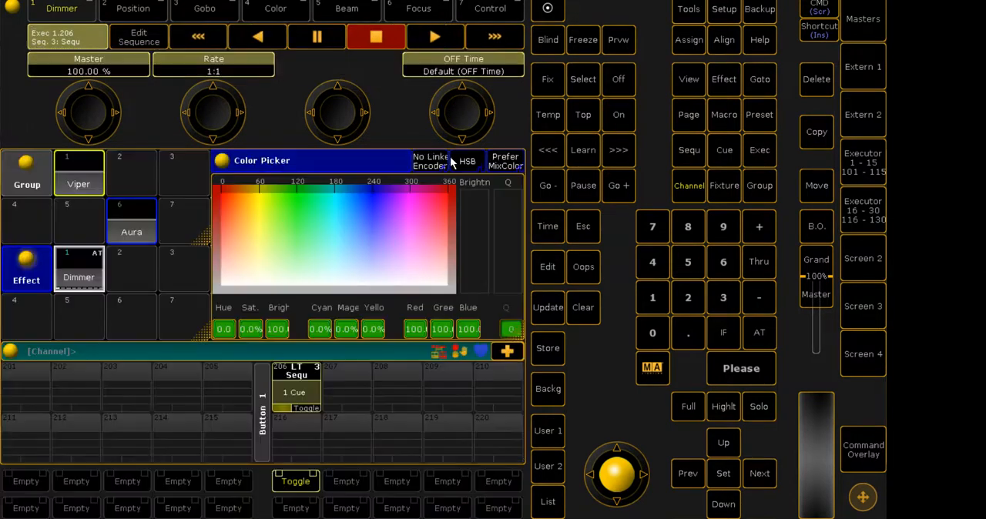
{"action": "left_click", "coordinate": [461, 68]}
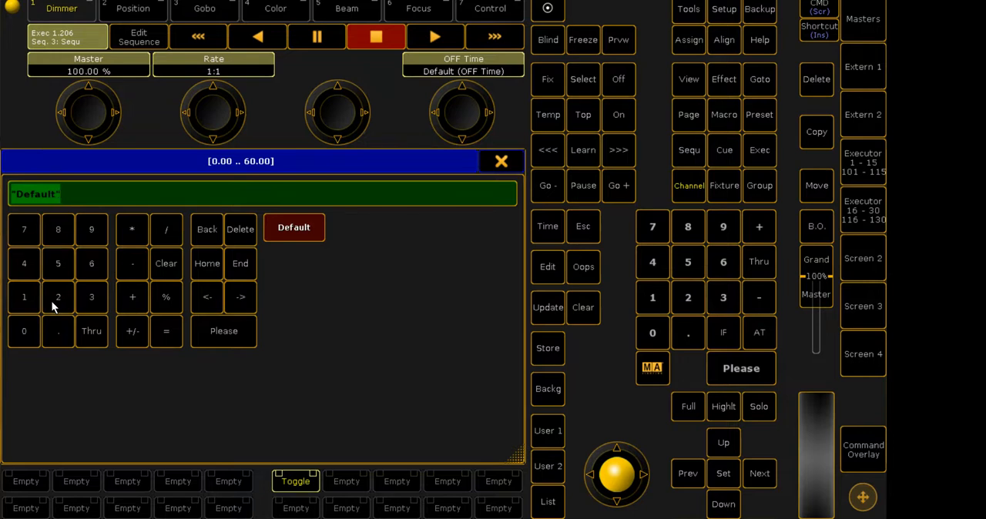
{"action": "type", "text": "0.5"}
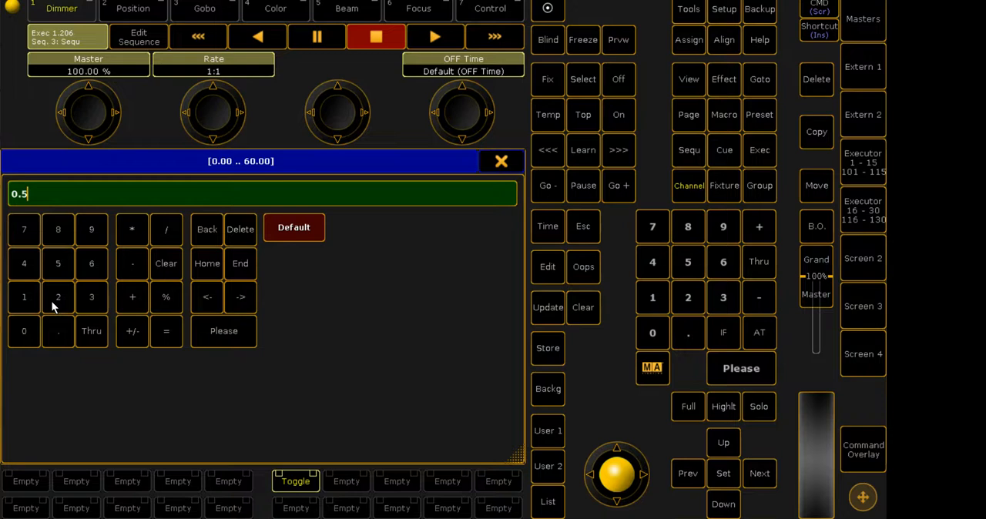
{"action": "key", "text": "Return"}
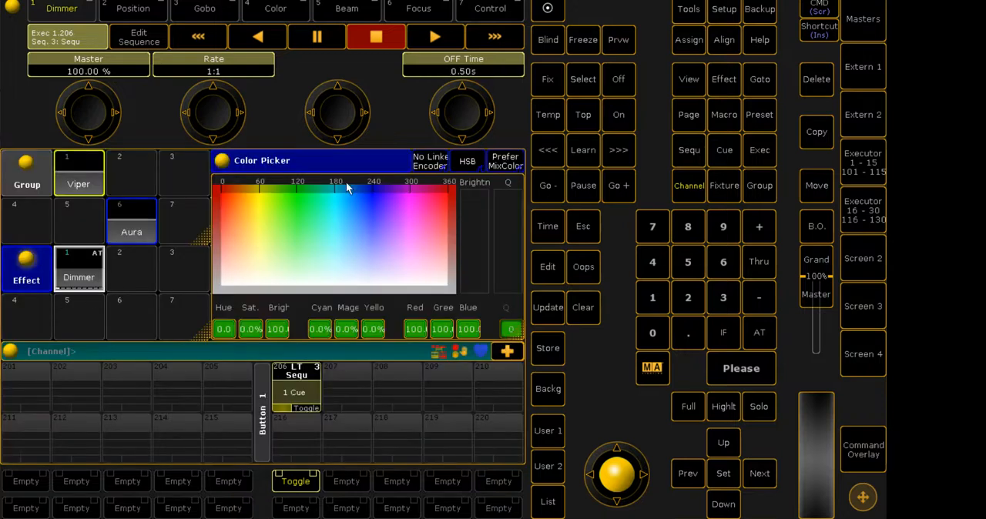
{"action": "left_click", "coordinate": [291, 479]}
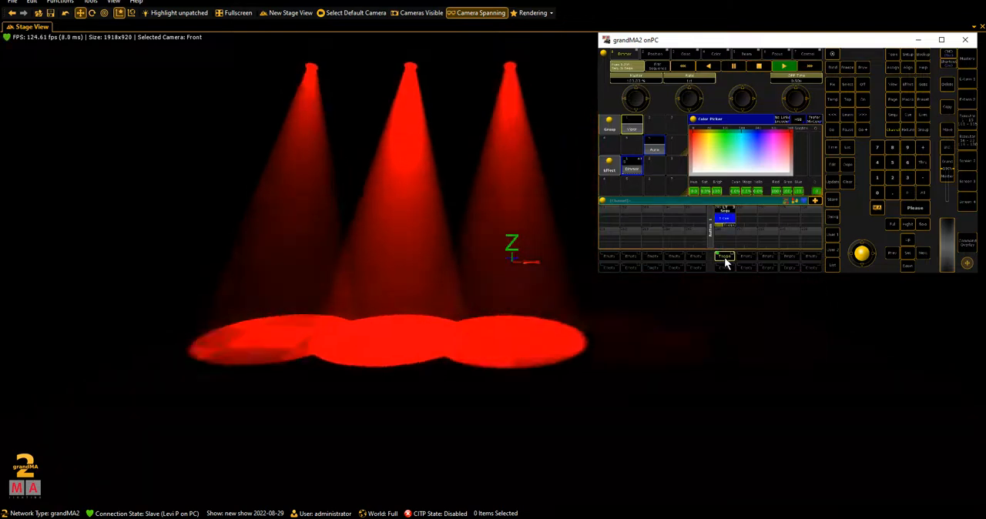
{"action": "left_click", "coordinate": [726, 260]}
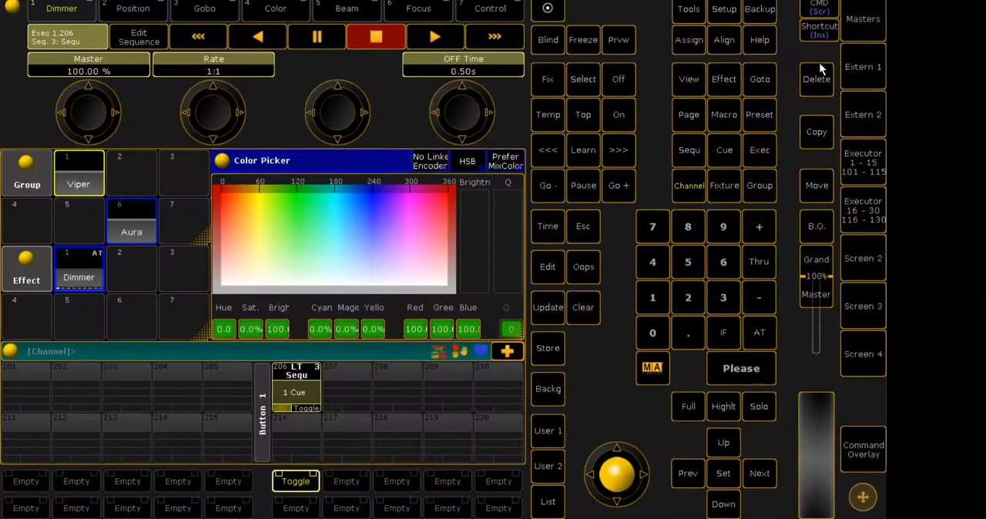
- Store the Viper and Aura groups' look at 100% dimmer as a cue on executor 209 and clear the programmer
{"action": "left_click", "coordinate": [88, 168]}
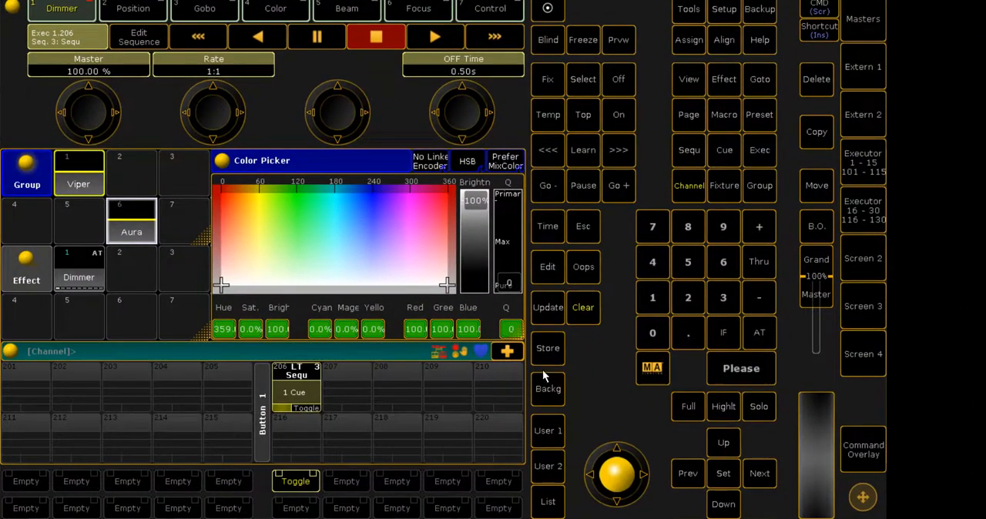
{"action": "left_click", "coordinate": [548, 348]}
{"action": "left_click", "coordinate": [446, 385]}
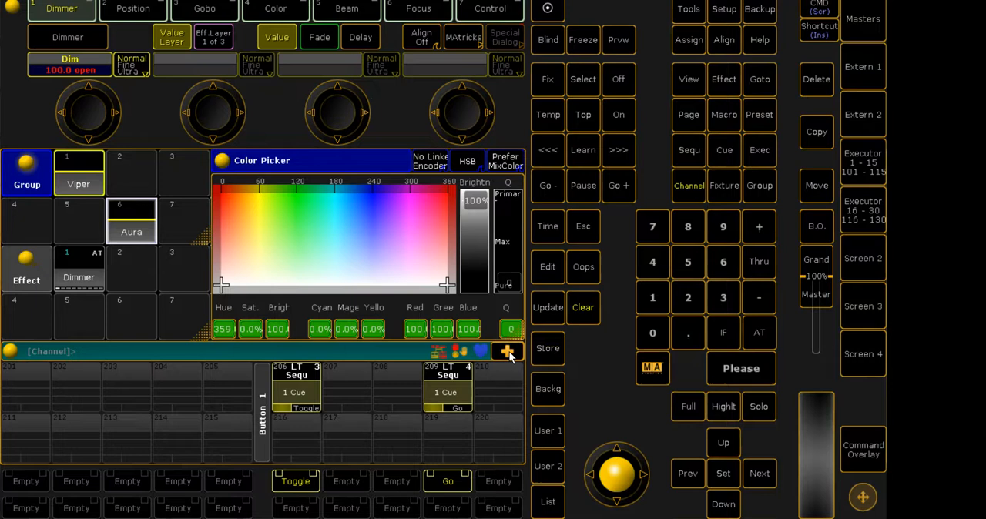
{"action": "left_click", "coordinate": [583, 319]}
- Assign the Temp function to executor 209's button
{"action": "left_click", "coordinate": [691, 43]}
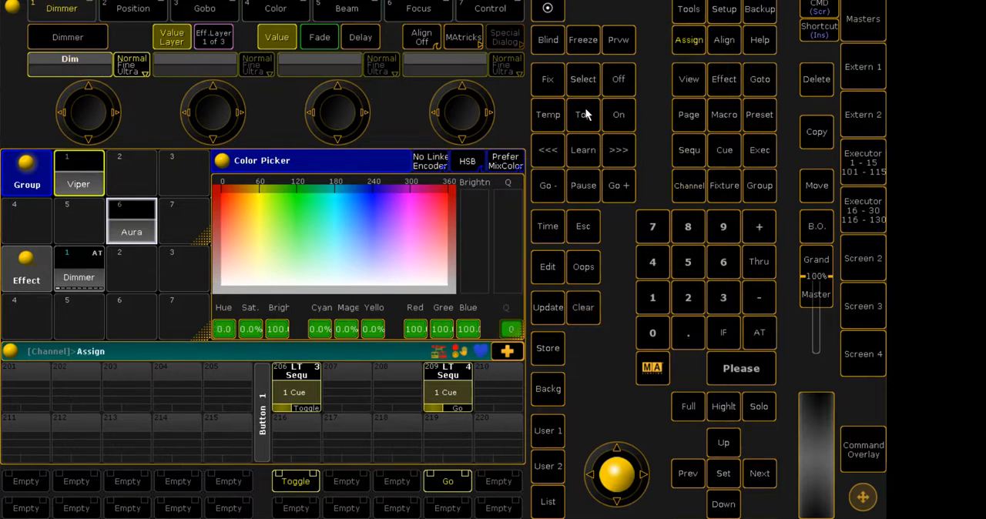
{"action": "left_click", "coordinate": [544, 114]}
{"action": "left_click", "coordinate": [463, 378]}
- Select executor 209's sequence and set the executor's OFF time to 0.25 seconds
{"action": "left_click", "coordinate": [434, 403]}
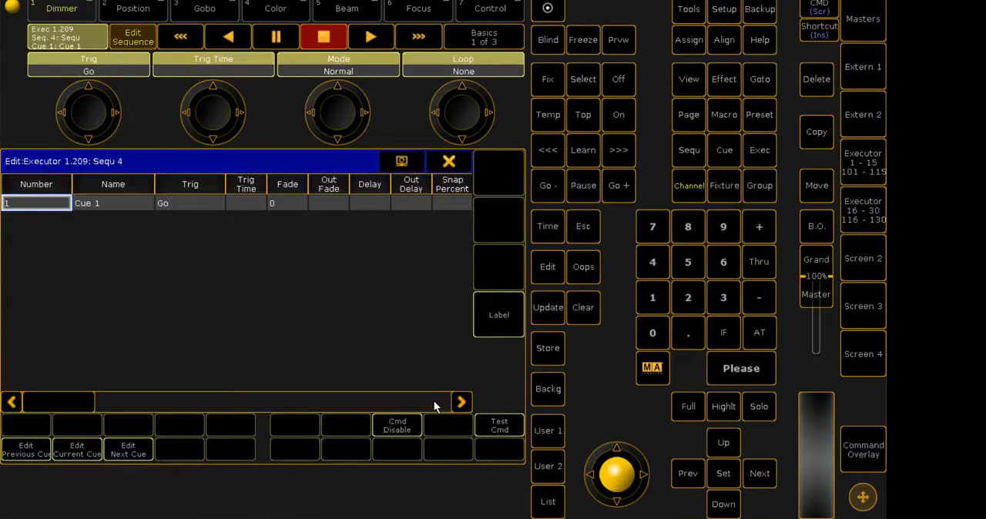
{"action": "left_click", "coordinate": [451, 161]}
{"action": "left_click", "coordinate": [467, 71]}
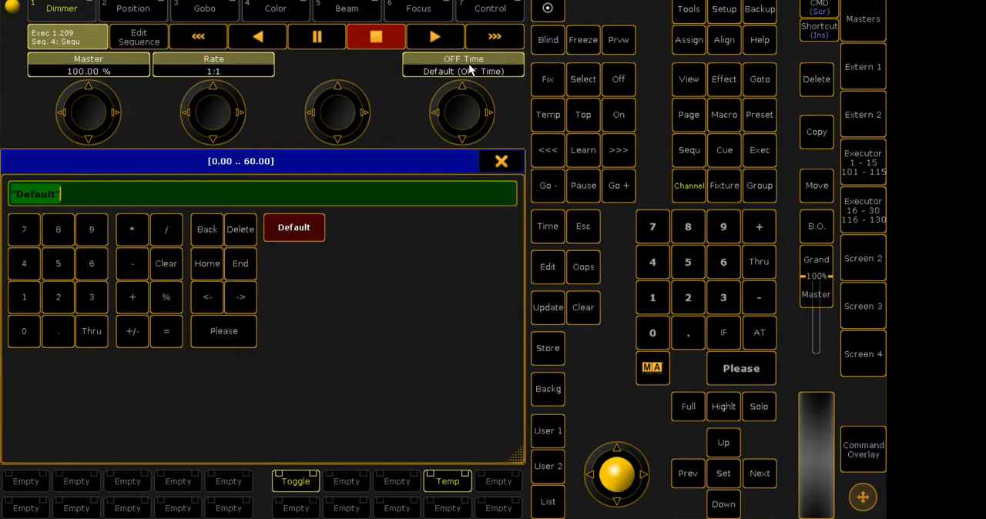
{"action": "key", "text": "BackSpace"}
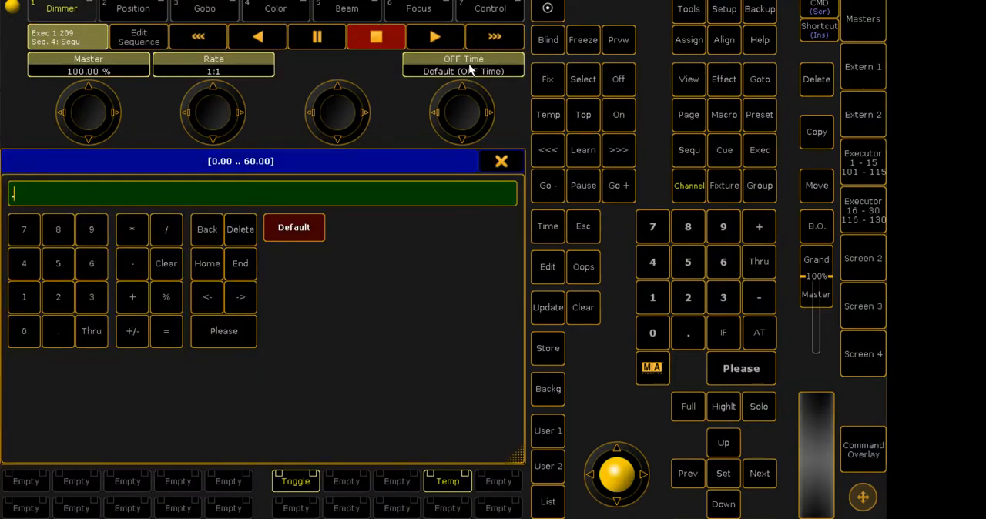
{"action": "type", "text": "0.25"}
{"action": "key", "text": "Return"}
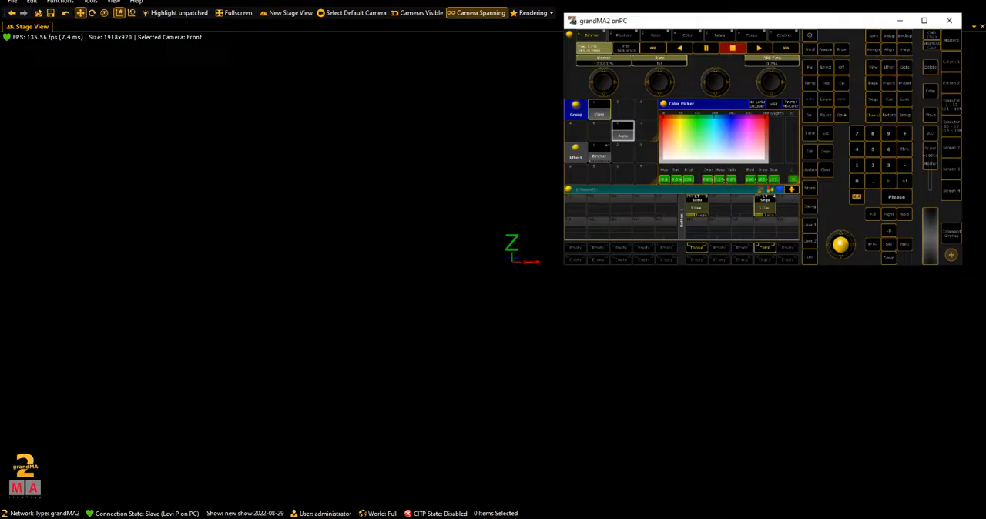
- Flash executor 209 repeatedly with its Temp button to check the look and its release on stage
{"action": "left_click", "coordinate": [448, 481]}
{"action": "left_click", "coordinate": [789, 257]}
{"action": "left_click", "coordinate": [788, 257]}
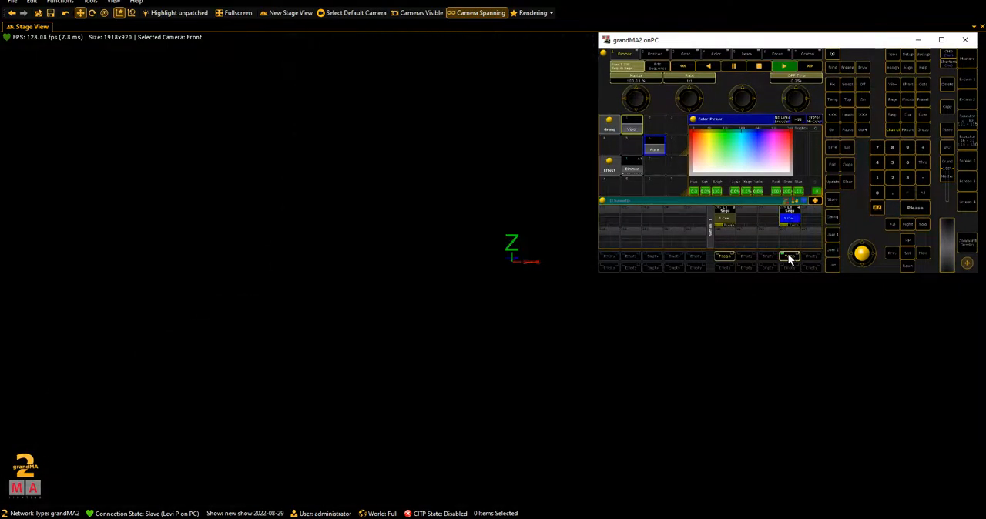
{"action": "left_click", "coordinate": [789, 258]}
{"action": "left_click", "coordinate": [789, 258]}
{"action": "left_click", "coordinate": [789, 257]}
{"action": "left_click", "coordinate": [789, 257]}
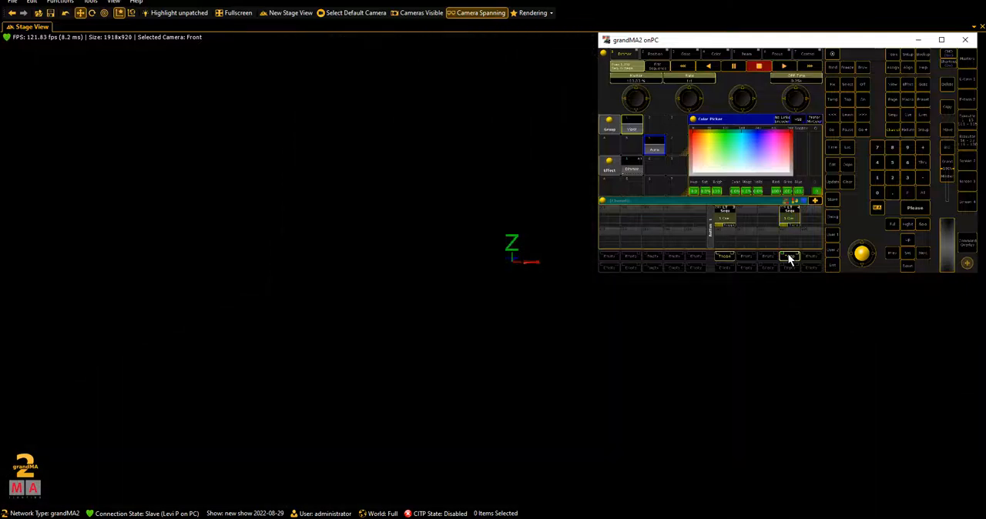
{"action": "left_click", "coordinate": [789, 257]}
{"action": "left_click", "coordinate": [788, 257]}
{"action": "left_click", "coordinate": [788, 258]}
{"action": "left_click", "coordinate": [789, 257]}
{"action": "left_click", "coordinate": [789, 257]}
{"action": "left_click", "coordinate": [789, 257]}
{"action": "left_click", "coordinate": [789, 257]}
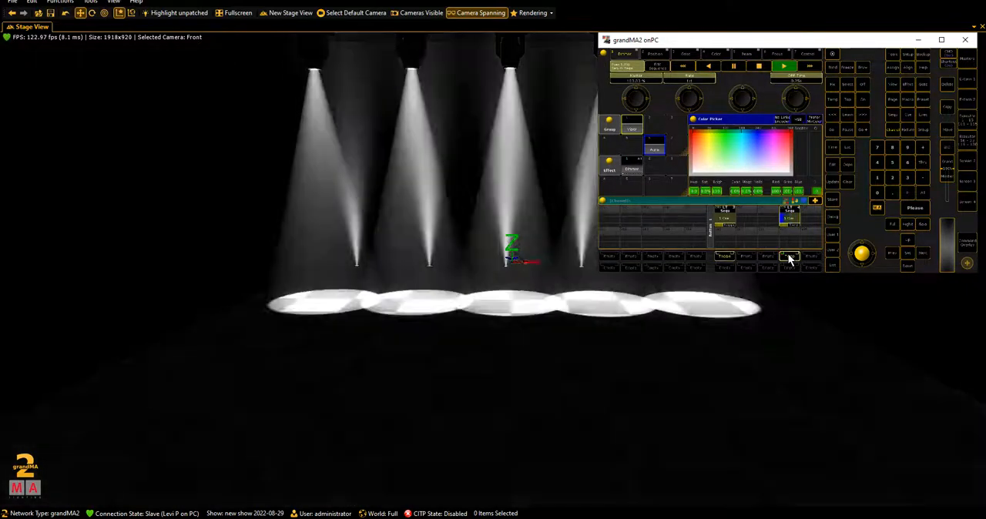
{"action": "left_click", "coordinate": [789, 257]}
{"action": "left_click", "coordinate": [789, 257]}
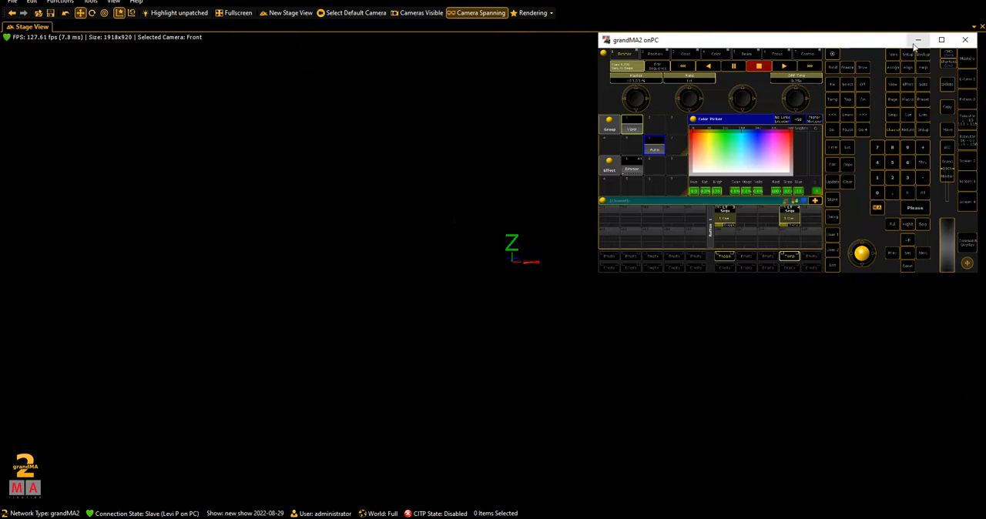
- Set executor 209's OFF time to 0 seconds and return to the 3D stage view, keeping the console running
{"action": "left_click", "coordinate": [950, 39]}
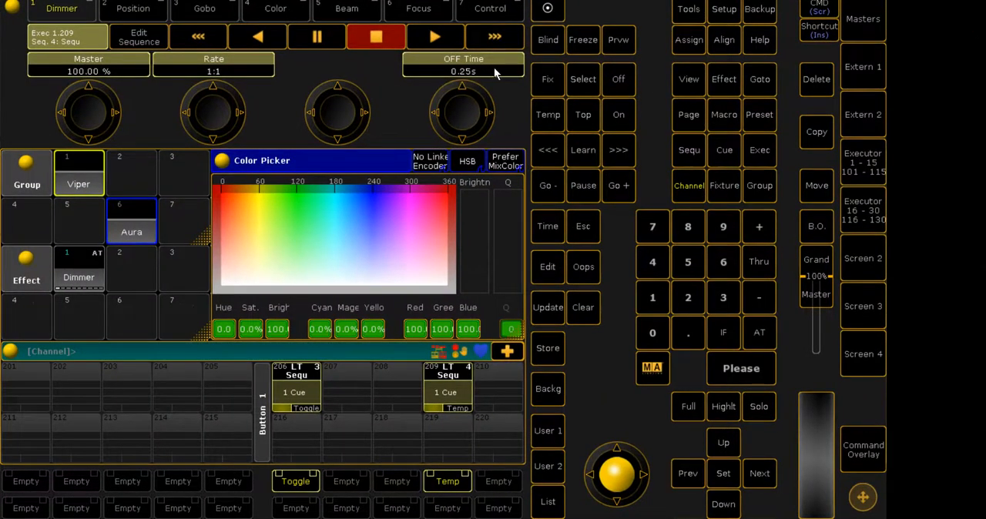
{"action": "left_click", "coordinate": [494, 65]}
{"action": "type", "text": "0"}
{"action": "key", "text": "Return"}
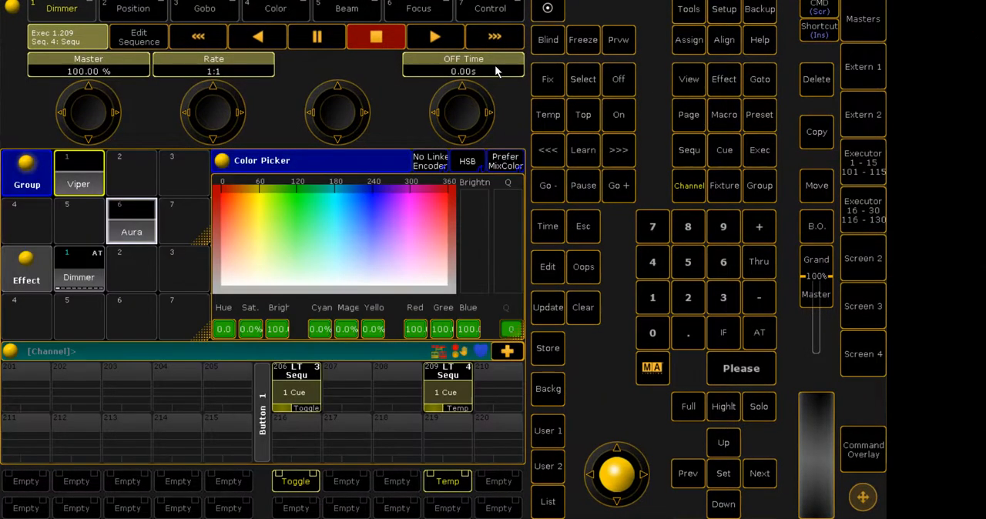
{"action": "key", "text": "alt+F4"}
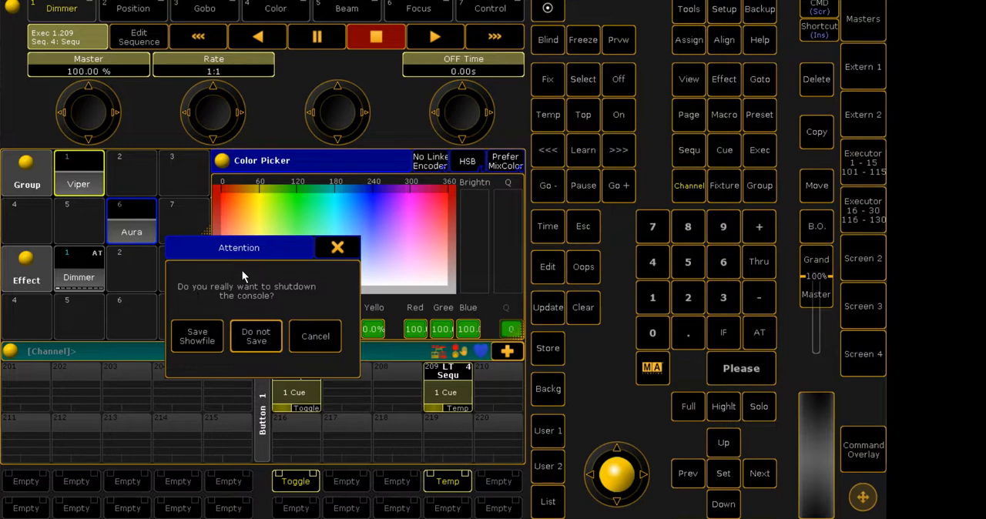
{"action": "left_click", "coordinate": [333, 251]}
{"action": "left_click", "coordinate": [950, 0]}
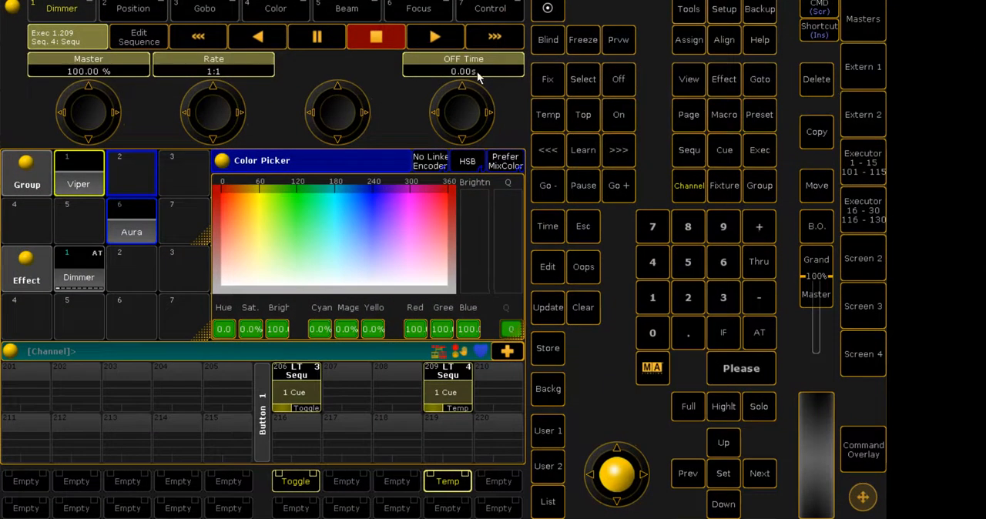
- Set executor 209's OFF time to 0.5 seconds
{"action": "left_click", "coordinate": [478, 75]}
{"action": "type", "text": ".25"}
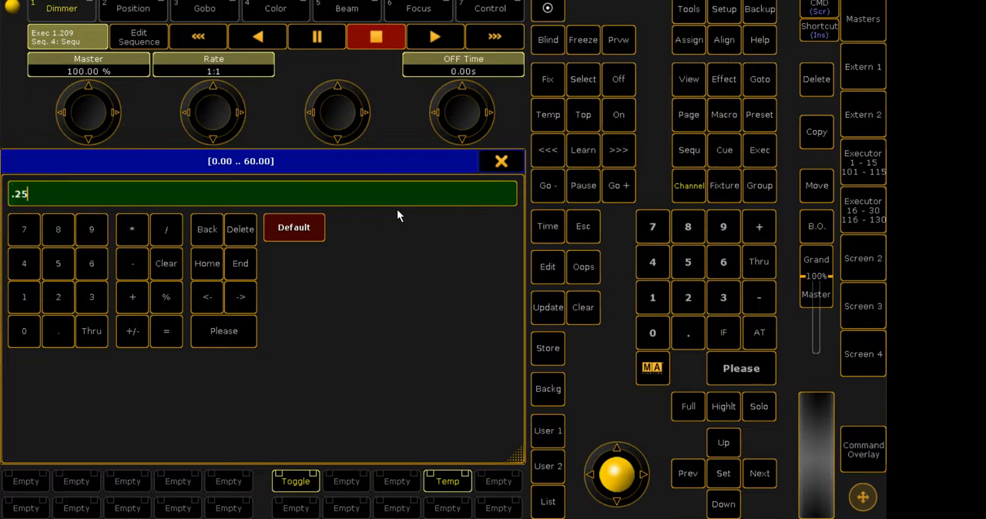
{"action": "key", "text": "BackSpace"}
{"action": "key", "text": "BackSpace"}
{"action": "type", "text": "5"}
{"action": "key", "text": "Return"}
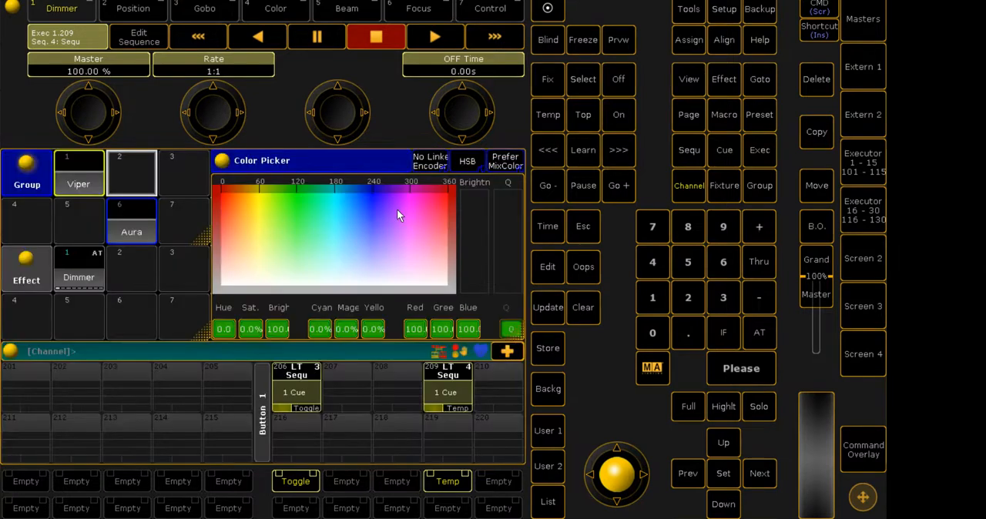
{"action": "left_click", "coordinate": [489, 66]}
{"action": "type", "text": ".5"}
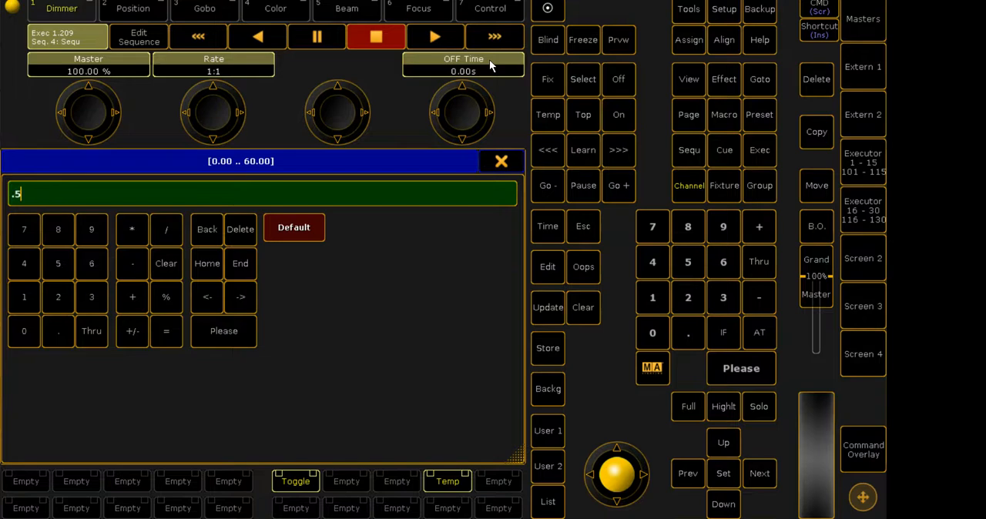
{"action": "key", "text": "Return"}
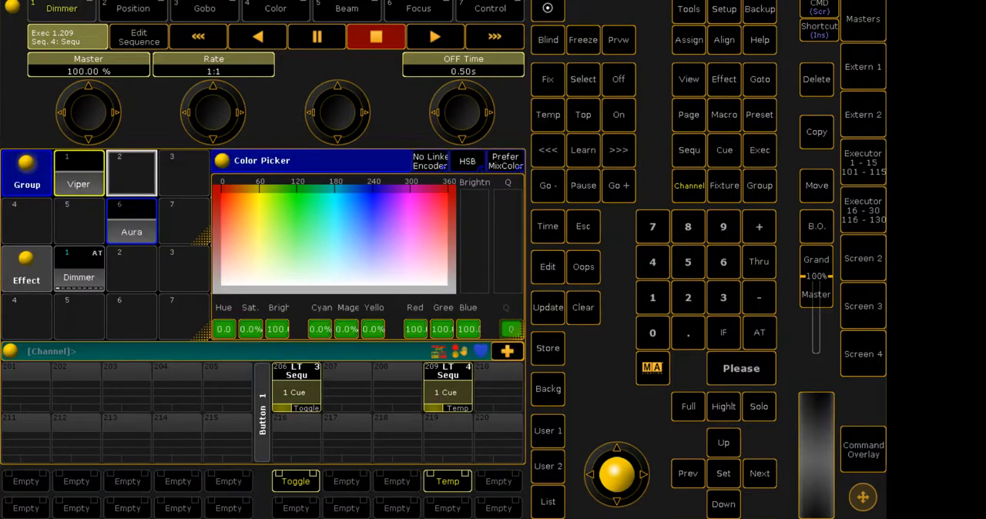
- Flash executor 209 over the stage view to check its 0.5-second release, and enlarge the console again
{"action": "left_click", "coordinate": [951, 0]}
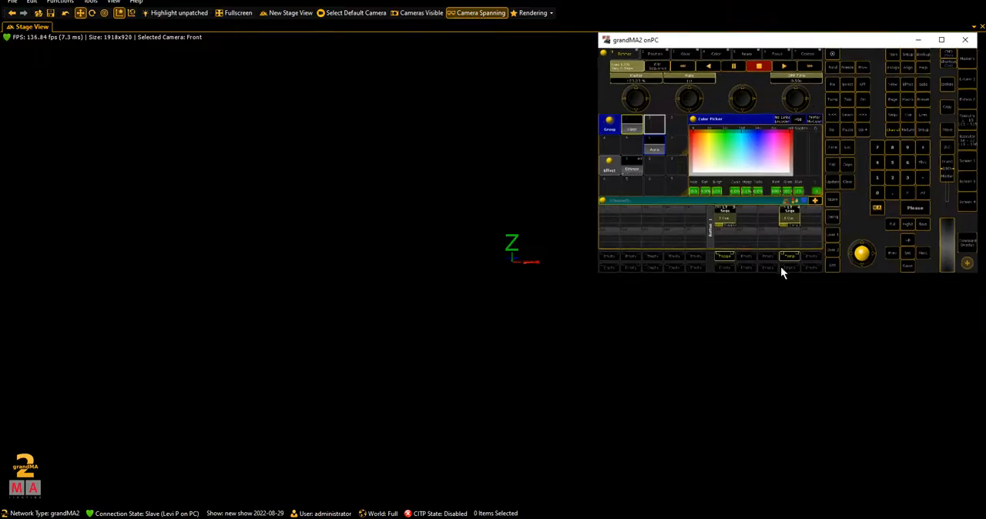
{"action": "left_click", "coordinate": [791, 258]}
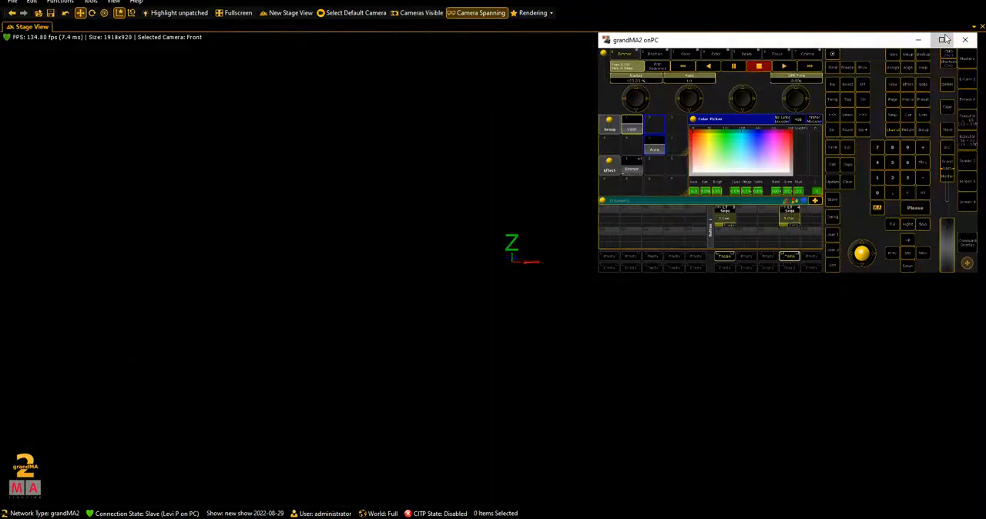
{"action": "left_click", "coordinate": [943, 39]}
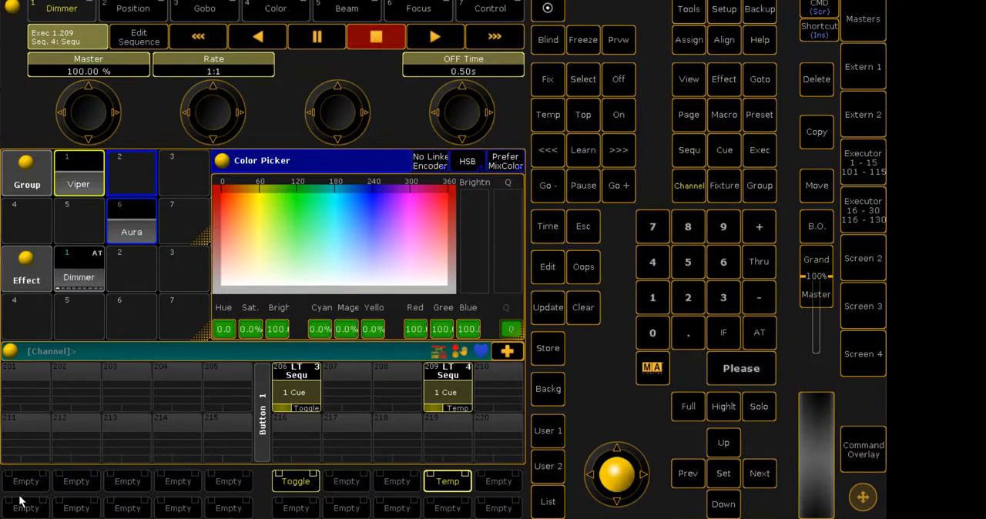
{"action": "key", "text": "alt+Tab"}
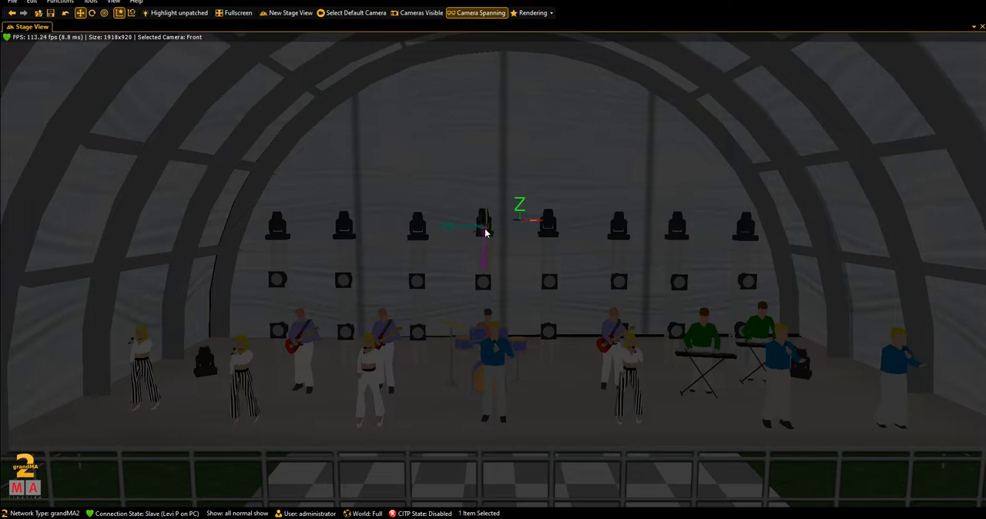
{"action": "left_click_drag", "start_coordinate": [482, 240], "coordinate": [482, 242]}
{"action": "key", "text": "alt+Tab"}
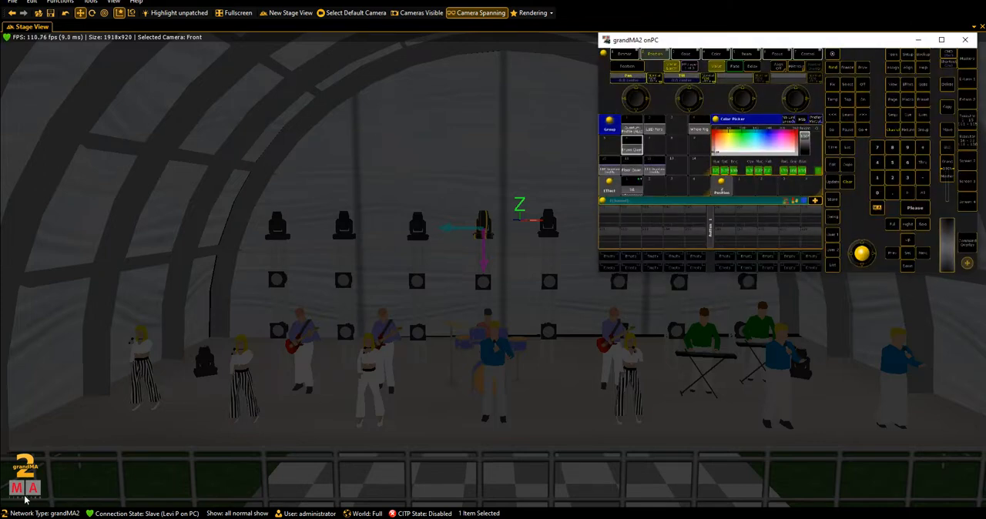
{"action": "left_click", "coordinate": [662, 131]}
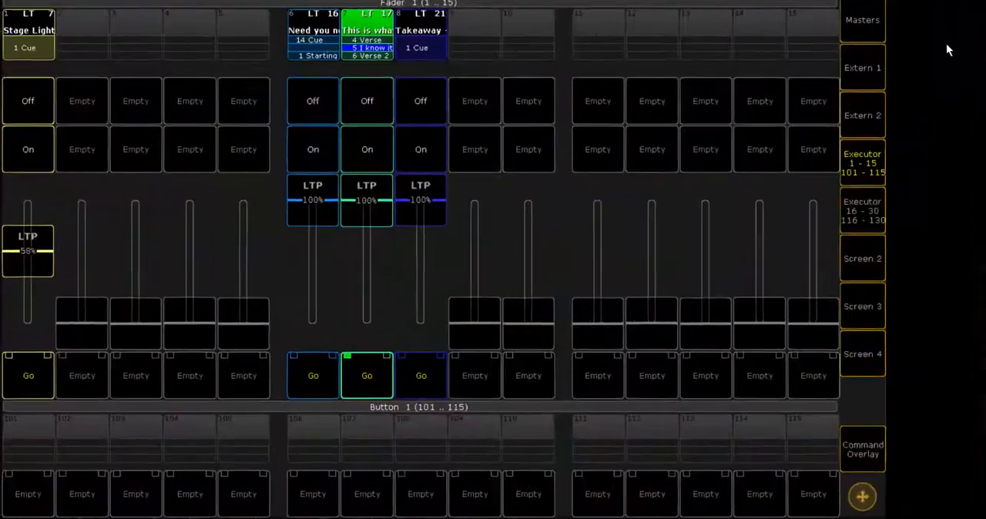
- Return from the fader executors to the main console view and flash 5R Bump, N.U.N BUM, Whole Rig, Full strobe, Lick and P/T Circle
{"action": "left_click", "coordinate": [863, 171]}
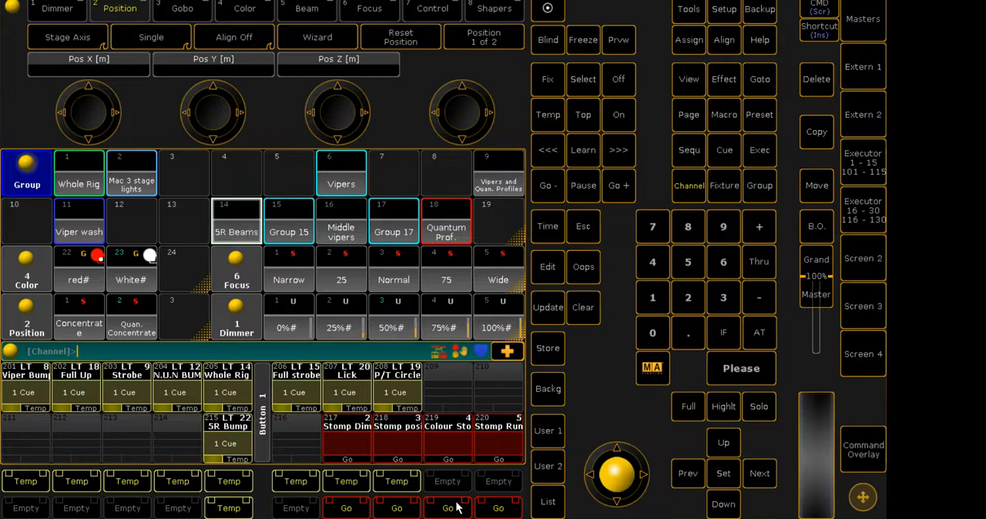
{"action": "left_click", "coordinate": [240, 510]}
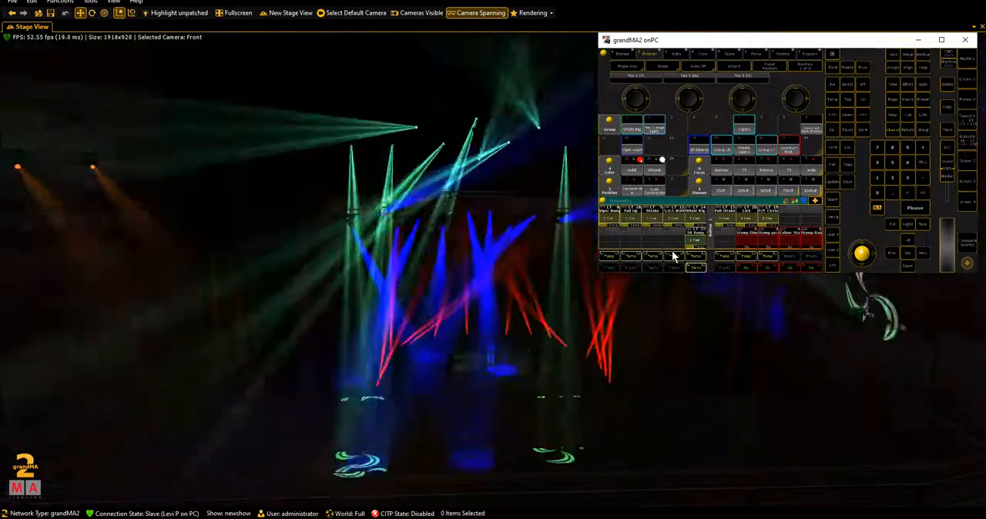
{"action": "left_click", "coordinate": [670, 252]}
{"action": "left_click", "coordinate": [692, 253]}
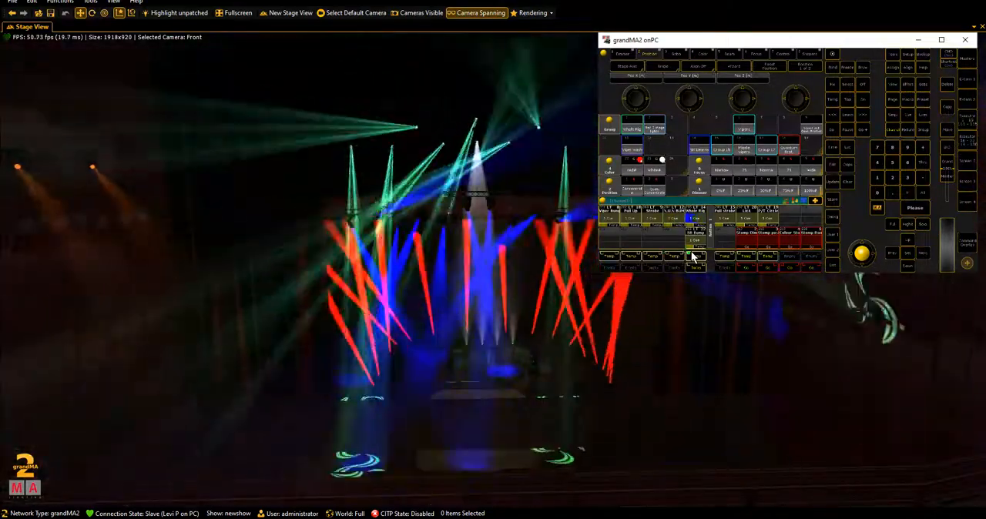
{"action": "left_click", "coordinate": [724, 256]}
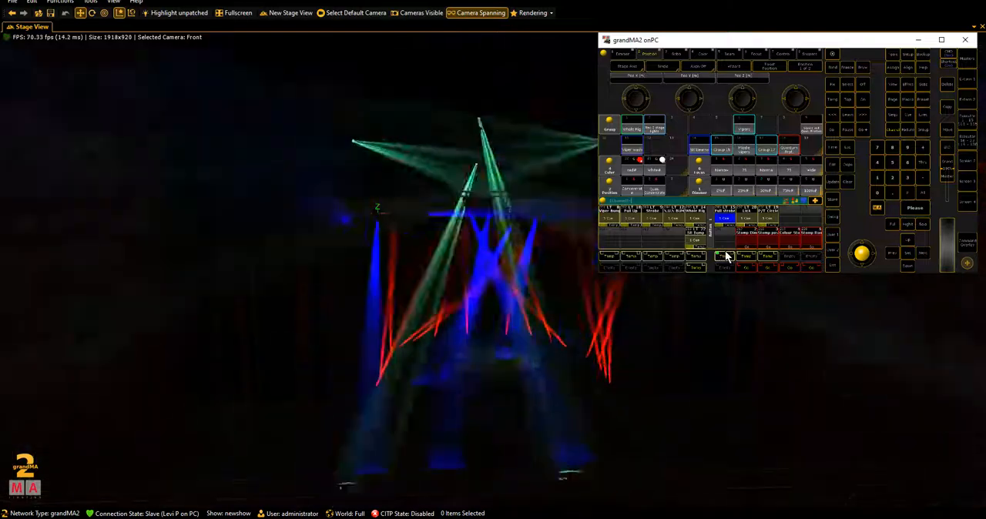
{"action": "left_click", "coordinate": [744, 254]}
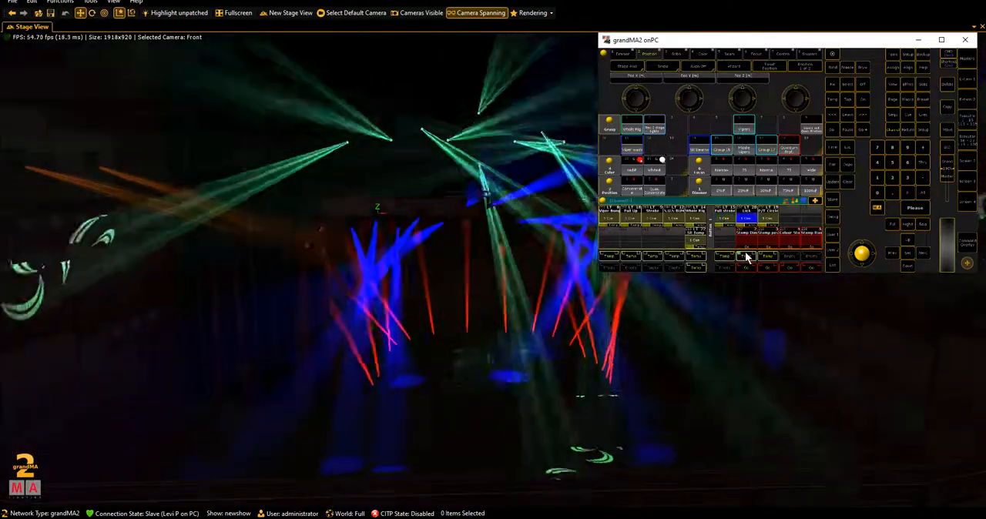
{"action": "left_click", "coordinate": [762, 256]}
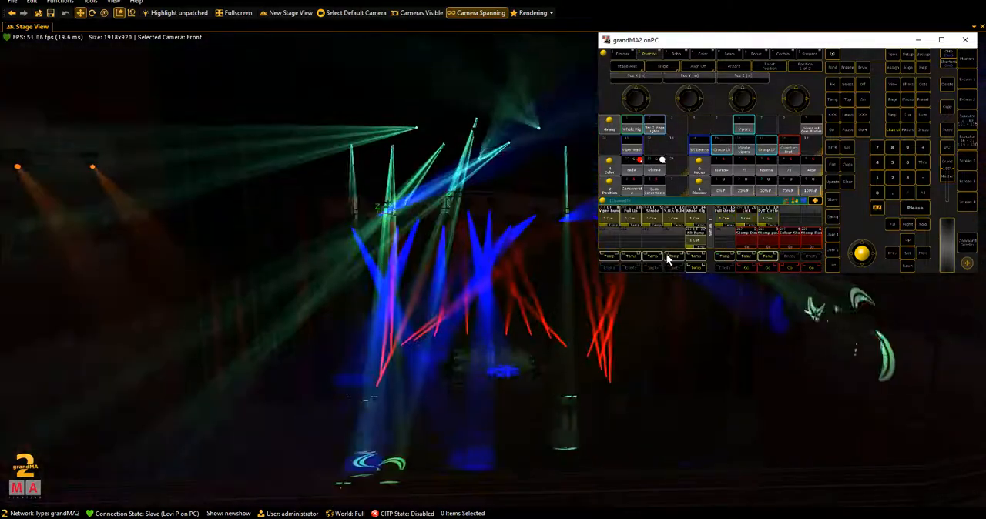
- Flash the Viper Bump and Full Up executors over the running cue, and hide the console to watch the stage
{"action": "left_click", "coordinate": [609, 257]}
{"action": "left_click", "coordinate": [627, 257]}
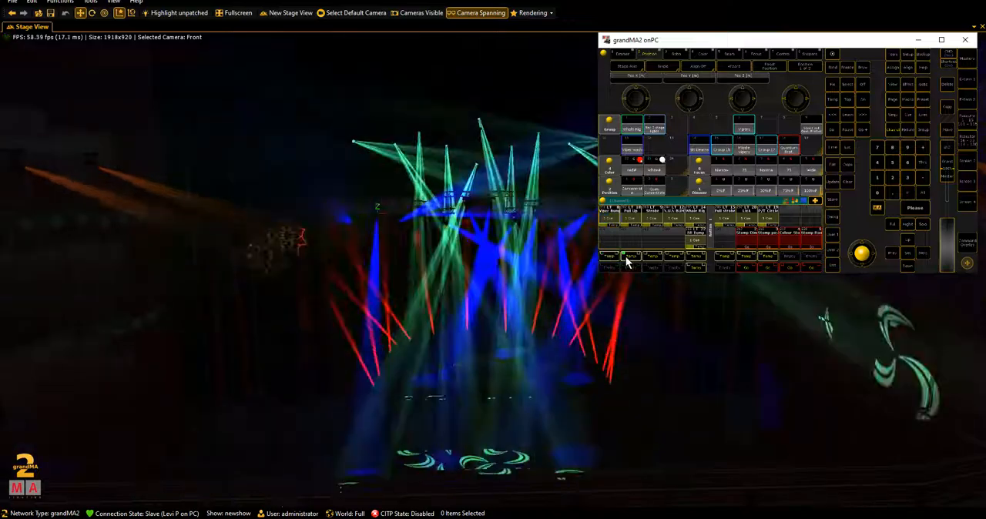
{"action": "left_click", "coordinate": [633, 257]}
{"action": "left_click", "coordinate": [632, 256]}
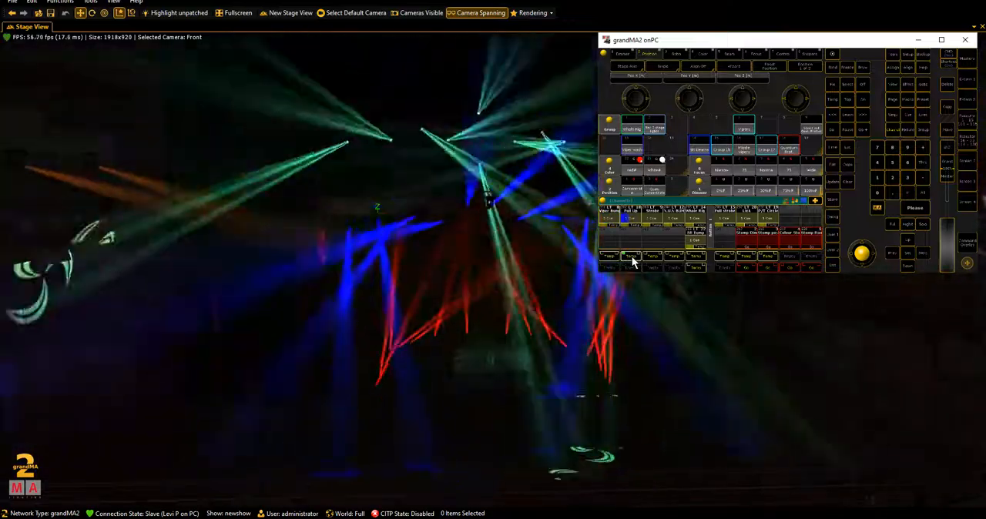
{"action": "left_click", "coordinate": [918, 40]}
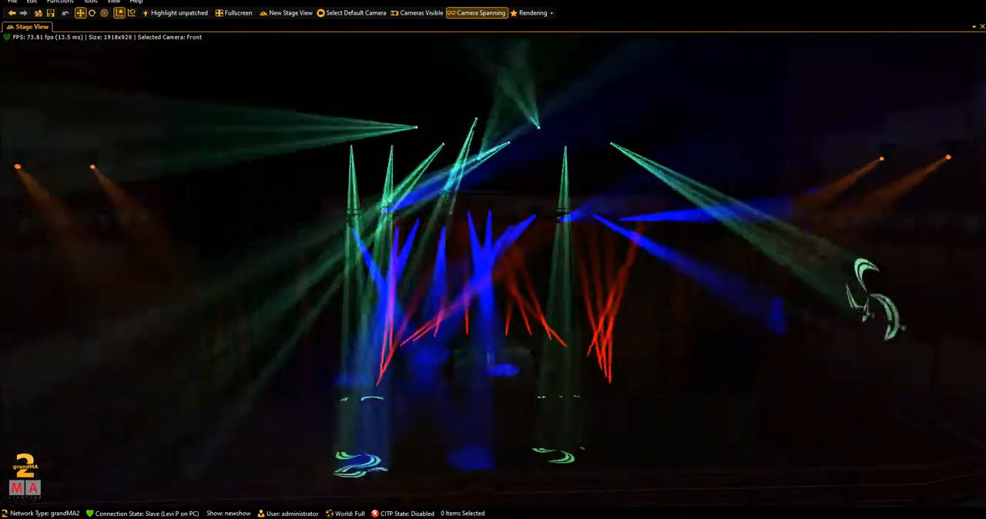
- Bring the console back enlarged and look over fader executors 1 to 15 before returning to the main view
{"action": "key", "text": "alt+Tab"}
{"action": "left_click", "coordinate": [951, 39]}
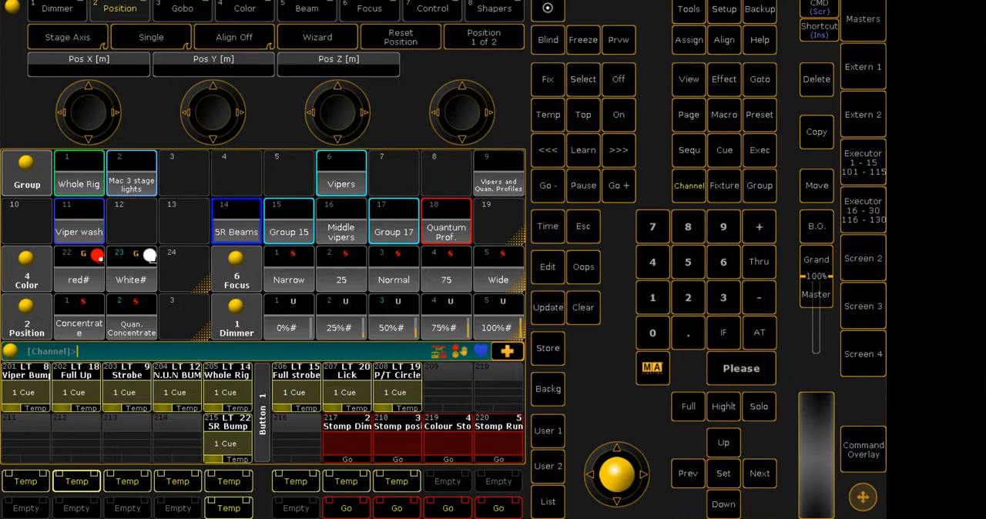
{"action": "left_click", "coordinate": [846, 161]}
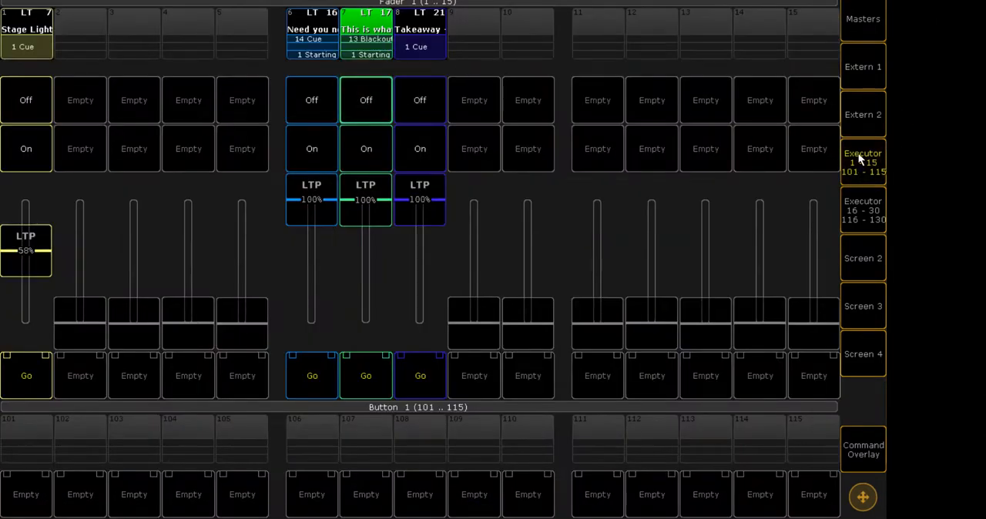
{"action": "left_click", "coordinate": [860, 159]}
{"action": "left_click", "coordinate": [924, 1]}
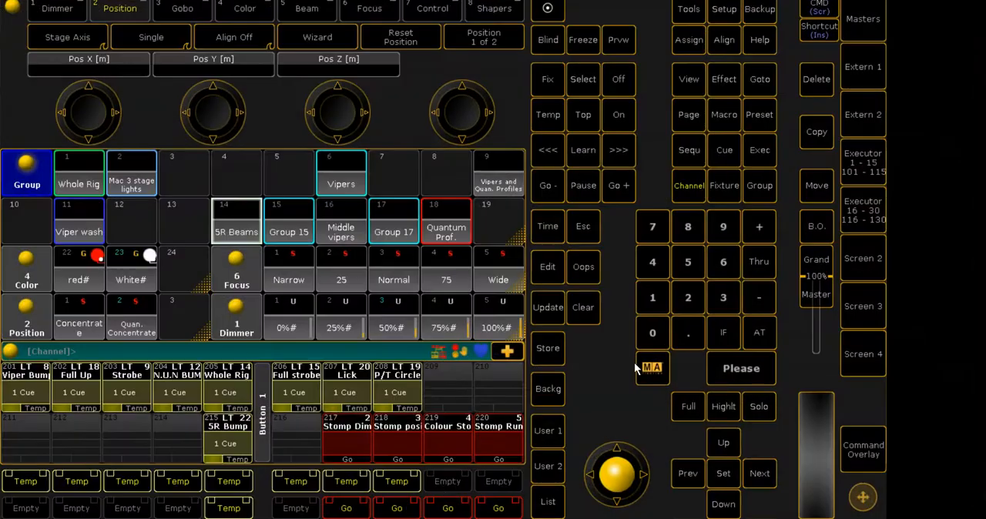
- Examine Screen 3's Buttons, Macros, Timecode and Layout views, and return to the main console view
{"action": "left_click", "coordinate": [859, 306]}
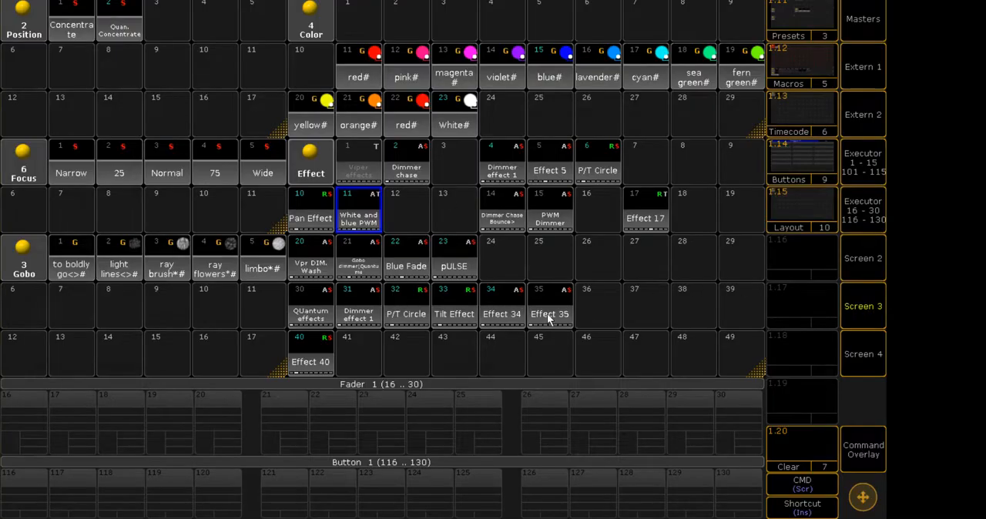
{"action": "left_click", "coordinate": [796, 162]}
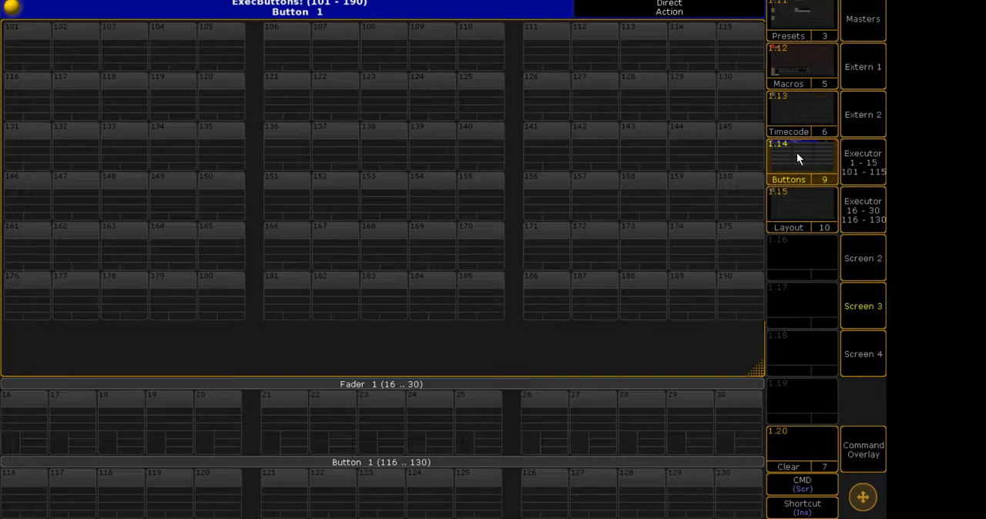
{"action": "left_click", "coordinate": [801, 121]}
{"action": "left_click", "coordinate": [804, 69]}
{"action": "left_click", "coordinate": [795, 114]}
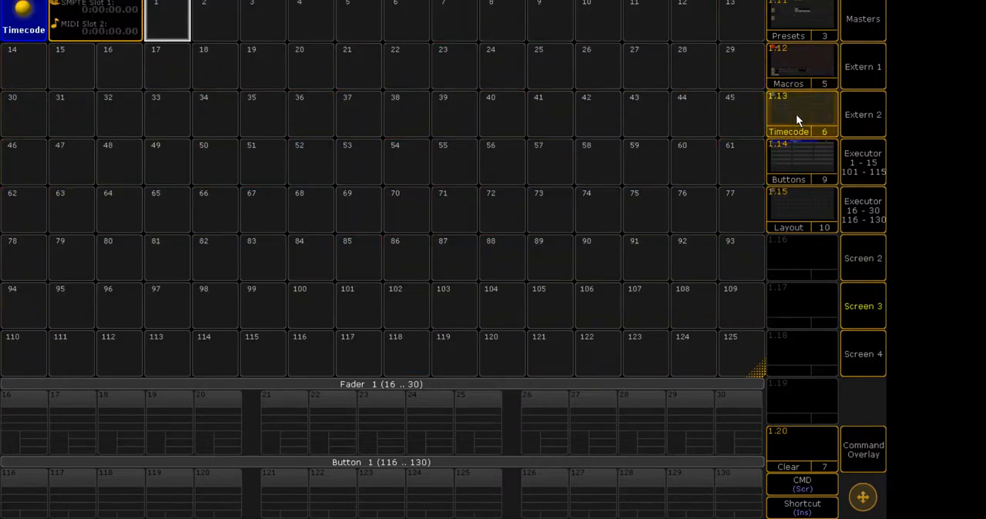
{"action": "left_click", "coordinate": [812, 73]}
{"action": "left_click", "coordinate": [797, 153]}
{"action": "left_click", "coordinate": [795, 199]}
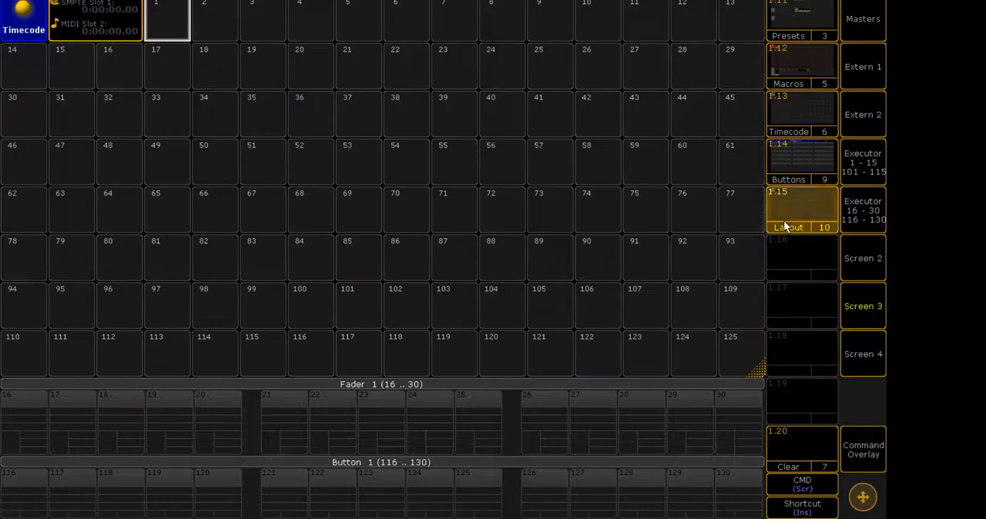
{"action": "left_click", "coordinate": [850, 296]}
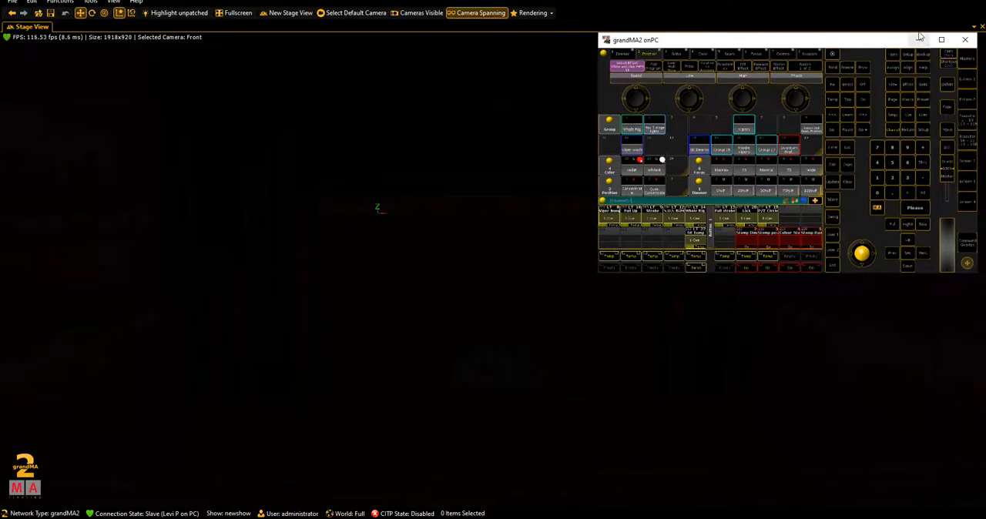
- With the console over the stage view, switch off fader executor 6 and step through executor 7's cues with Go
{"action": "left_click", "coordinate": [918, 39]}
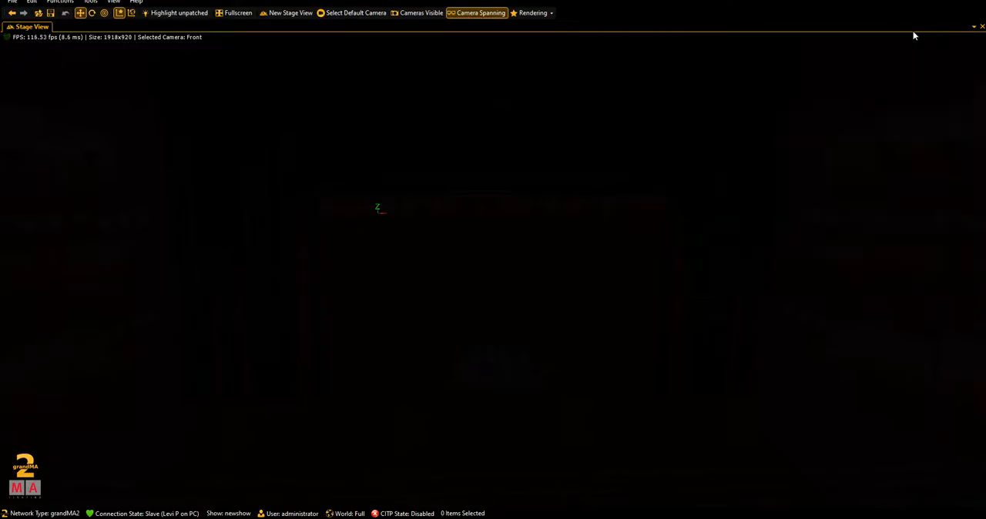
{"action": "key", "text": "alt+Tab"}
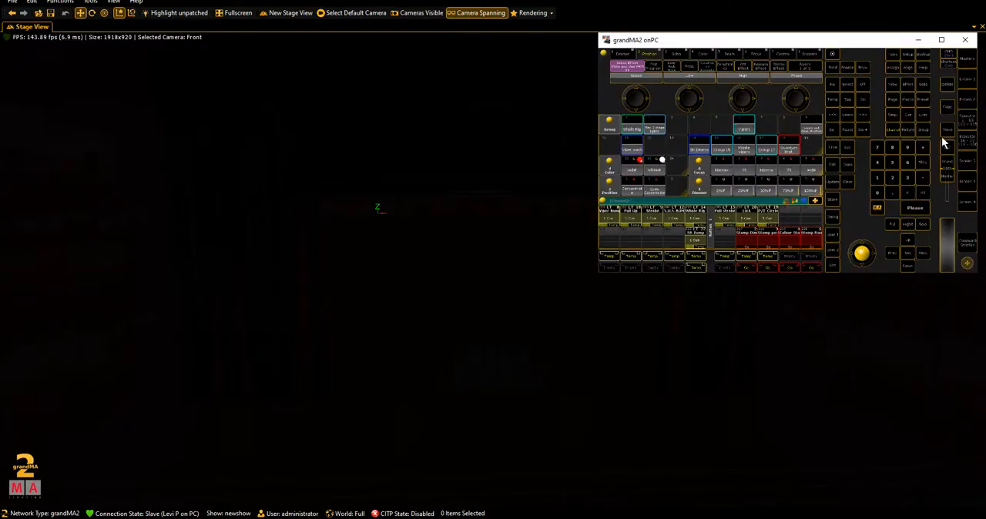
{"action": "left_click", "coordinate": [968, 125]}
{"action": "left_click", "coordinate": [735, 117]}
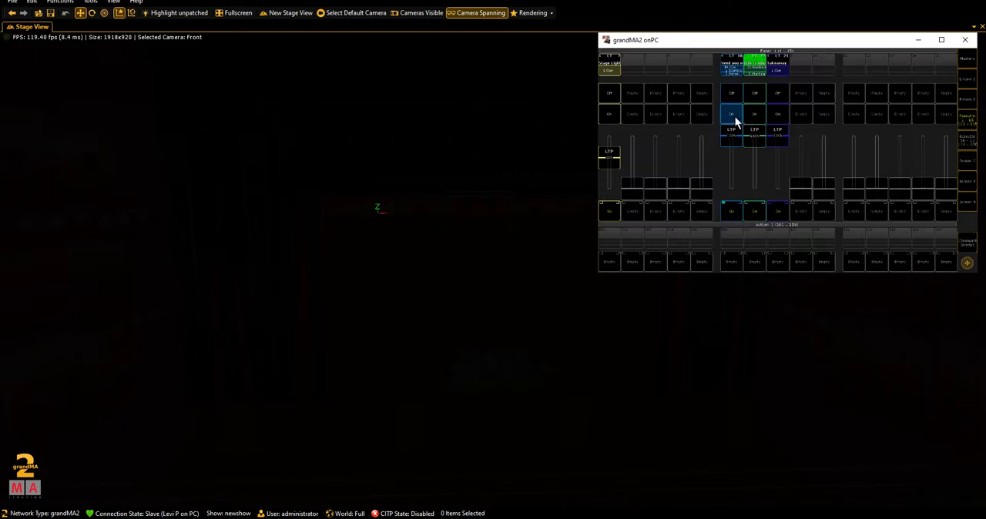
{"action": "left_click", "coordinate": [736, 97]}
{"action": "left_click", "coordinate": [760, 208]}
{"action": "left_click", "coordinate": [753, 211]}
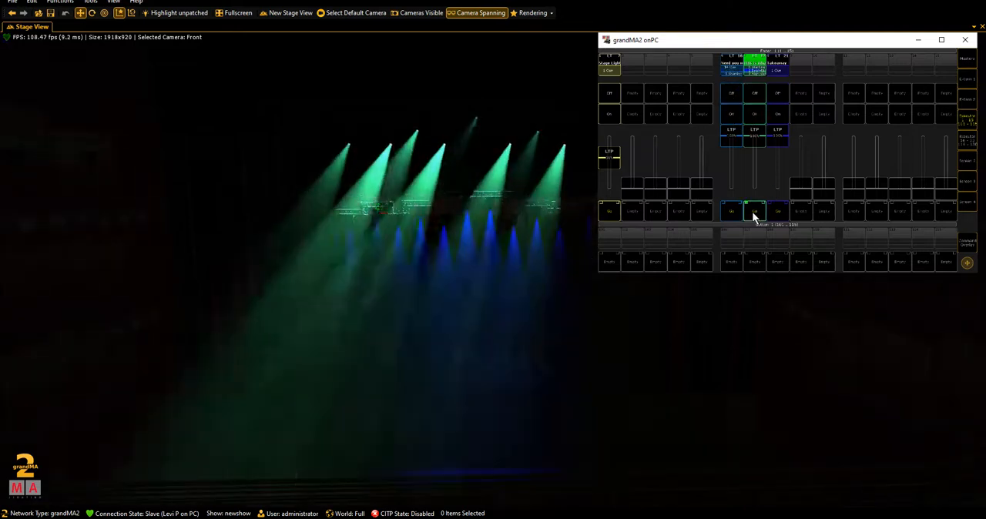
{"action": "left_click", "coordinate": [752, 211]}
{"action": "left_click", "coordinate": [752, 211]}
{"action": "left_click", "coordinate": [753, 212]}
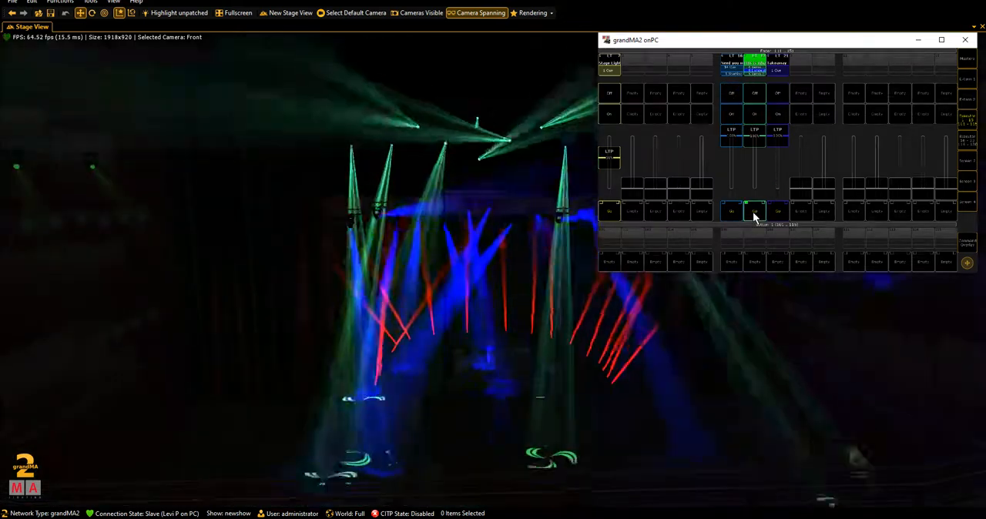
{"action": "left_click", "coordinate": [753, 212]}
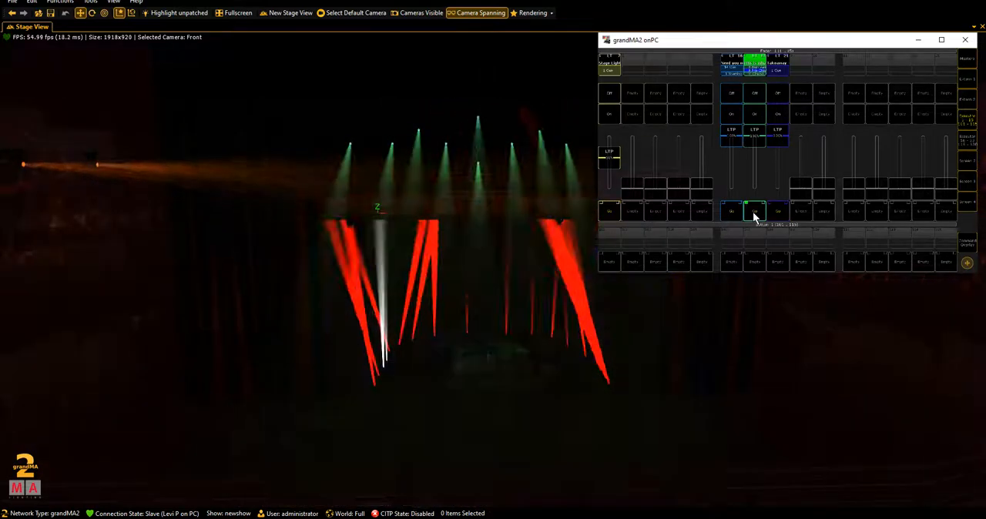
{"action": "left_click", "coordinate": [753, 211]}
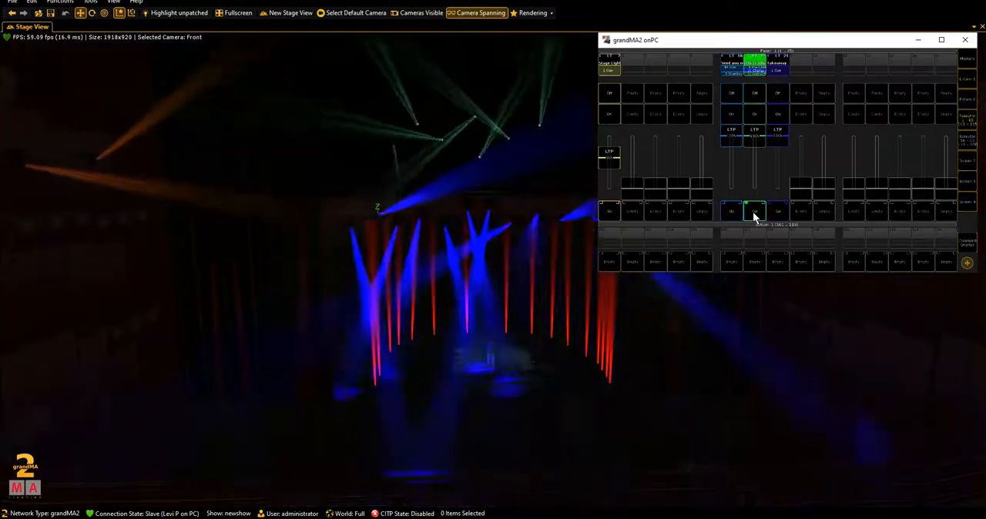
- Flash the Whole Rig executor over the running cue, and advance executor 7 by one cue before hiding the console
{"action": "left_click", "coordinate": [973, 126]}
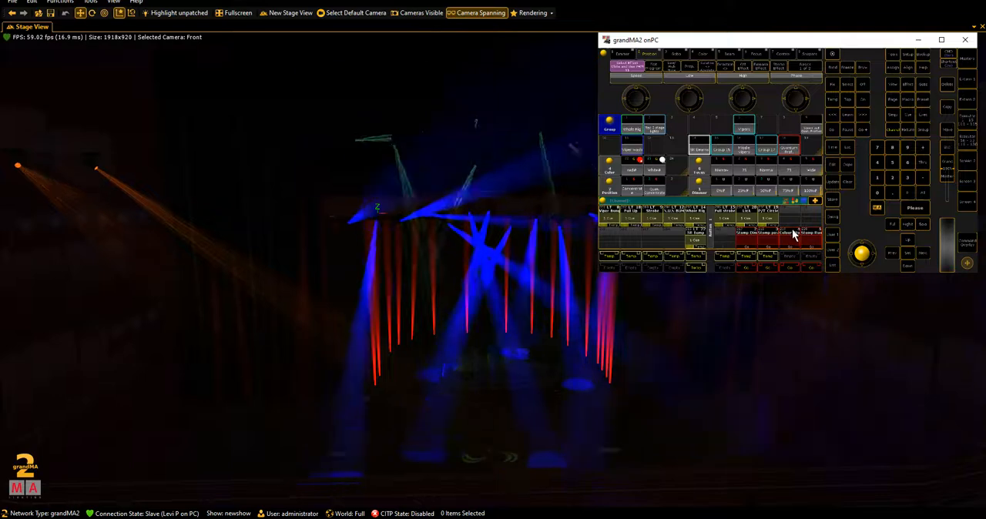
{"action": "left_click", "coordinate": [695, 257]}
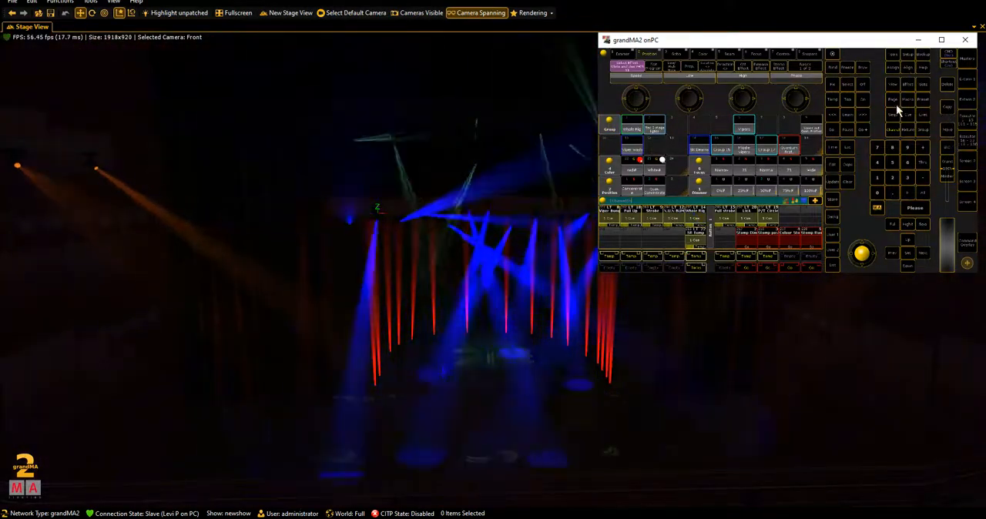
{"action": "left_click", "coordinate": [967, 110]}
{"action": "left_click", "coordinate": [754, 215]}
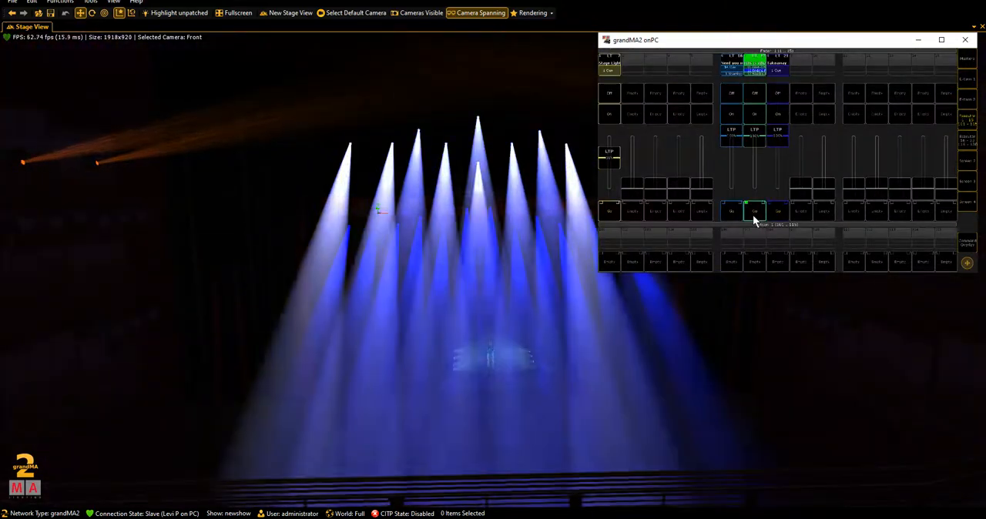
{"action": "left_click", "coordinate": [967, 120]}
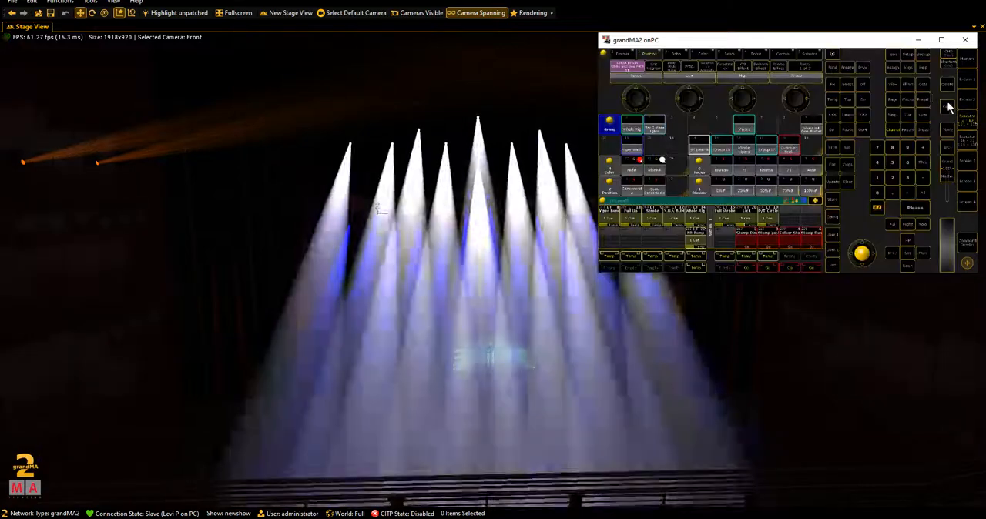
{"action": "left_click", "coordinate": [919, 39]}
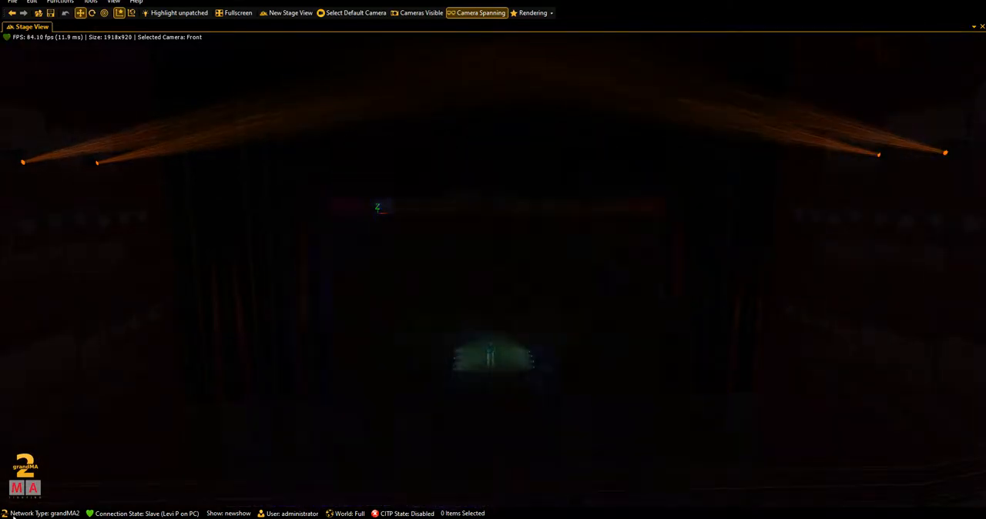